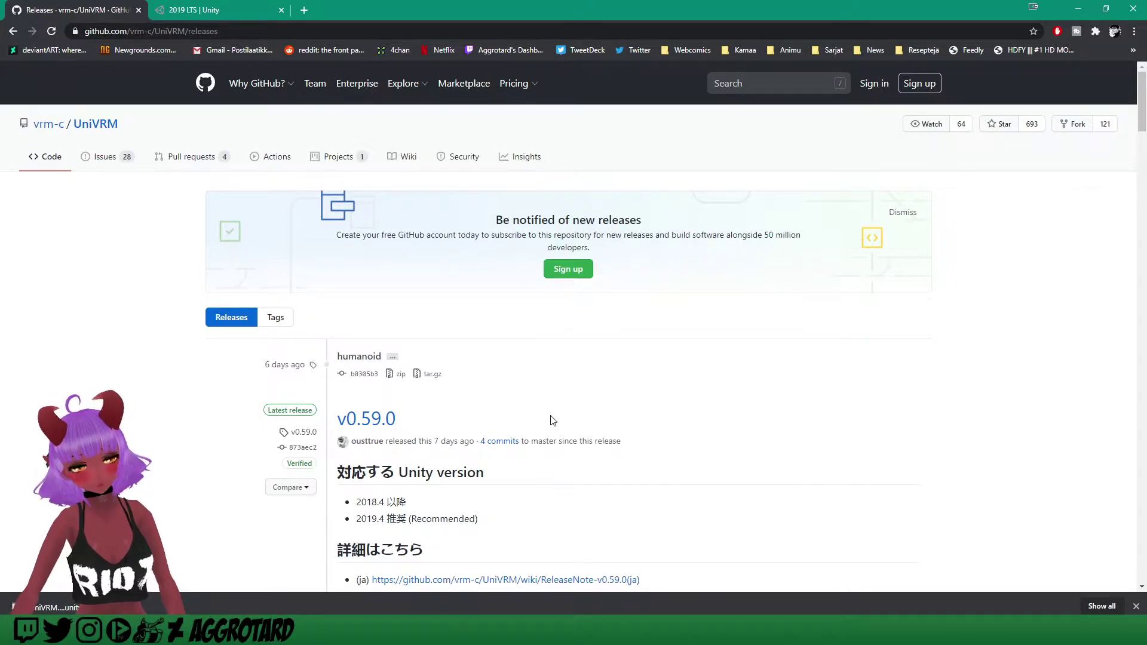
# - Download the UniVRM-0.59.0_873a.unitypackage file from the assets of the v0.59.0 release
pyautogui.scroll(-1, 550, 420)
pyautogui.scroll(1, 551, 420)
pyautogui.scroll(-3, 550, 420)
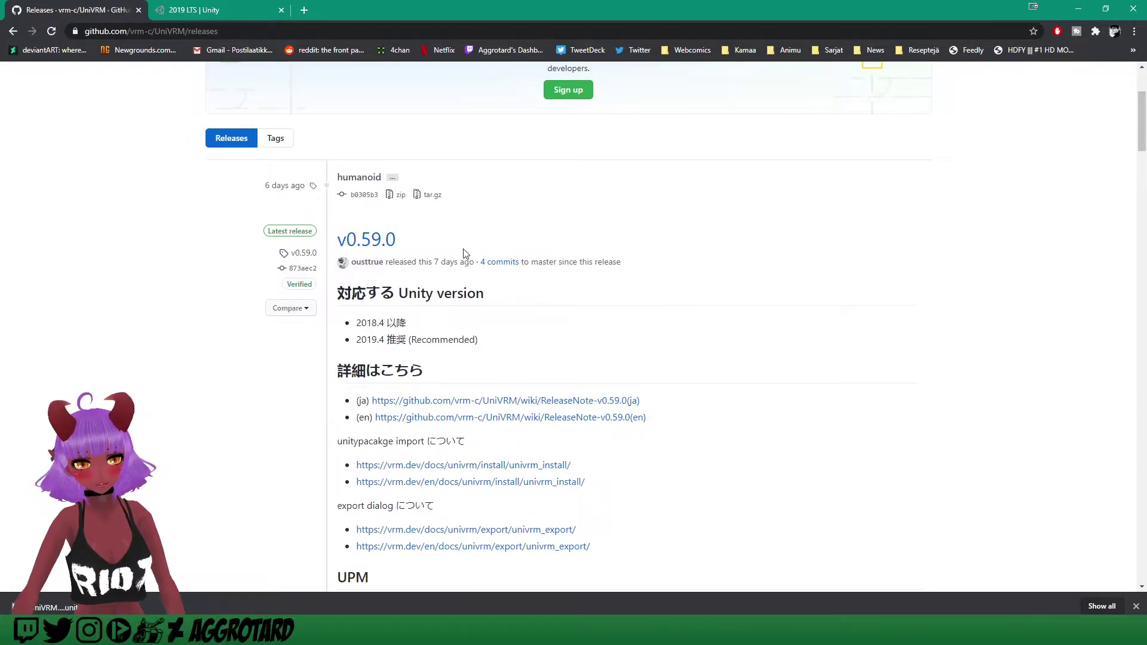
pyautogui.scroll(-8, 466, 253)
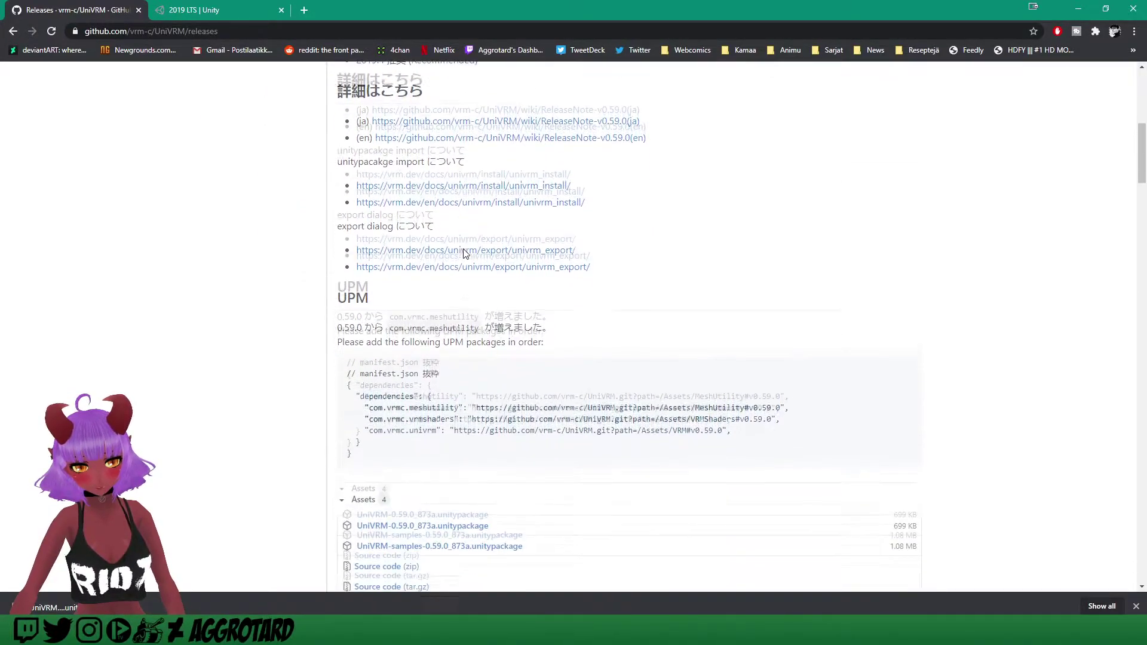
pyautogui.click(388, 327)
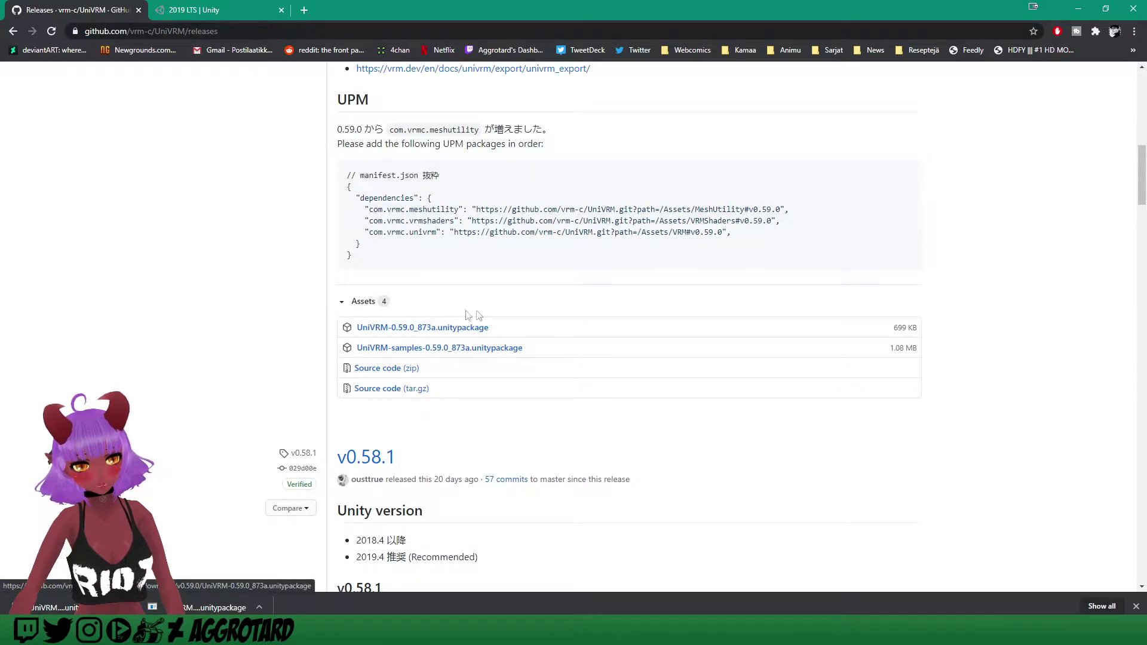
# - Check the Unity version recommended in the v0.59.0 release notes and view the Unity 2019 LTS release page
pyautogui.scroll(8, 406, 322)
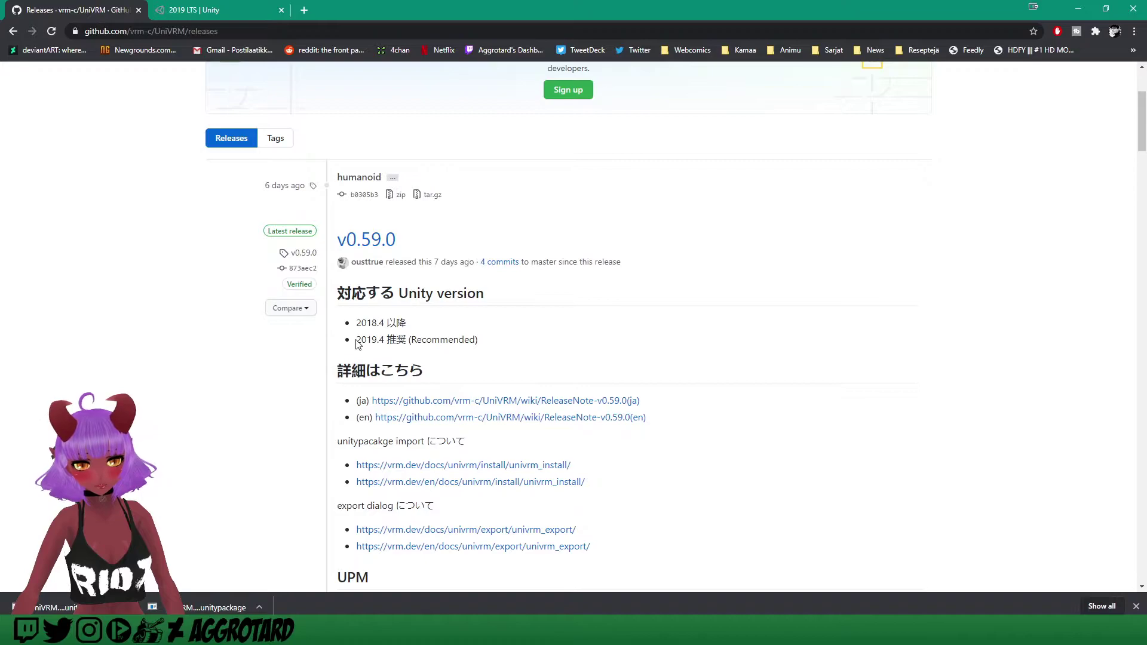
pyautogui.moveTo(357, 341); pyautogui.dragTo(479, 339)
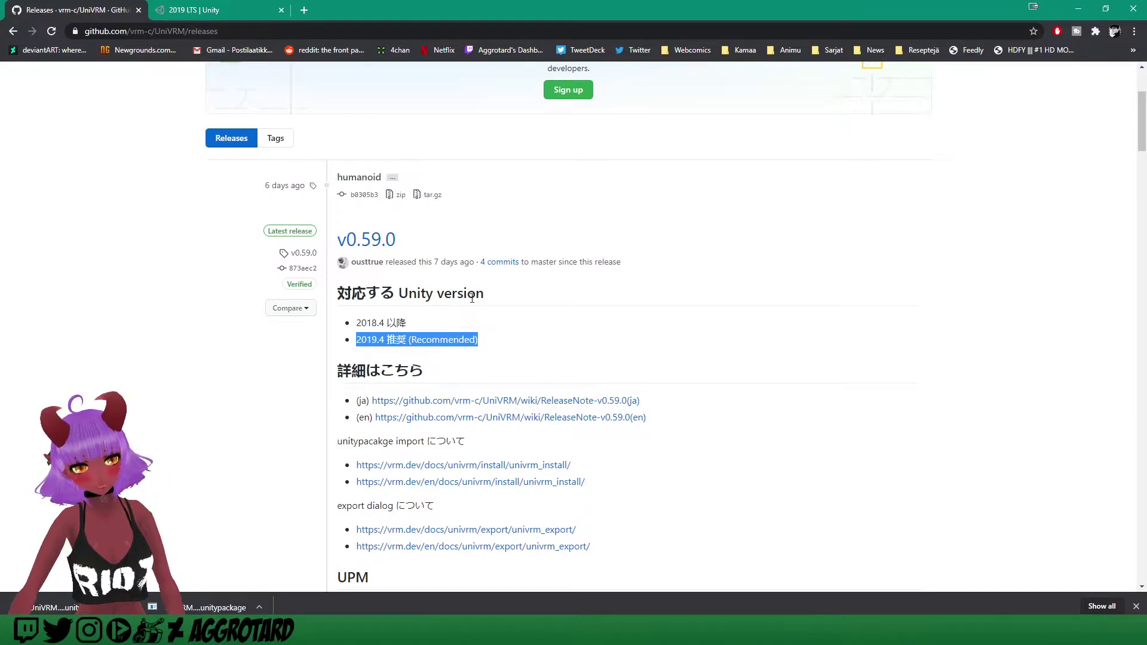
pyautogui.click(206, 12)
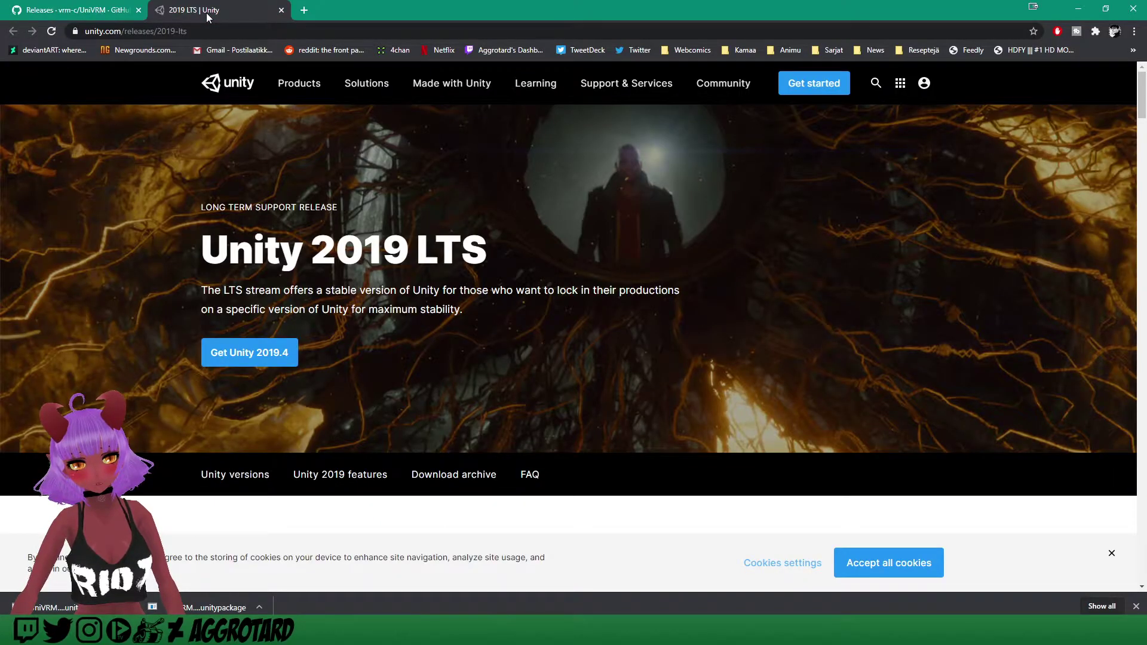
pyautogui.click(221, 33)
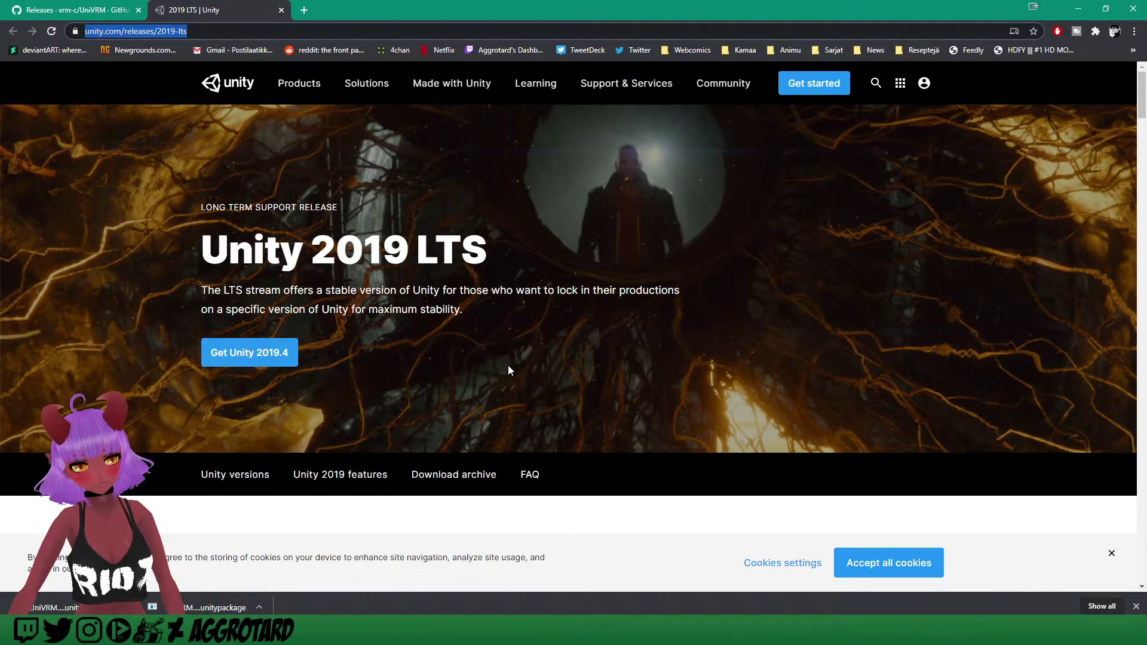
# - Switch to the Unity project and import all contents of UniVRM-0.59.0_873a.unitypackage from the Tutorial folder on disk
pyautogui.click(1079, 10)
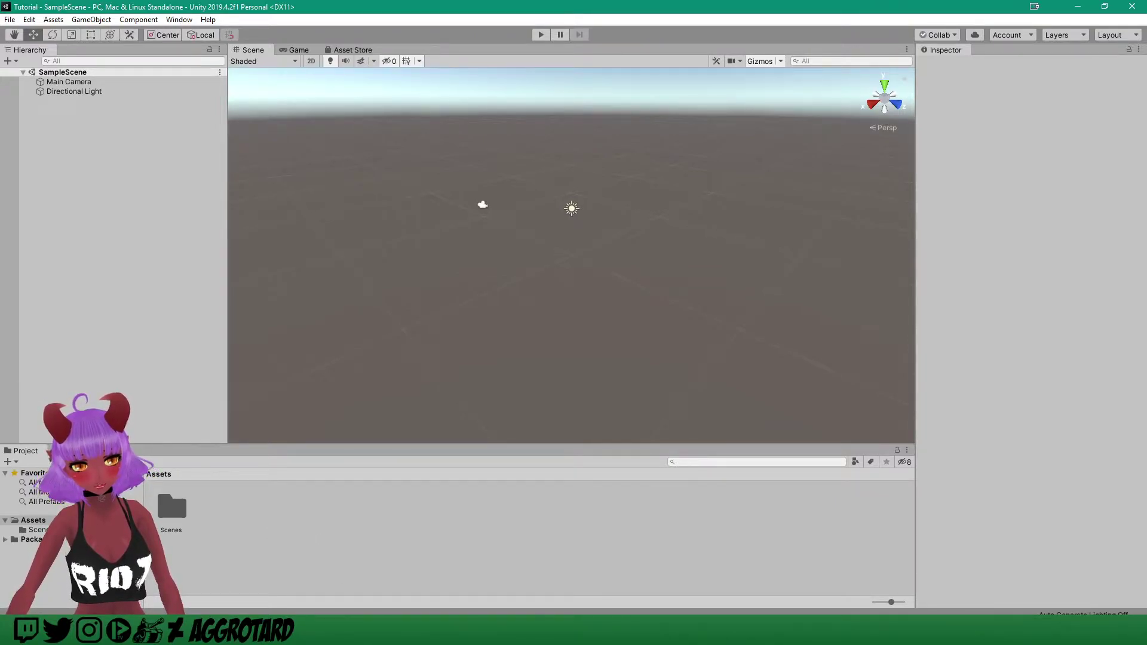
pyautogui.click(64, 633)
pyautogui.click(60, 593)
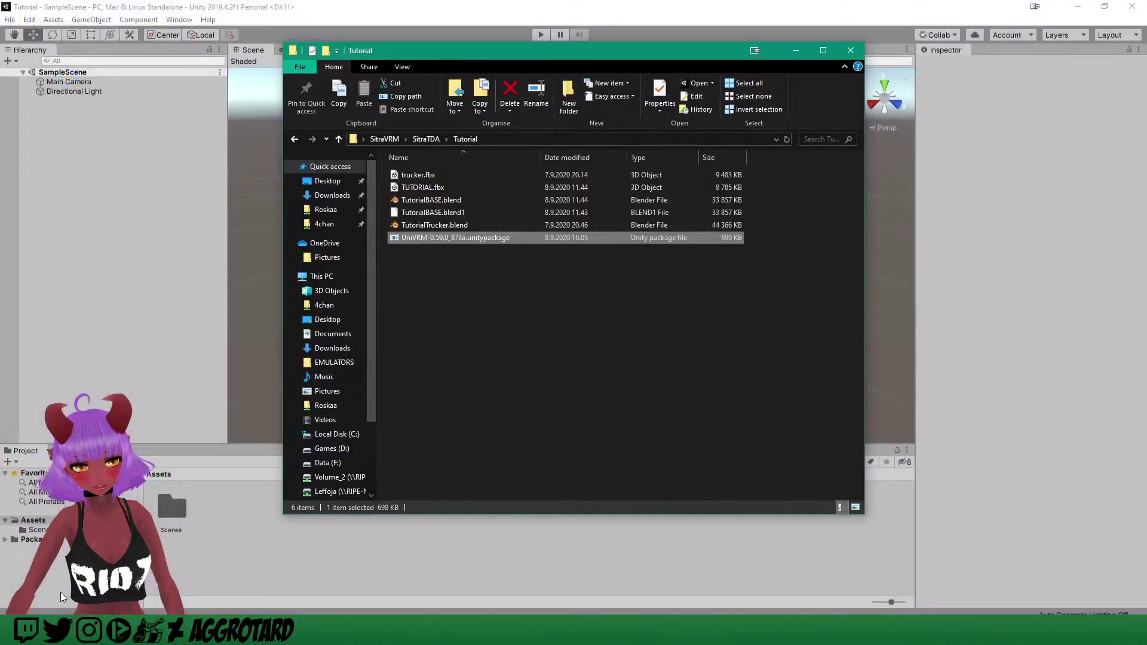
pyautogui.doubleClick(426, 238)
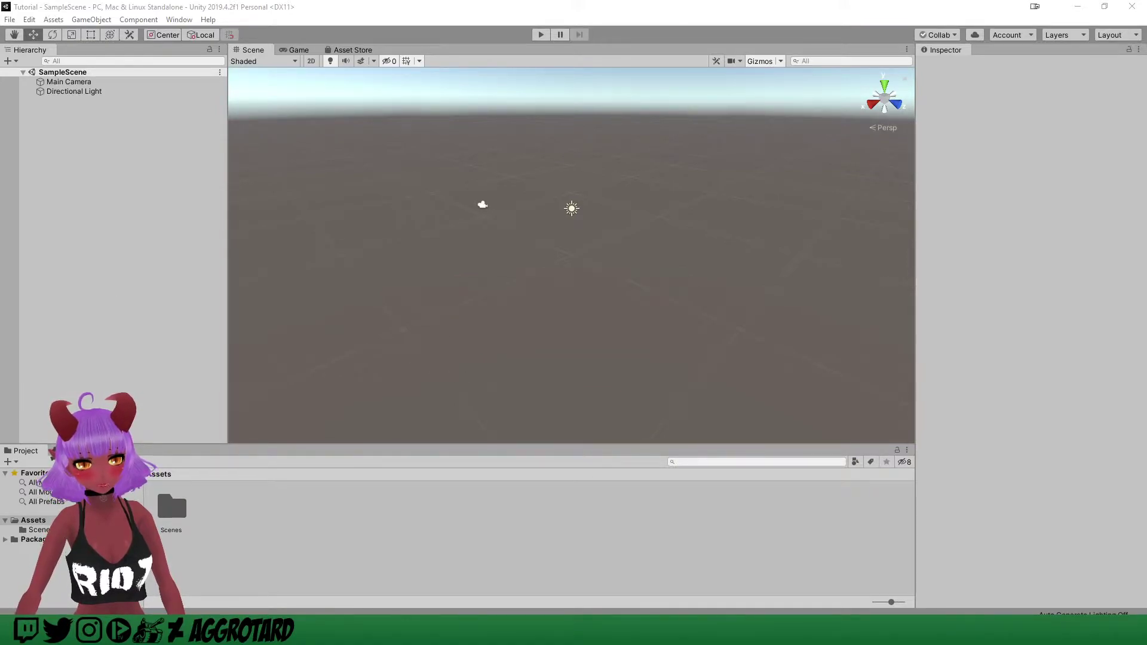
pyautogui.moveTo(581, 179); pyautogui.dragTo(550, 184)
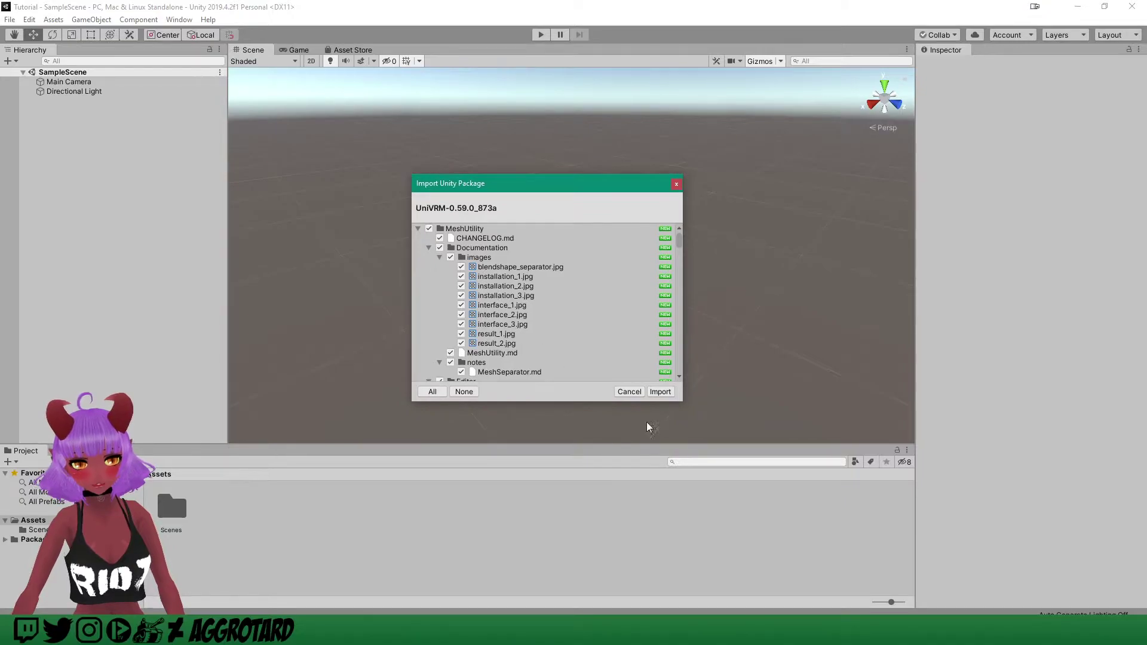
pyautogui.scroll(-10, 448, 260)
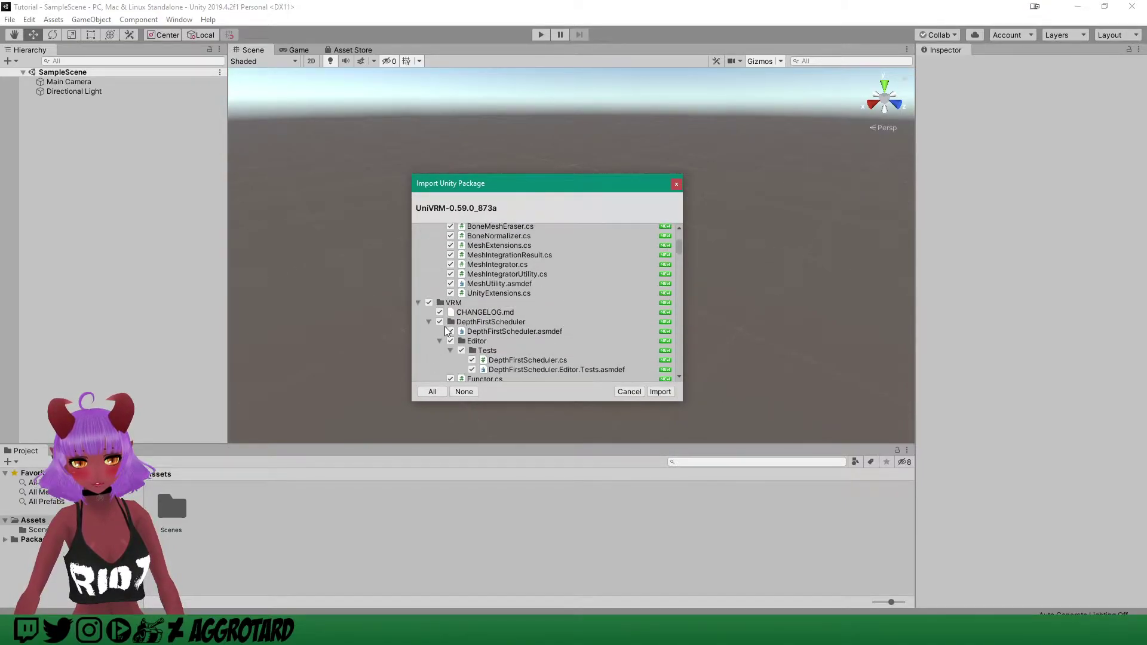
pyautogui.click(660, 392)
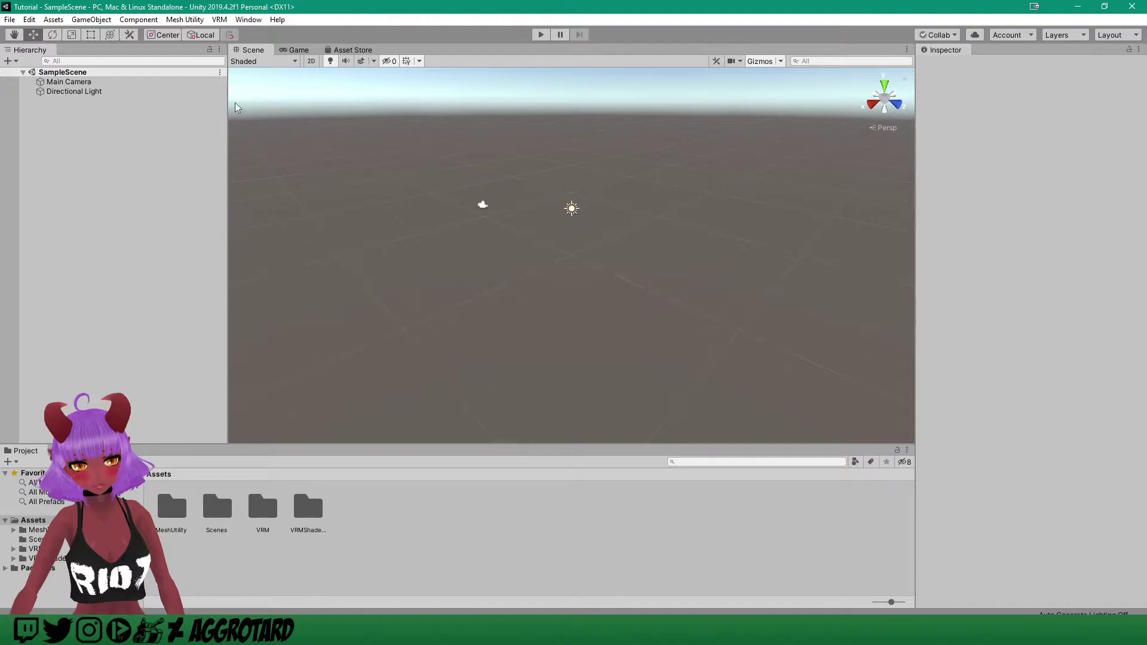
pyautogui.click(219, 20)
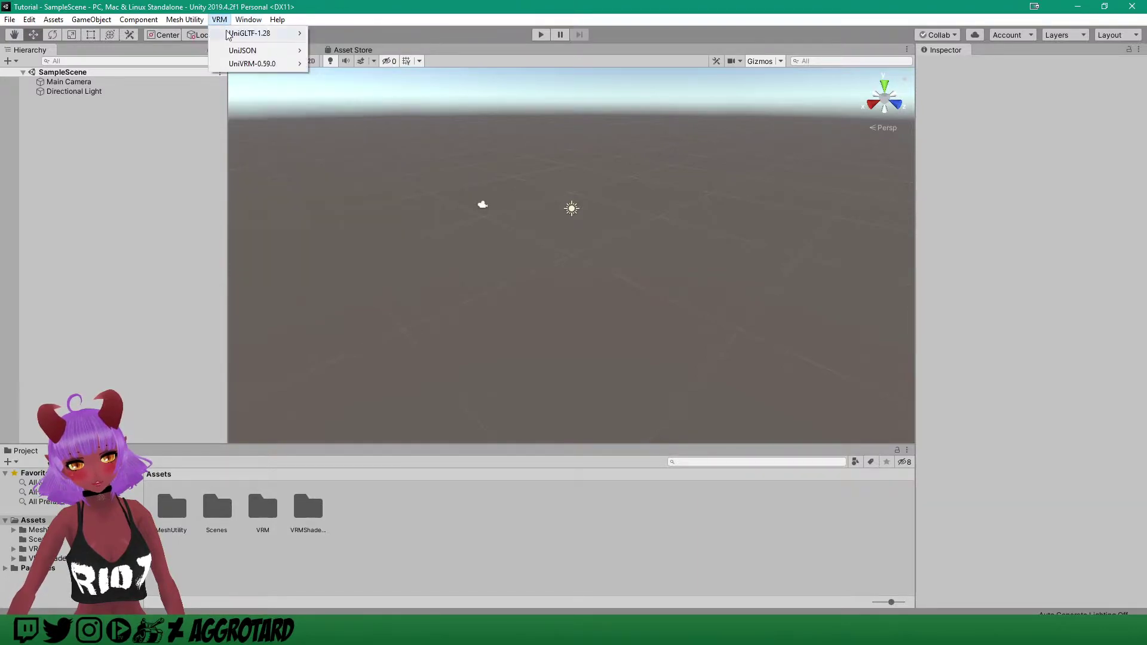
pyautogui.click(180, 131)
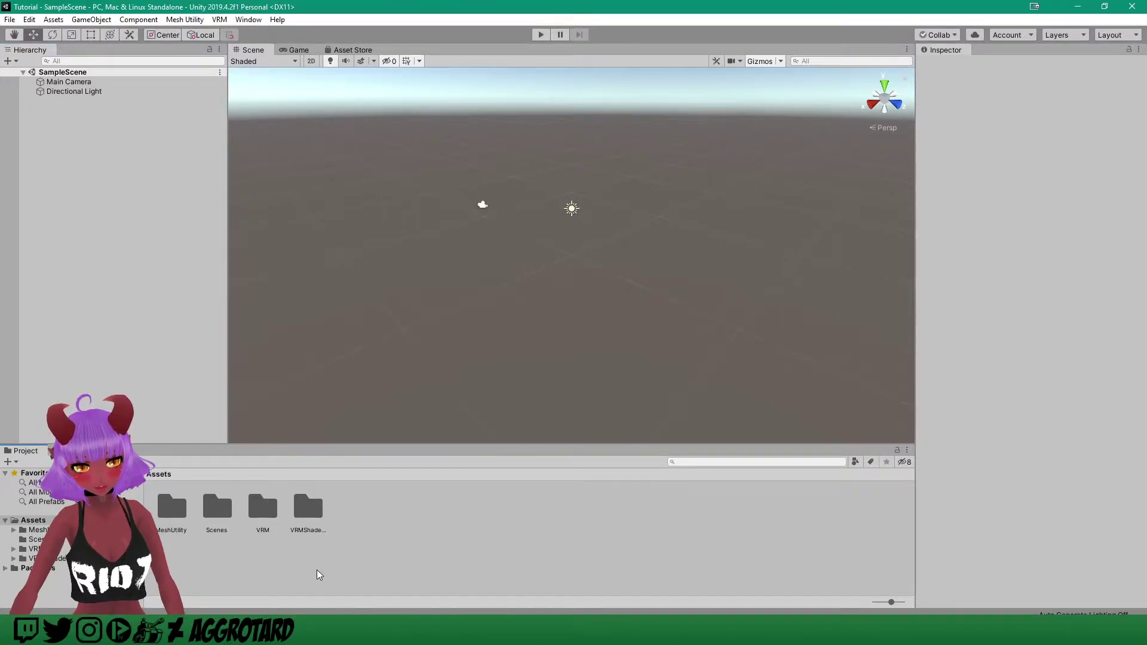
# - Create a new folder named Avatar in the project's Assets folder
pyautogui.rightClick(350, 512)
pyautogui.moveTo(388, 201)
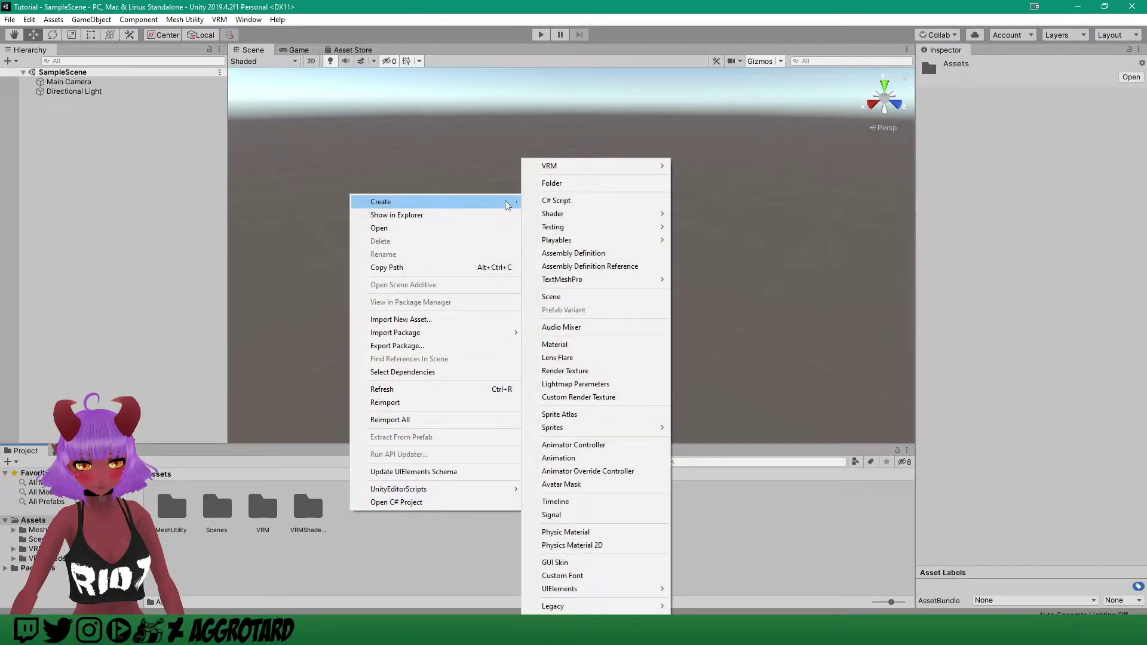
pyautogui.click(597, 181)
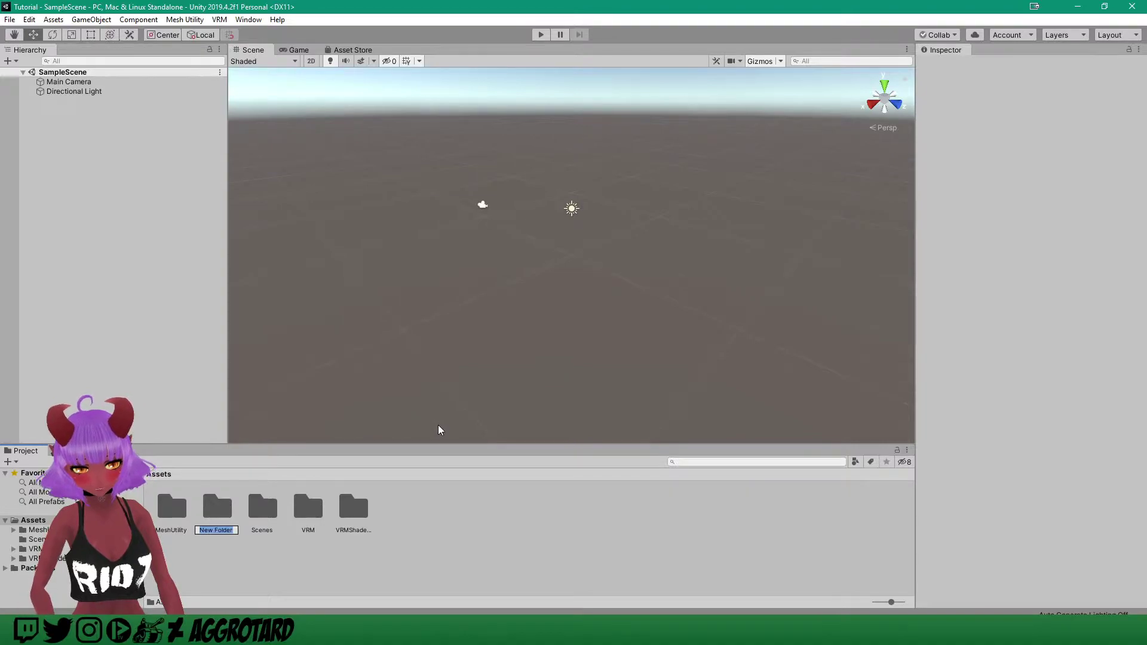
pyautogui.write('Avatar')
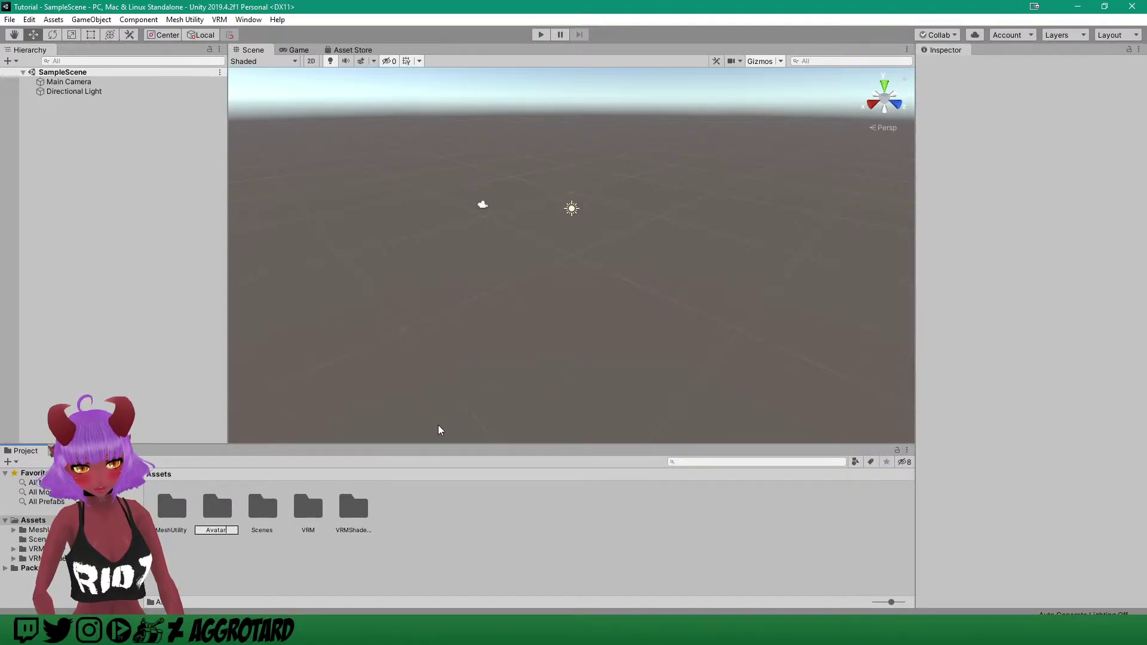
pyautogui.press('Return')
# - Create a subfolder named Tutorial inside the Avatar folder
pyautogui.doubleClick(172, 506)
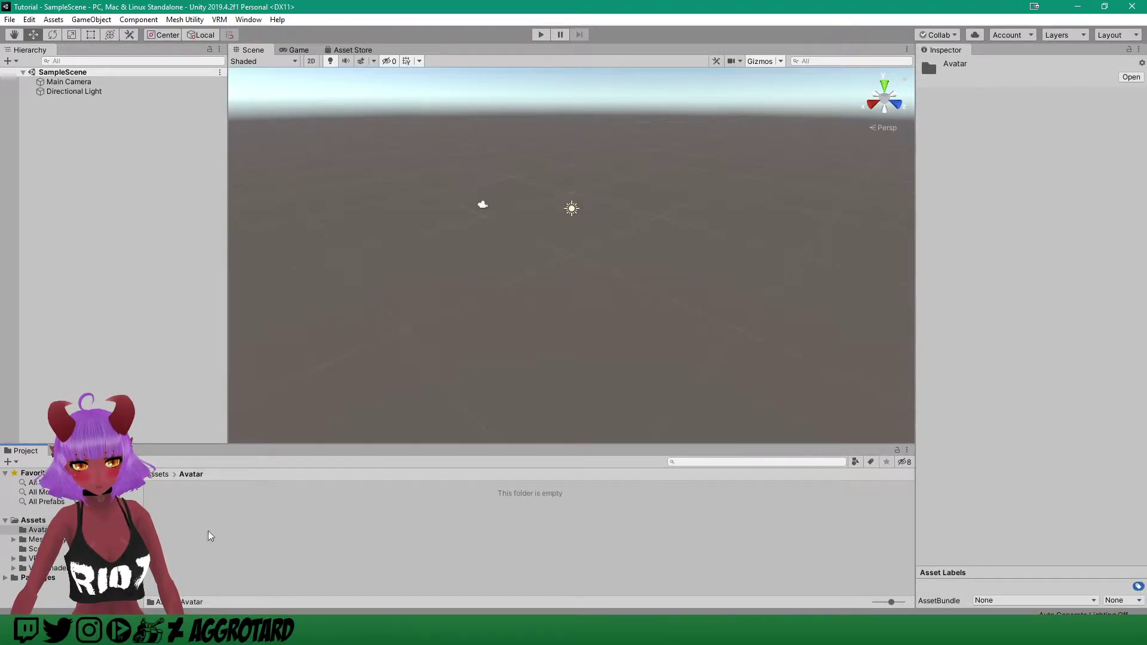
pyautogui.rightClick(209, 532)
pyautogui.moveTo(328, 231)
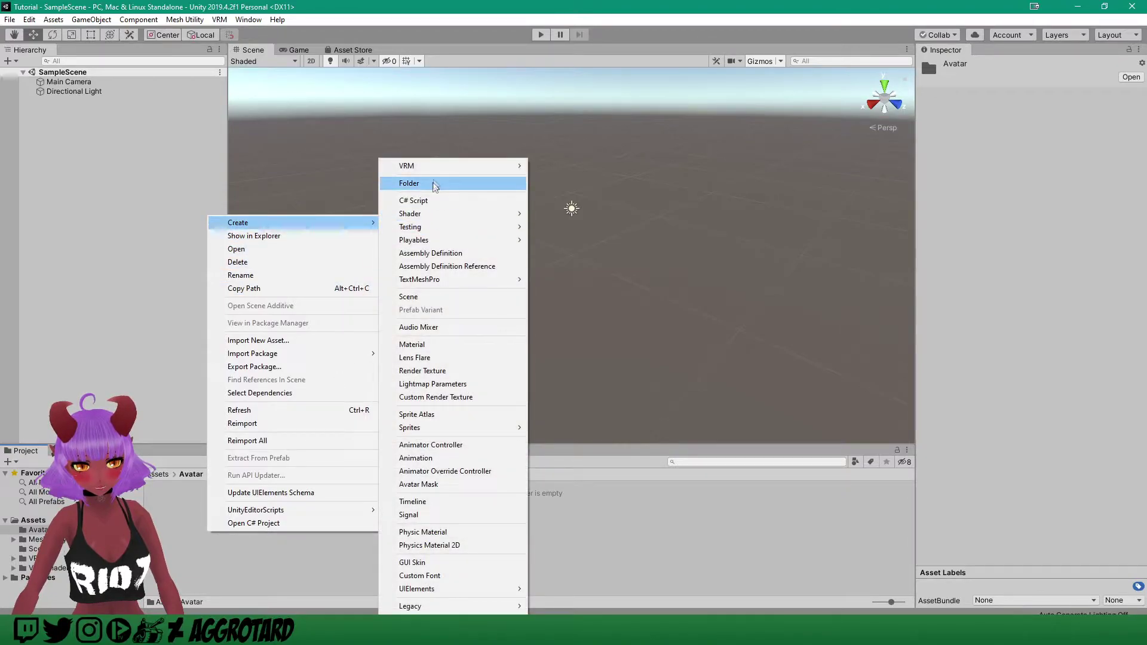
pyautogui.click(436, 184)
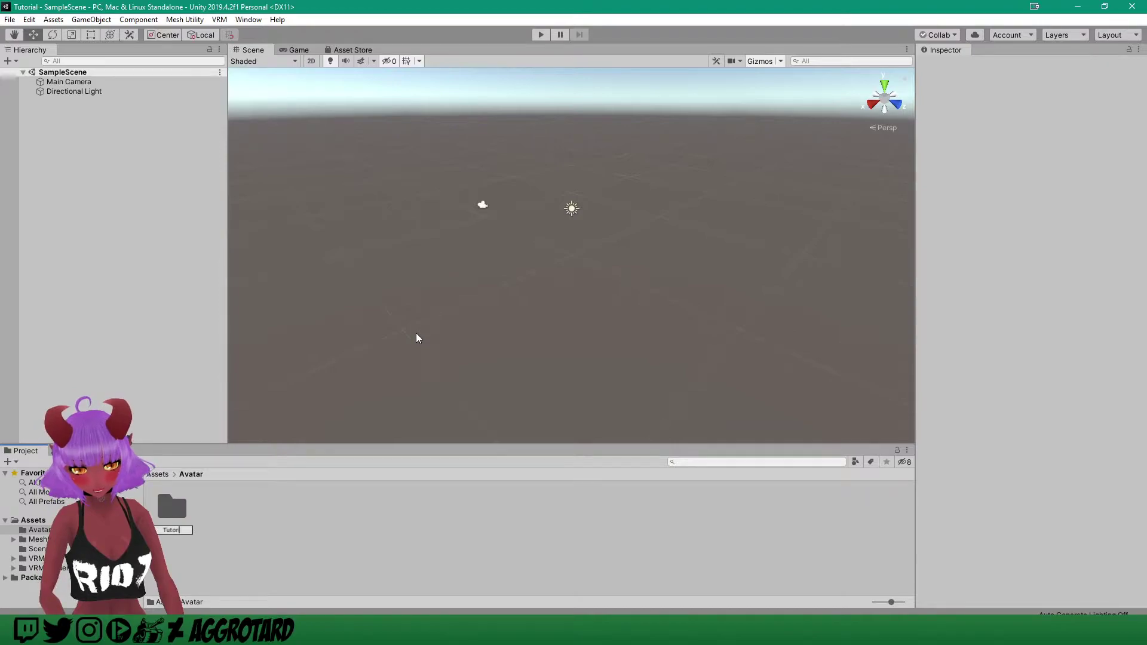
pyautogui.press('Return')
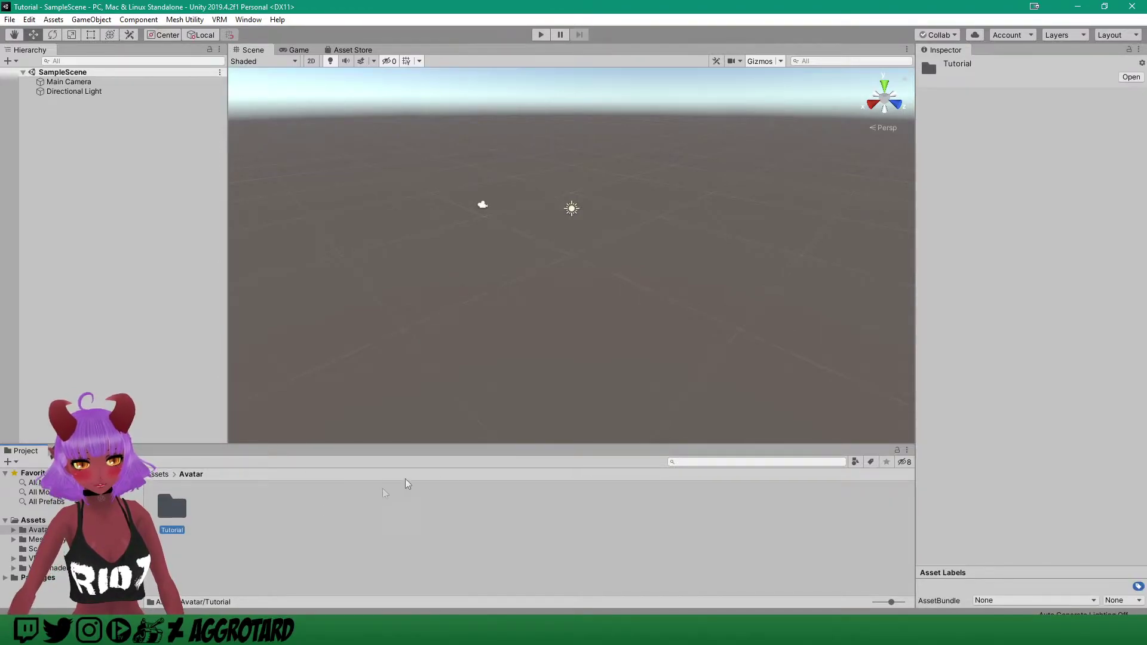
# - Import TUTORIAL.fbx from the Tutorial folder on disk into the project's Avatar/Tutorial folder
pyautogui.doubleClick(172, 507)
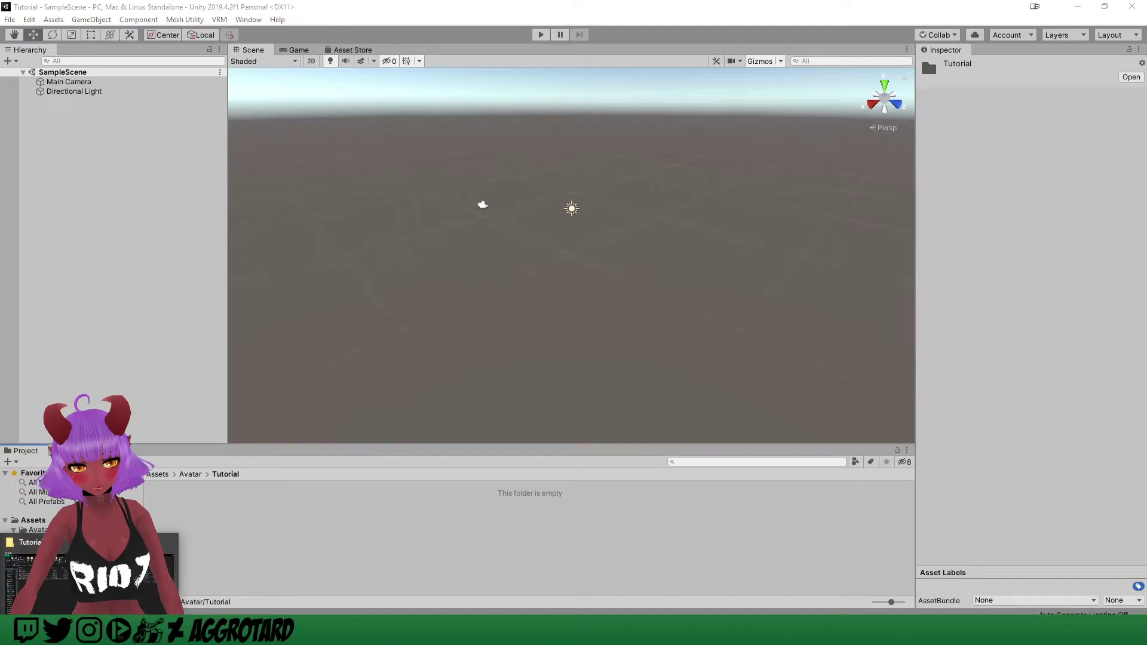
pyautogui.click(61, 591)
pyautogui.moveTo(467, 55); pyautogui.dragTo(730, 79)
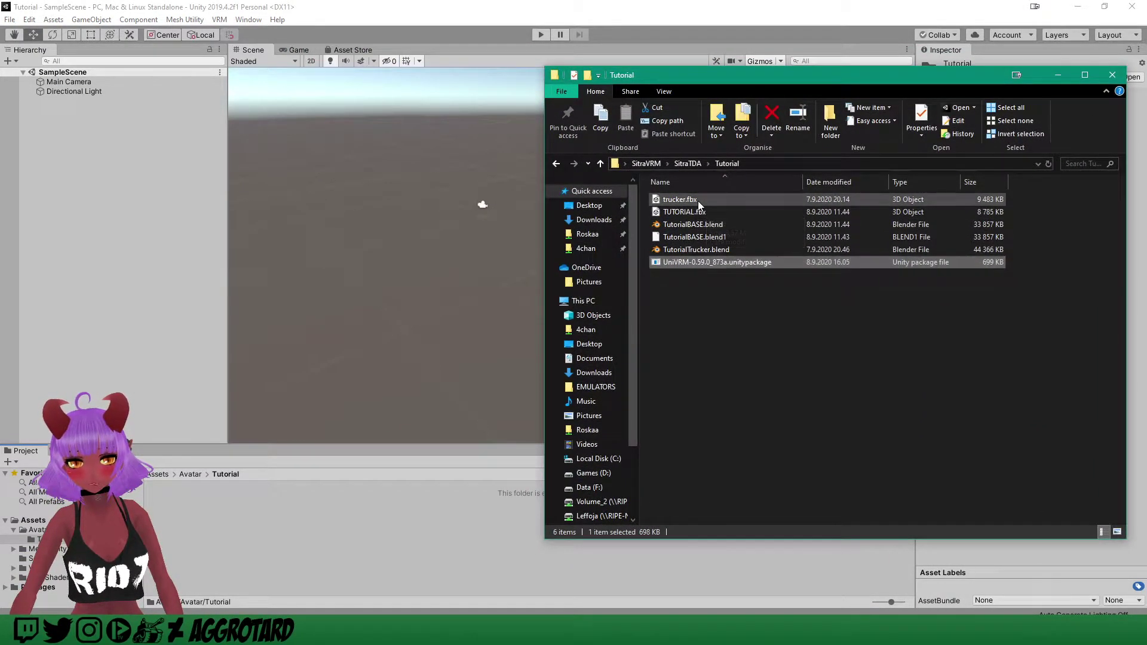
pyautogui.click(664, 203)
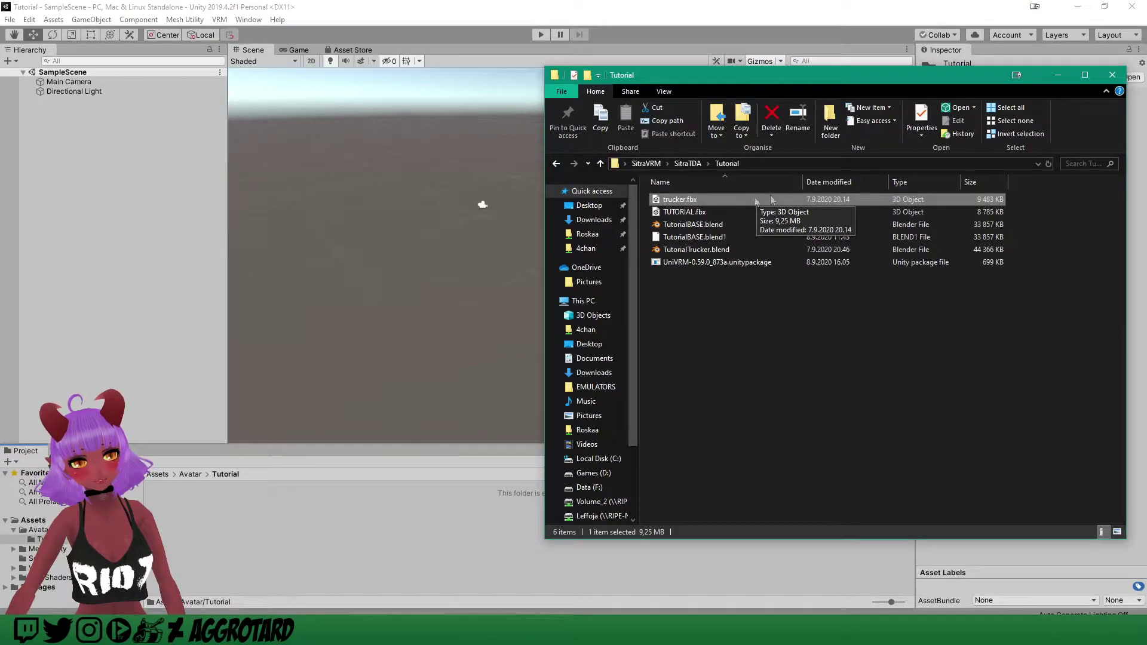
pyautogui.click(690, 212)
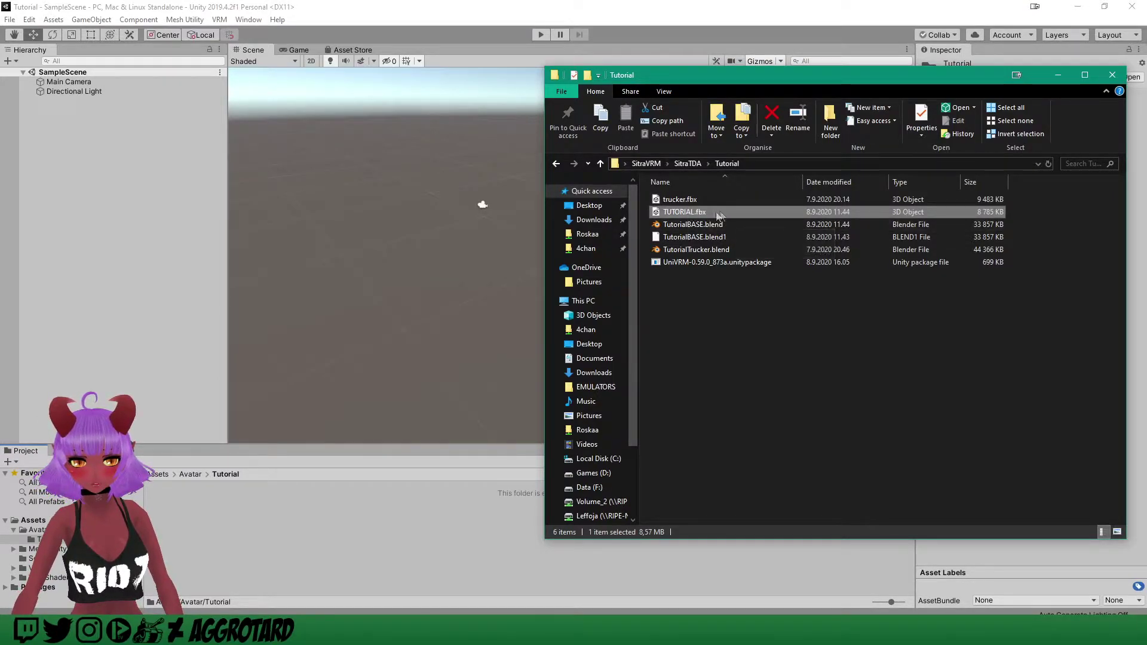
pyautogui.moveTo(704, 218); pyautogui.dragTo(254, 541)
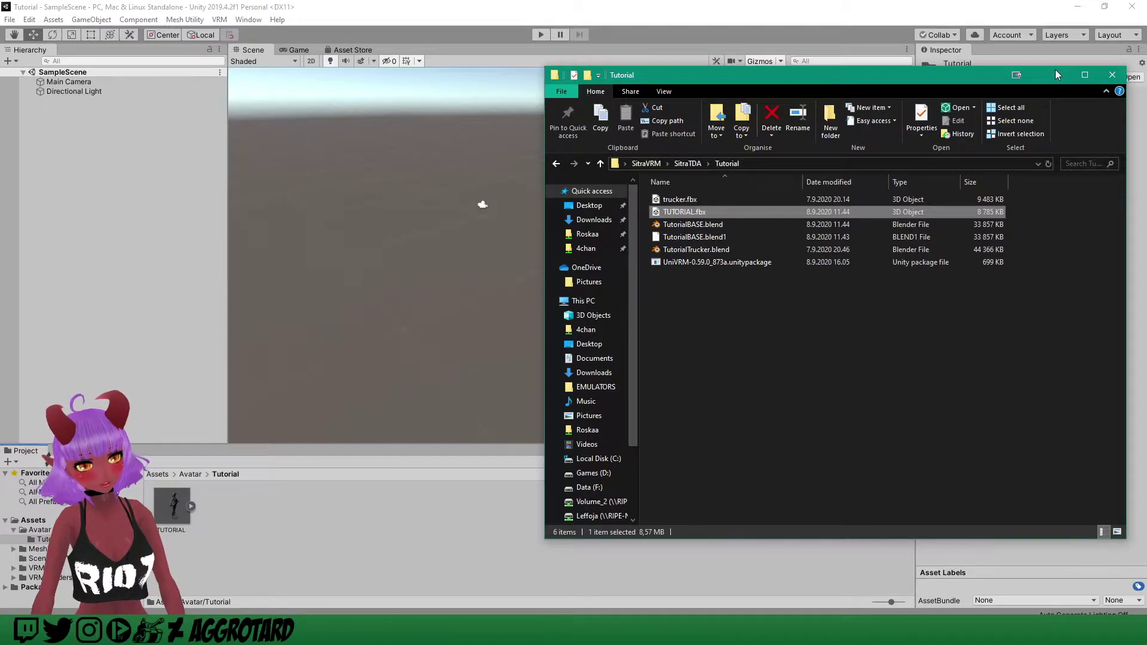
pyautogui.click(1058, 75)
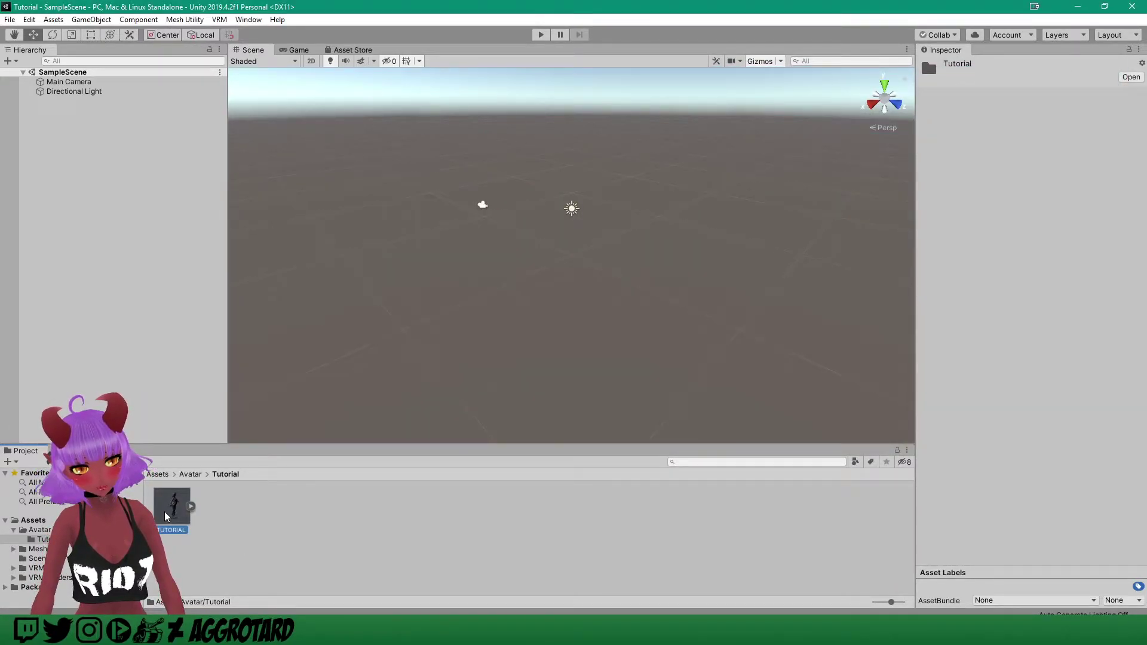
# - Add the TUTORIAL model to SampleScene and inspect it up close in the Scene view
pyautogui.click(180, 512)
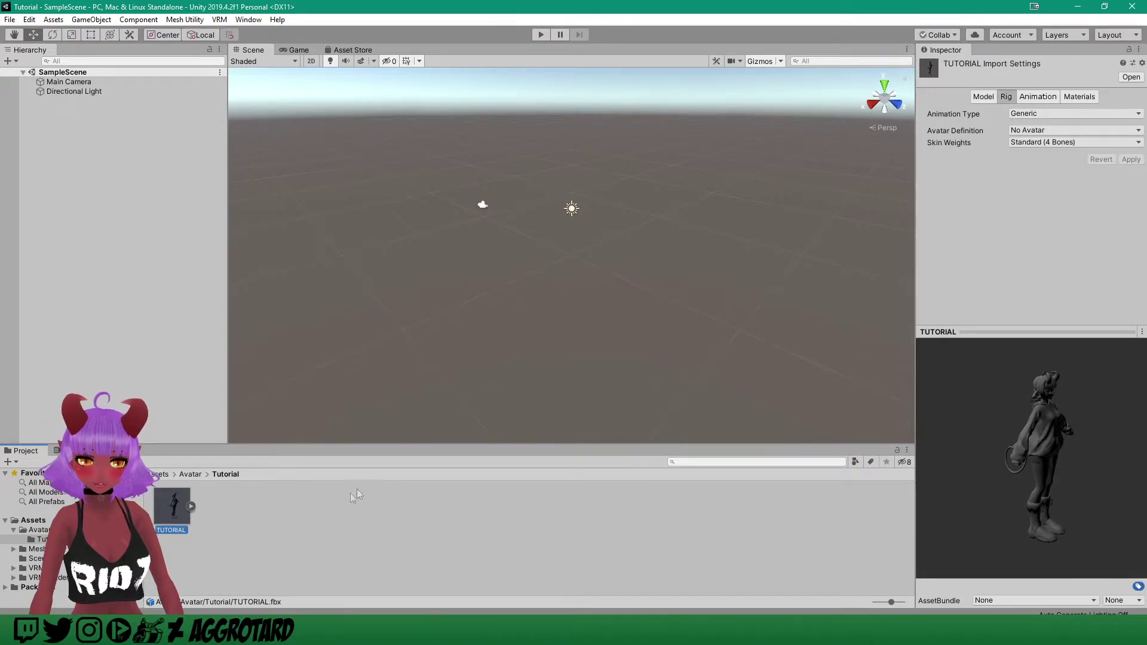
pyautogui.moveTo(172, 501); pyautogui.dragTo(82, 149)
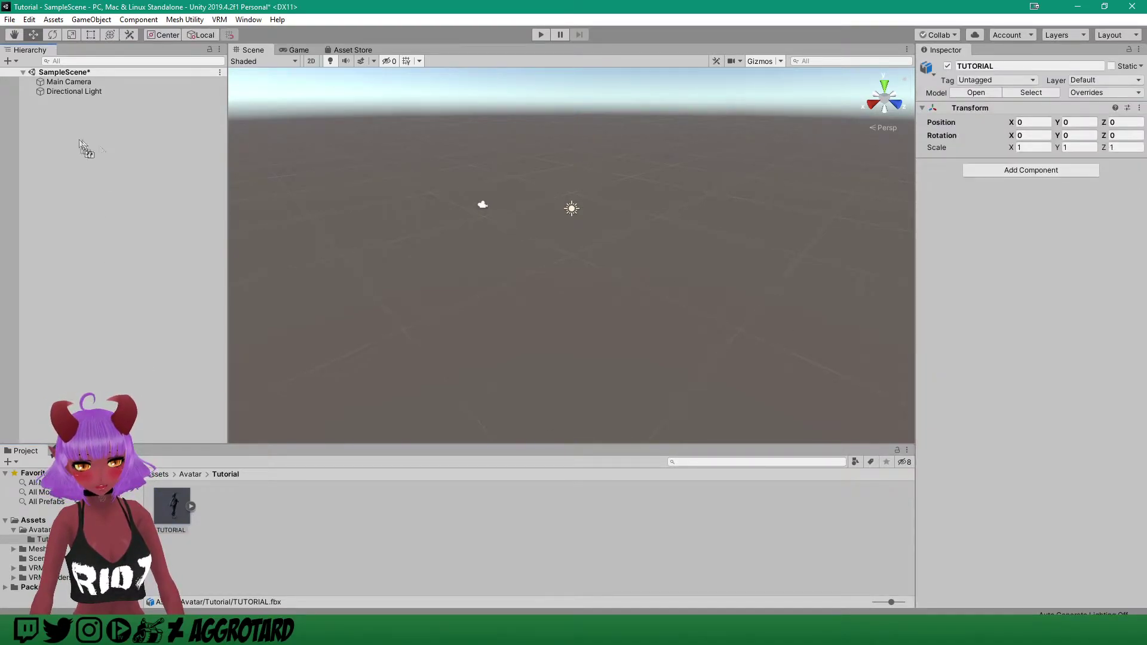
pyautogui.scroll(10, 582, 182)
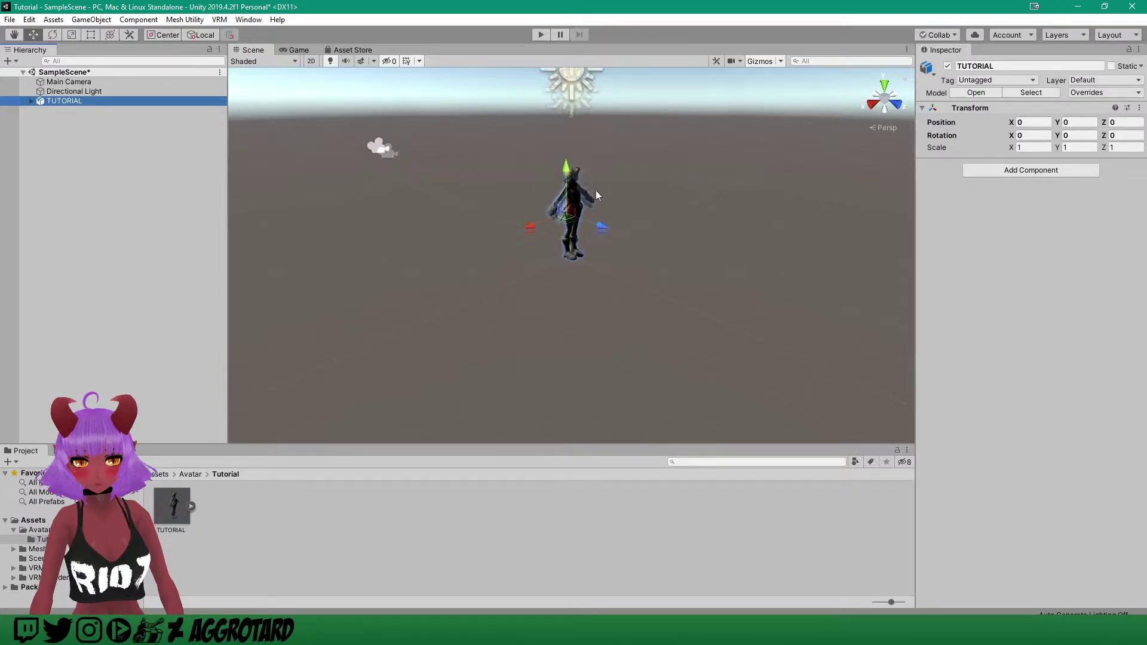
pyautogui.keyDown('alt'); pyautogui.moveTo(665, 237); pyautogui.dragTo(584, 195); pyautogui.keyUp('alt')
pyautogui.scroll(3, 605, 167)
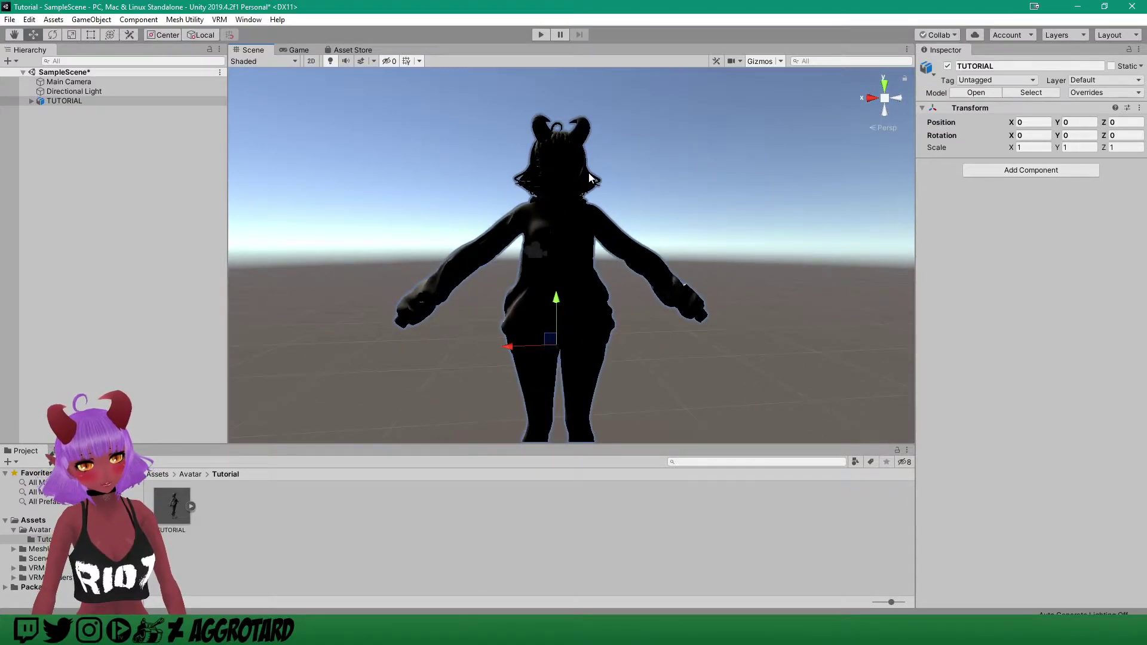
pyautogui.moveTo(615, 206); pyautogui.dragTo(631, 179, button='middle')
pyautogui.keyDown('alt'); pyautogui.moveTo(631, 179); pyautogui.dragTo(704, 190); pyautogui.keyUp('alt')
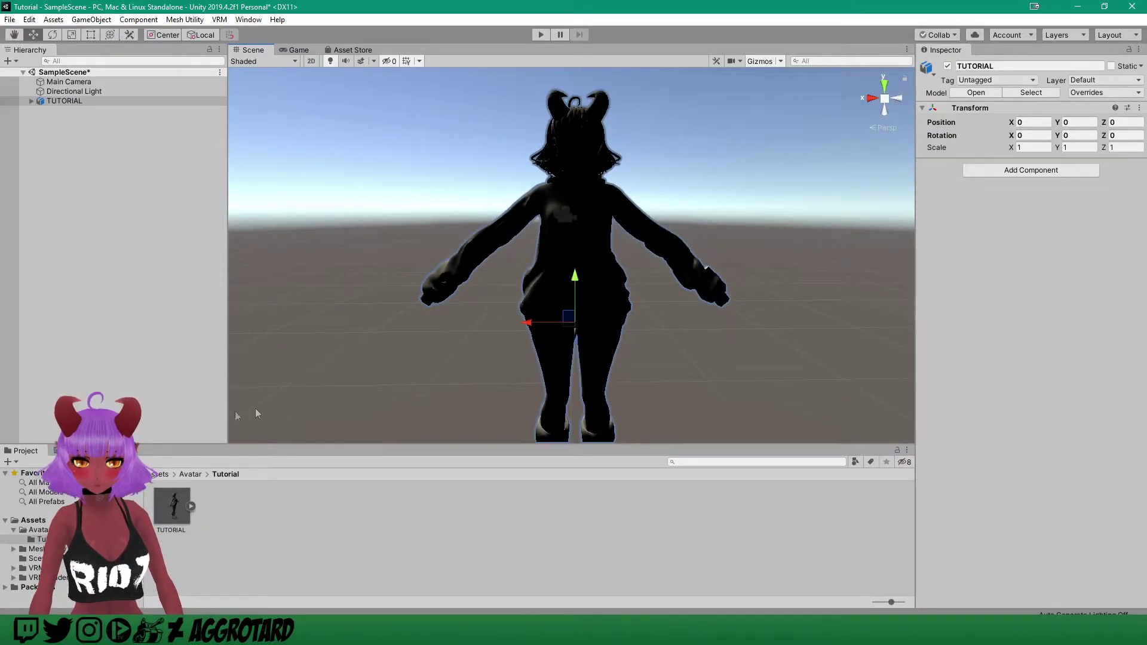
# - Set the TUTORIAL model's material location to Use External Materials (Legacy) in its import settings
pyautogui.click(167, 507)
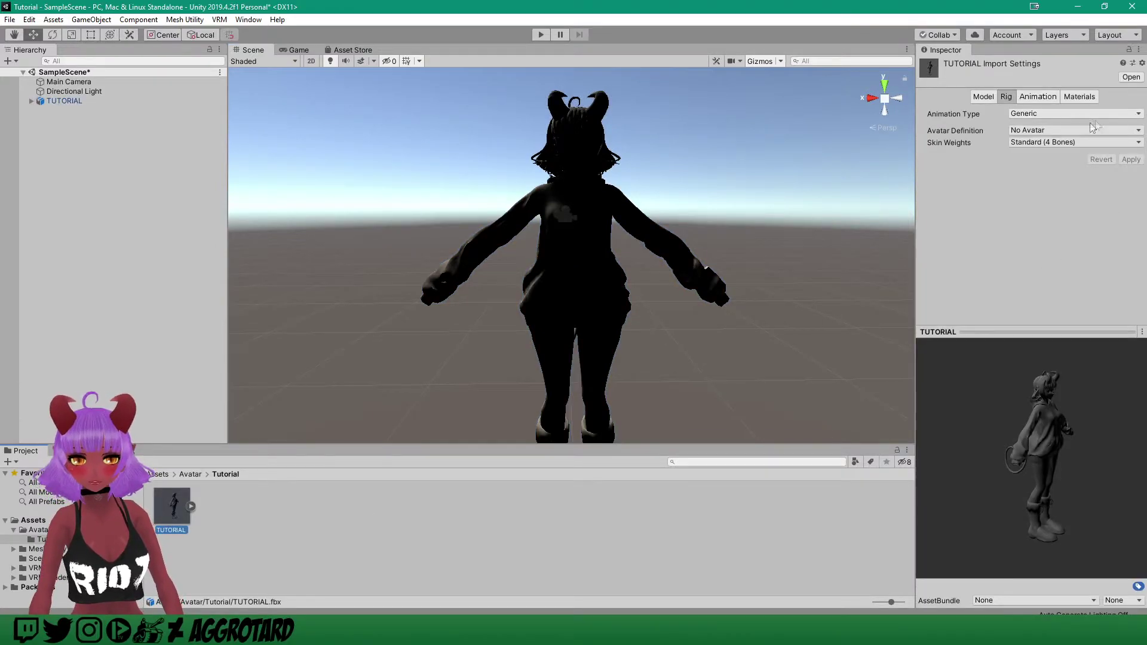
pyautogui.click(1081, 98)
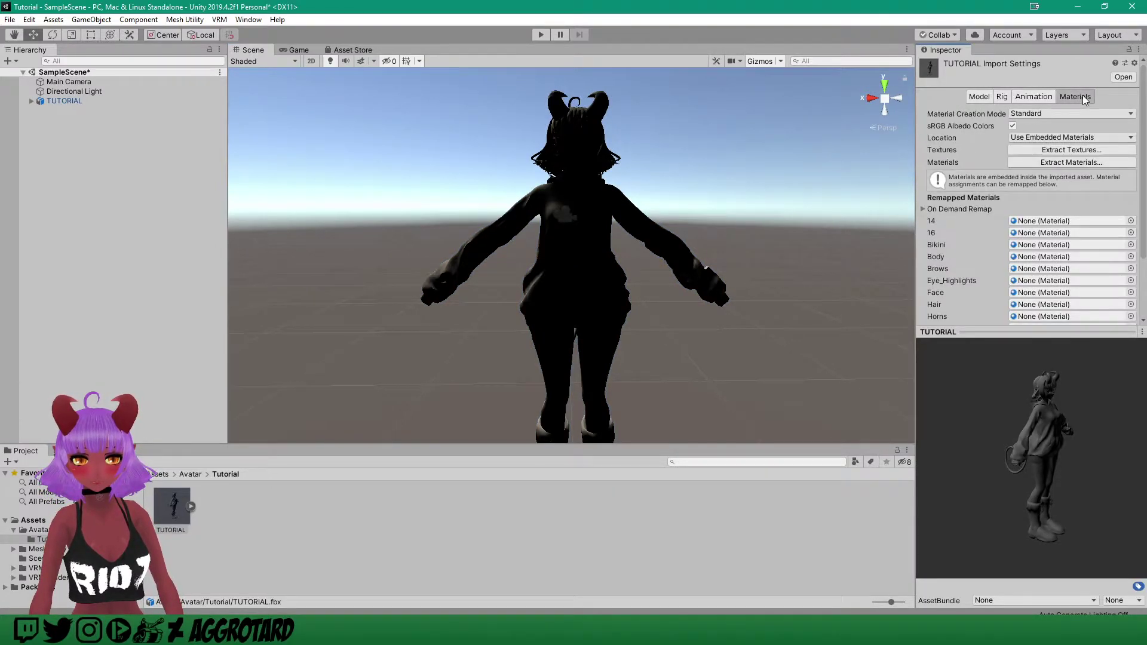
pyautogui.scroll(-3, 1127, 213)
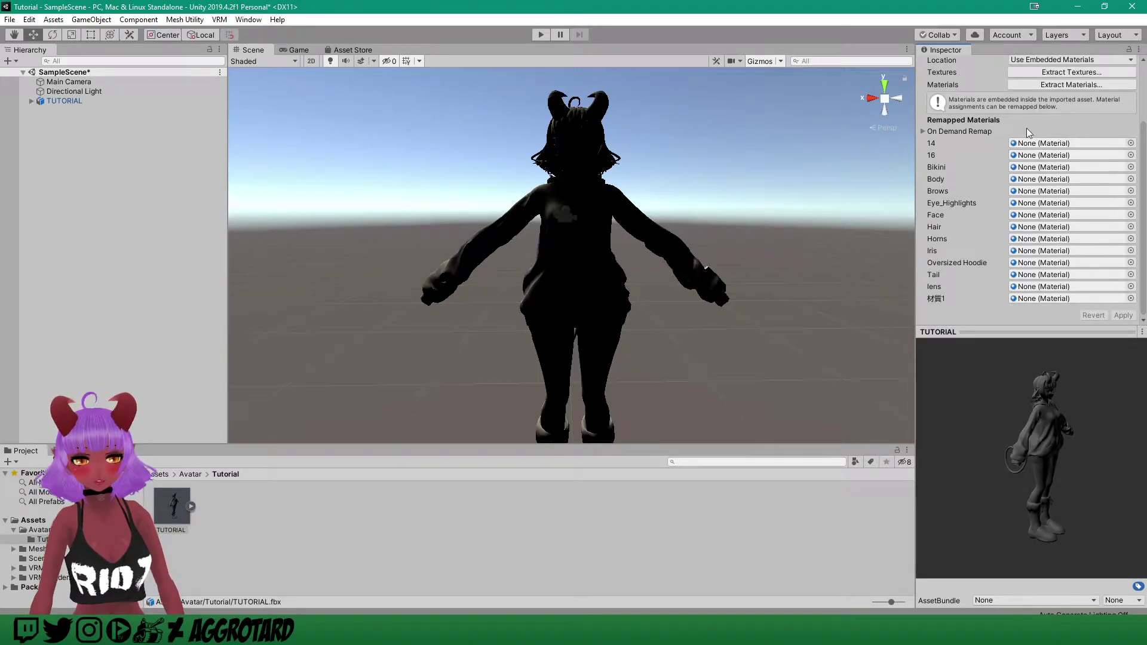
pyautogui.scroll(3, 1026, 308)
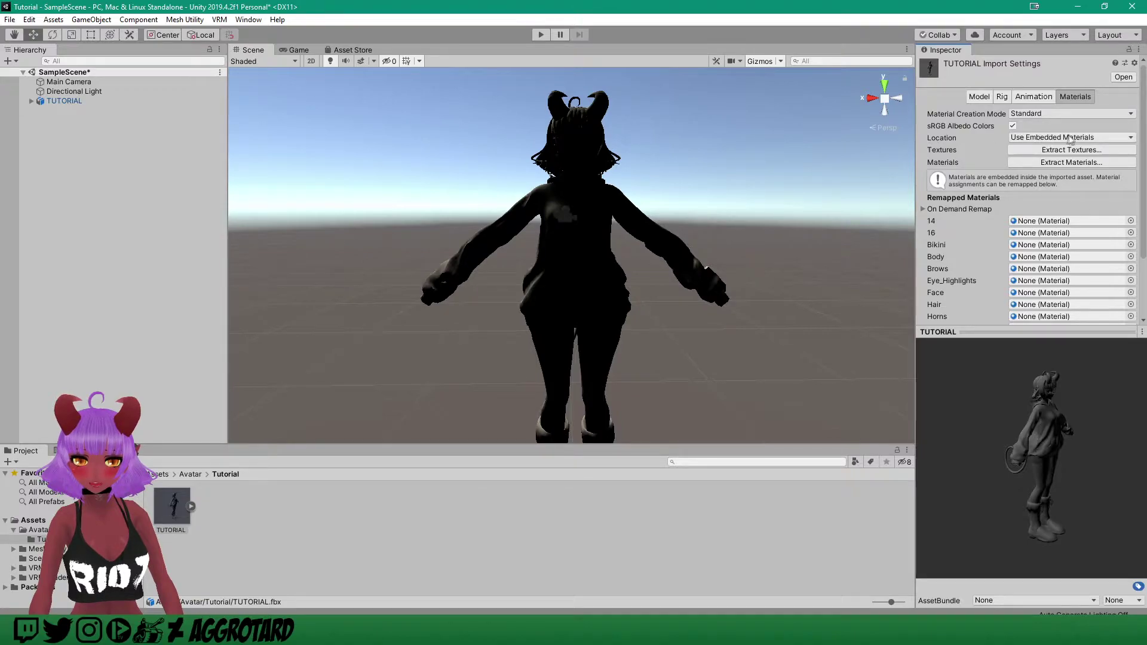
pyautogui.click(1091, 140)
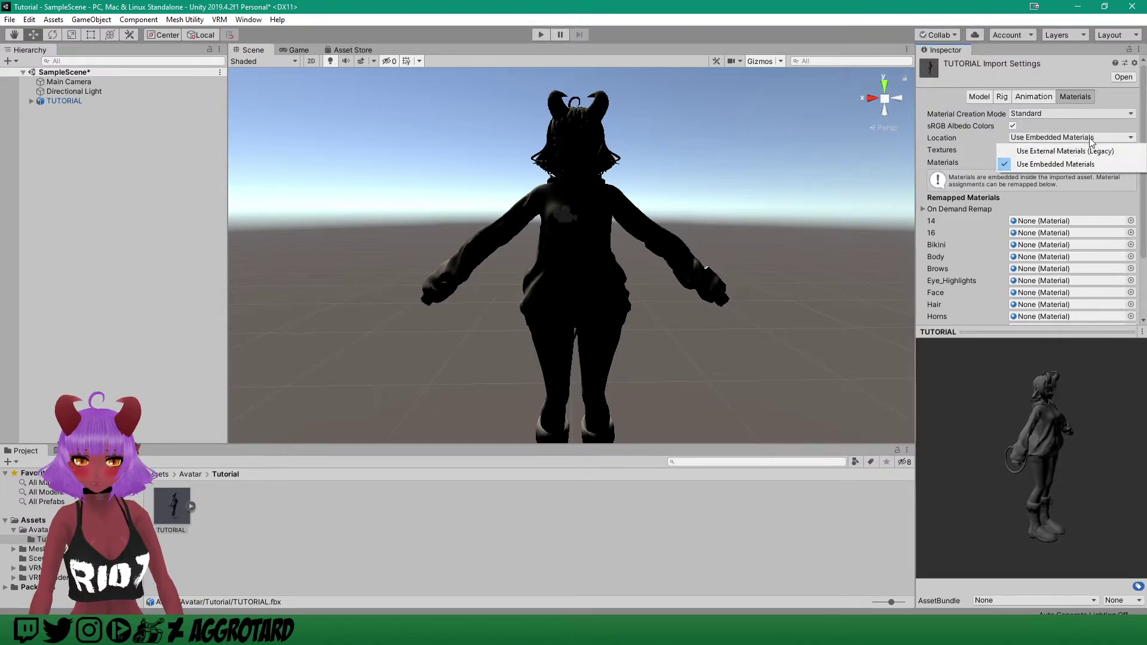
pyautogui.click(1059, 152)
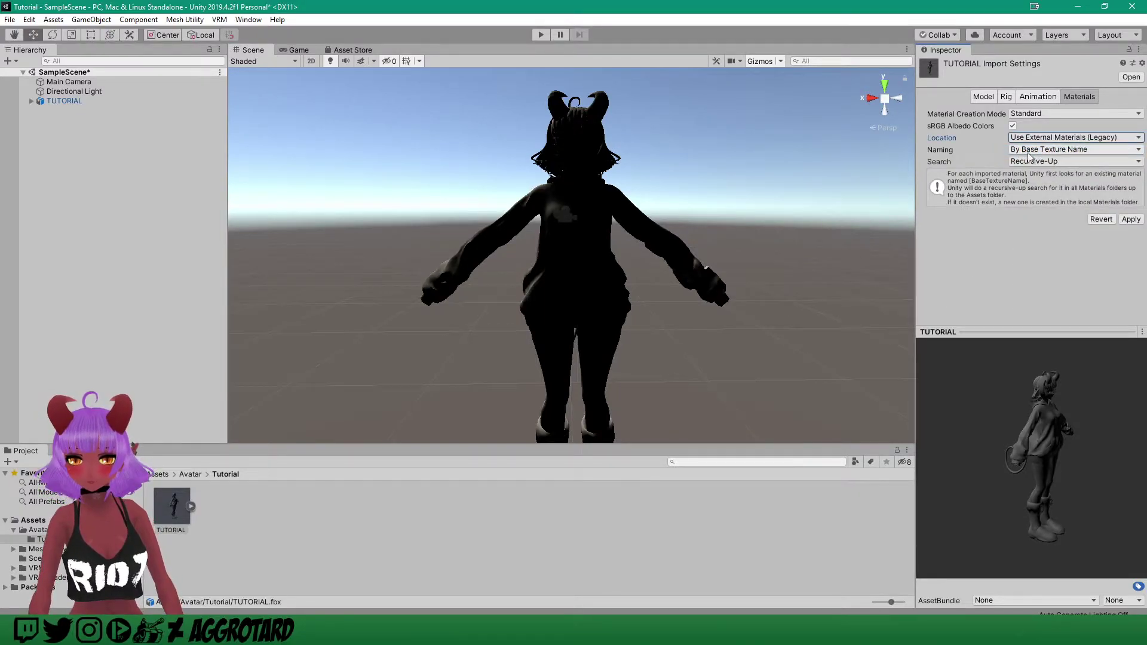
# - Set the model's material naming to From Model's Material and the search to Local Materials Folder, and apply the import settings
pyautogui.click(1059, 150)
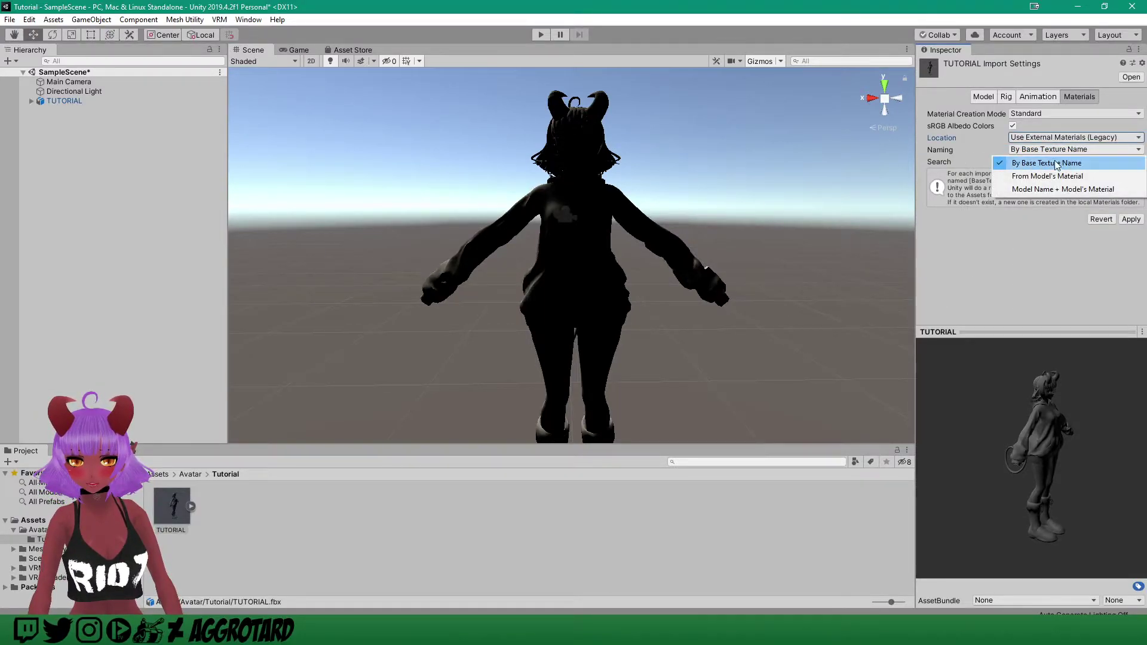
pyautogui.click(1046, 178)
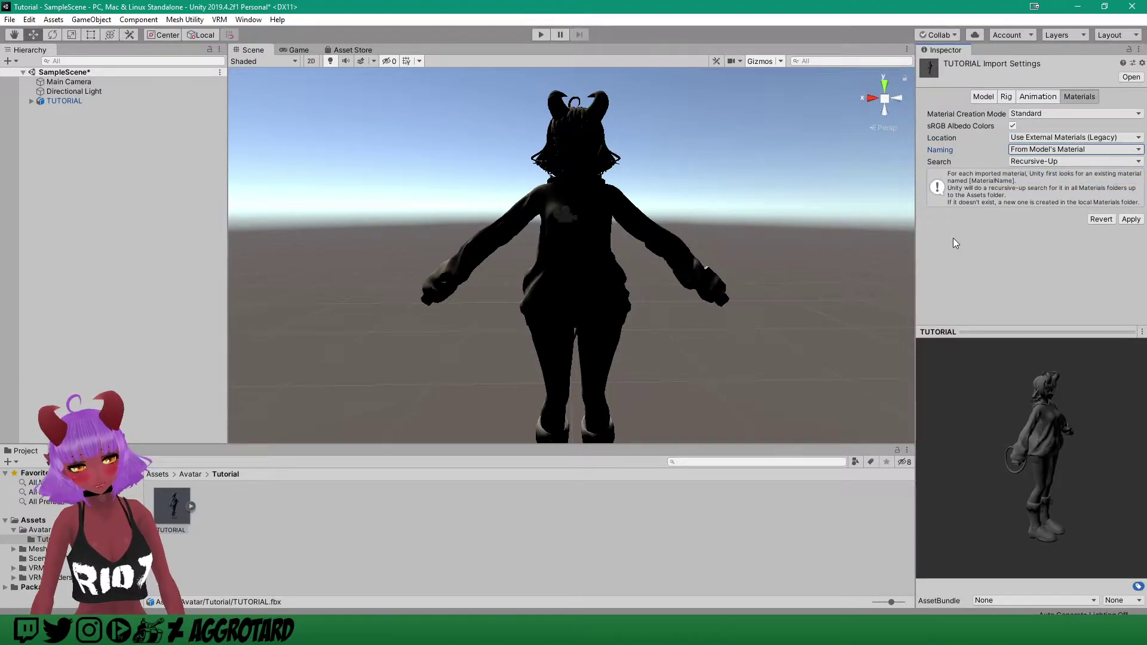
pyautogui.click(1053, 162)
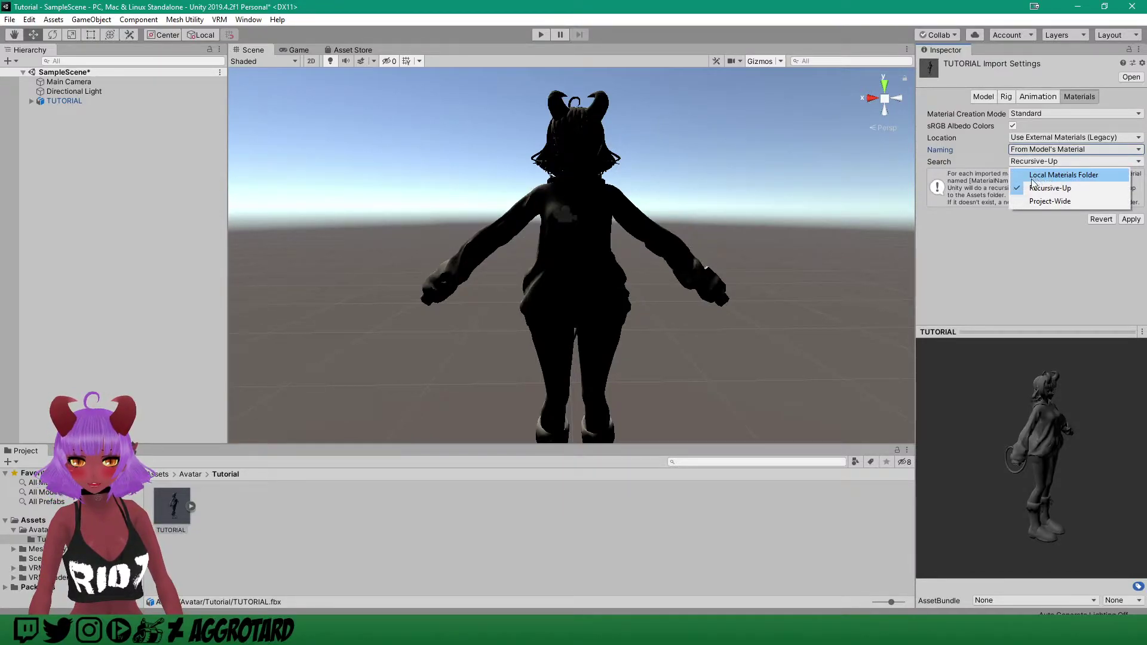
pyautogui.click(1087, 179)
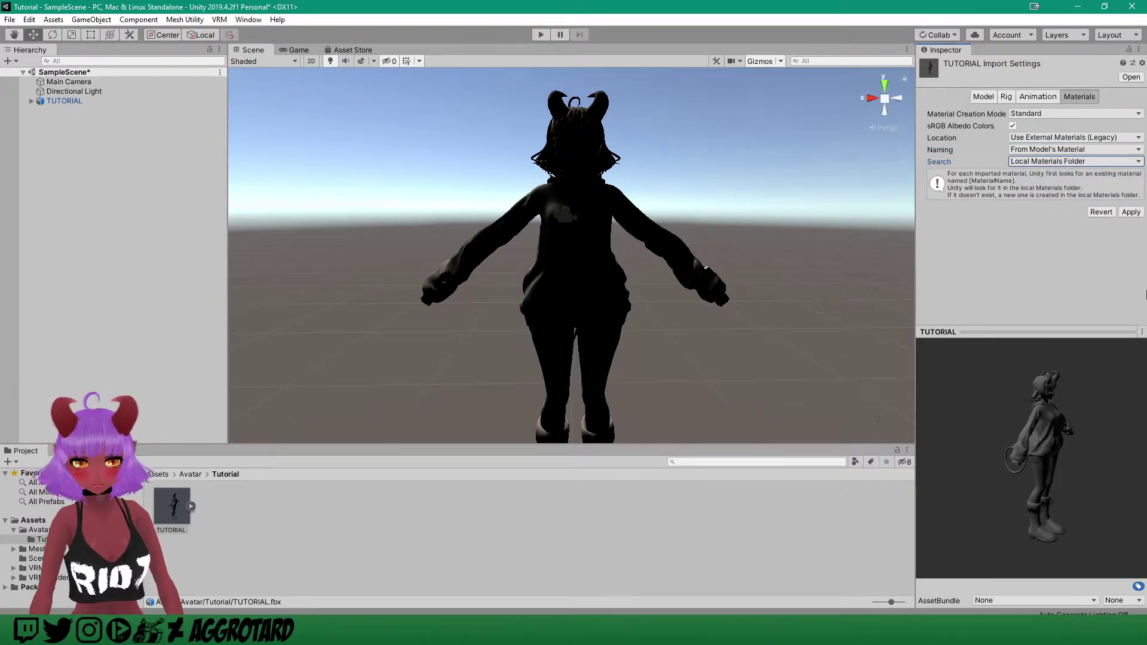
pyautogui.click(1132, 213)
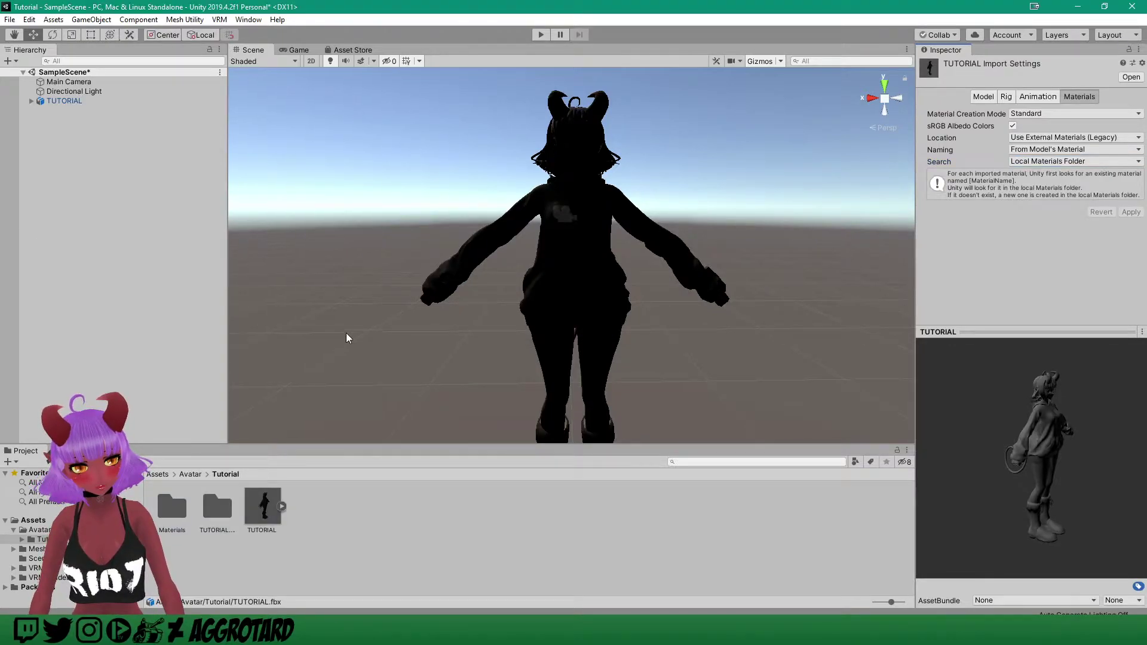
# - Check the extracted textures in the TUTORIAL.fbm folder and return to the Tutorial folder
pyautogui.click(217, 513)
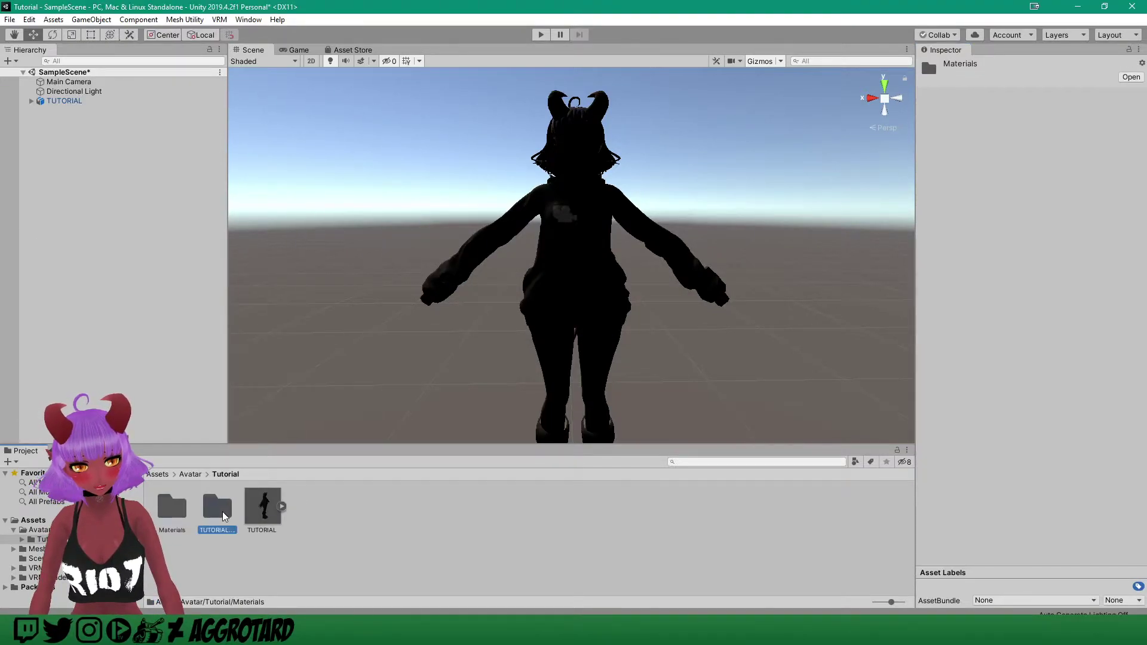
pyautogui.doubleClick(217, 513)
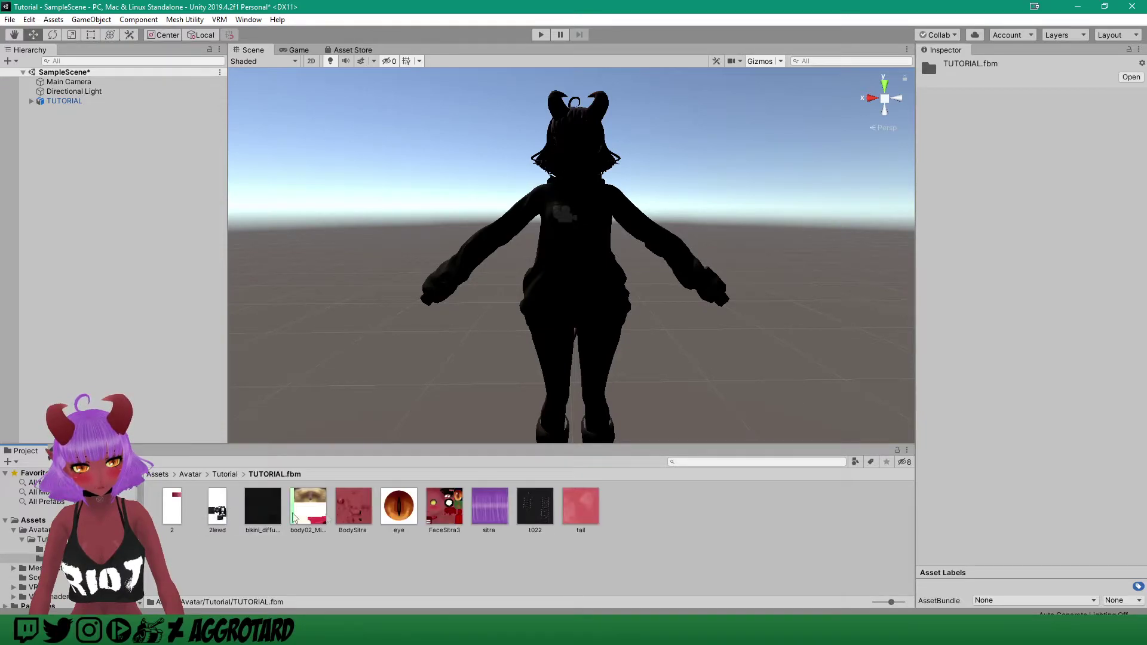
pyautogui.click(226, 474)
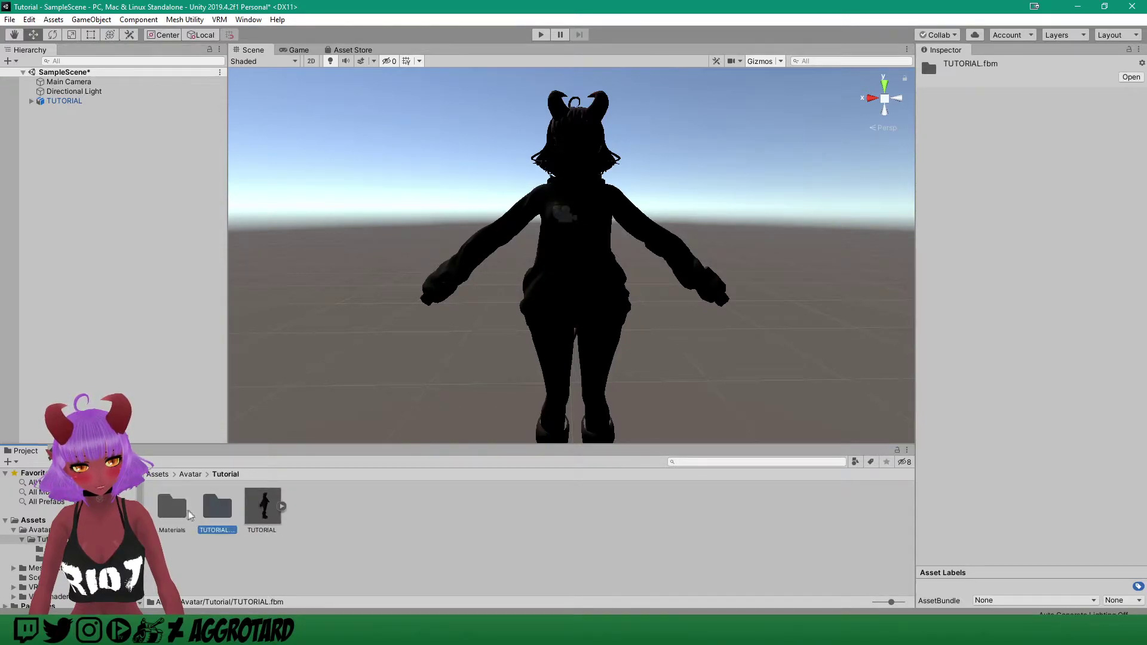
# - Assign the VRM/MToon shader to all materials in the Tutorial folder's Materials subfolder
pyautogui.doubleClick(173, 508)
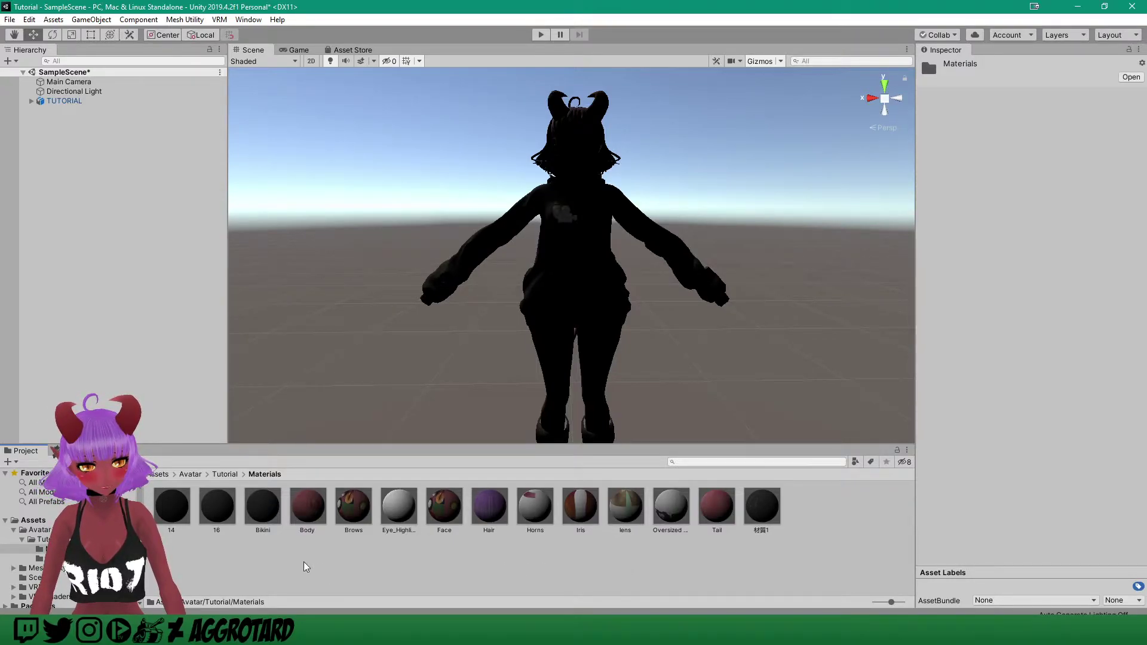
pyautogui.click(179, 515)
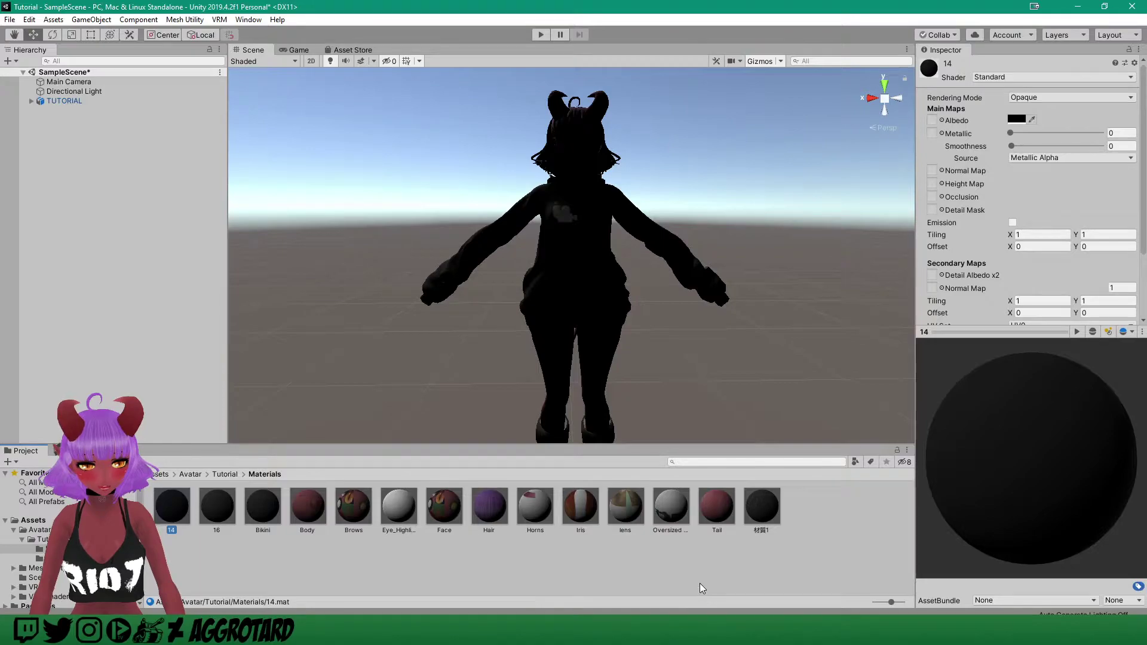
pyautogui.keyDown('shift'); pyautogui.click(765, 500); pyautogui.keyUp('shift')
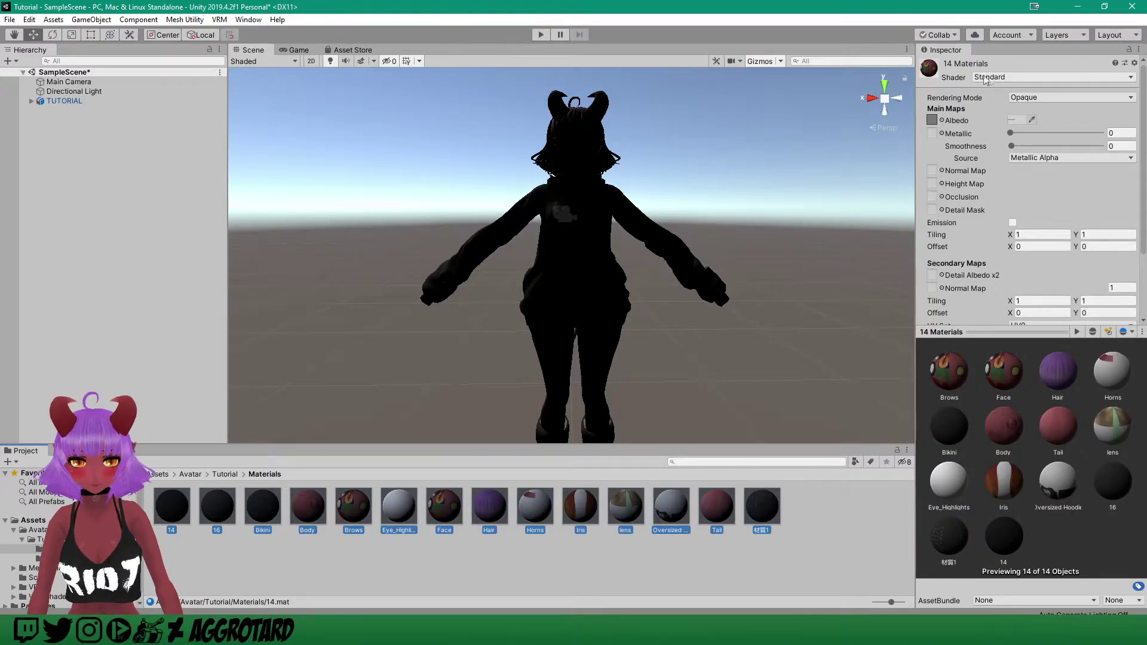
pyautogui.click(1020, 78)
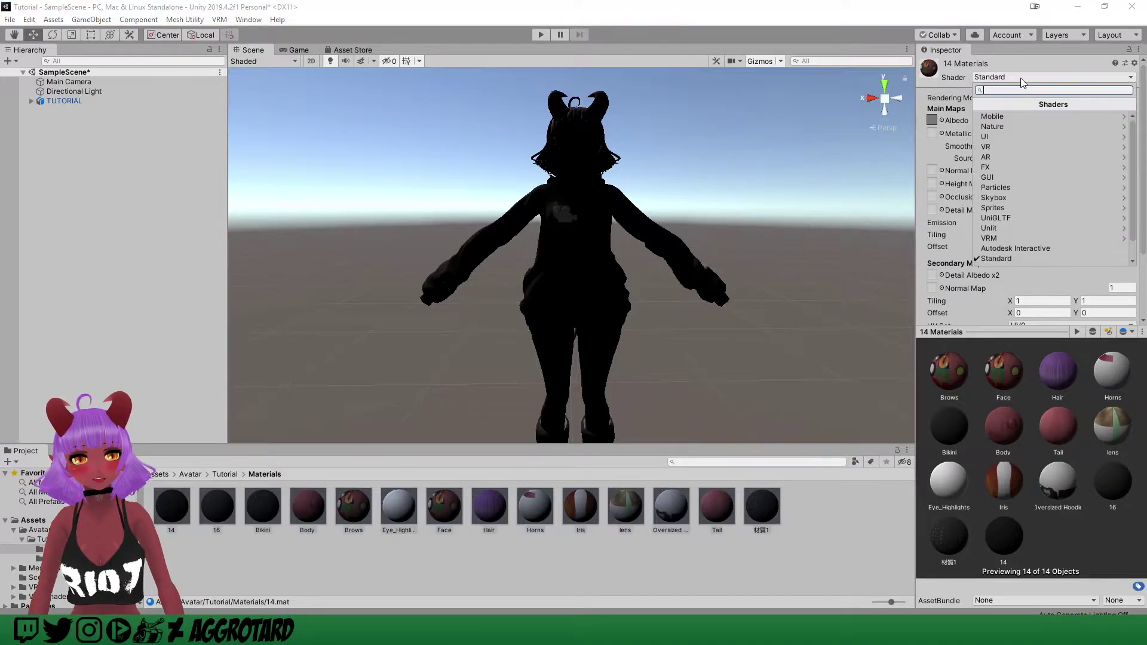
pyautogui.click(1012, 239)
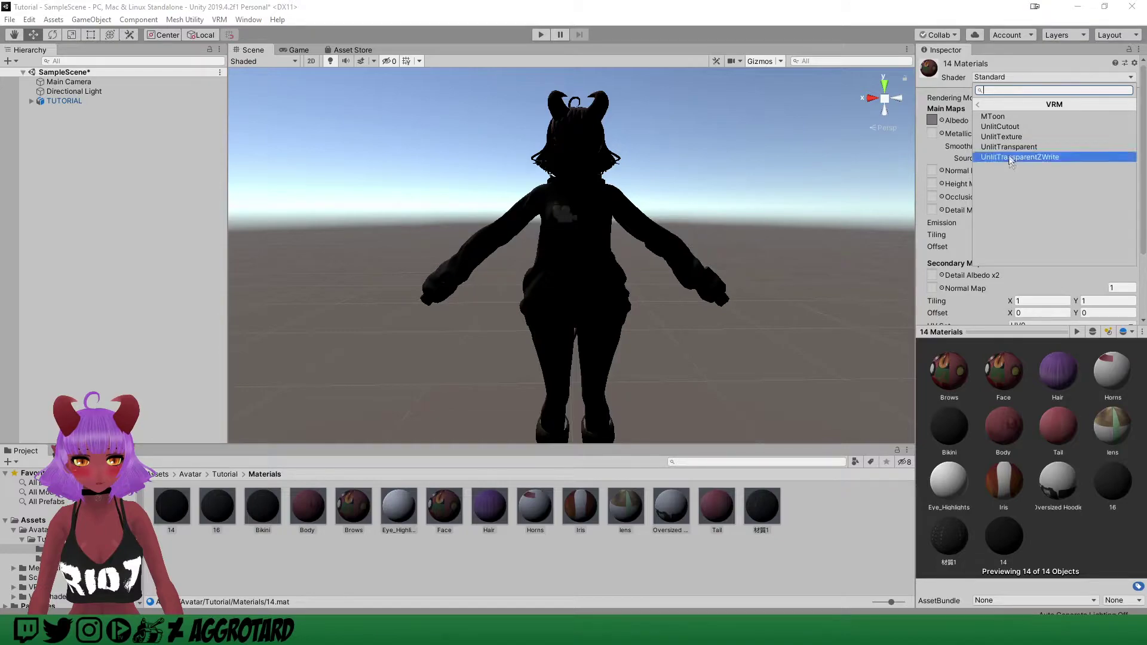
pyautogui.click(1008, 116)
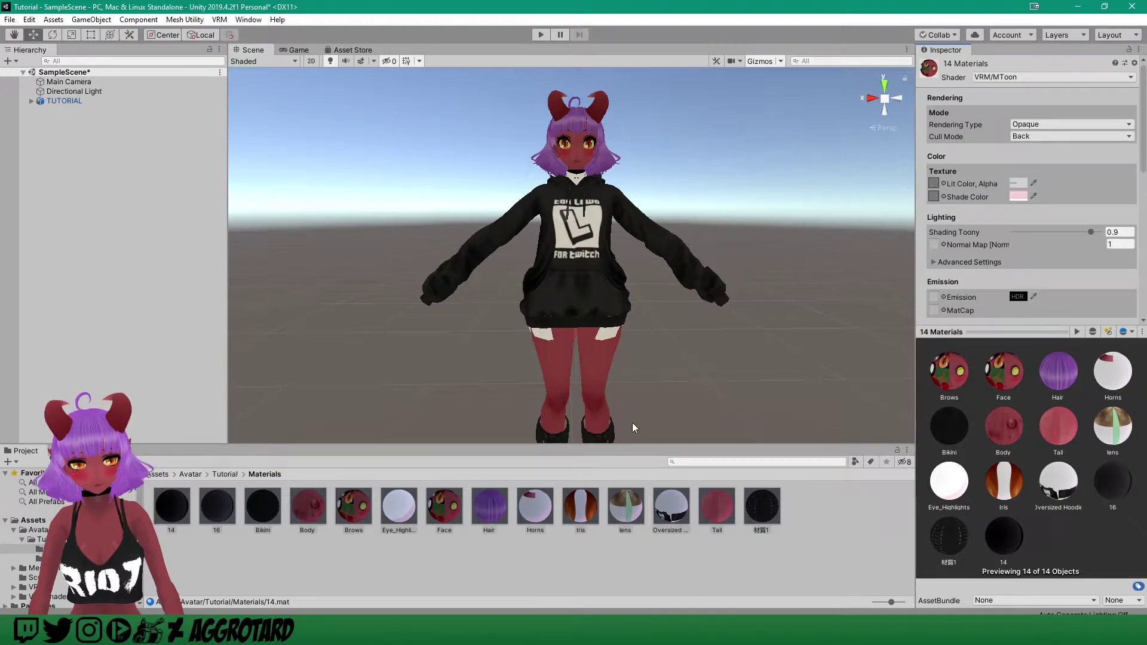
pyautogui.click(620, 559)
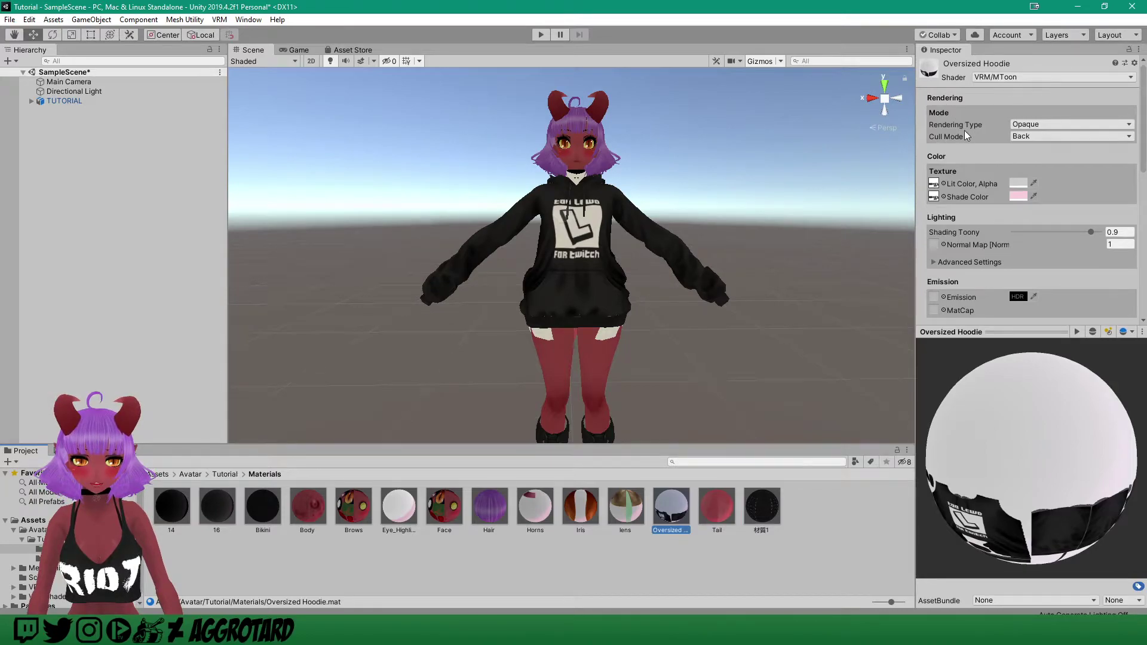
# - Set the rendering type of all the avatar's materials, from 14 to 材質1, to Cutout
pyautogui.click(174, 506)
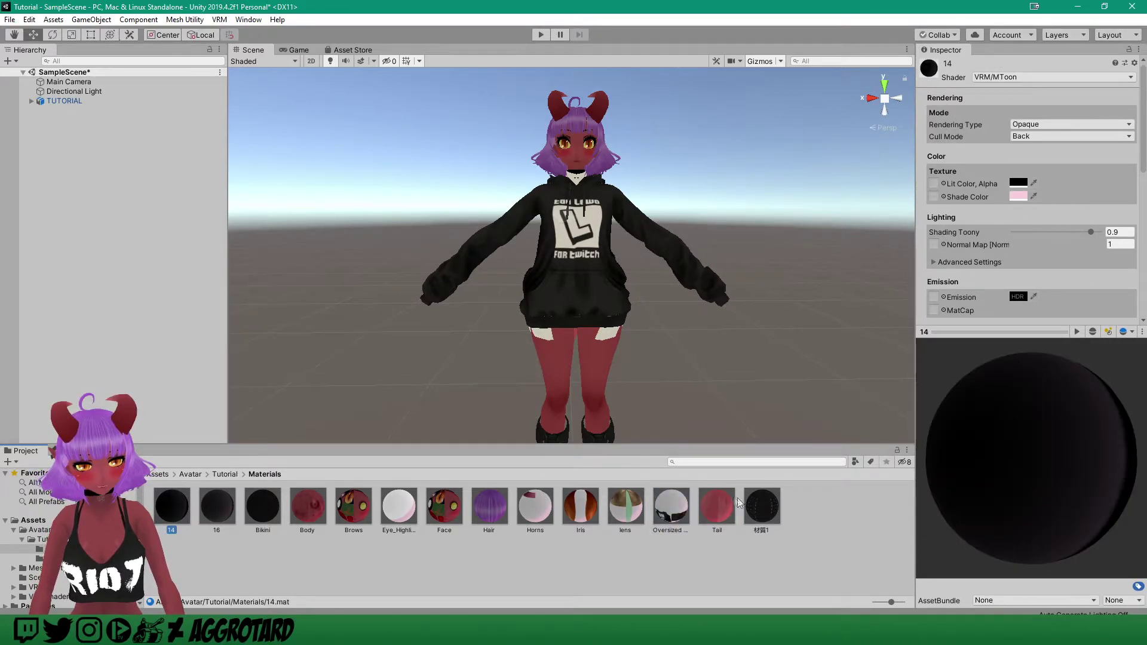
pyautogui.keyDown('shift'); pyautogui.click(769, 503); pyautogui.keyUp('shift')
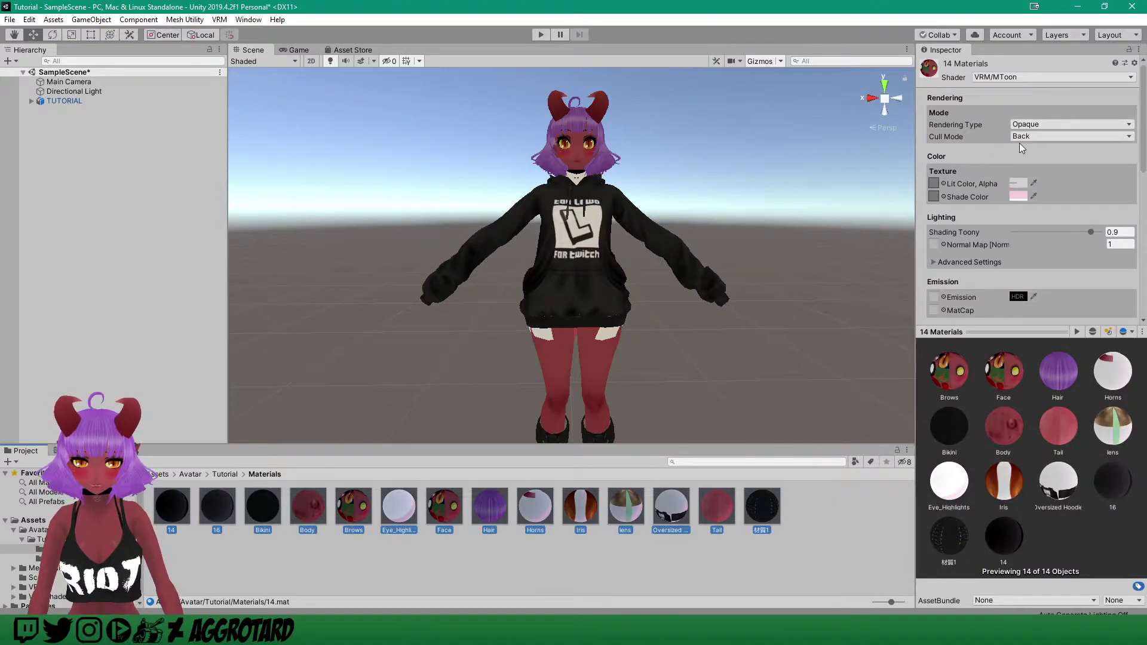
pyautogui.click(1045, 124)
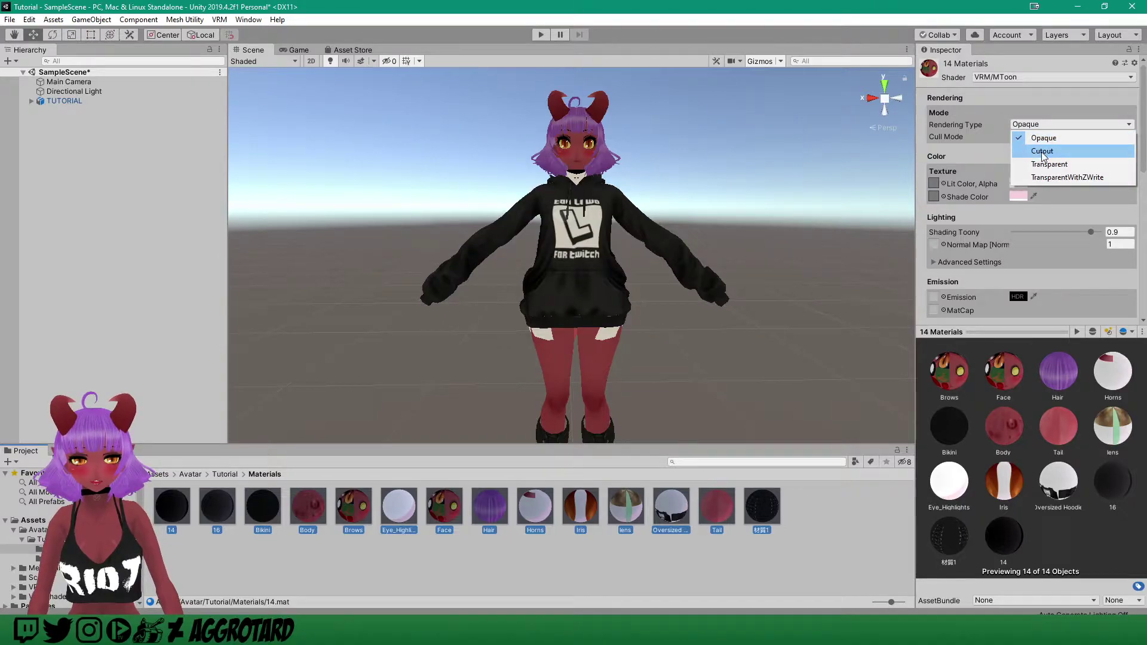
pyautogui.click(1041, 151)
pyautogui.click(816, 553)
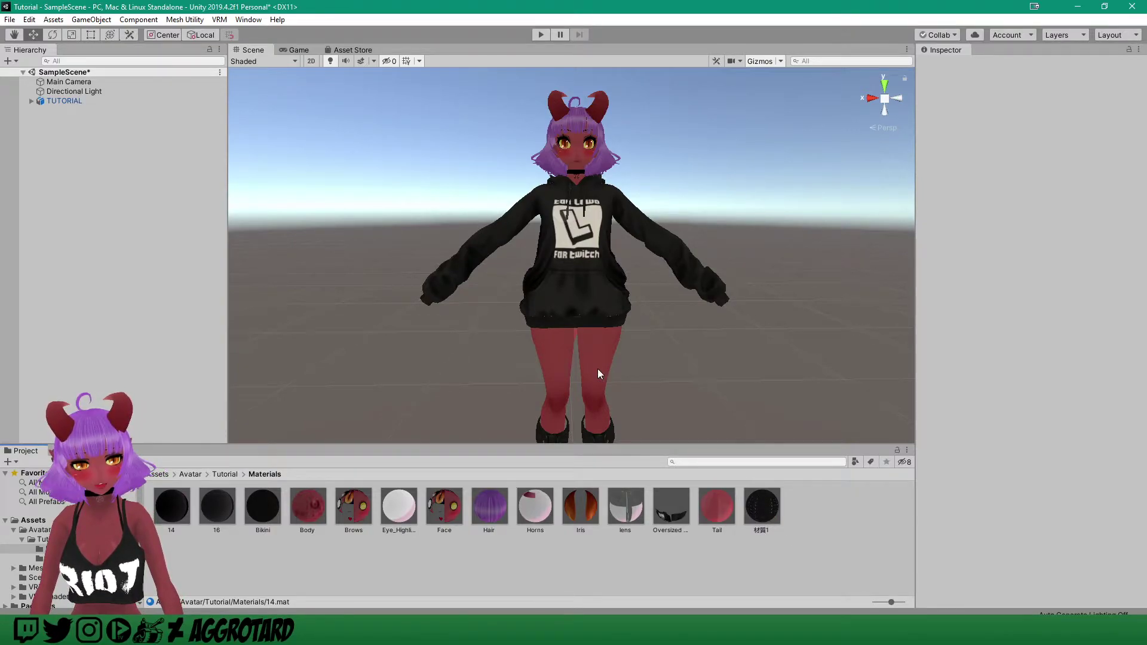
# - Examine the avatar's face, hoodie and full body in the Scene view, both up close and from a distance
pyautogui.scroll(3, 608, 198)
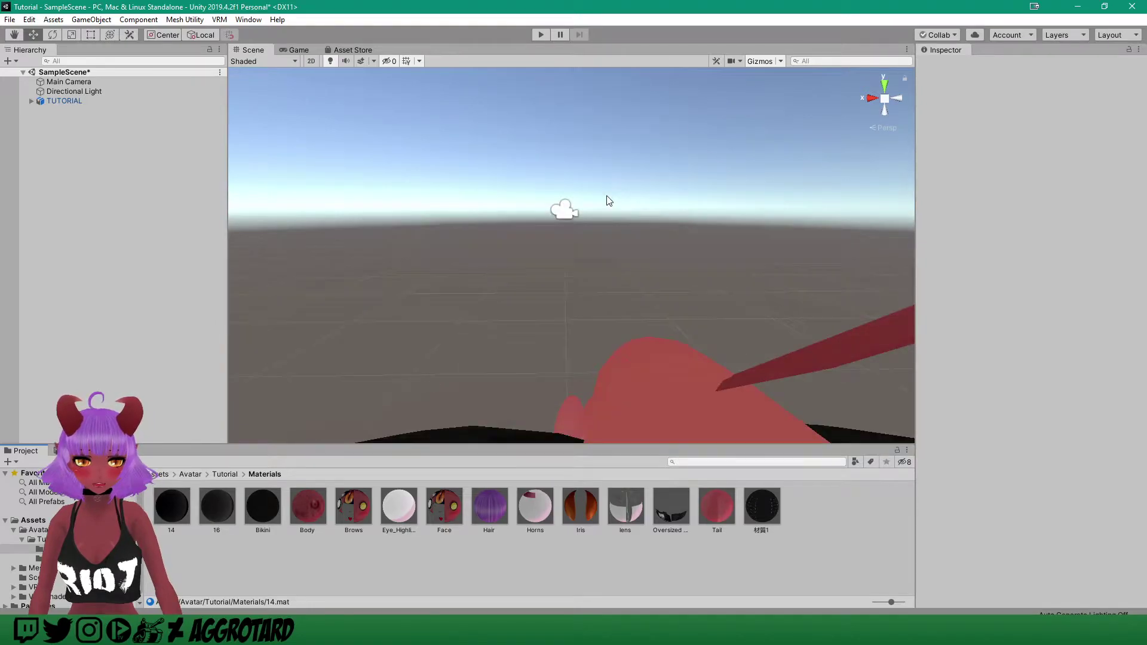
pyautogui.scroll(-1, 622, 195)
pyautogui.moveTo(622, 195); pyautogui.dragTo(635, 263, button='middle')
pyautogui.scroll(-6, 635, 263)
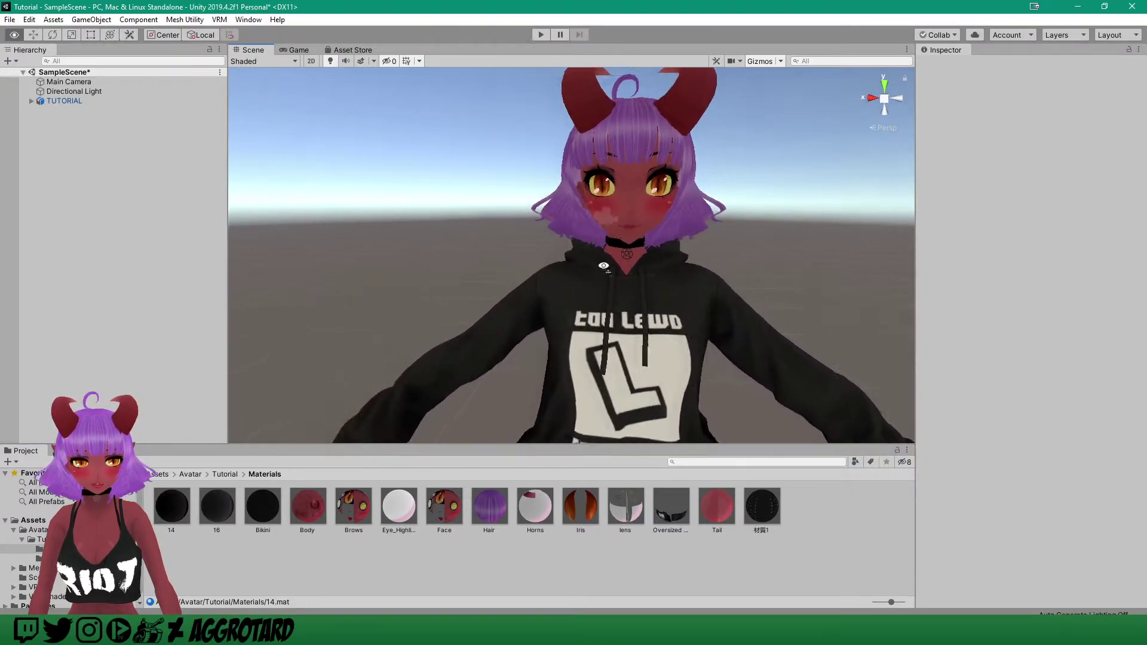
pyautogui.scroll(1, 605, 261)
pyautogui.moveTo(605, 261); pyautogui.dragTo(613, 256, button='middle')
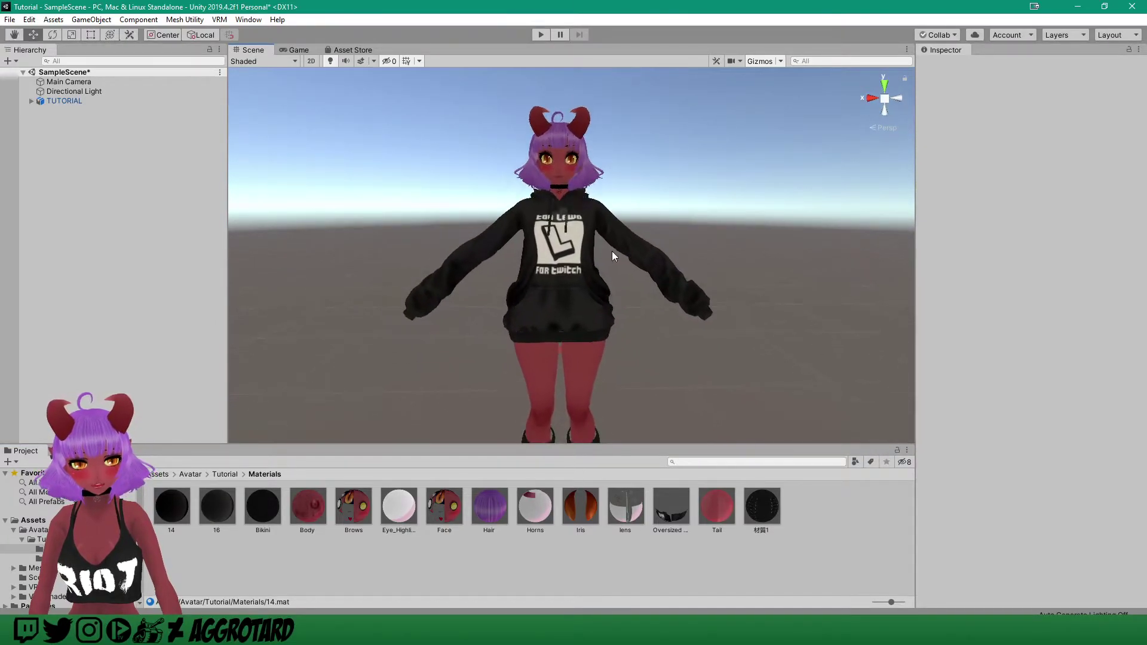
pyautogui.moveTo(534, 288); pyautogui.dragTo(546, 275, button='middle')
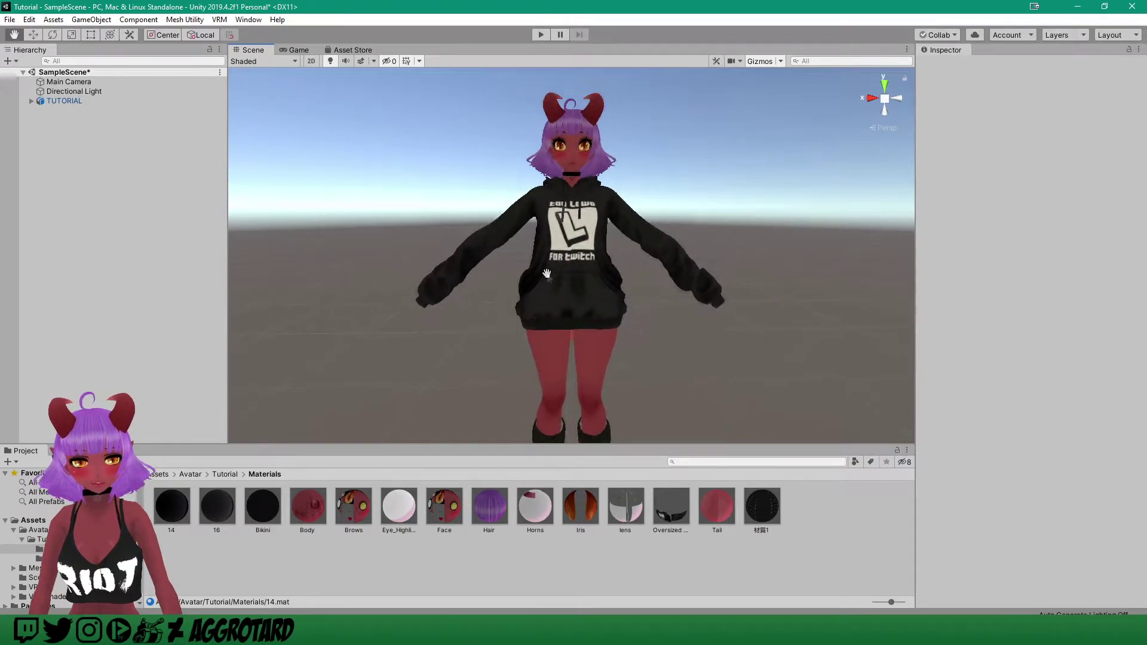
pyautogui.moveTo(605, 168); pyautogui.dragTo(578, 182, button='middle')
pyautogui.keyDown('alt'); pyautogui.moveTo(640, 178); pyautogui.dragTo(586, 202); pyautogui.keyUp('alt')
pyautogui.click(565, 200)
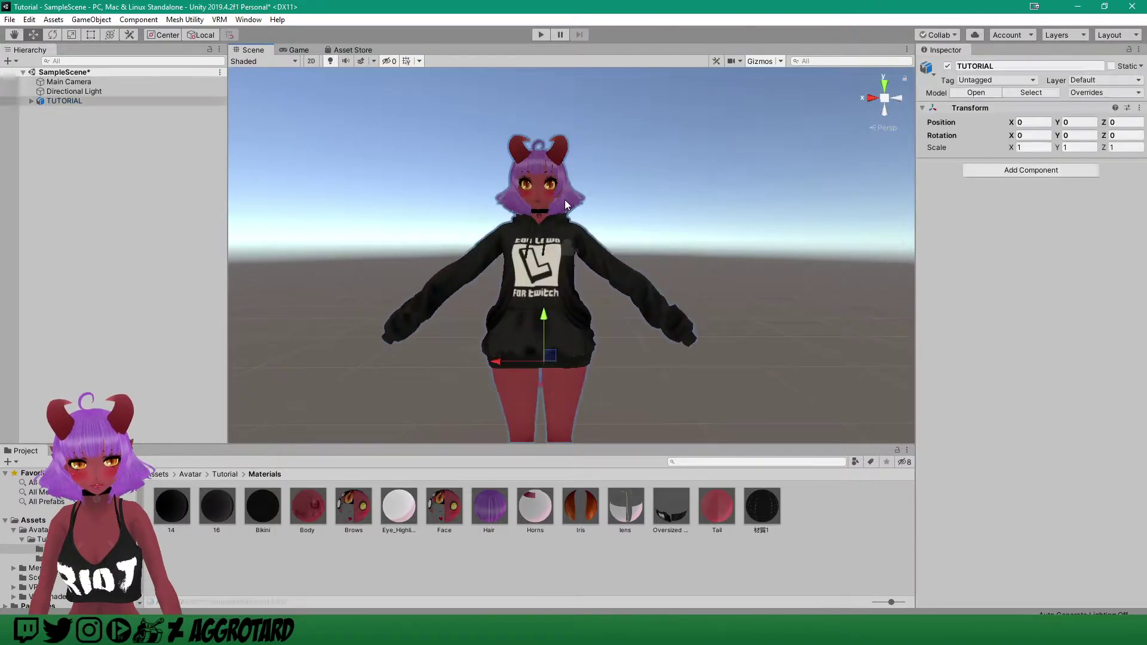
pyautogui.click(634, 181)
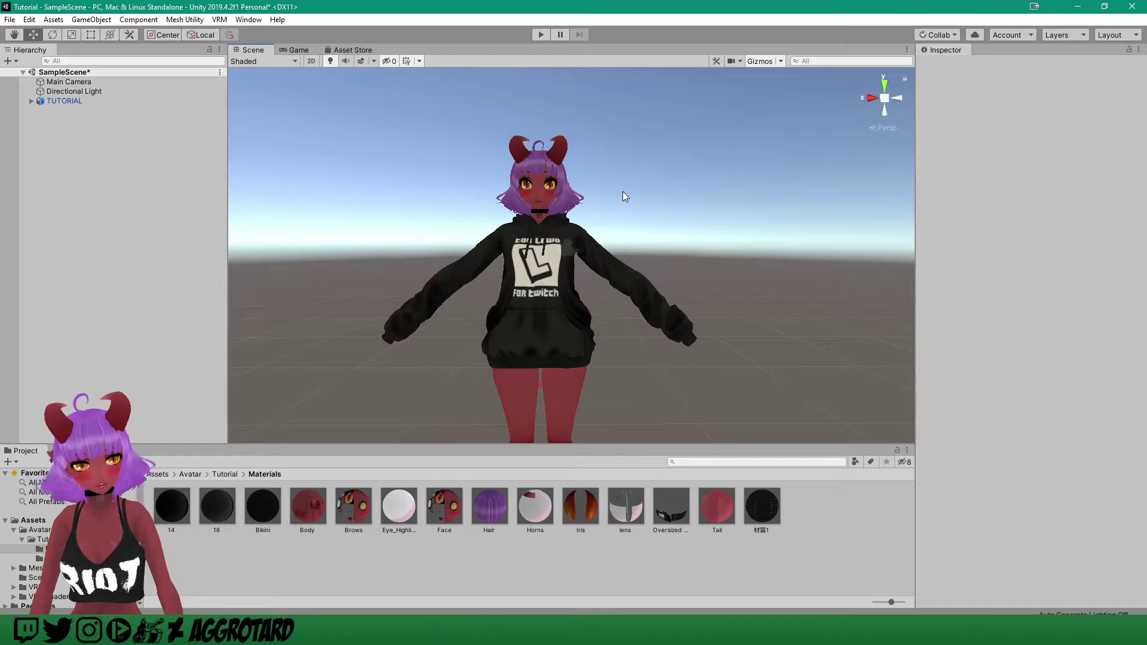
pyautogui.press('alt')
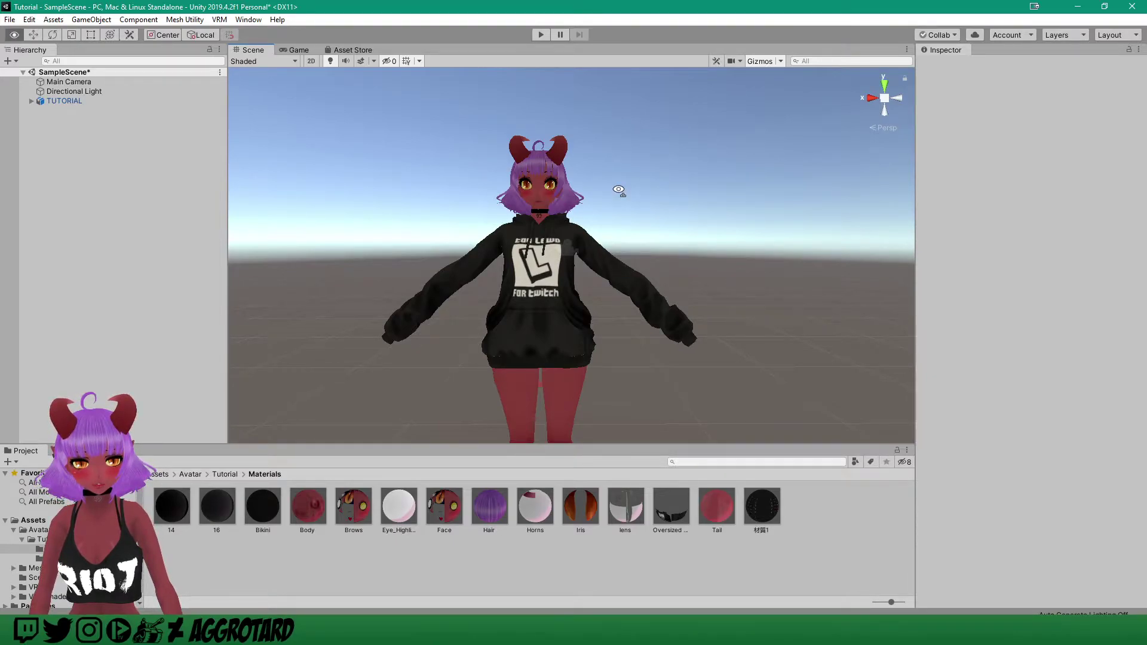
pyautogui.keyDown('alt'); pyautogui.moveTo(619, 190); pyautogui.dragTo(619, 190); pyautogui.keyUp('alt')
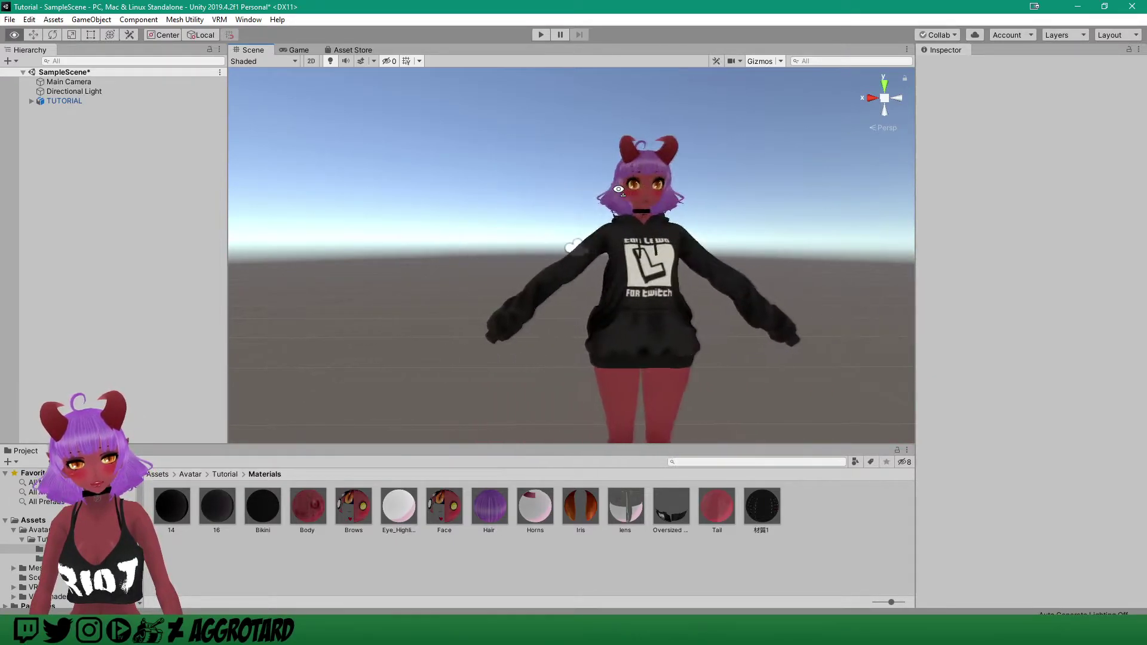
pyautogui.scroll(-10, 618, 190)
pyautogui.scroll(6, 618, 190)
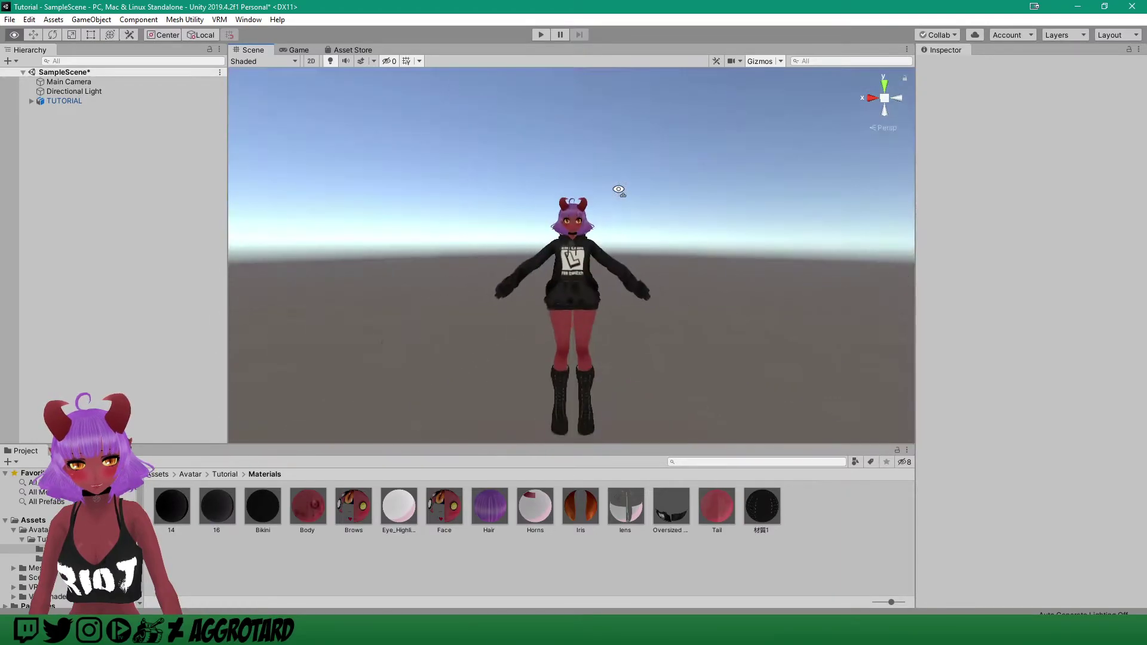
pyautogui.scroll(5, 619, 190)
pyautogui.scroll(3, 619, 190)
pyautogui.scroll(-5, 620, 187)
pyautogui.scroll(5, 621, 187)
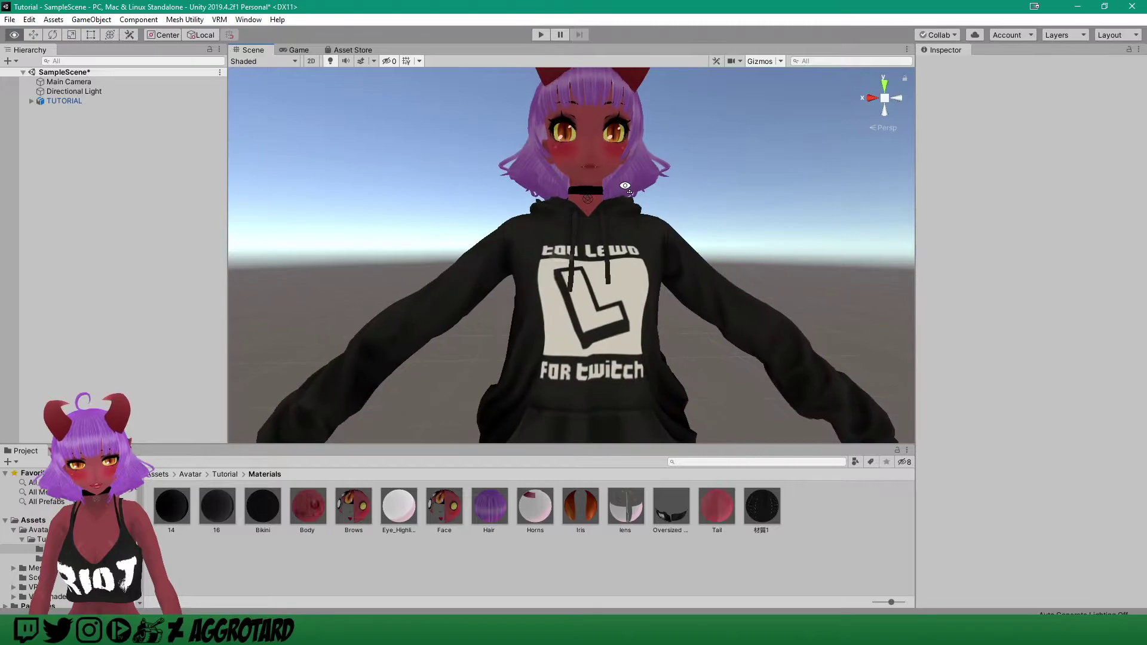
# - Set the Lit Color of all 14 materials, from 14 to 材質1, to white (FFFFFF)
pyautogui.scroll(4, 625, 187)
pyautogui.scroll(-5, 682, 203)
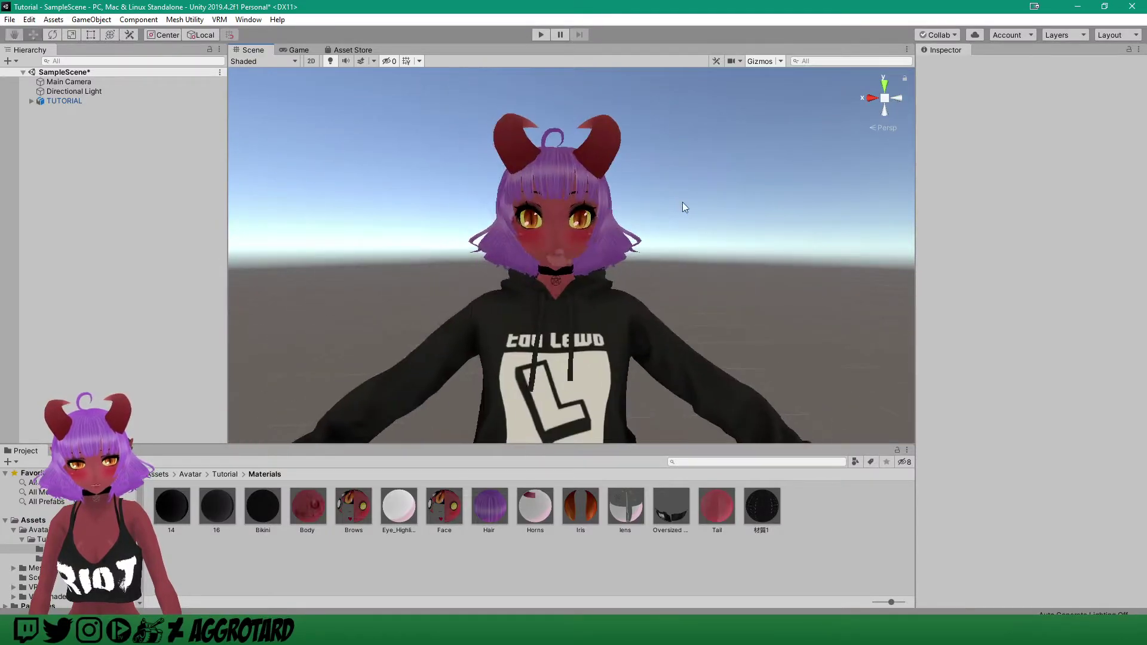
pyautogui.moveTo(682, 206); pyautogui.dragTo(657, 189, button='middle')
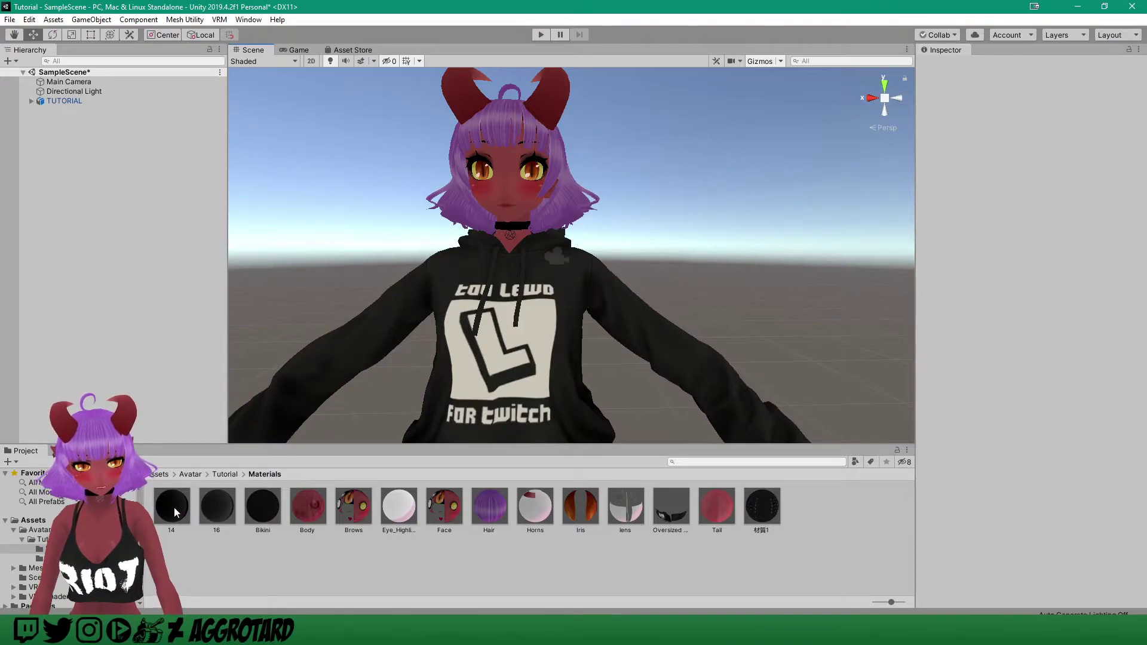
pyautogui.click(312, 506)
pyautogui.keyDown('shift'); pyautogui.click(763, 505); pyautogui.keyUp('shift')
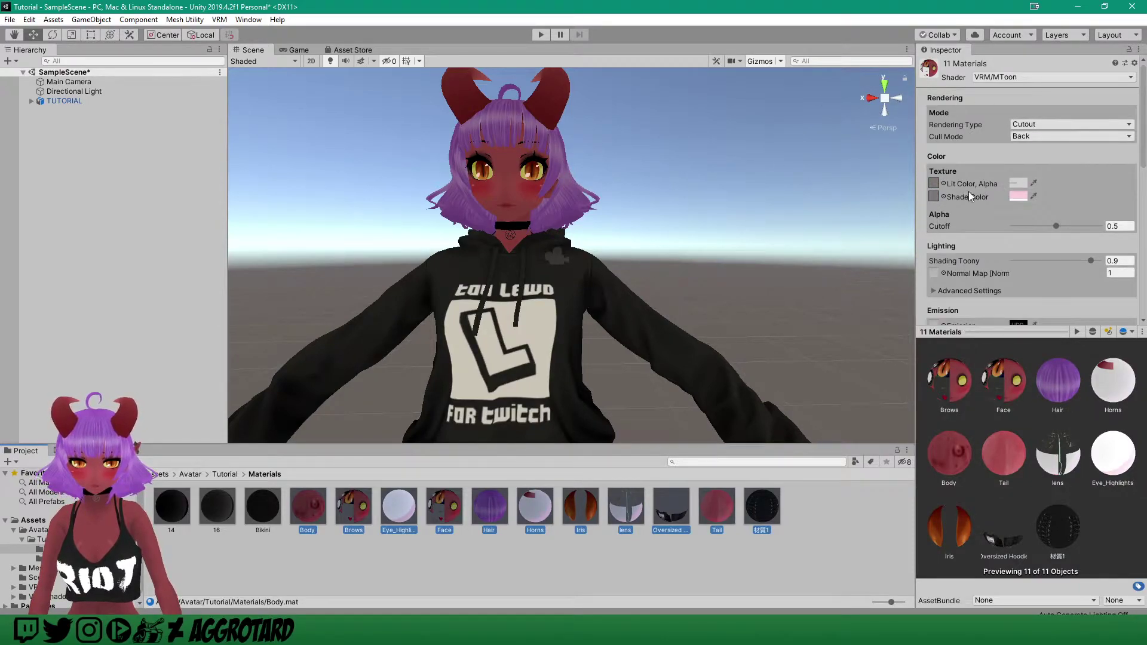
pyautogui.click(175, 501)
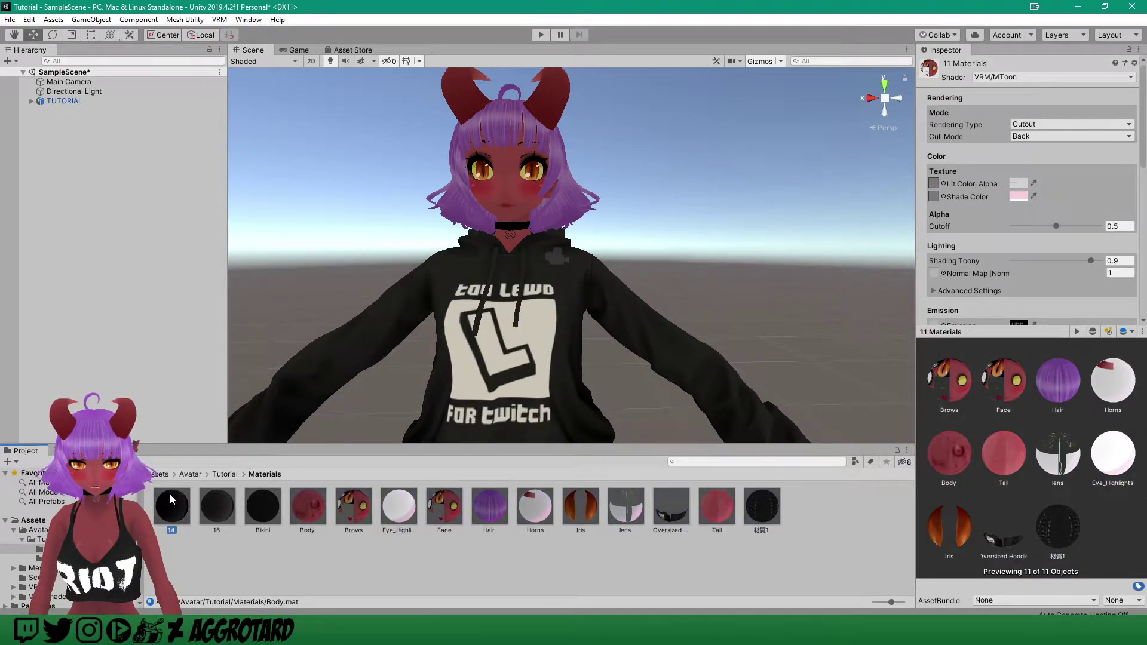
pyautogui.keyDown('shift'); pyautogui.click(759, 502); pyautogui.keyUp('shift')
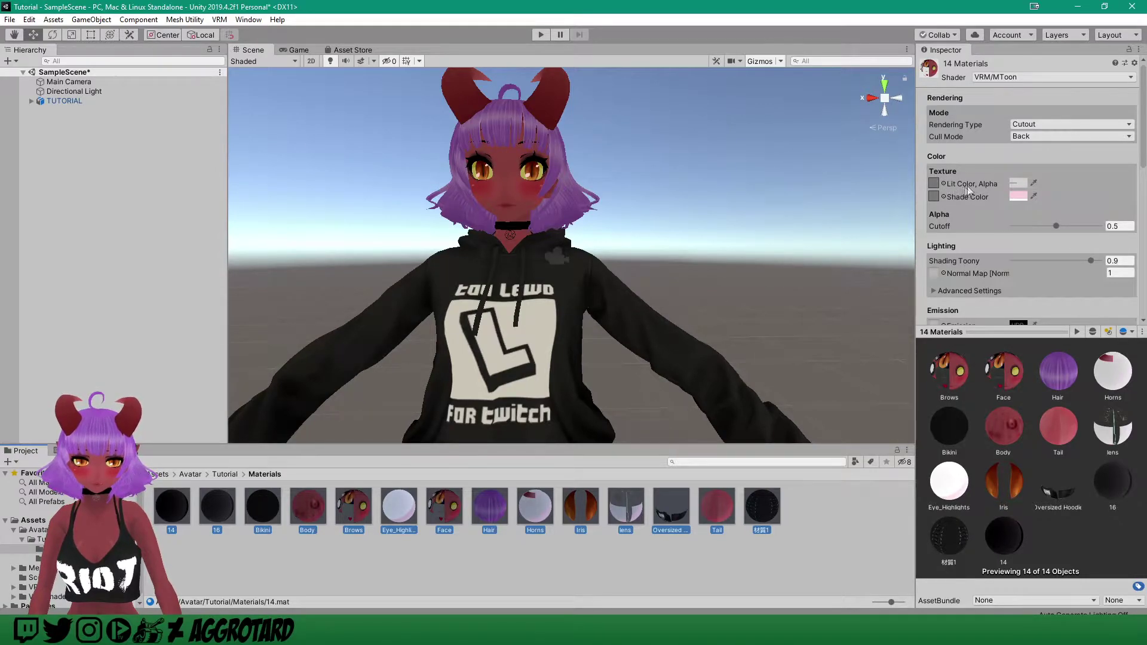
pyautogui.click(1016, 186)
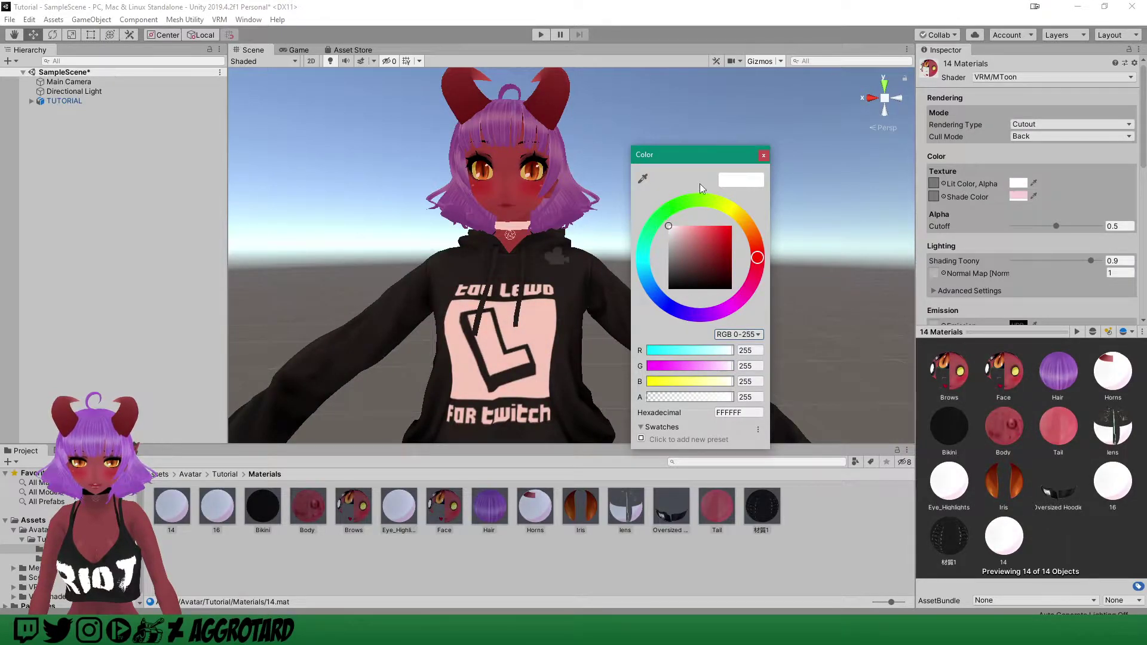
pyautogui.click(763, 156)
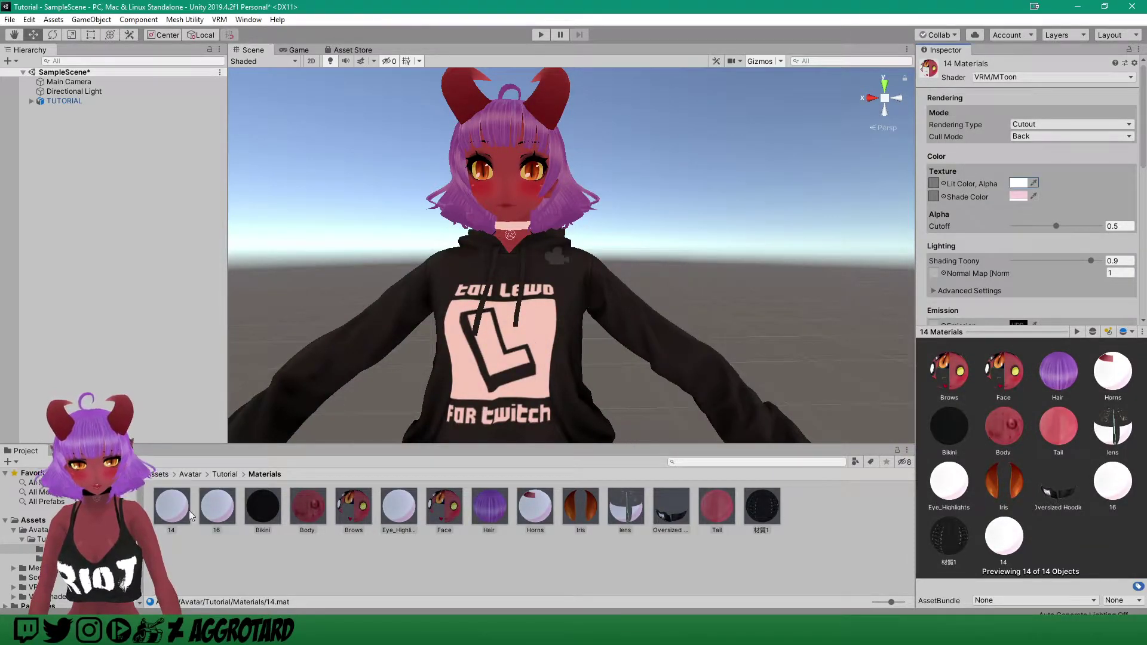
# - Set the Lit Color of materials 14 and 16 to black
pyautogui.click(172, 507)
pyautogui.keyDown('ctrl'); pyautogui.click(217, 507); pyautogui.keyUp('ctrl')
pyautogui.click(1019, 184)
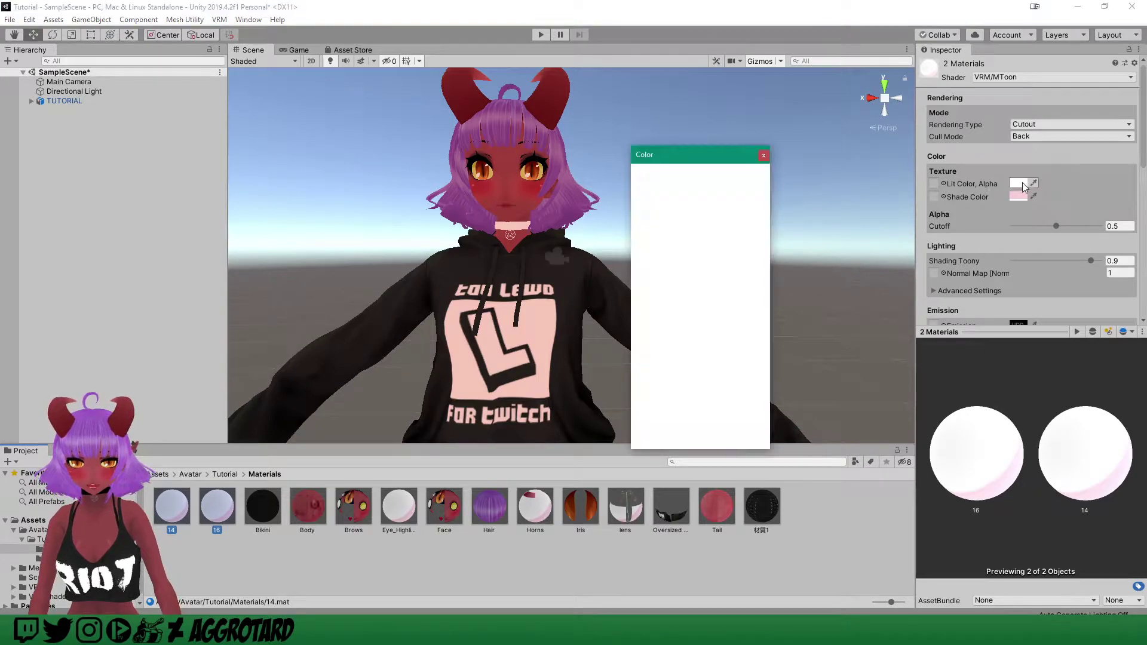
pyautogui.moveTo(682, 259); pyautogui.dragTo(669, 289)
pyautogui.click(764, 156)
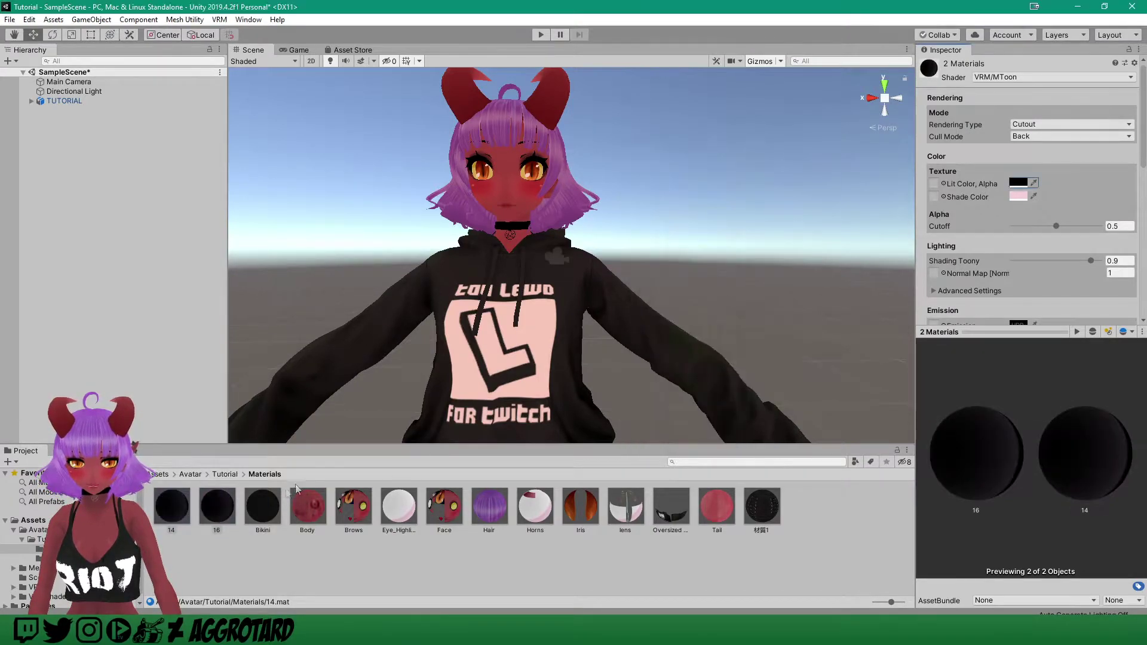
# - Set the Shade Color of the materials from Body to 材質1 to white (FFFFFF)
pyautogui.click(307, 507)
pyautogui.keyDown('shift'); pyautogui.click(762, 511); pyautogui.keyUp('shift')
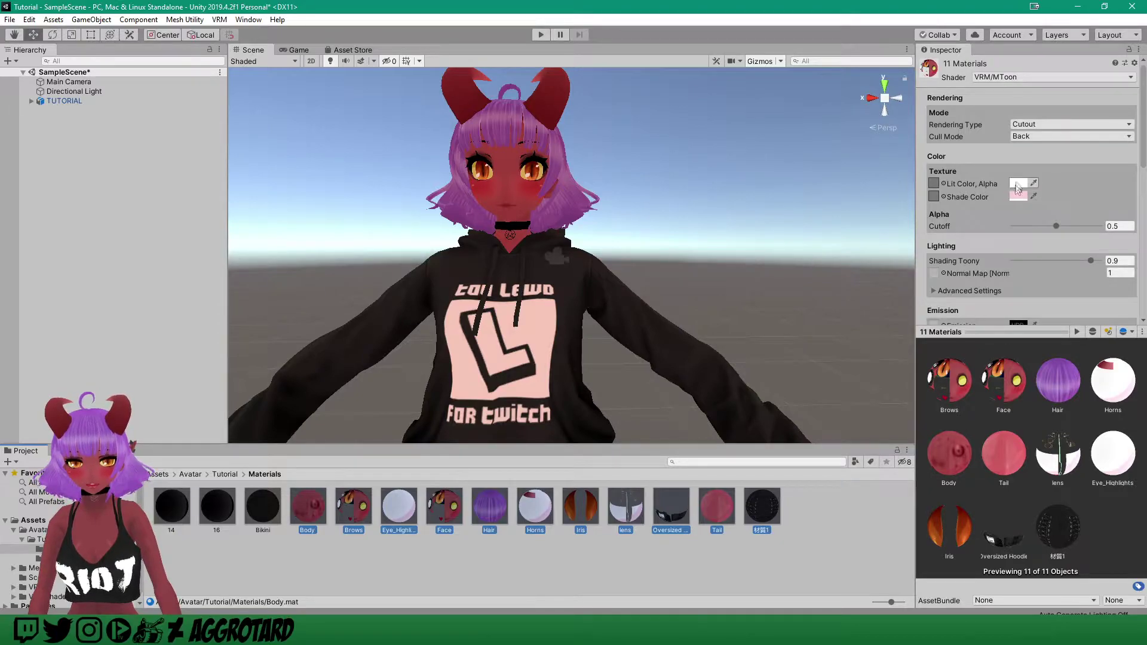
pyautogui.click(1019, 197)
pyautogui.moveTo(679, 228)
pyautogui.mouseDown()
pyautogui.moveTo(658, 227)
pyautogui.moveTo(669, 253)
pyautogui.moveTo(709, 254)
pyautogui.moveTo(677, 227)
pyautogui.moveTo(733, 229)
pyautogui.moveTo(668, 225)
pyautogui.mouseUp()
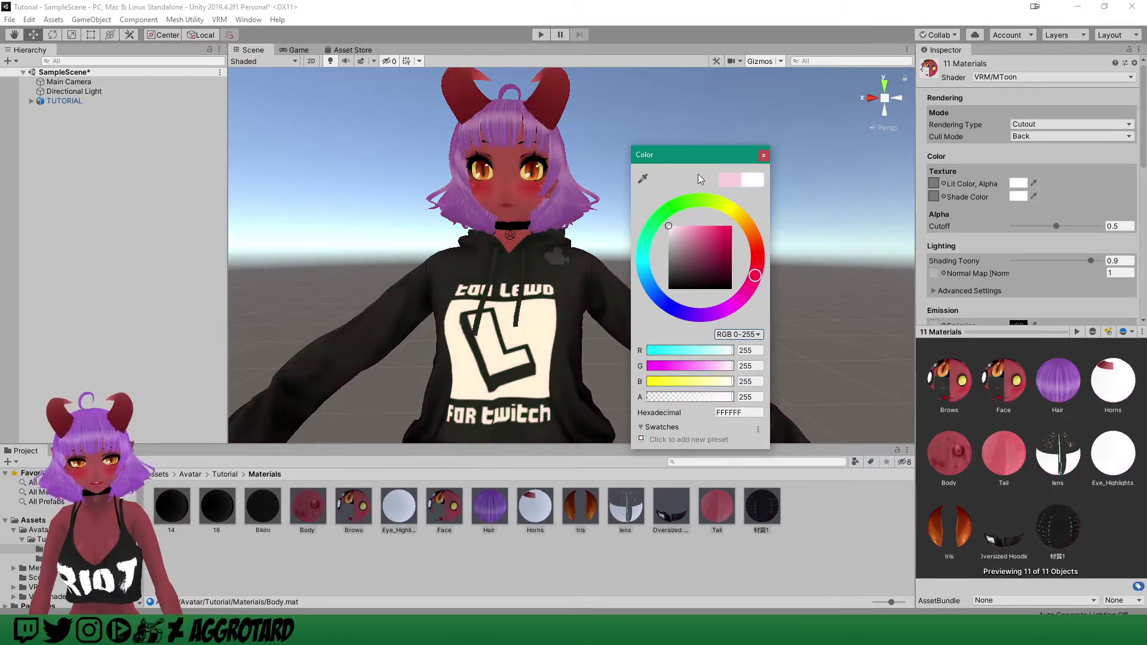
pyautogui.click(764, 156)
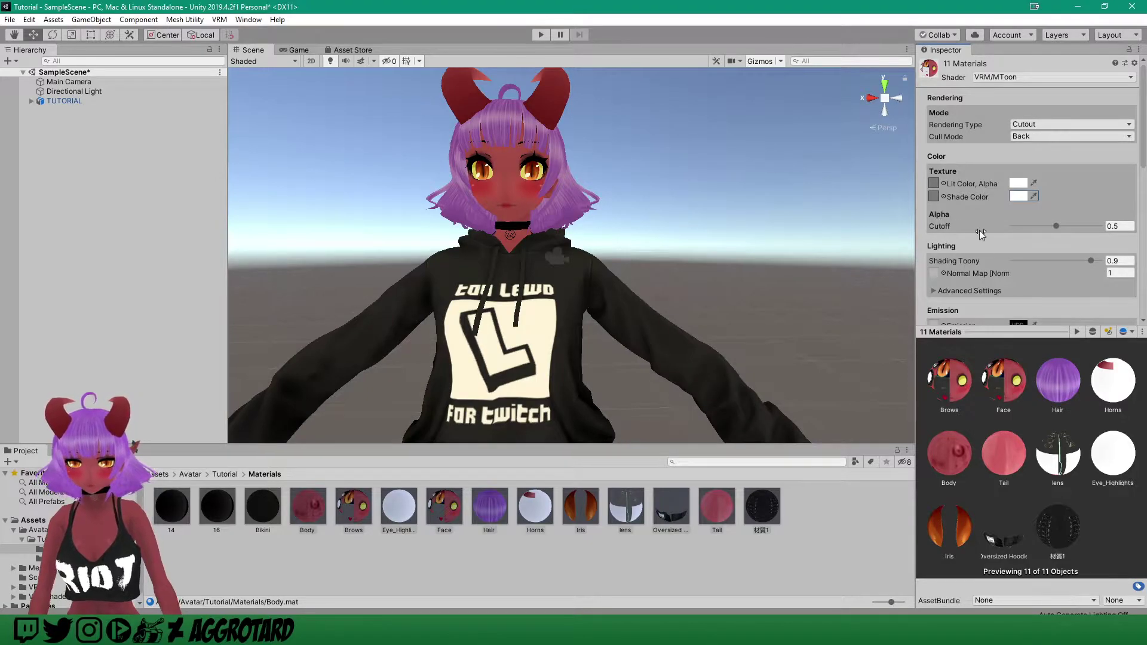
# - Assign the sitra texture to the Emission slot of the Hair material
pyautogui.scroll(-3, 999, 217)
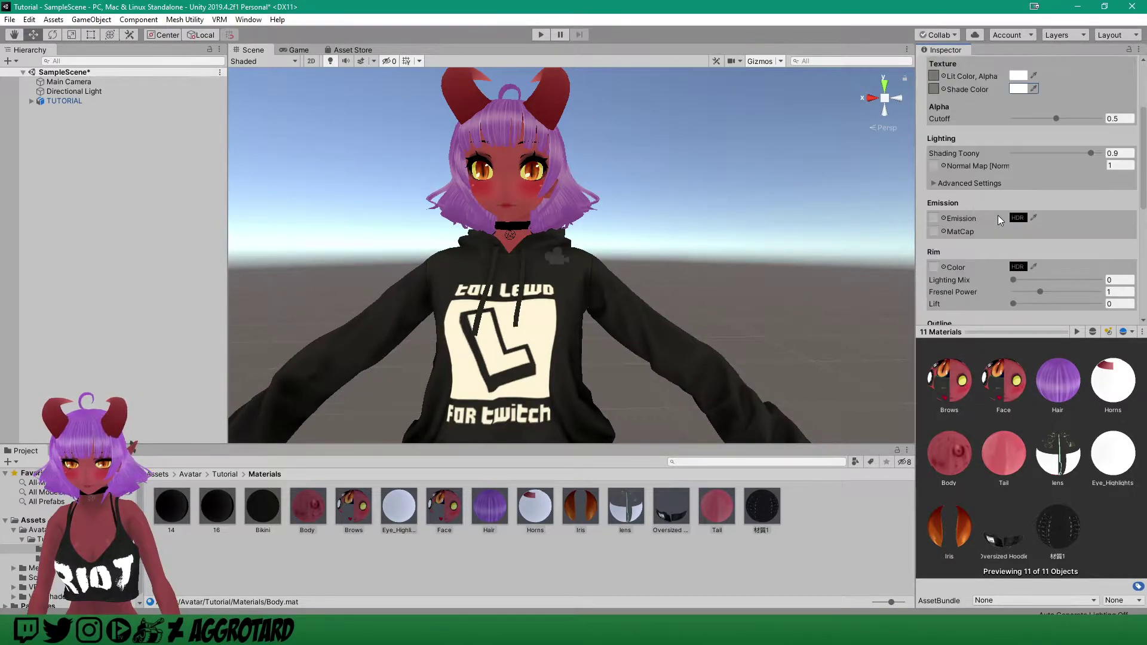
pyautogui.scroll(-3, 998, 217)
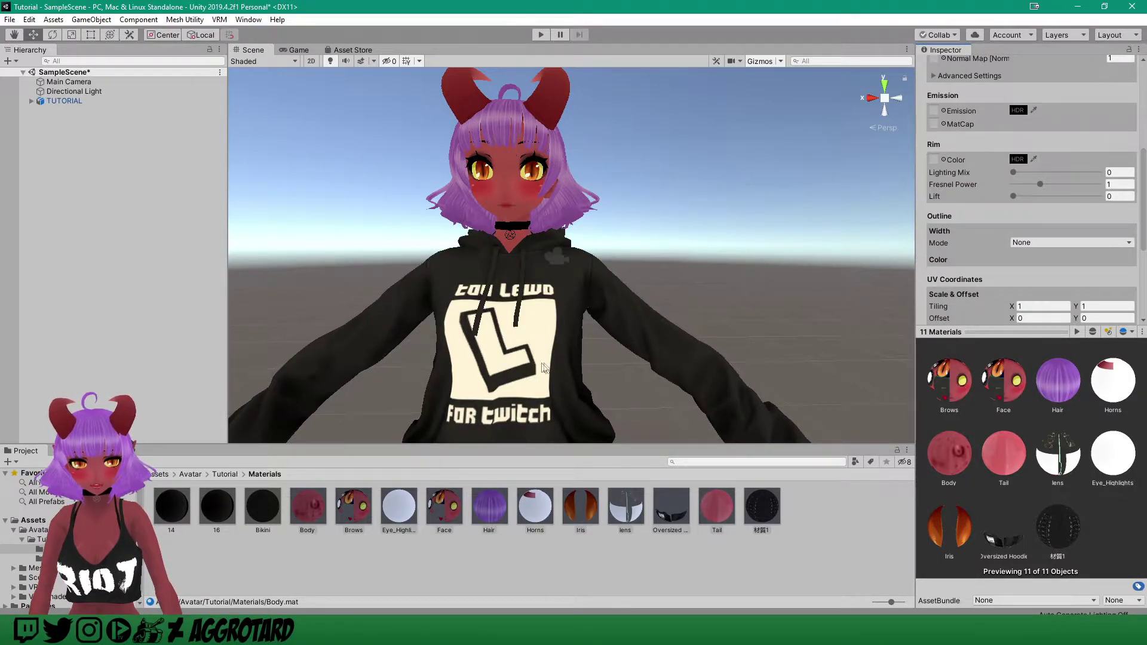
pyautogui.click(462, 562)
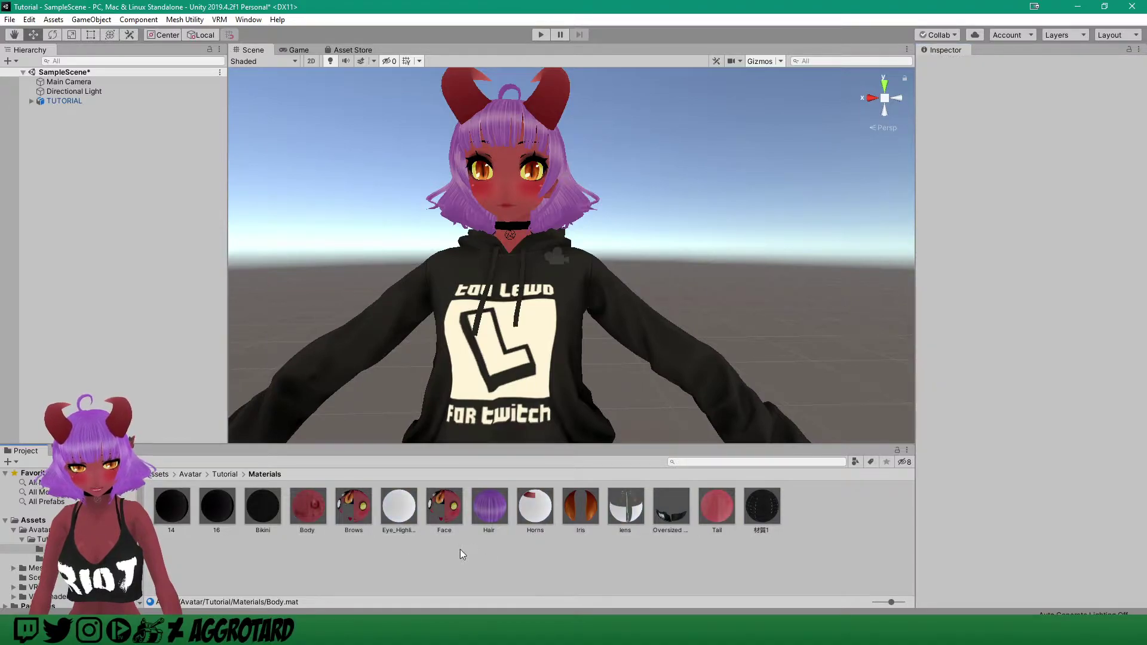
pyautogui.click(489, 525)
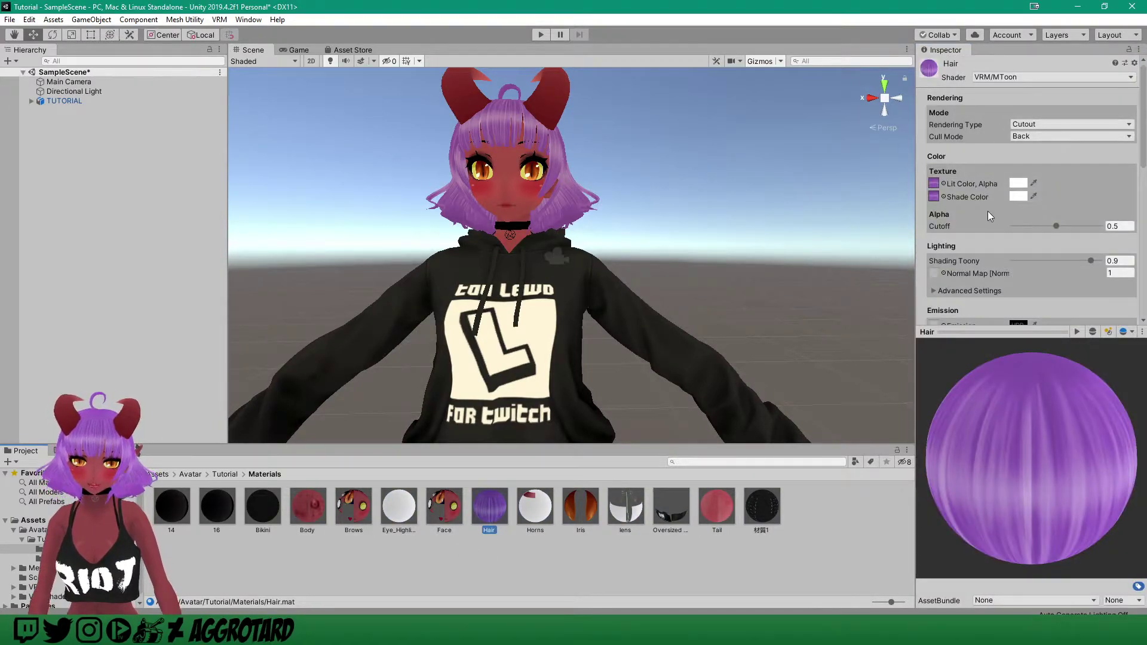
pyautogui.scroll(-3, 972, 236)
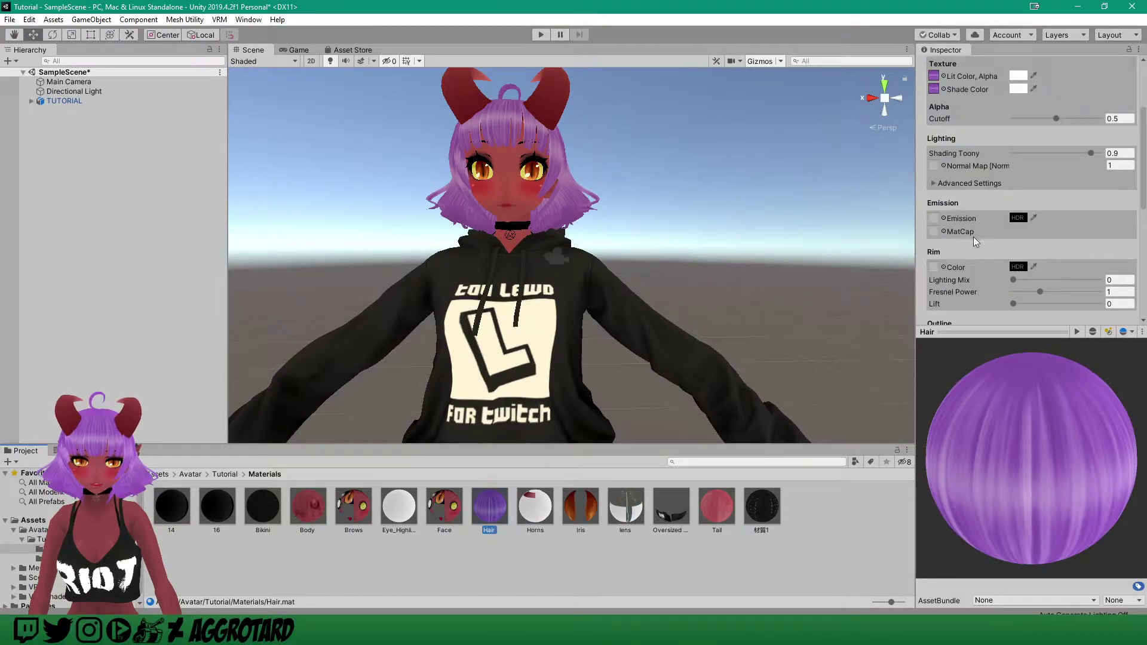
pyautogui.scroll(-3, 976, 240)
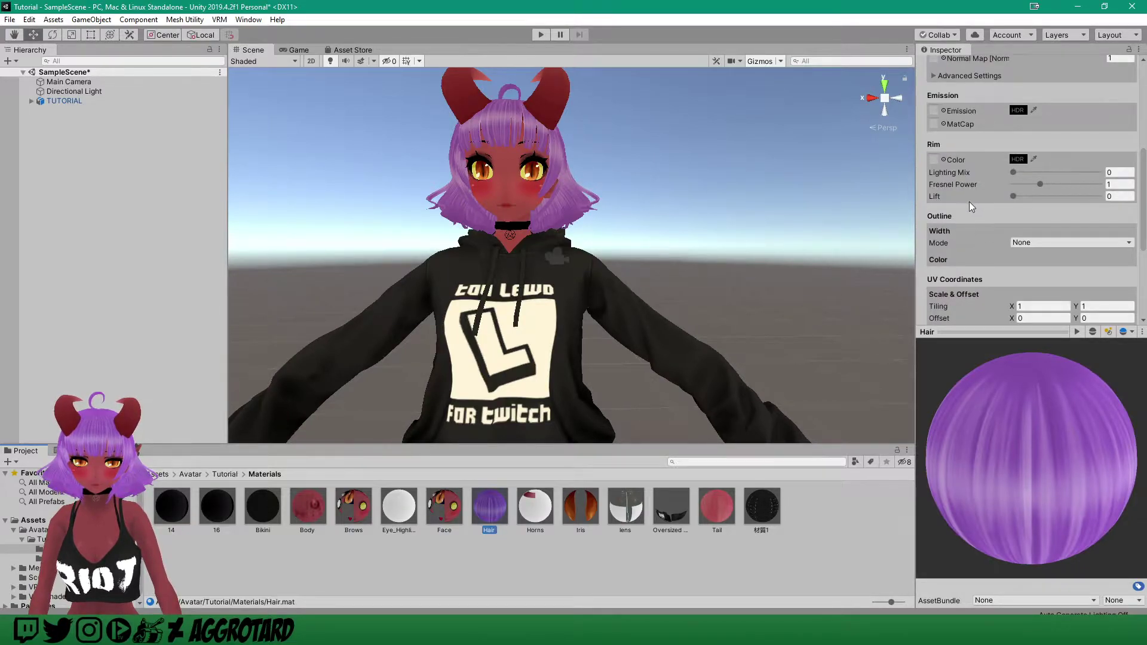
pyautogui.scroll(3, 968, 203)
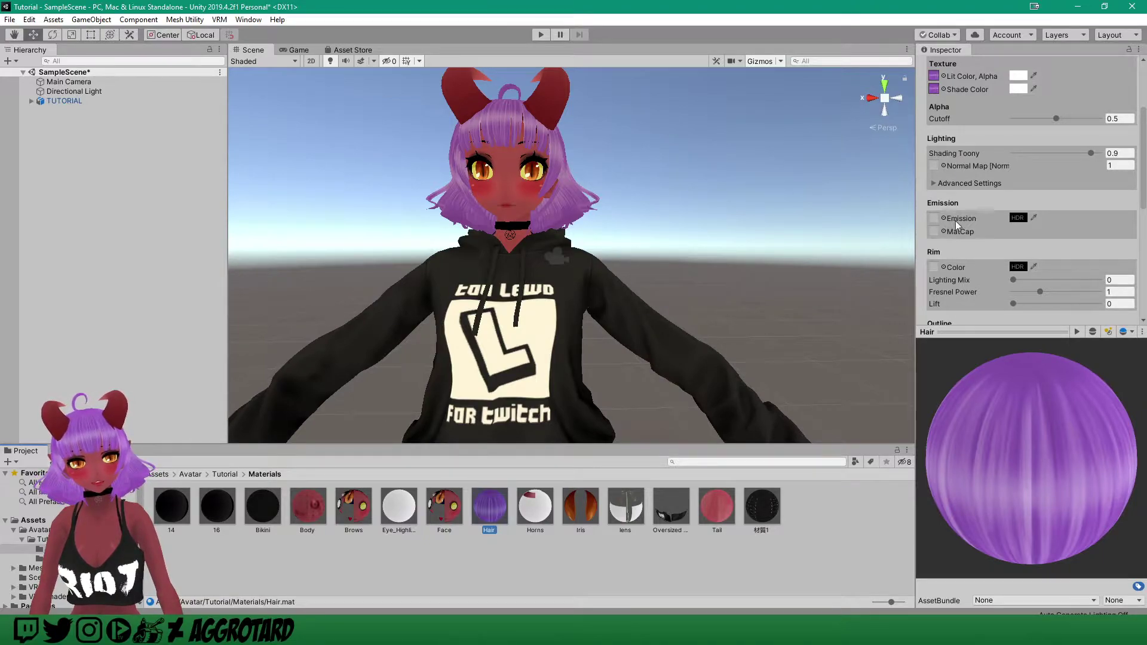
pyautogui.click(944, 218)
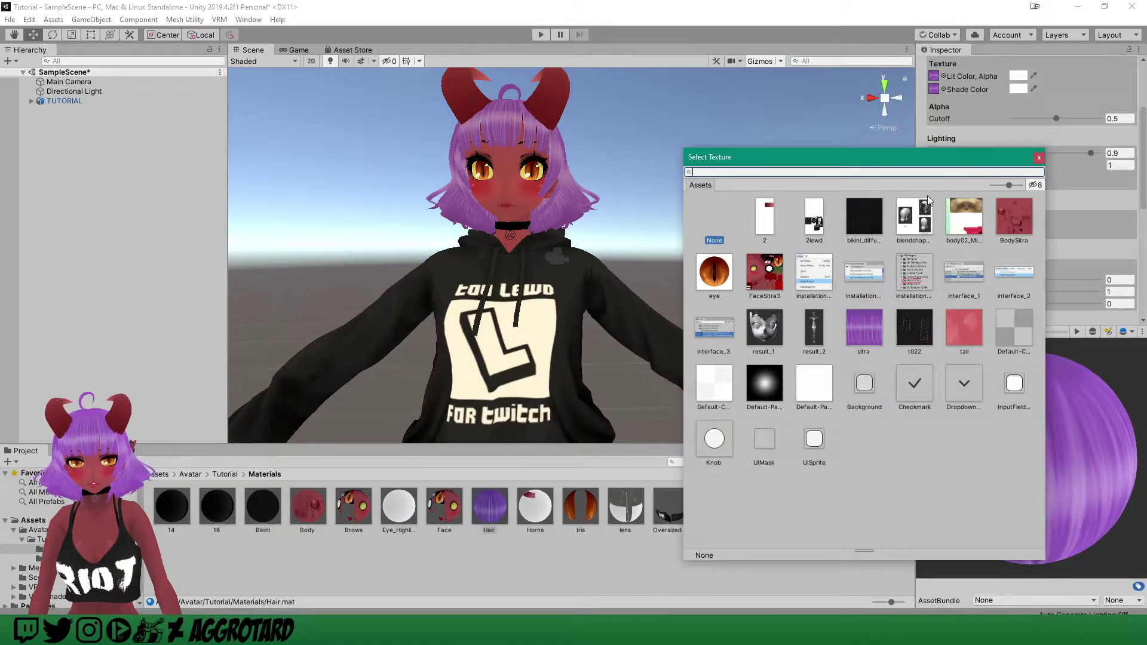
pyautogui.click(862, 334)
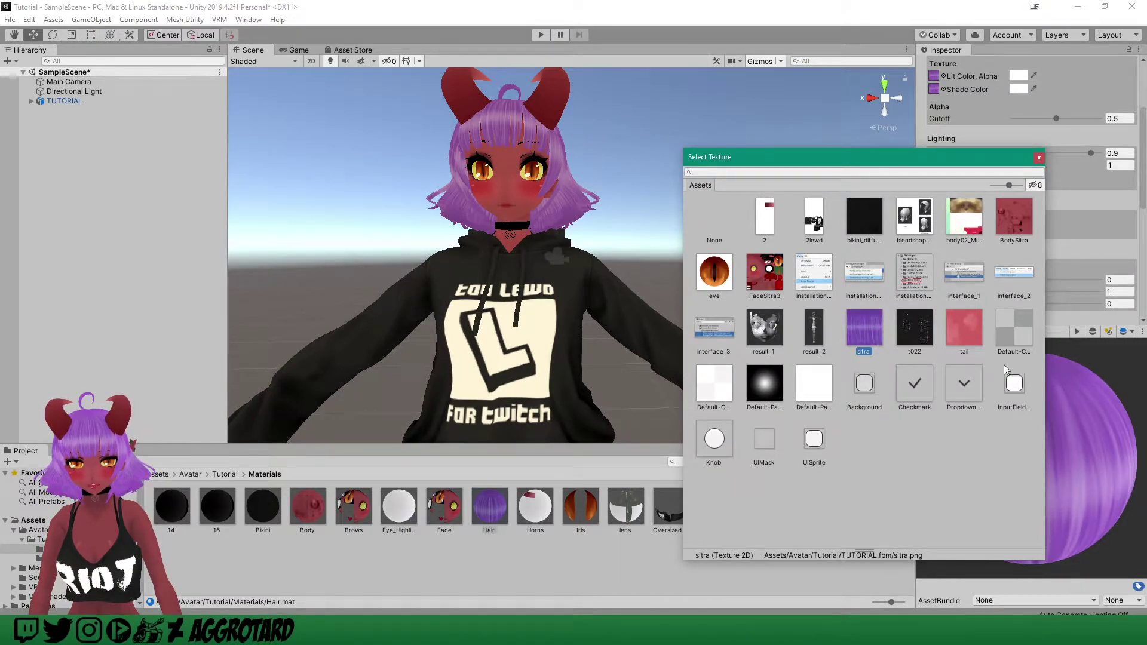
pyautogui.moveTo(867, 155); pyautogui.dragTo(748, 143)
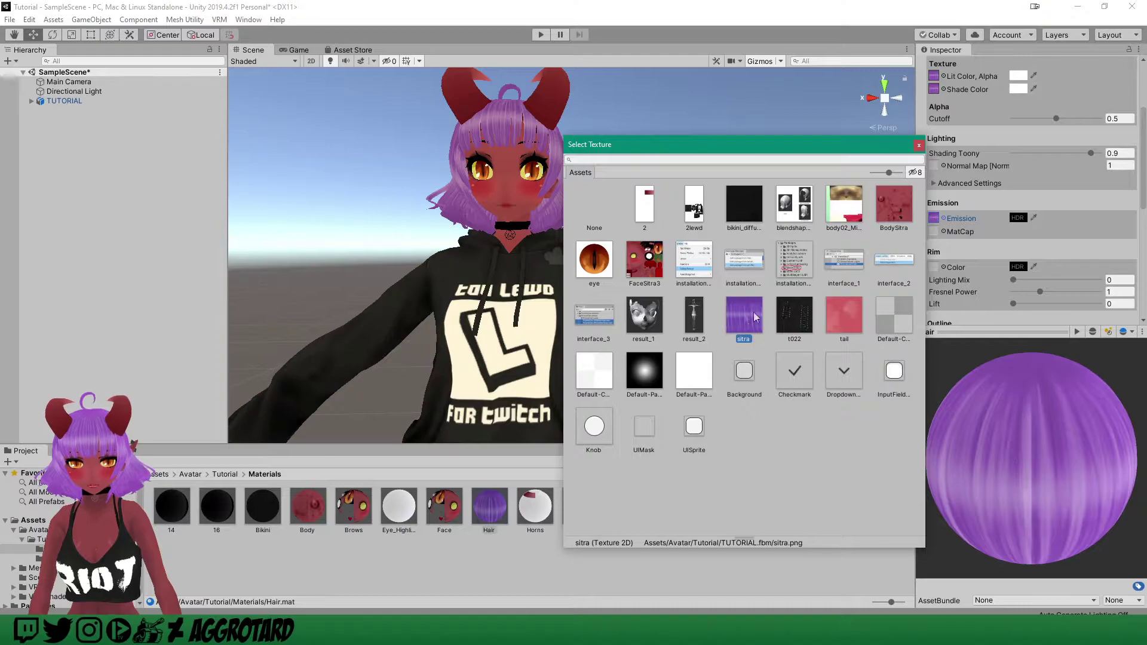
pyautogui.click(919, 144)
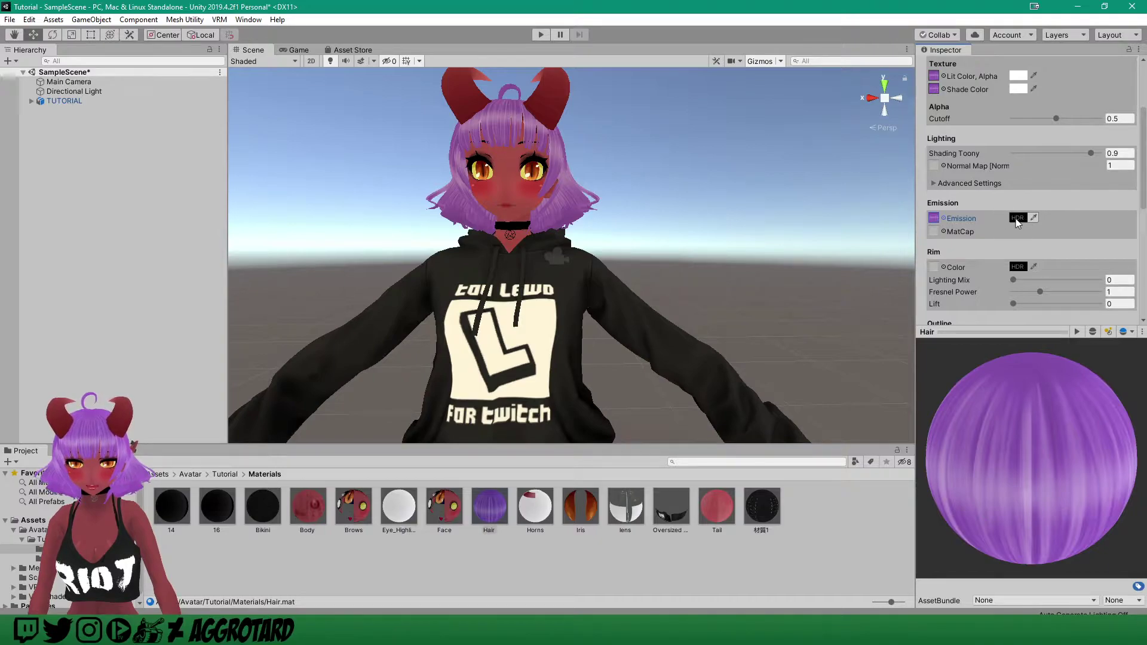
# - Set the Hair material's Emission color to a dark purple, about RGB 35, 0, 41, at intensity 0
pyautogui.click(1017, 219)
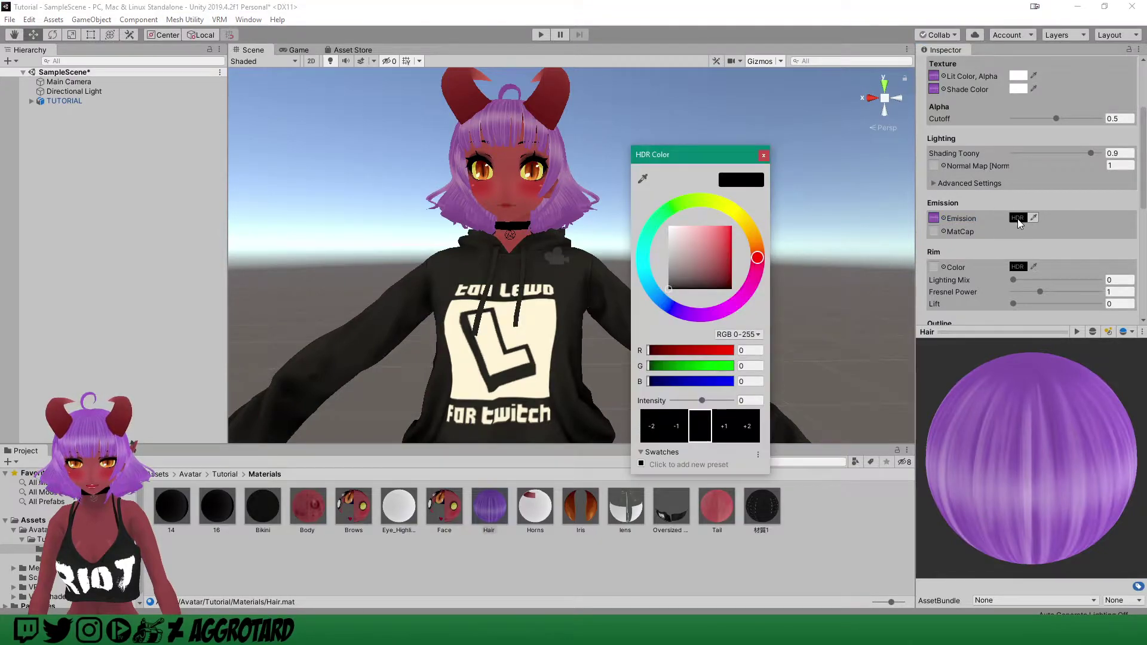
pyautogui.moveTo(672, 291); pyautogui.dragTo(683, 281)
pyautogui.moveTo(760, 259)
pyautogui.mouseDown()
pyautogui.moveTo(744, 302)
pyautogui.moveTo(721, 311)
pyautogui.moveTo(738, 279)
pyautogui.mouseUp()
pyautogui.click(705, 283)
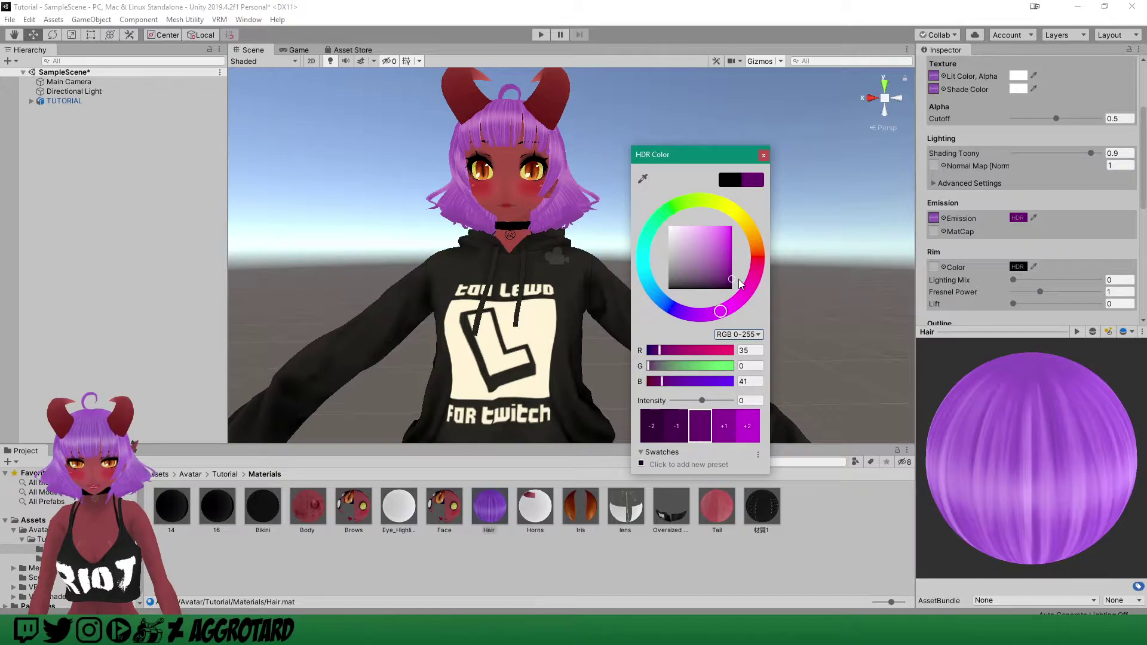
pyautogui.click(764, 156)
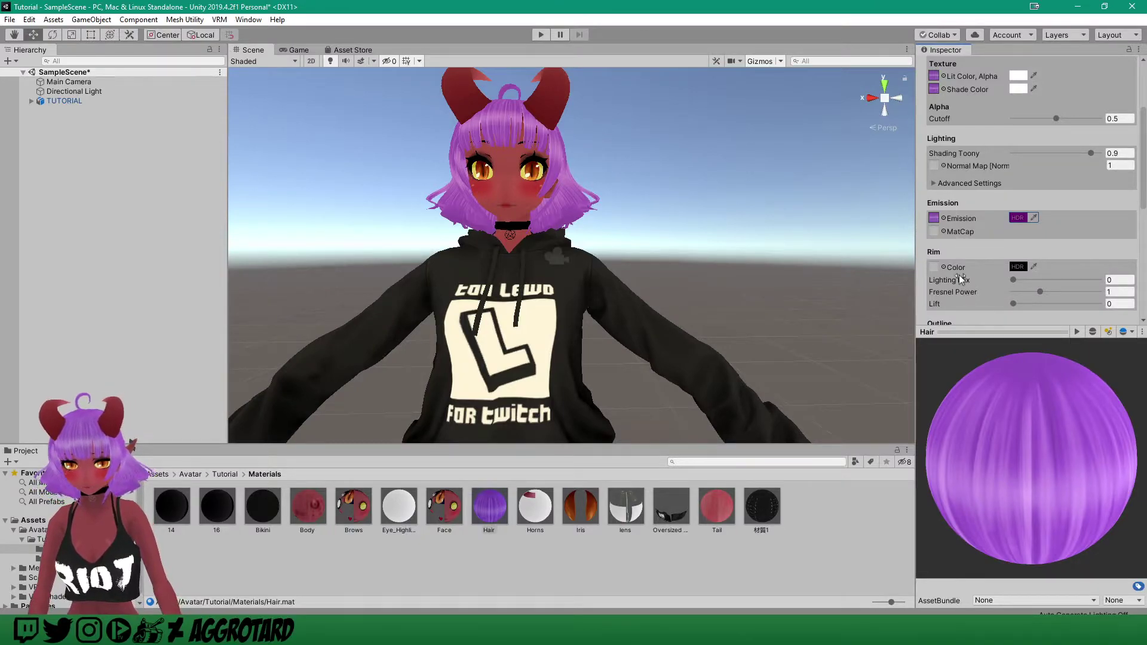
# - Assign the sitra texture to the Hair material's Rim Color slot
pyautogui.click(944, 267)
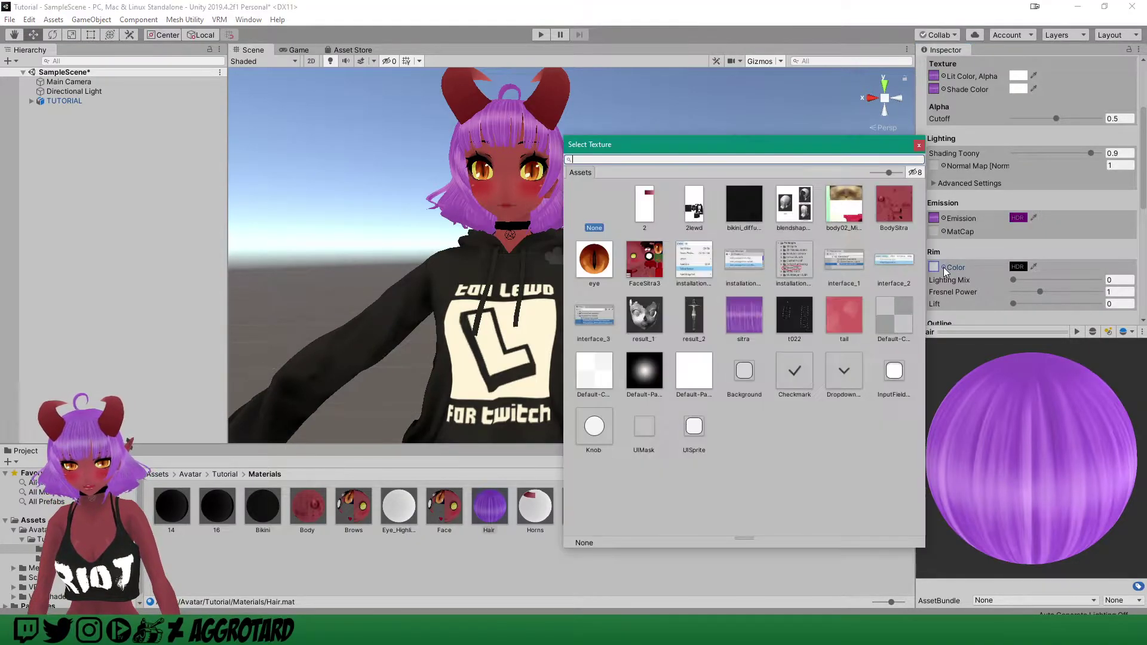
pyautogui.click(744, 316)
pyautogui.click(920, 145)
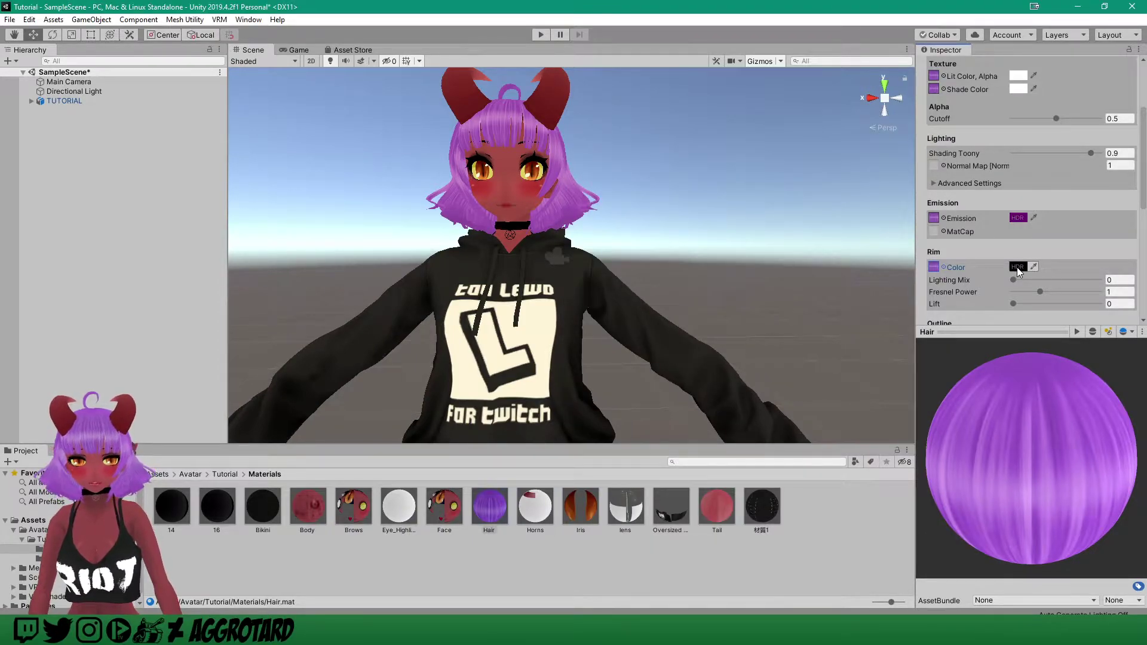
# - Set the Hair material's Rim color to a saturated purple
pyautogui.click(1019, 268)
pyautogui.moveTo(678, 281)
pyautogui.mouseDown()
pyautogui.moveTo(668, 286)
pyautogui.moveTo(668, 269)
pyautogui.mouseUp()
pyautogui.moveTo(738, 315); pyautogui.dragTo(718, 311)
pyautogui.moveTo(726, 248)
pyautogui.mouseDown()
pyautogui.moveTo(740, 245)
pyautogui.moveTo(742, 258)
pyautogui.mouseUp()
pyautogui.moveTo(718, 311); pyautogui.dragTo(706, 315)
pyautogui.click(763, 156)
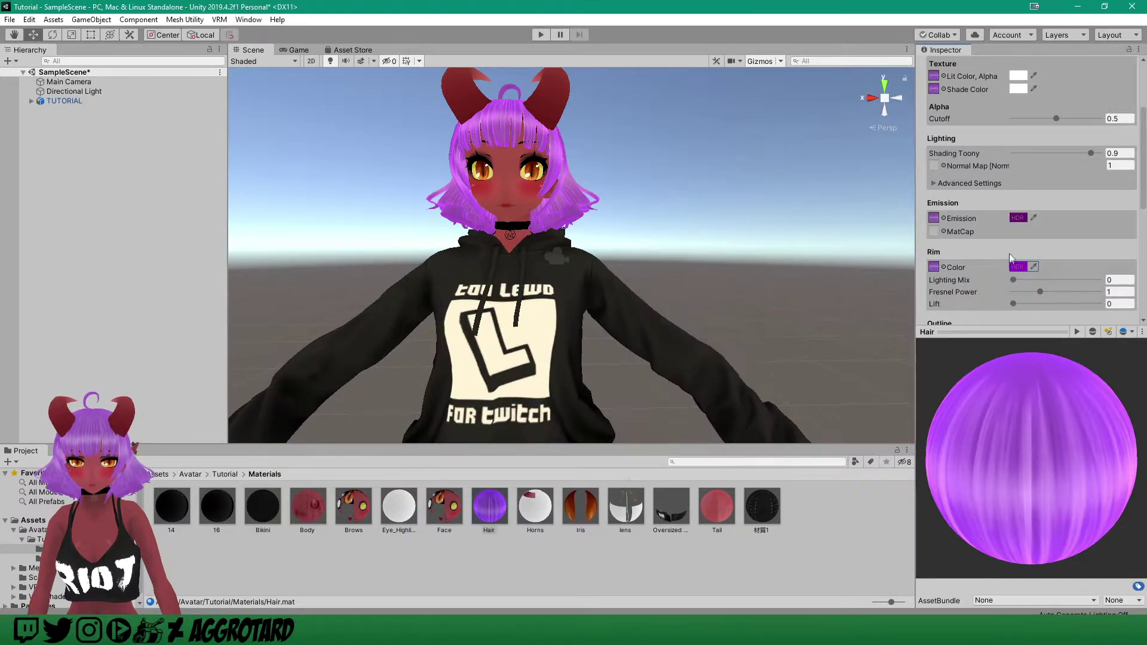
# - Try a Fresnel Power of 0.1 and Lift values such as 0.223 and 0.125 on the Hair material's rim
pyautogui.click(1039, 293)
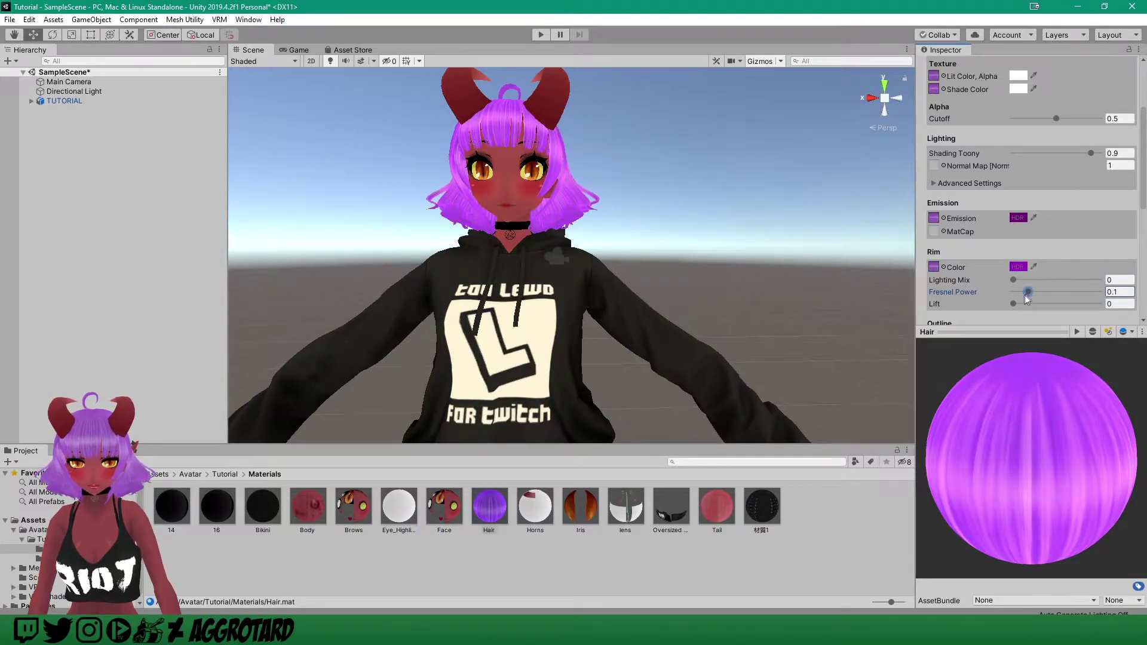
pyautogui.moveTo(1013, 279); pyautogui.dragTo(1032, 304)
pyautogui.press('s')
pyautogui.press('e')
pyautogui.moveTo(622, 179); pyautogui.dragTo(621, 179, button='right')
pyautogui.press('w')
pyautogui.press('s')
pyautogui.moveTo(622, 178)
pyautogui.mouseDown(button='middle')
pyautogui.moveTo(627, 213)
pyautogui.moveTo(627, 187)
pyautogui.mouseUp(button='middle')
pyautogui.scroll(1, 644, 196)
pyautogui.moveTo(1031, 303)
pyautogui.mouseDown()
pyautogui.moveTo(994, 306)
pyautogui.moveTo(1078, 292)
pyautogui.moveTo(1037, 287)
pyautogui.mouseUp()
pyautogui.click(1013, 304)
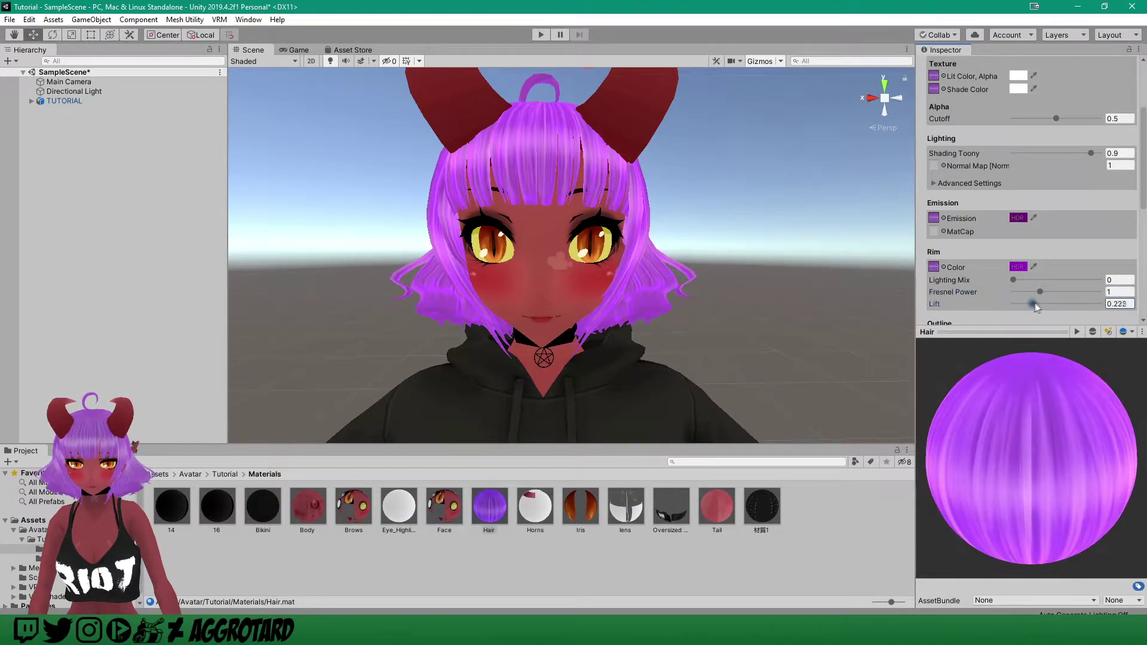
pyautogui.moveTo(1016, 281); pyautogui.dragTo(1024, 282)
pyautogui.click(1025, 305)
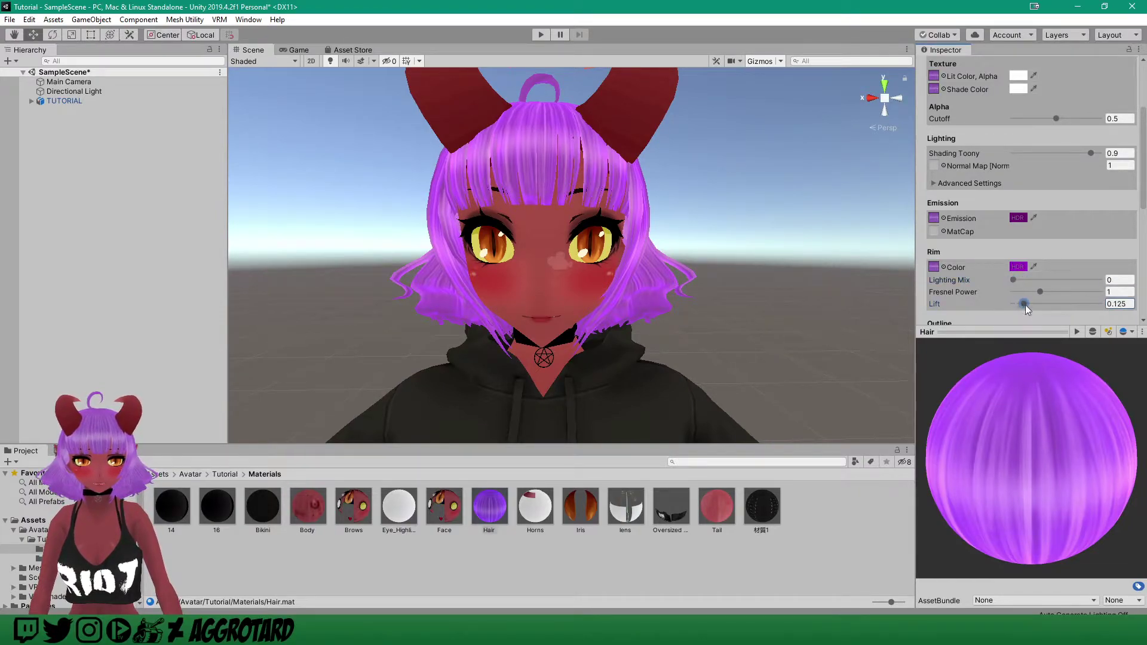
# - Set the Hair material's rim Fresnel Power to 2.9 and its Lift to 0
pyautogui.moveTo(1040, 293); pyautogui.dragTo(1105, 304)
pyautogui.click(1037, 292)
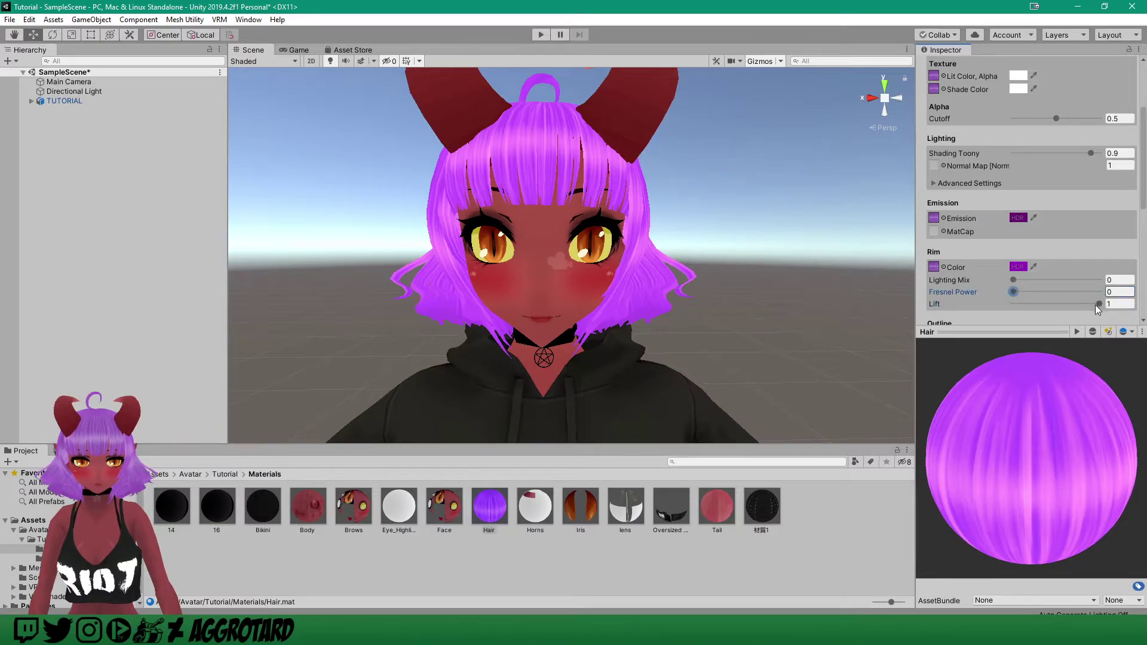
pyautogui.moveTo(1098, 303); pyautogui.dragTo(1034, 293)
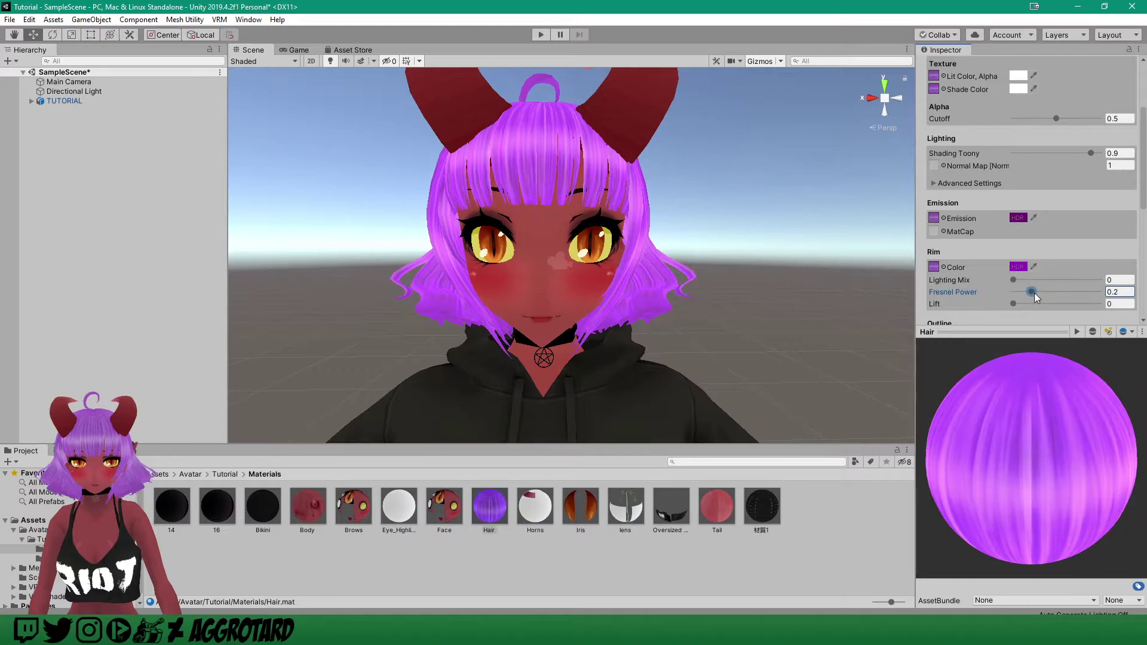
pyautogui.moveTo(780, 272); pyautogui.dragTo(782, 261, button='middle')
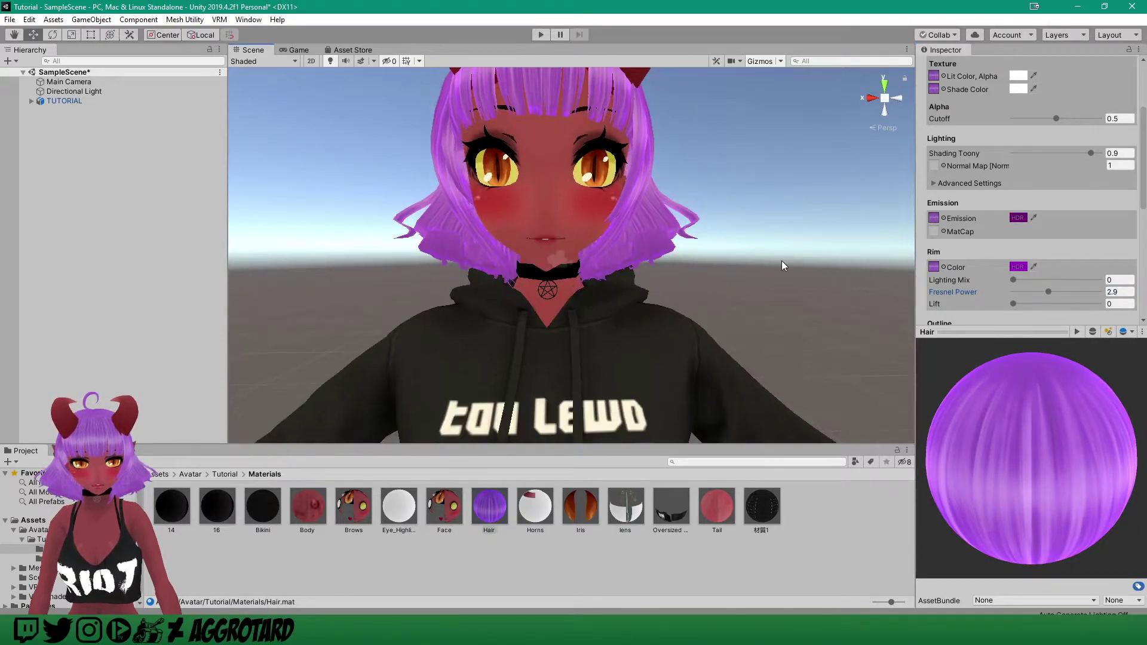
# - Assign the eye texture to the Iris material's Emission slot
pyautogui.click(581, 506)
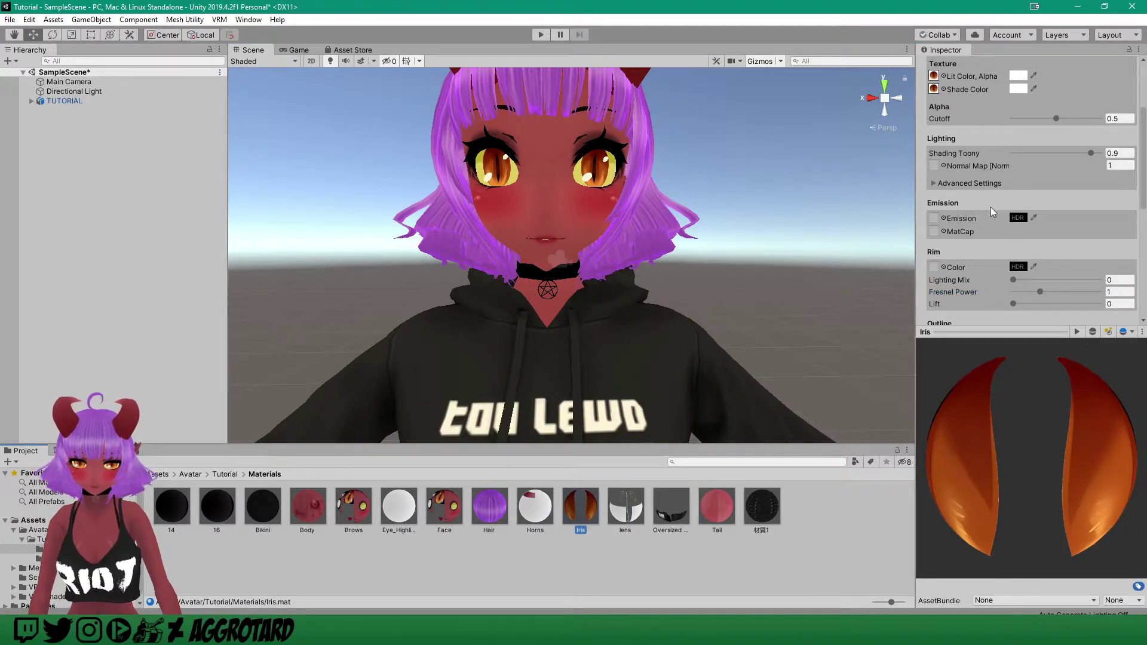
pyautogui.click(944, 218)
pyautogui.click(596, 260)
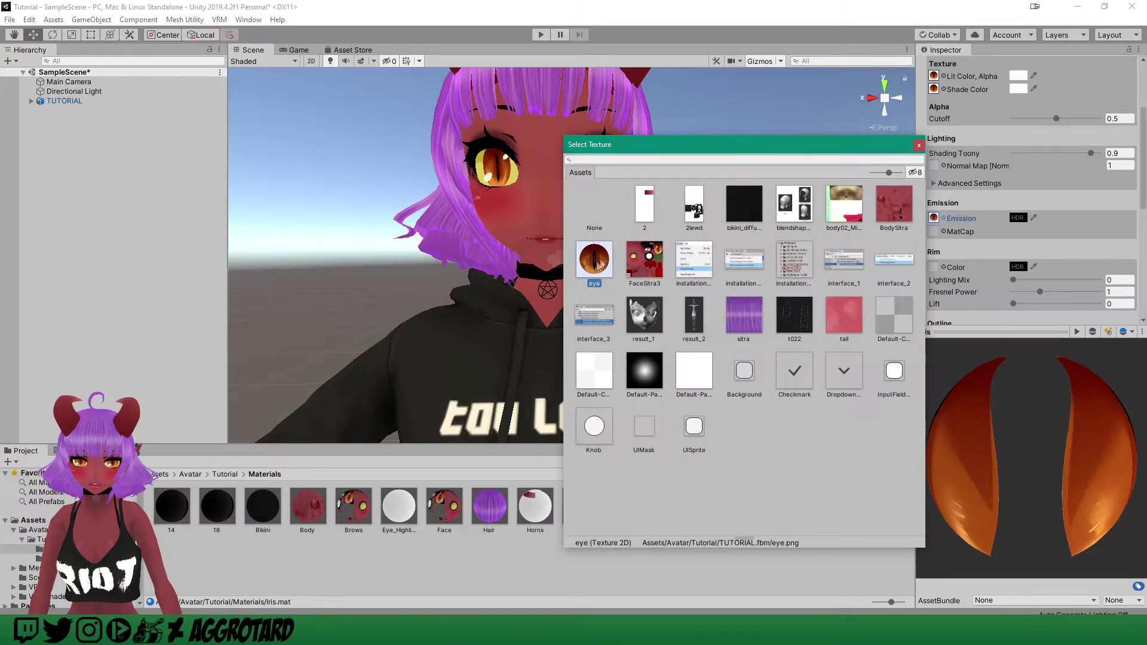
pyautogui.click(919, 145)
# - Set the Iris material's emission color to a neutral grey of RGB 75, 75, 75
pyautogui.click(1018, 218)
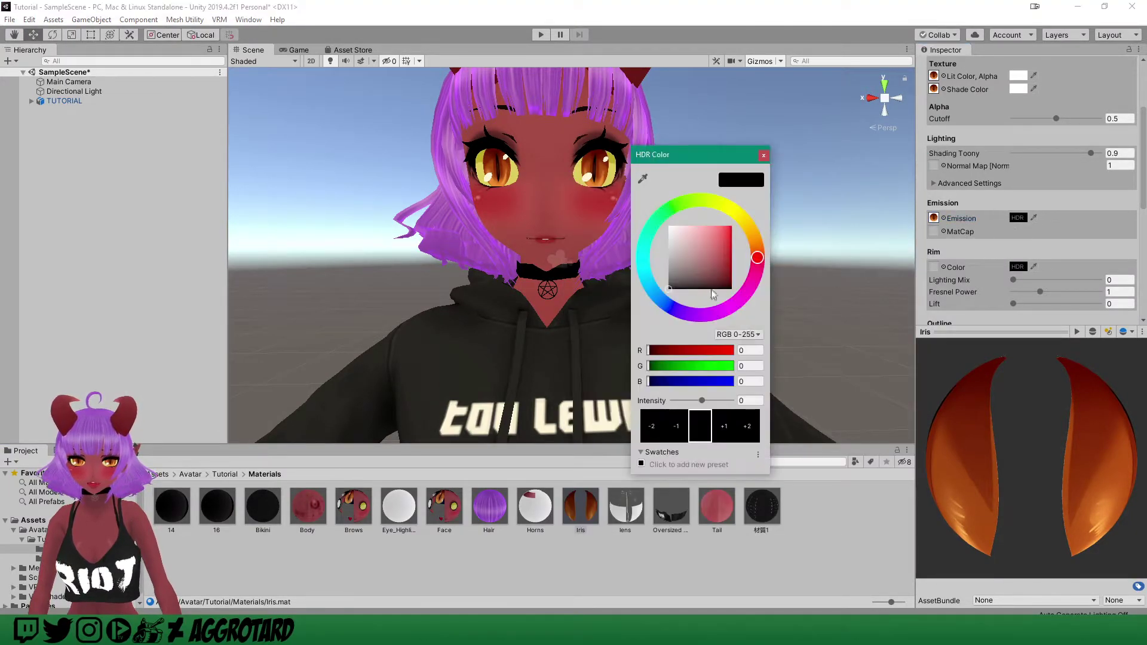
pyautogui.click(677, 274)
pyautogui.moveTo(677, 274); pyautogui.dragTo(662, 276)
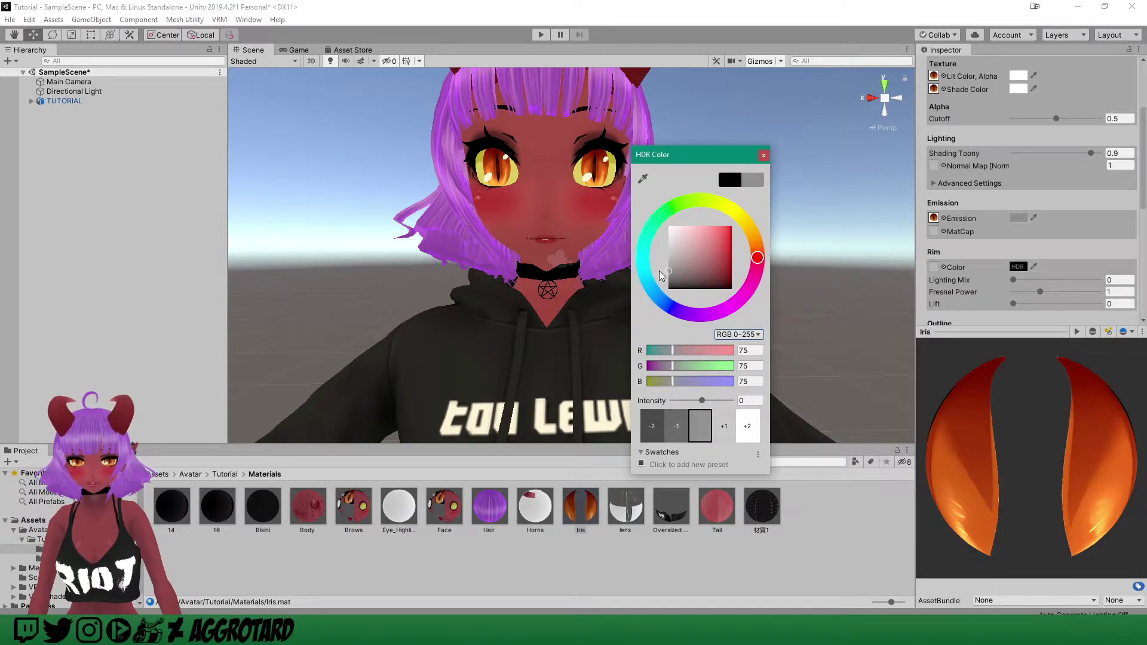
pyautogui.click(764, 155)
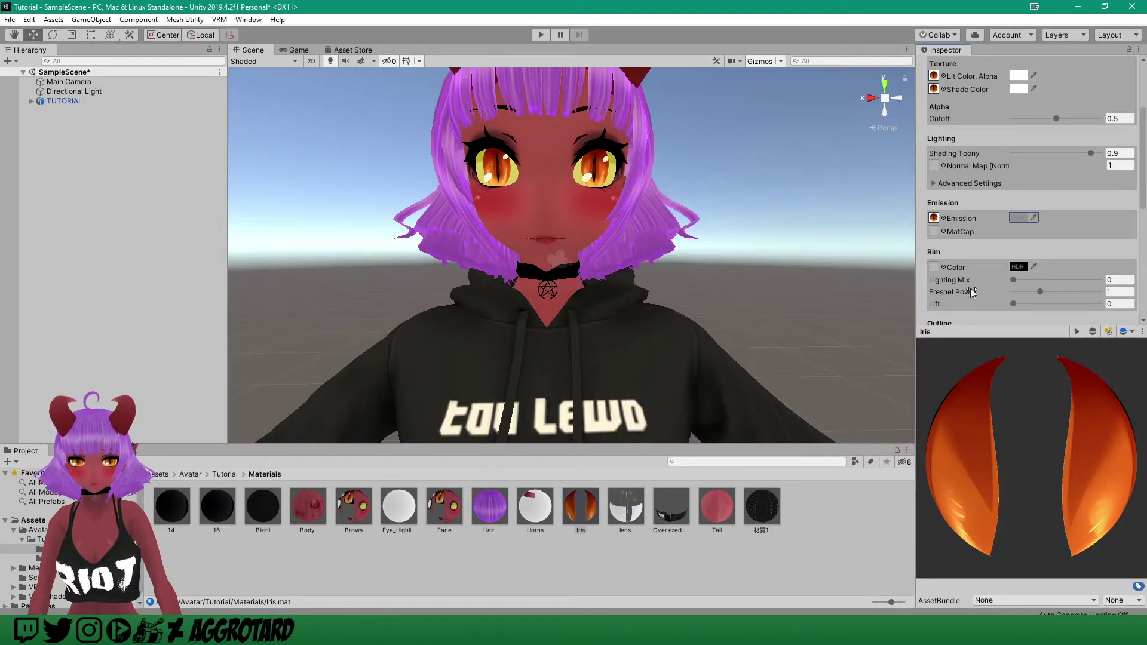
# - Assign the eye texture to the Iris material's Rim Color slot
pyautogui.click(944, 267)
pyautogui.click(594, 263)
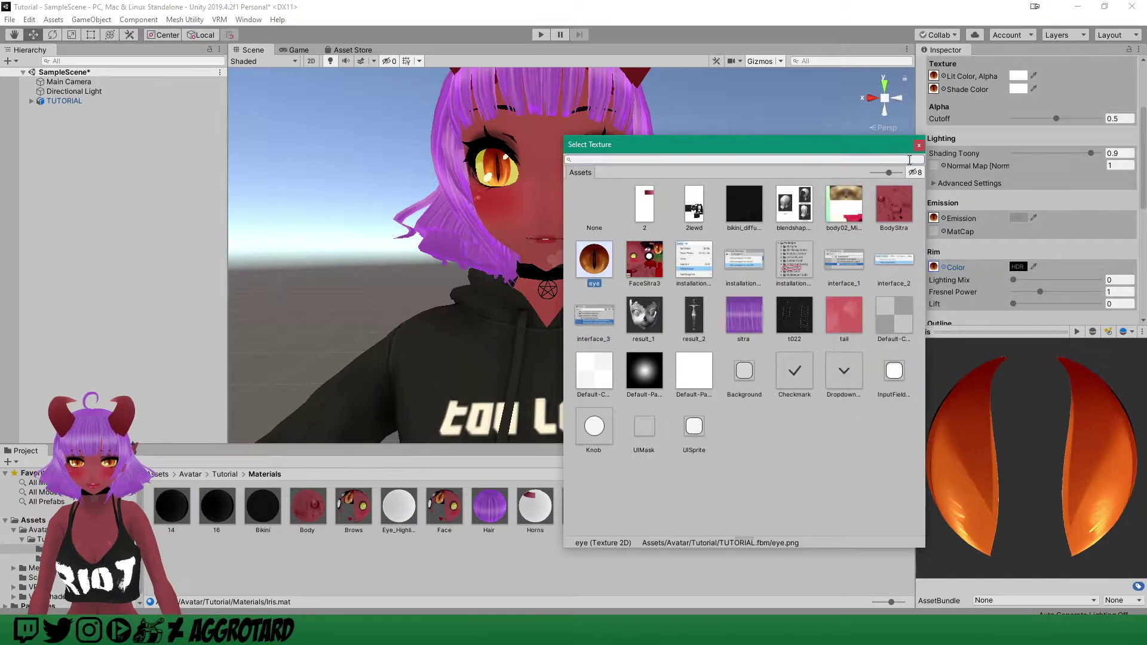
pyautogui.click(984, 224)
# - Set the Iris material's Rim color to a saturated orange of RGB 188, 24, 0
pyautogui.click(1018, 267)
pyautogui.click(710, 257)
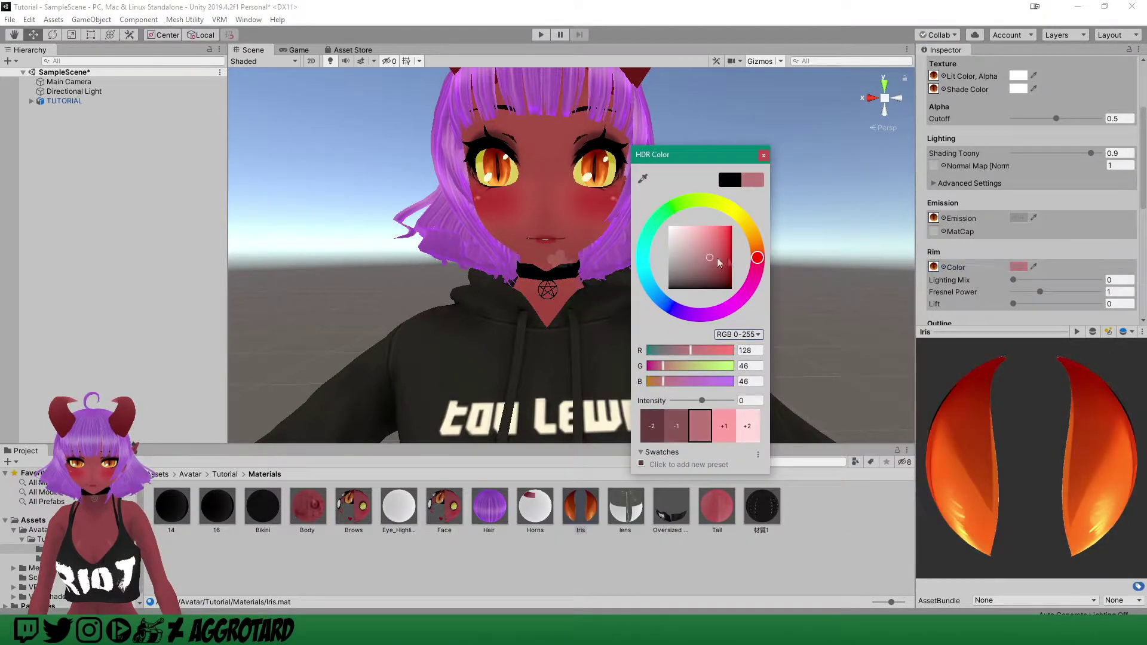
pyautogui.moveTo(757, 258); pyautogui.dragTo(757, 250)
pyautogui.click(722, 255)
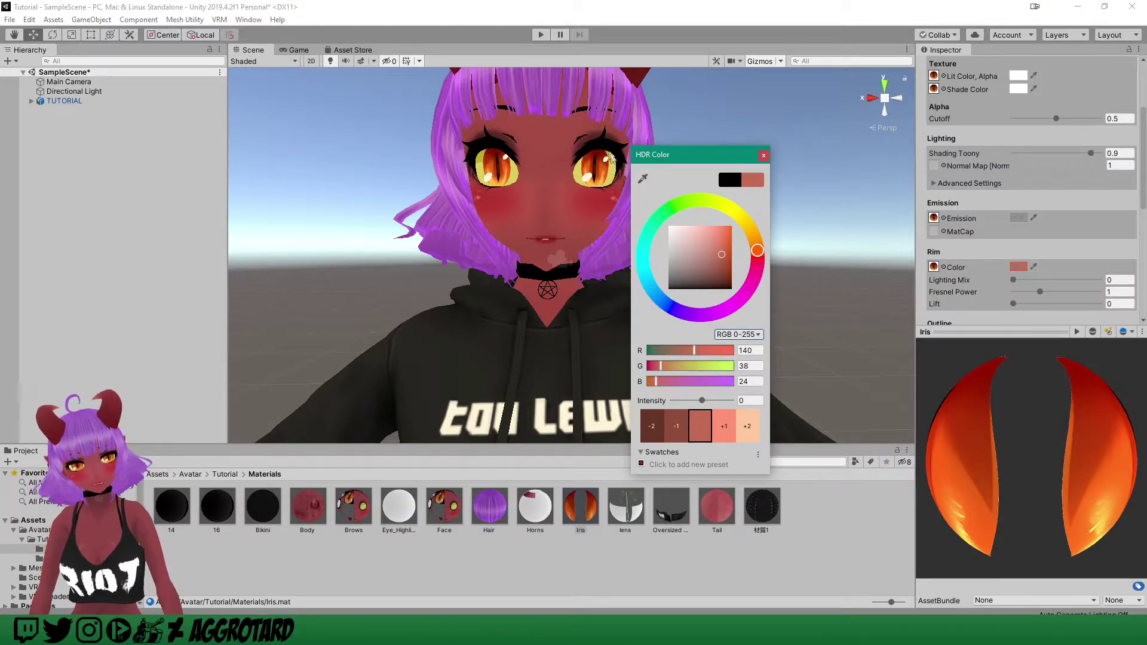
pyautogui.moveTo(722, 255)
pyautogui.mouseDown()
pyautogui.moveTo(740, 235)
pyautogui.moveTo(747, 244)
pyautogui.mouseUp()
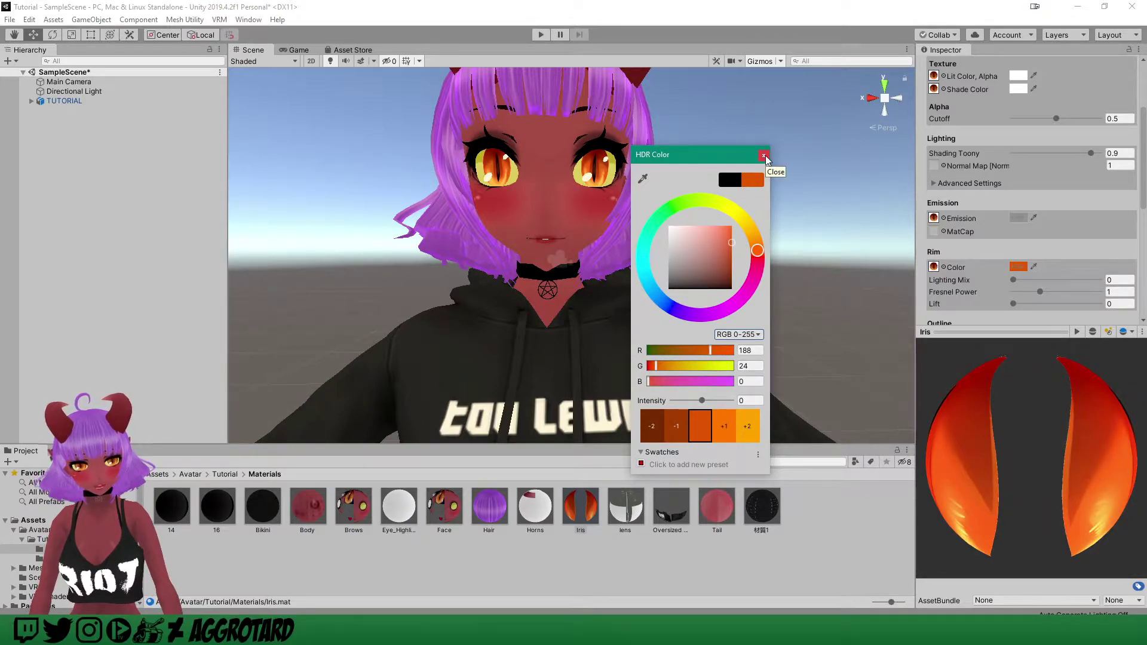
pyautogui.click(764, 155)
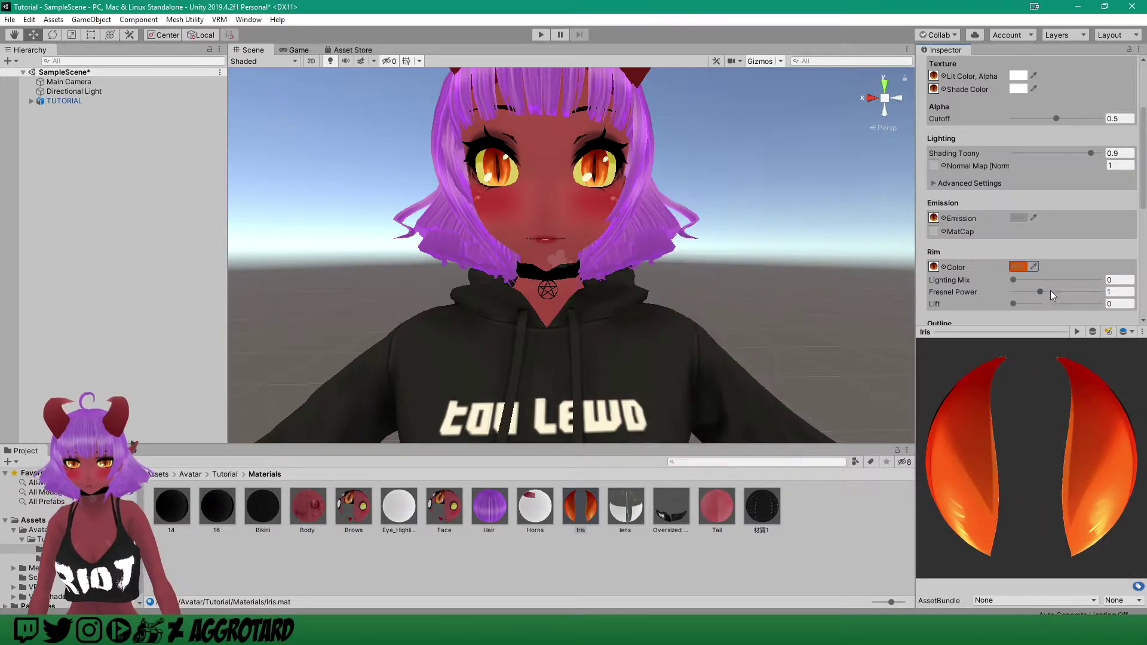
# - Try a Fresnel Power of 2.2 and a Lift of 0.118 on the Iris material's rim, keeping Lighting Mix at 0
pyautogui.moveTo(1042, 293)
pyautogui.mouseDown()
pyautogui.moveTo(1059, 294)
pyautogui.moveTo(1047, 291)
pyautogui.mouseUp()
pyautogui.click(1013, 304)
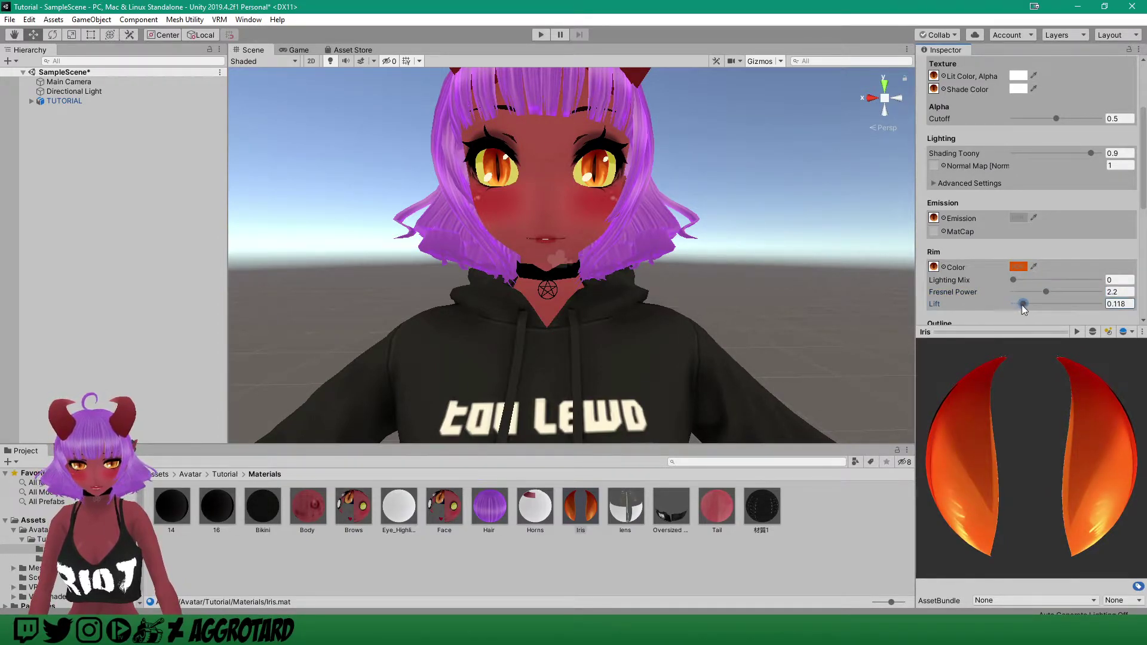
pyautogui.click(1013, 281)
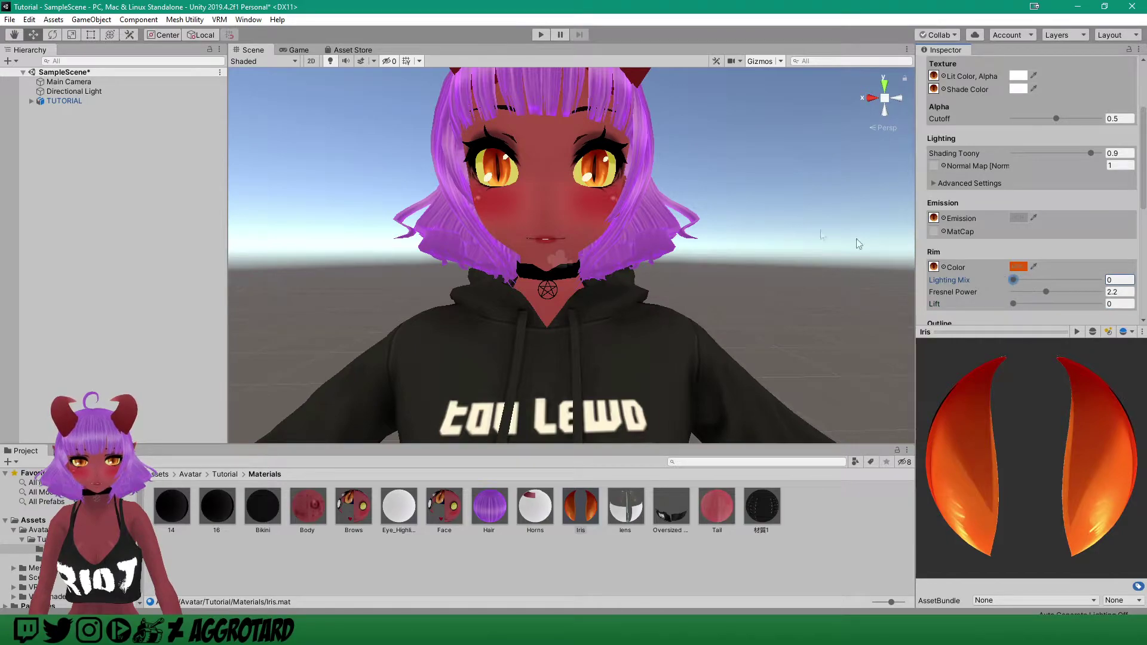
# - Set the Iris material's rim Fresnel Power to 3.3 and its Lift to 0.519
pyautogui.scroll(10, 641, 171)
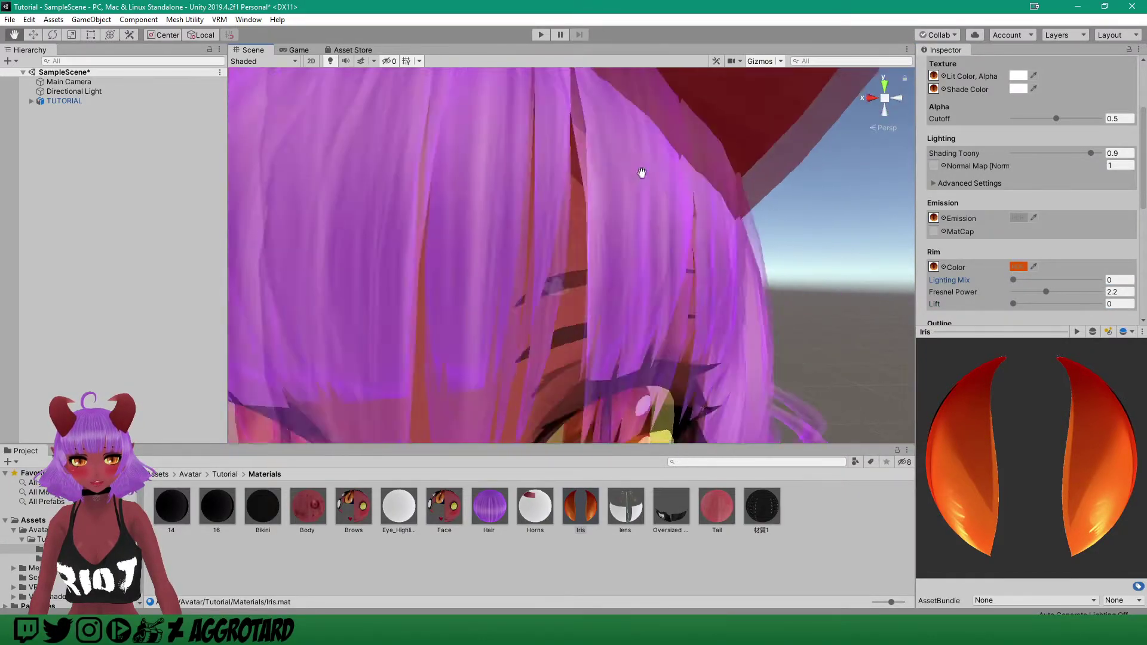
pyautogui.moveTo(1051, 289)
pyautogui.mouseDown()
pyautogui.moveTo(1015, 303)
pyautogui.moveTo(1064, 303)
pyautogui.moveTo(1048, 294)
pyautogui.mouseUp()
pyautogui.scroll(-10, 696, 264)
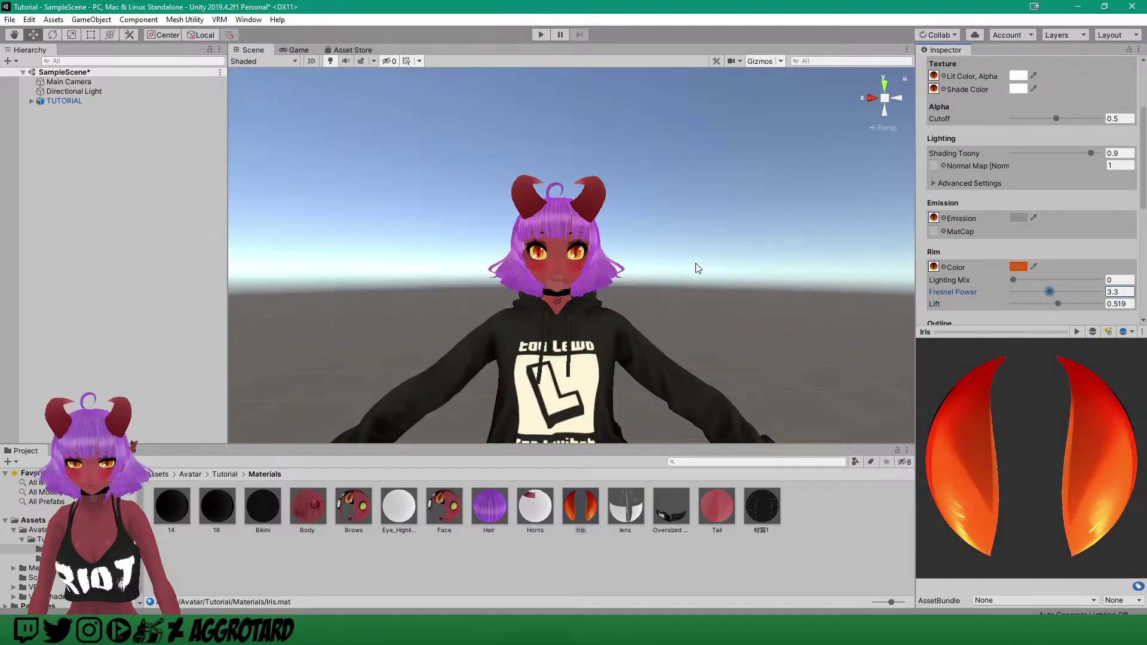
pyautogui.scroll(2, 683, 249)
pyautogui.moveTo(598, 354); pyautogui.dragTo(584, 354, button='middle')
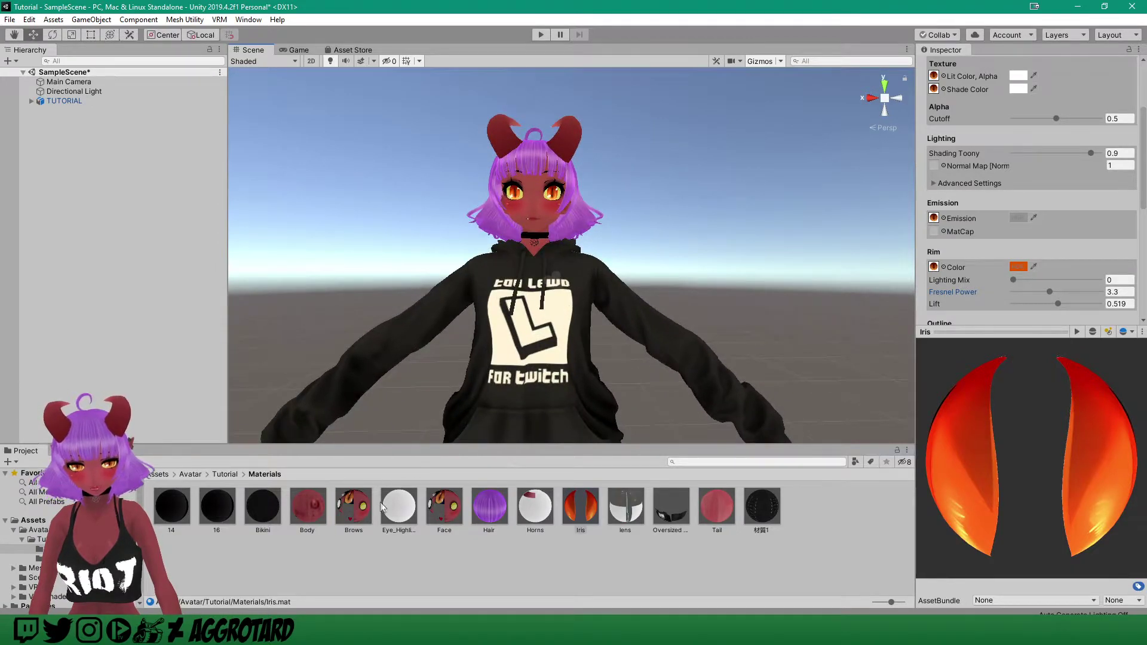
# - Assign the FaceSitra3 texture to the Face material's Emission slot
pyautogui.click(447, 508)
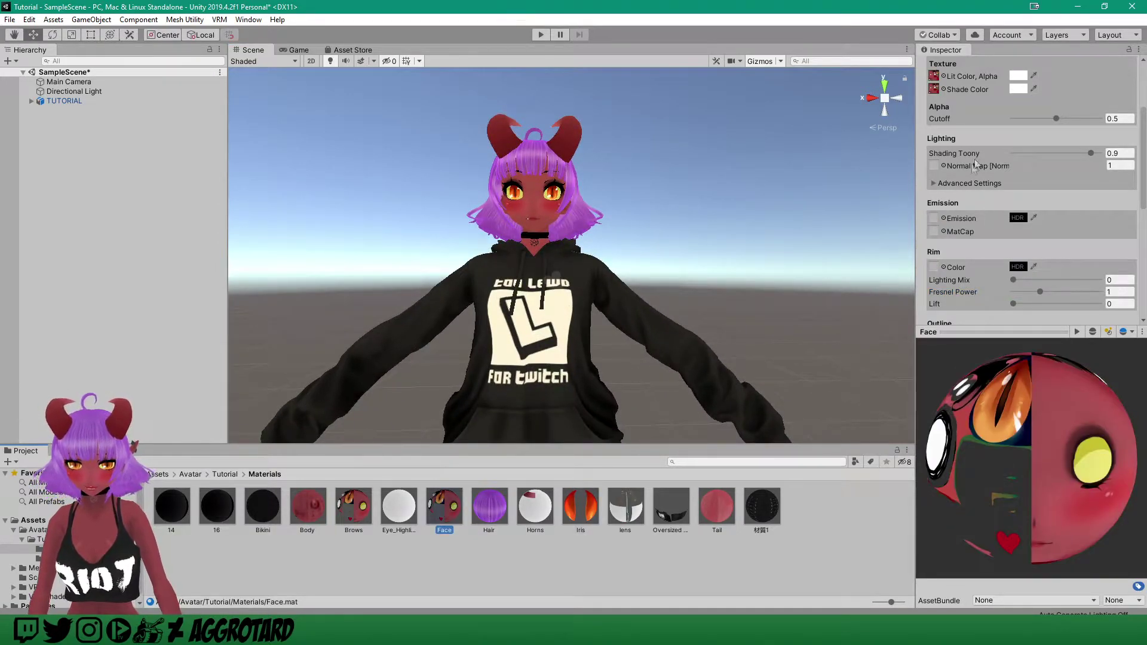
pyautogui.click(943, 218)
pyautogui.click(645, 263)
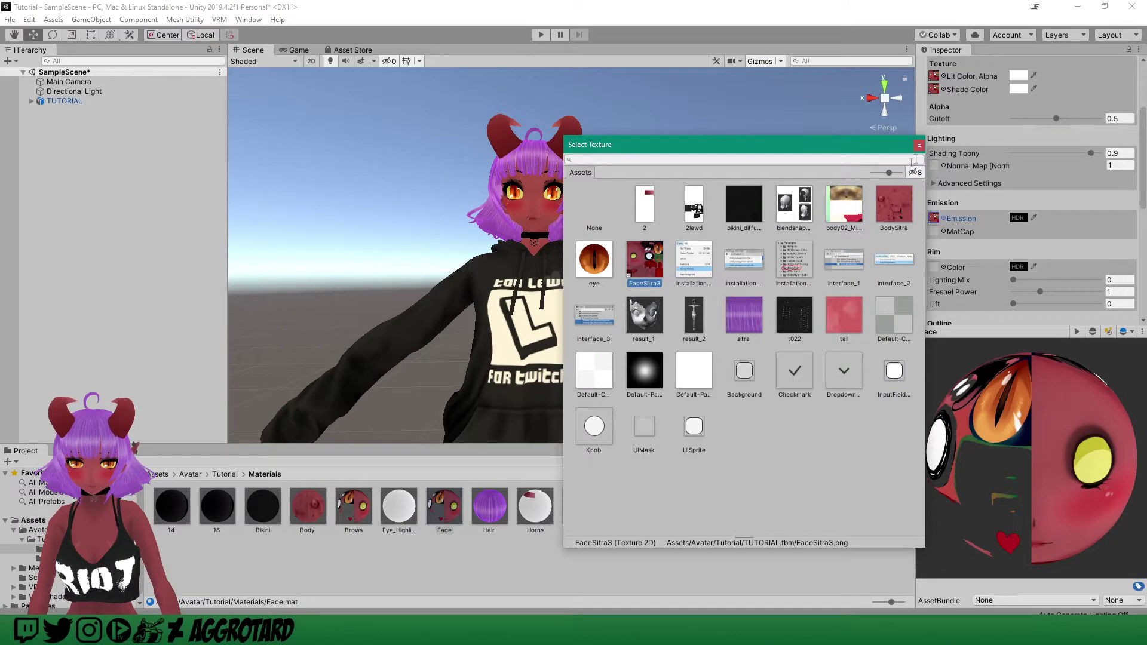
pyautogui.click(919, 146)
# - Set the Face material's emission color to a dark neutral grey of RGB 39, 39, 39
pyautogui.click(1018, 217)
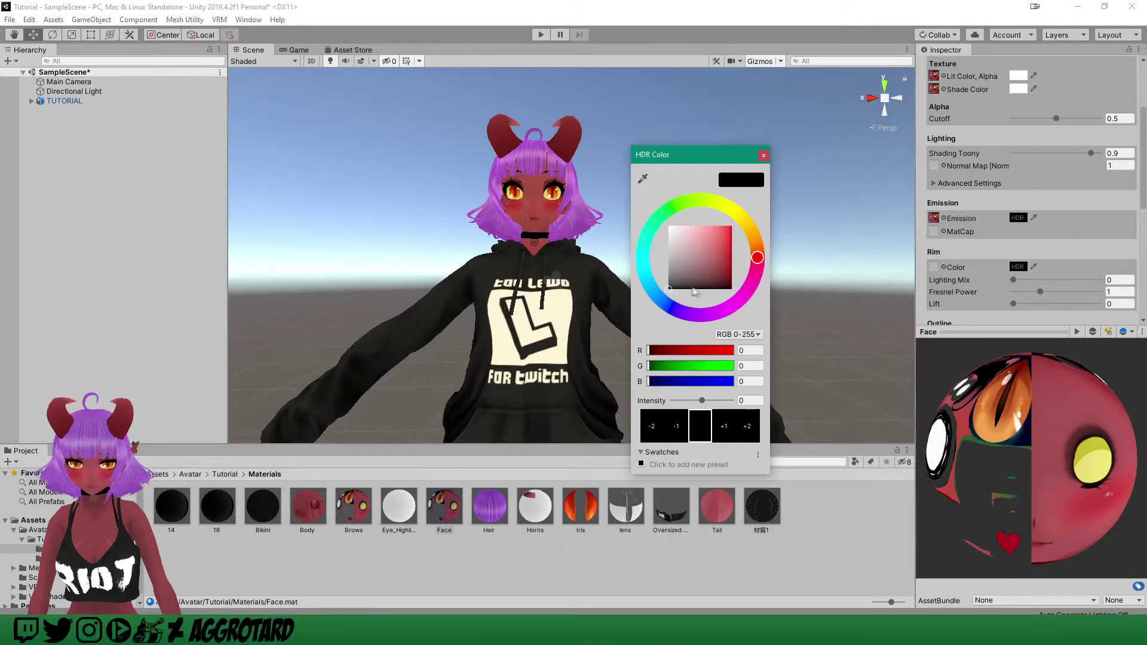
pyautogui.click(673, 282)
pyautogui.moveTo(670, 281); pyautogui.dragTo(667, 279)
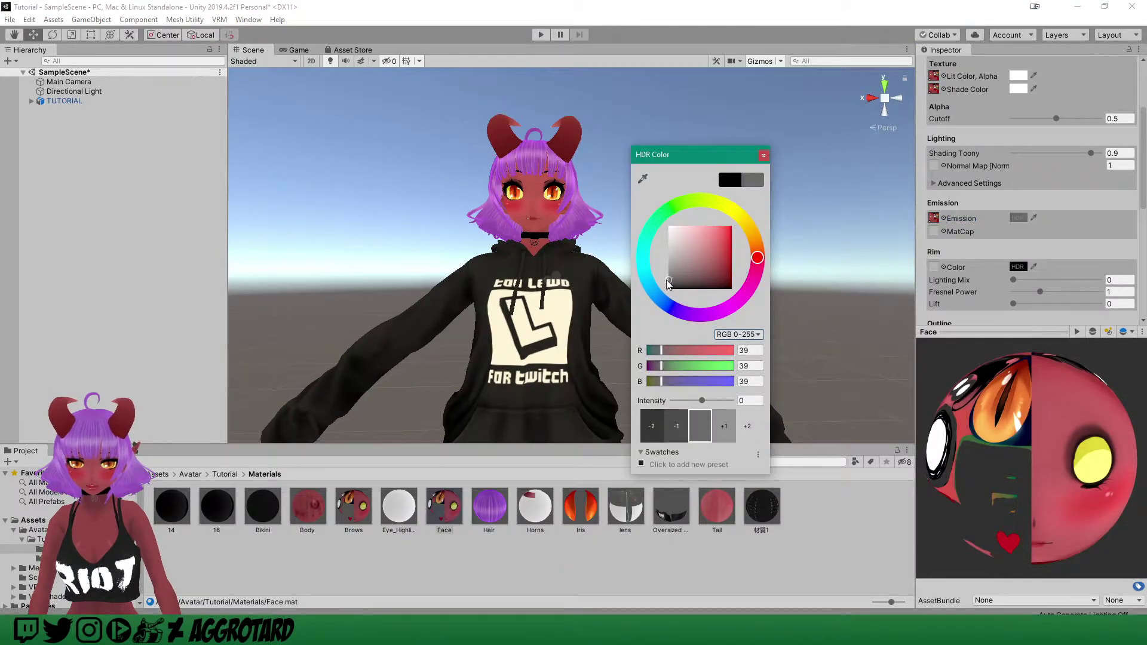
pyautogui.click(764, 155)
# - Examine the avatar's face and full body in the scene with the adjusted materials
pyautogui.scroll(-3, 657, 287)
pyautogui.scroll(5, 627, 364)
pyautogui.scroll(-3, 625, 360)
pyautogui.scroll(-3, 624, 288)
pyautogui.scroll(5, 533, 297)
pyautogui.scroll(-4, 549, 289)
pyautogui.moveTo(550, 288); pyautogui.dragTo(646, 242, button='middle')
pyautogui.moveTo(640, 254); pyautogui.dragTo(617, 309, button='right')
pyautogui.scroll(-4, 616, 309)
pyautogui.scroll(2, 636, 303)
pyautogui.moveTo(636, 302); pyautogui.dragTo(606, 264, button='middle')
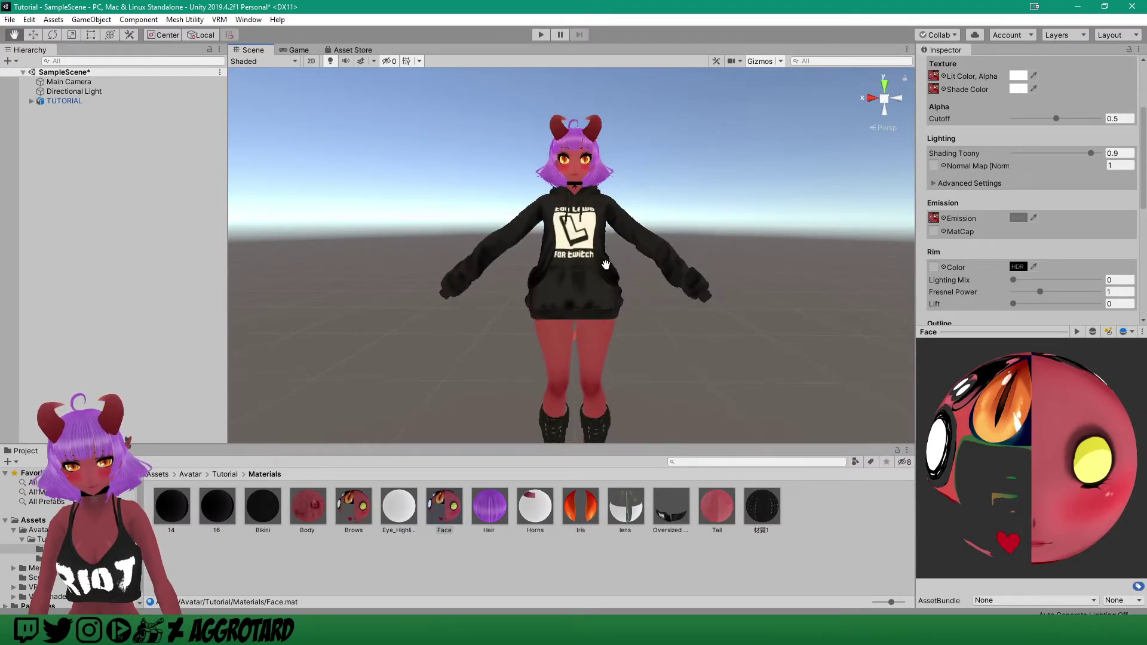
# - Show the import settings of the TUTORIAL model in the Assets/Avatar/Tutorial folder
pyautogui.click(189, 475)
pyautogui.click(161, 475)
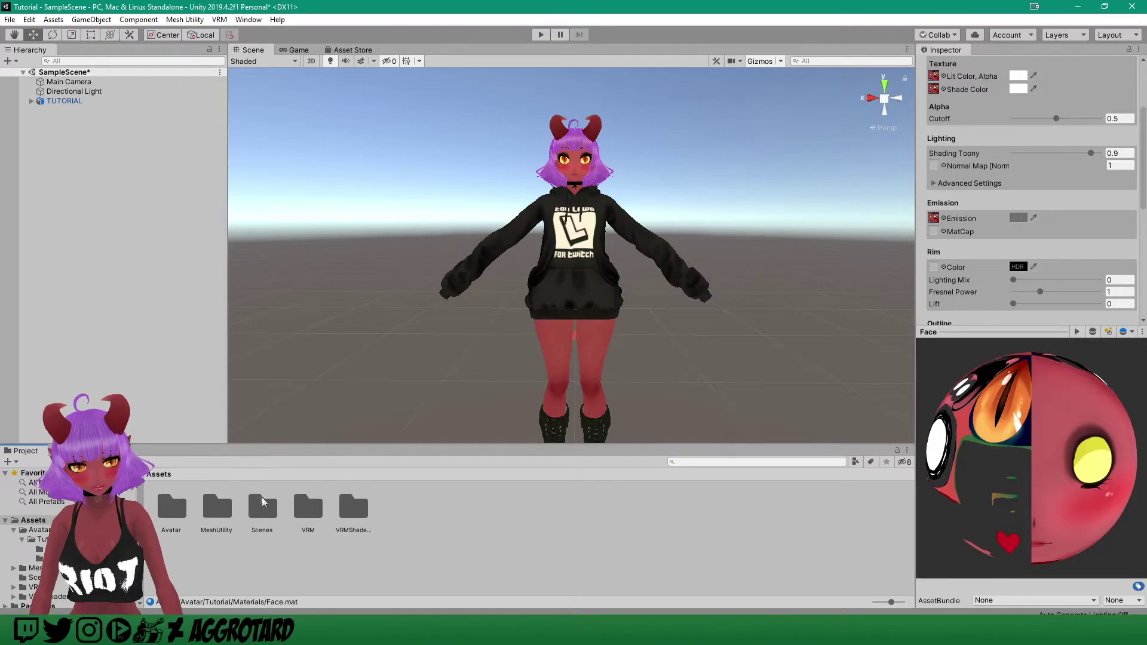
pyautogui.doubleClick(181, 509)
pyautogui.doubleClick(177, 501)
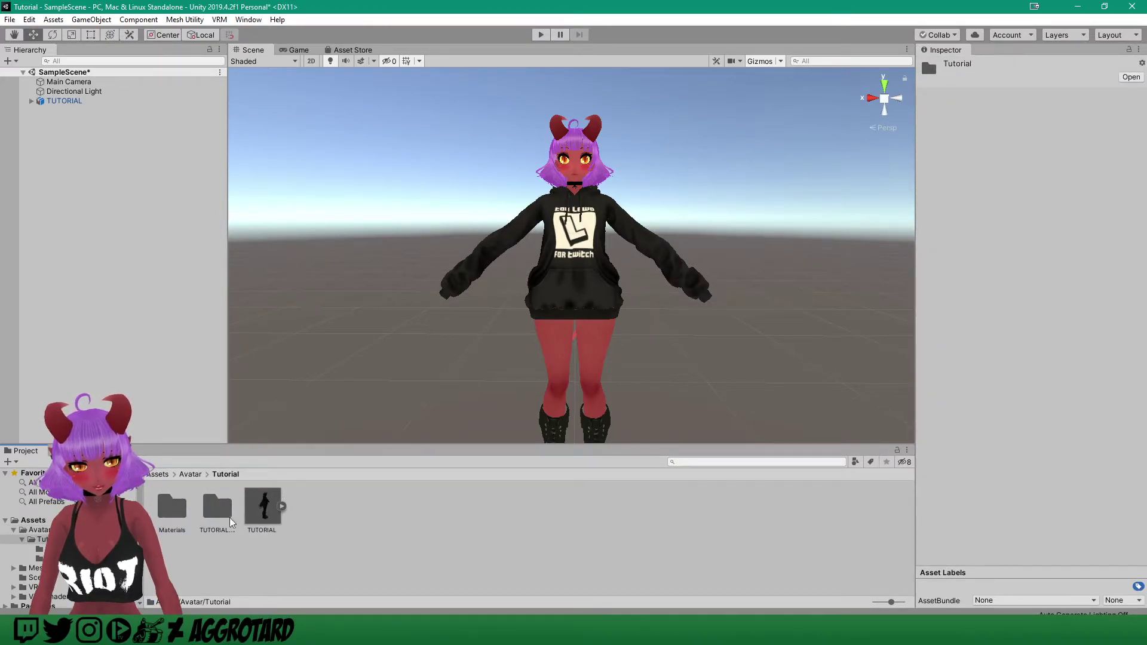
pyautogui.click(265, 514)
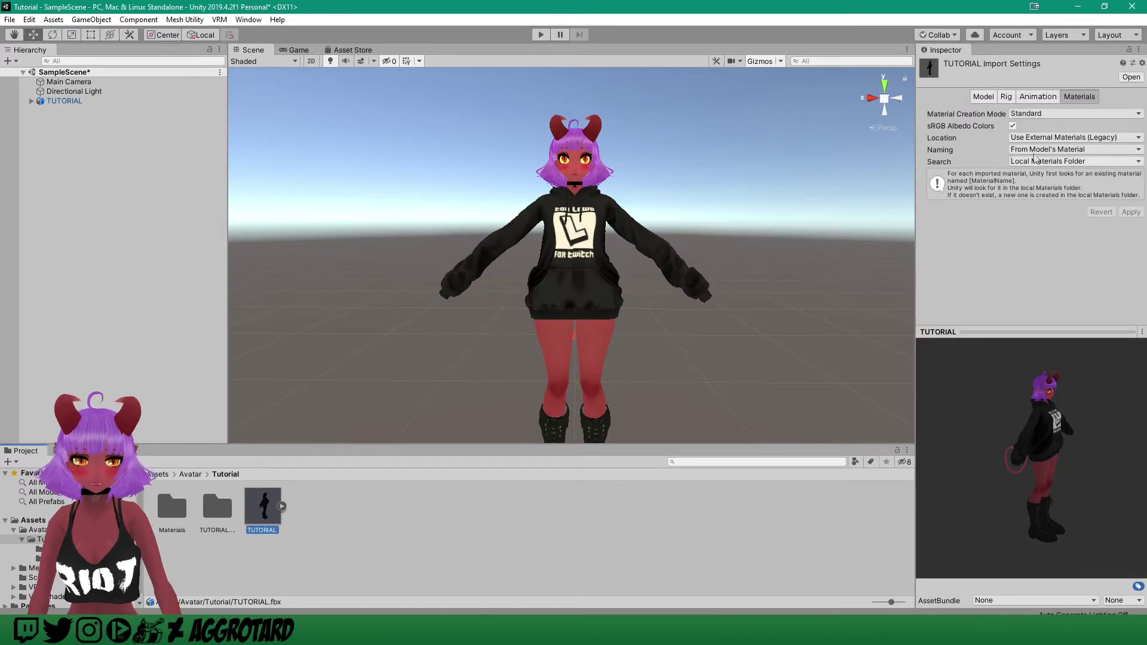
# - Set the TUTORIAL model's rig Animation Type to Humanoid and apply the import settings
pyautogui.click(1006, 97)
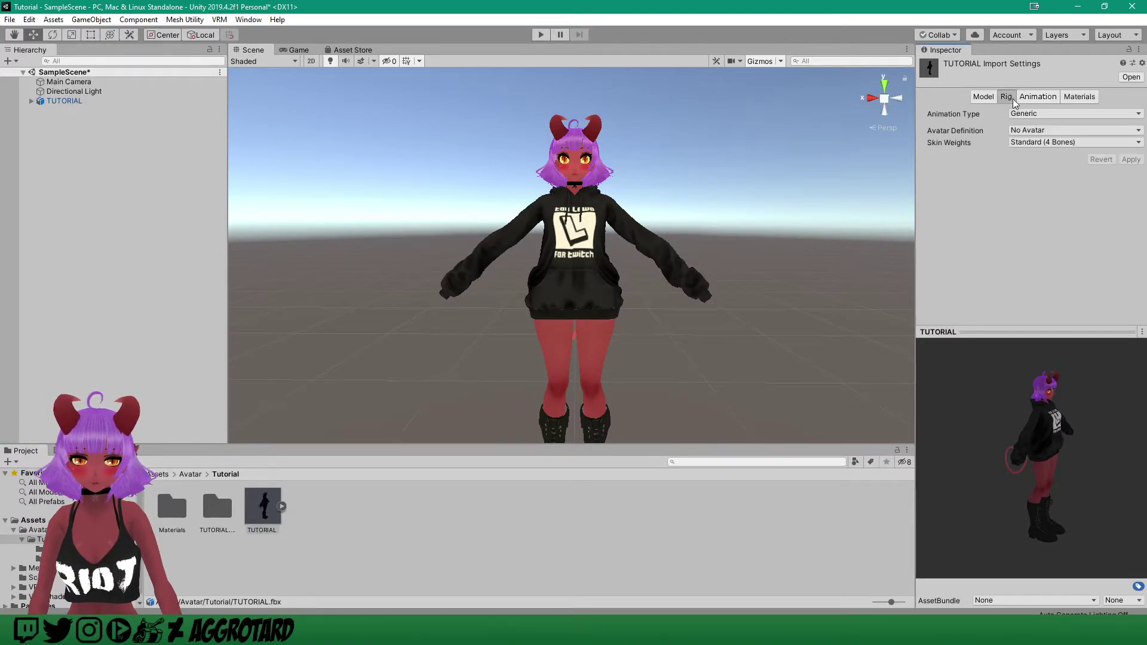
pyautogui.click(1044, 115)
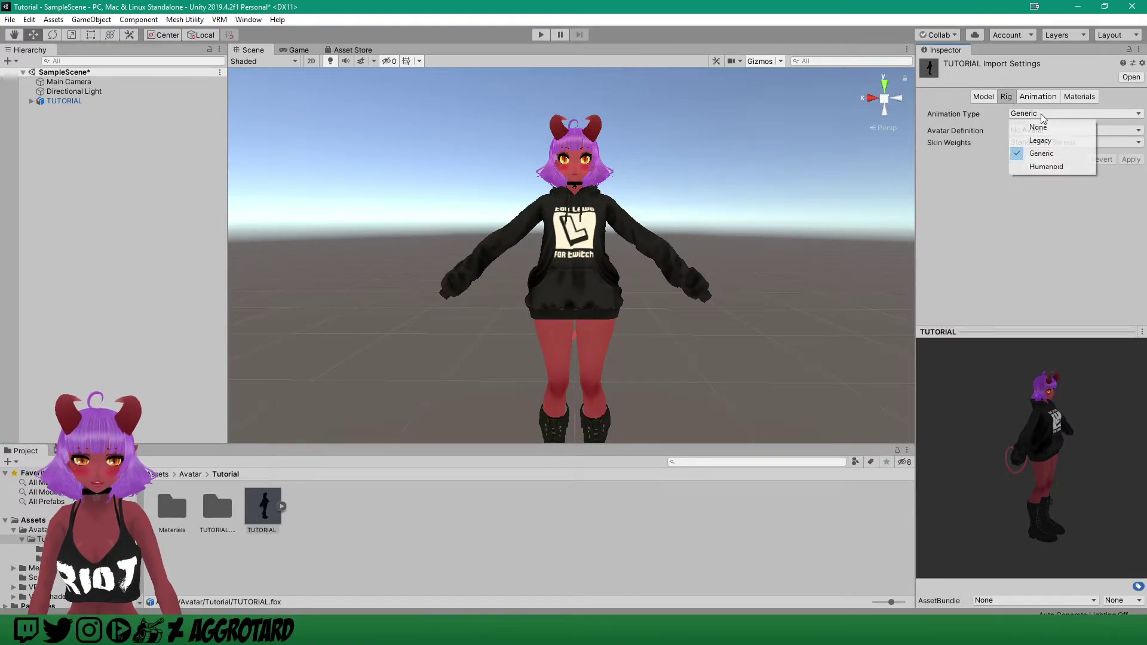
pyautogui.click(1046, 167)
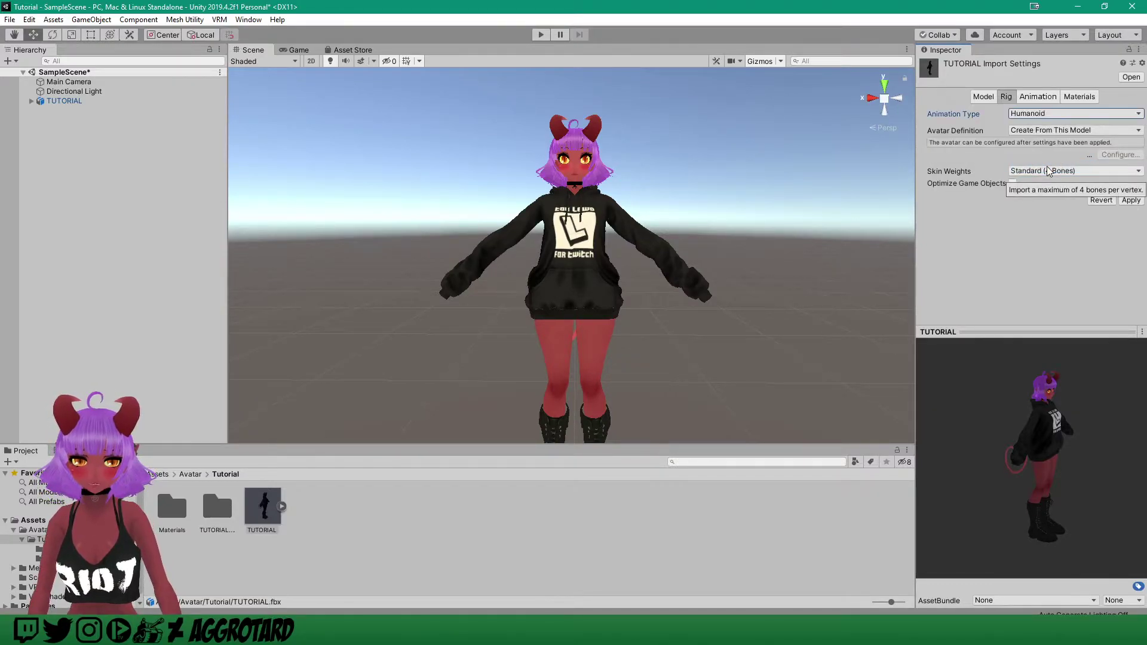
pyautogui.click(1132, 201)
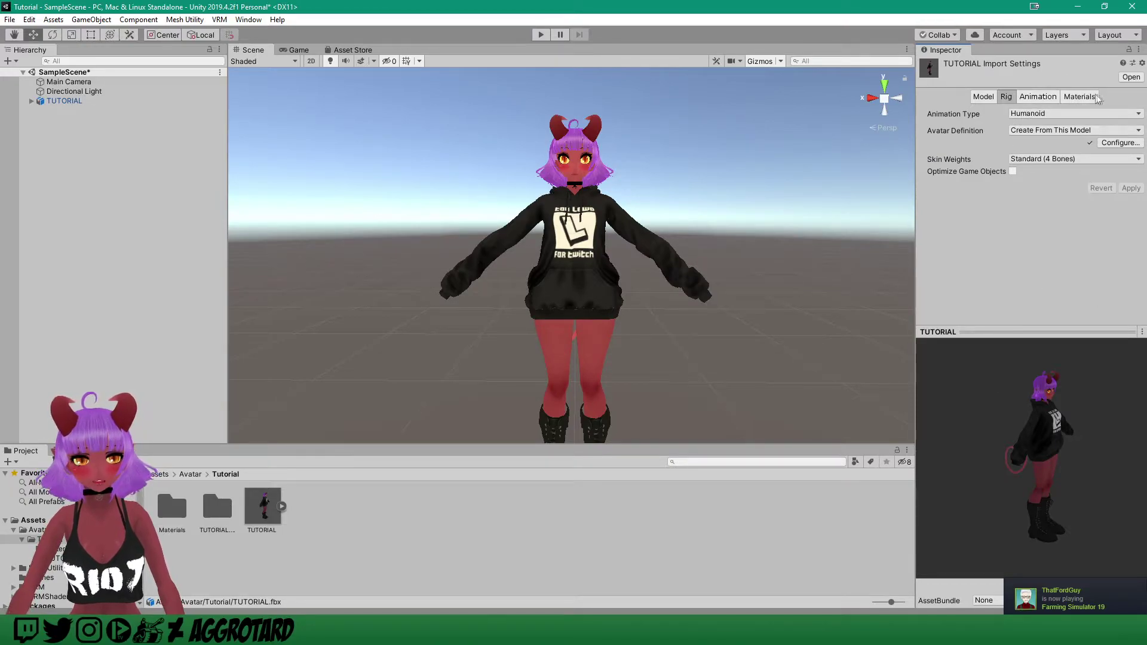
# - Open the humanoid avatar's bone configuration, saving the modified scene, and inspect the mapped skeleton
pyautogui.click(1122, 142)
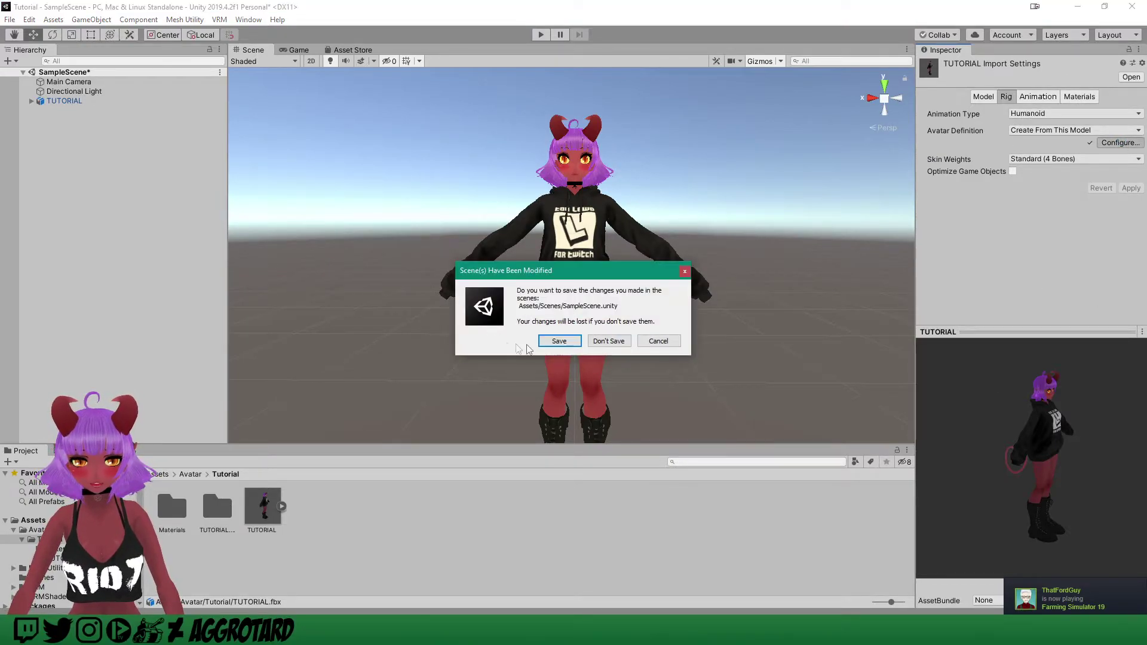
pyautogui.click(559, 342)
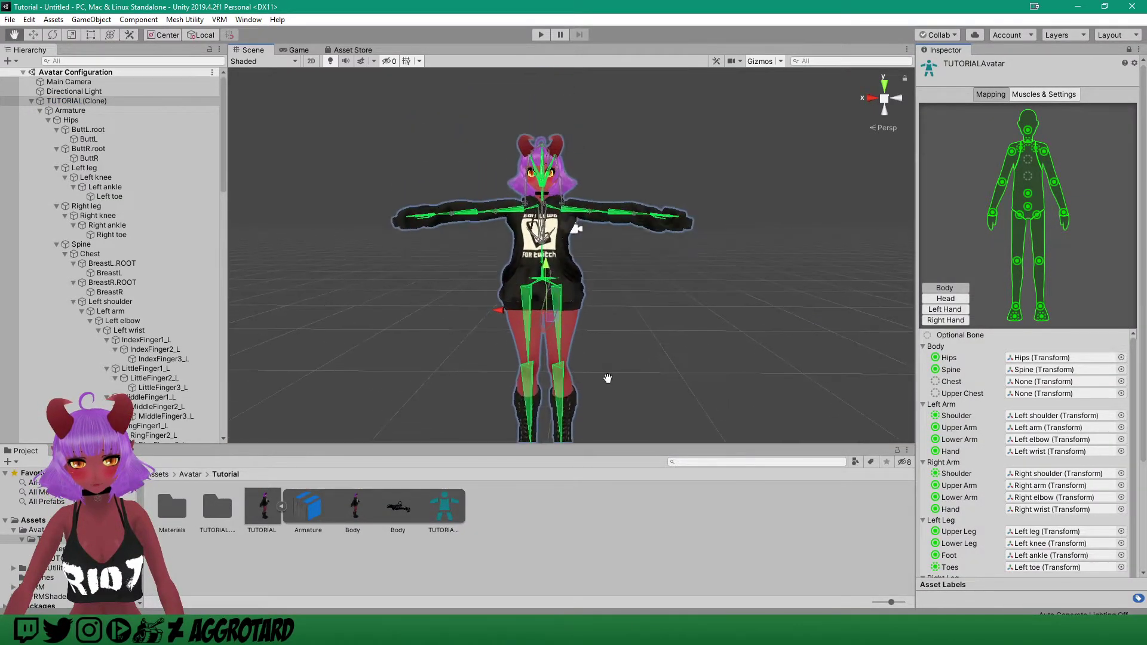
pyautogui.scroll(10, 563, 237)
pyautogui.moveTo(561, 236); pyautogui.dragTo(562, 249, button='middle')
pyautogui.scroll(-7, 561, 239)
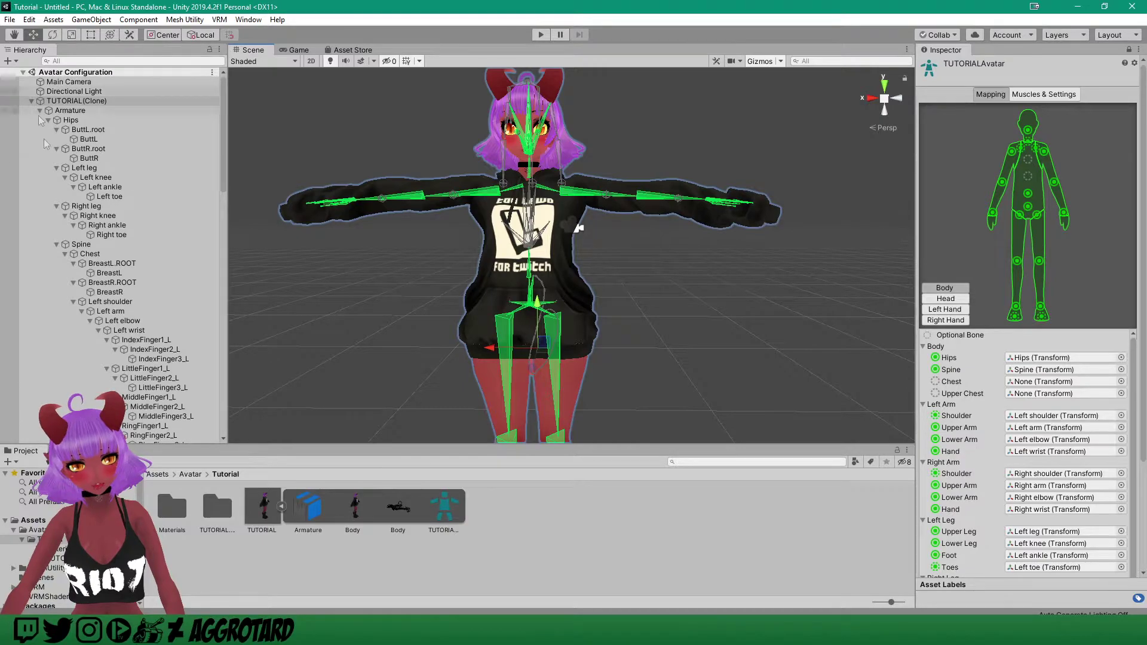
# - Assign the armature's Chest bone to the empty Chest slot in the avatar's body mapping
pyautogui.moveTo(765, 301); pyautogui.dragTo(802, 285, button='middle')
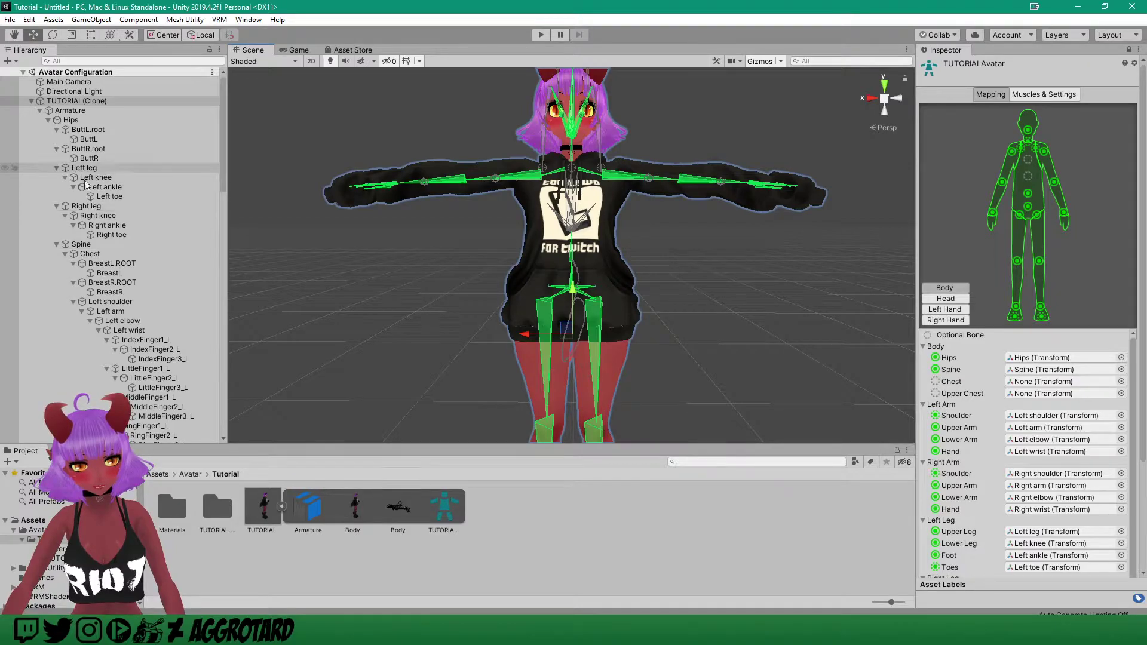
pyautogui.moveTo(90, 255)
pyautogui.mouseDown()
pyautogui.moveTo(877, 341)
pyautogui.moveTo(865, 357)
pyautogui.moveTo(122, 277)
pyautogui.moveTo(107, 257)
pyautogui.moveTo(1040, 382)
pyautogui.mouseUp()
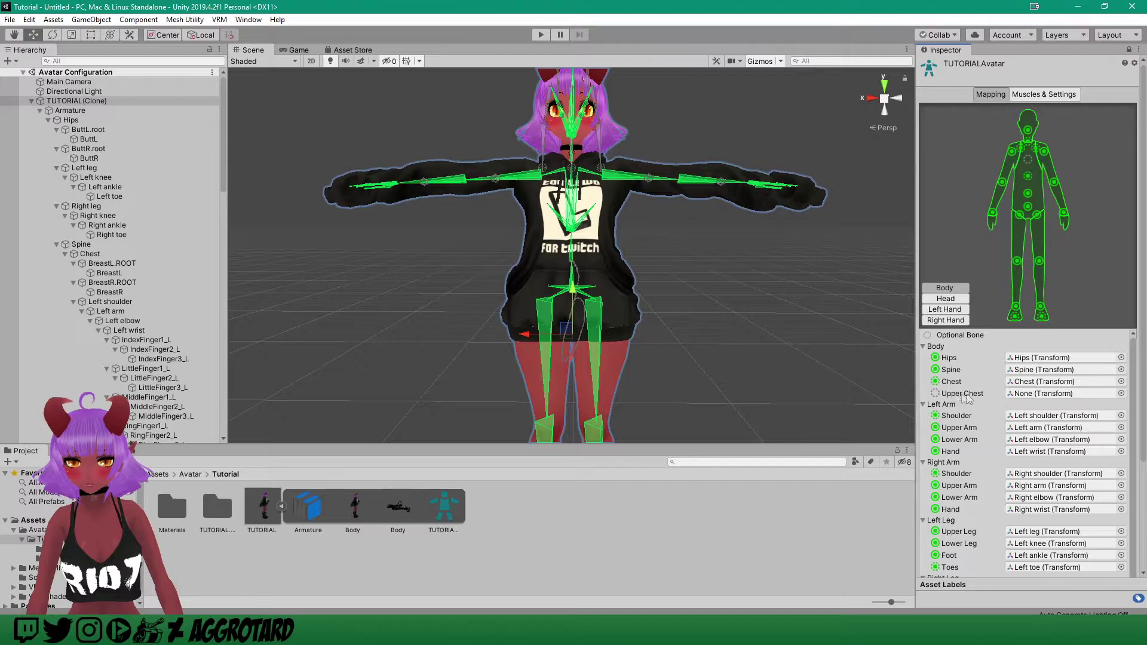
pyautogui.scroll(-1, 974, 401)
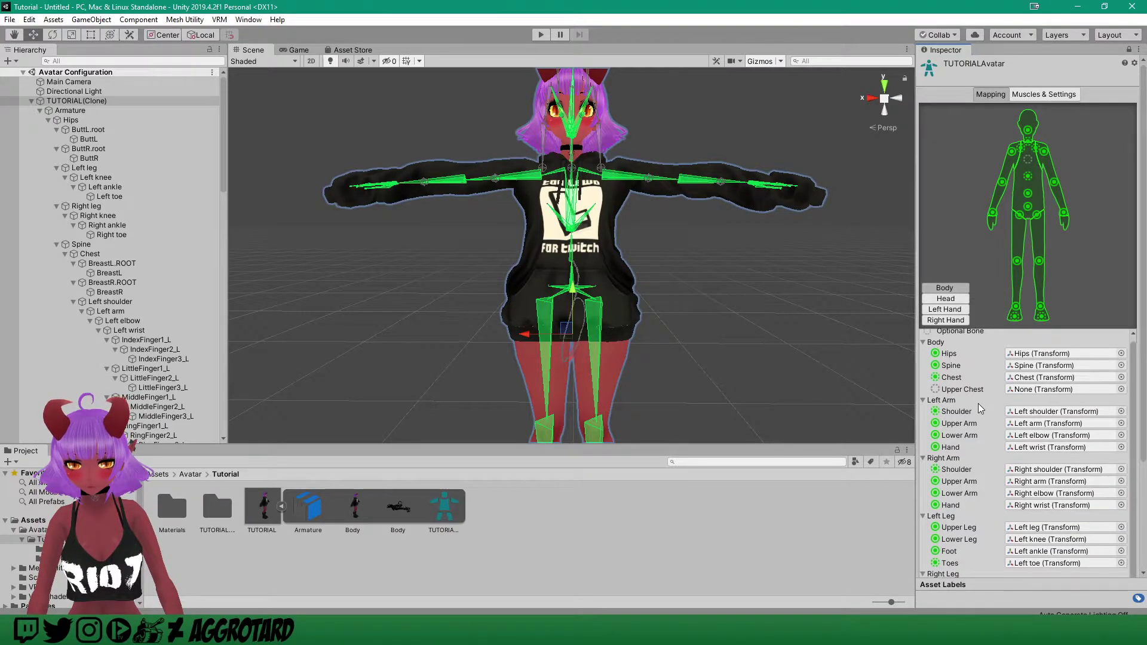
pyautogui.scroll(1, 977, 408)
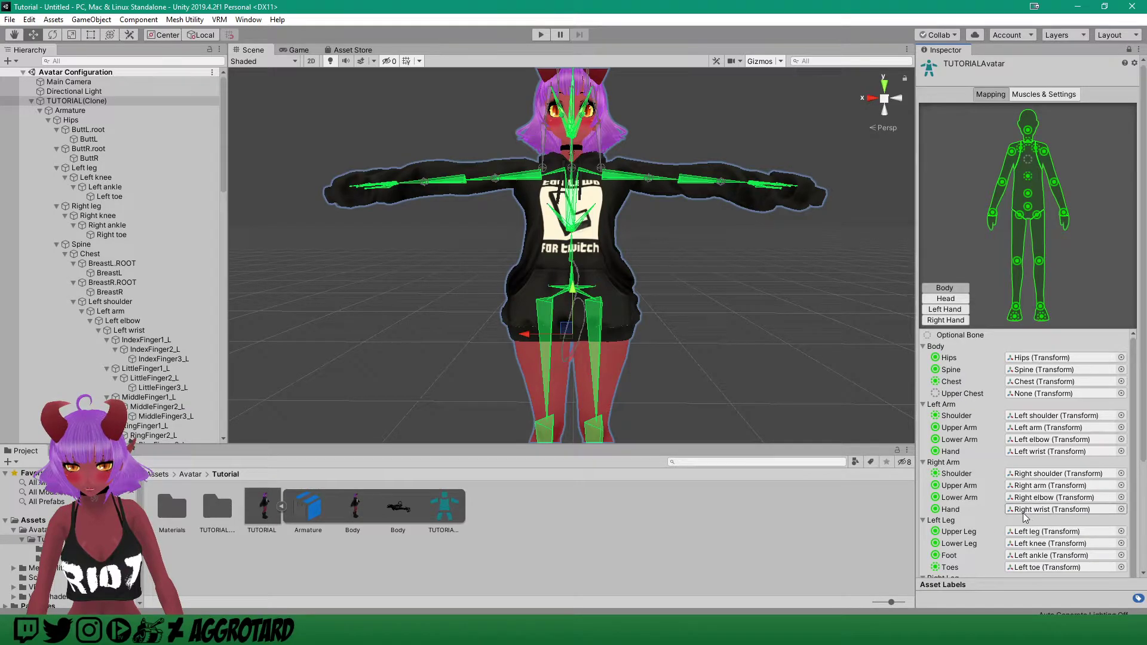
# - Clear the Jaw slot in the avatar's head mapping, then finish the bone configuration and apply the import settings
pyautogui.click(958, 301)
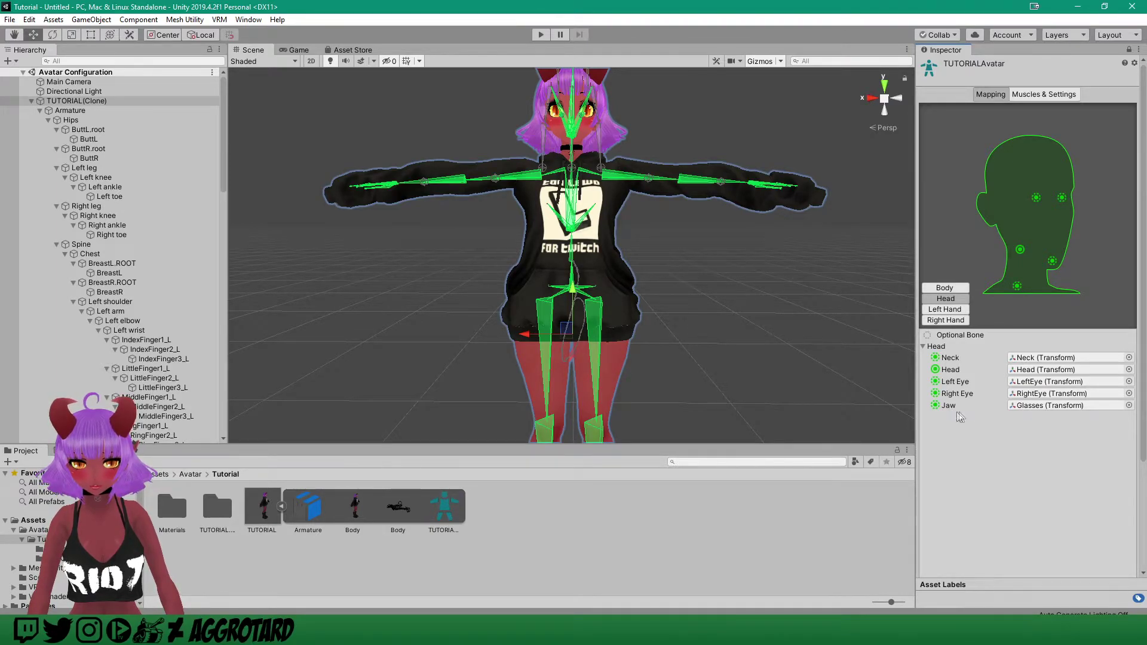
pyautogui.click(1049, 408)
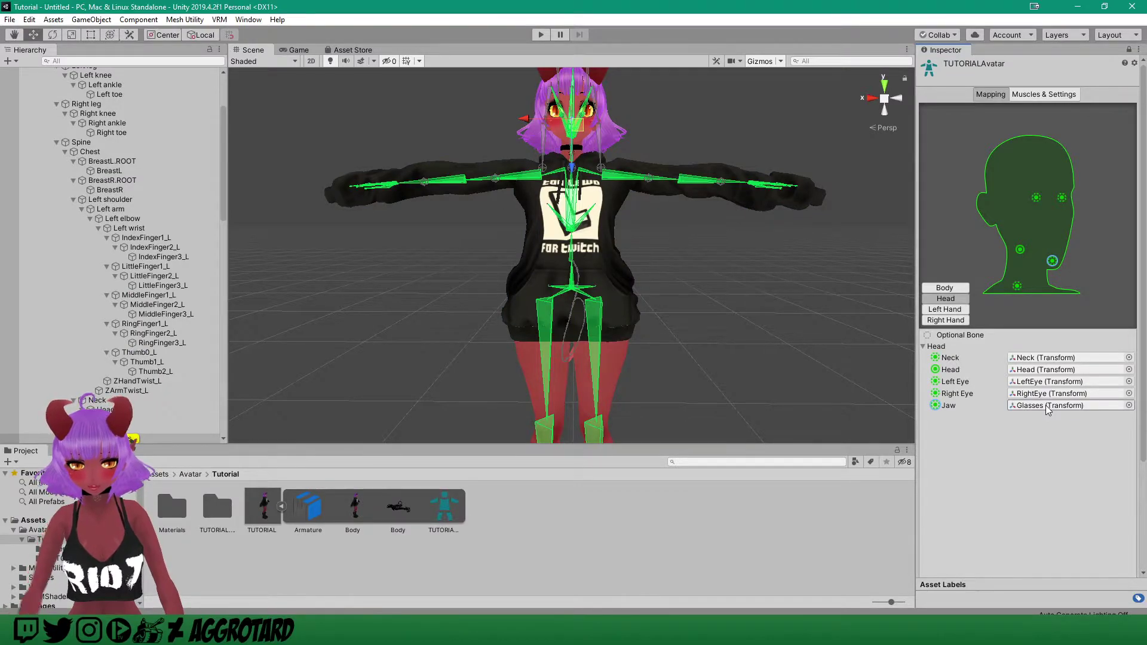
pyautogui.press('Delete')
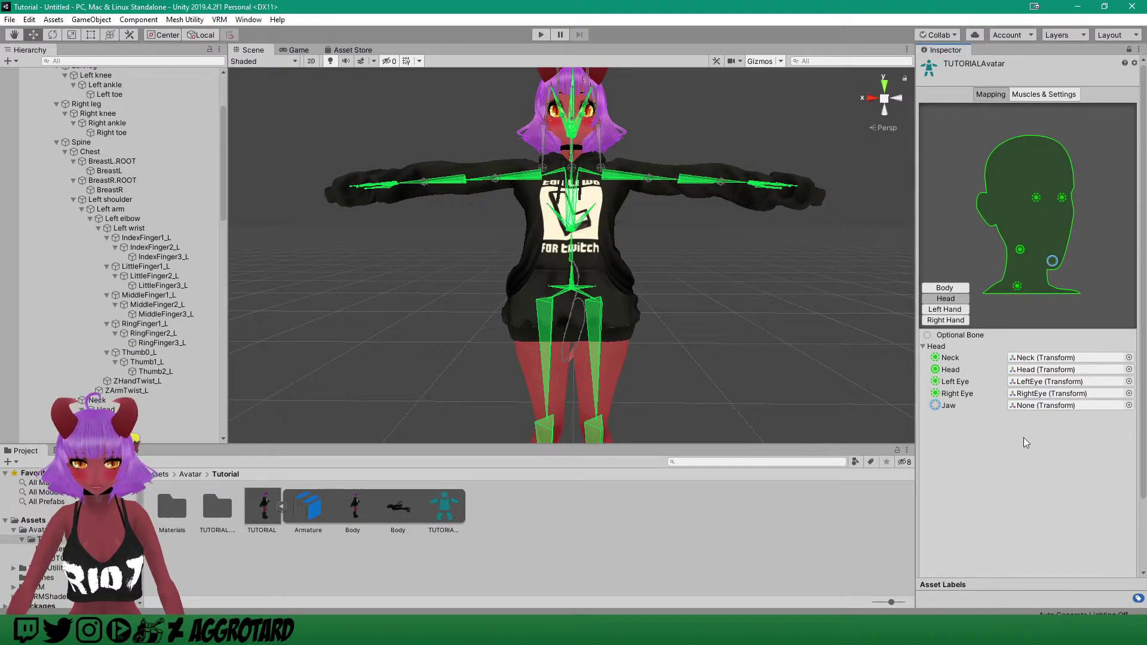
pyautogui.moveTo(657, 262); pyautogui.dragTo(644, 279, button='middle')
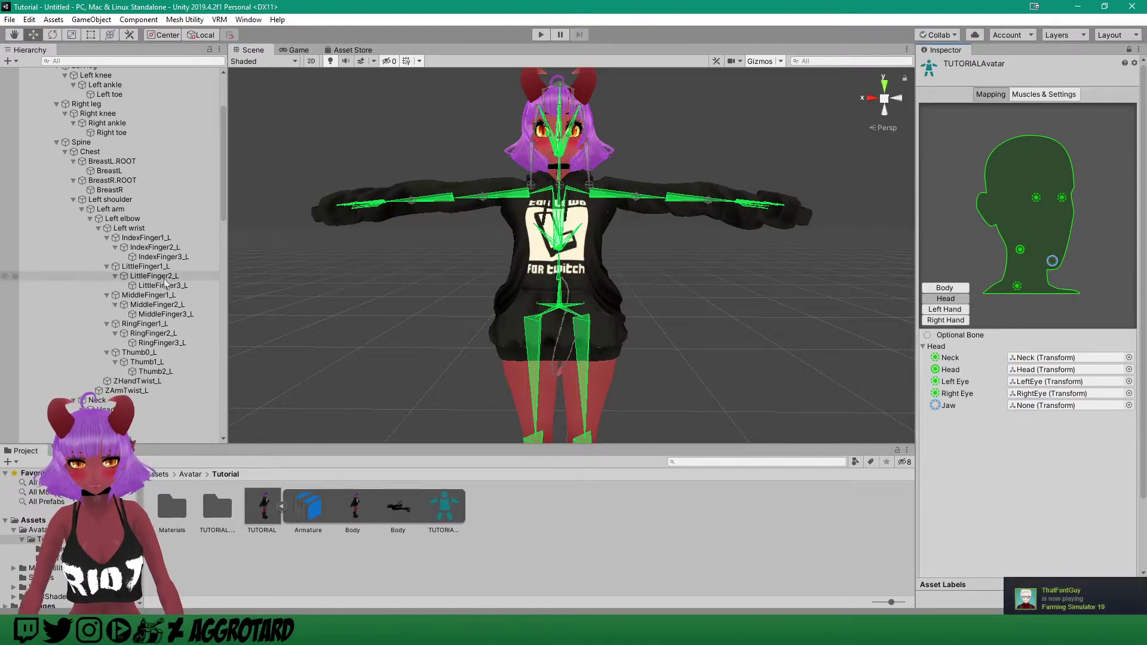
pyautogui.scroll(-3, 1015, 475)
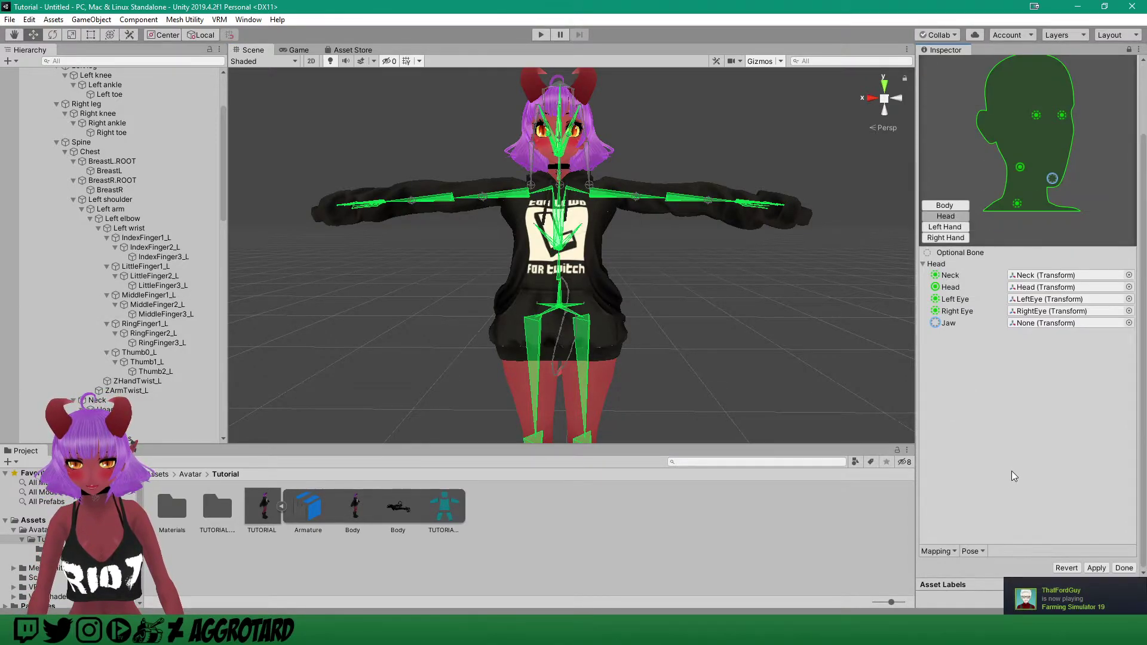
pyautogui.click(1124, 568)
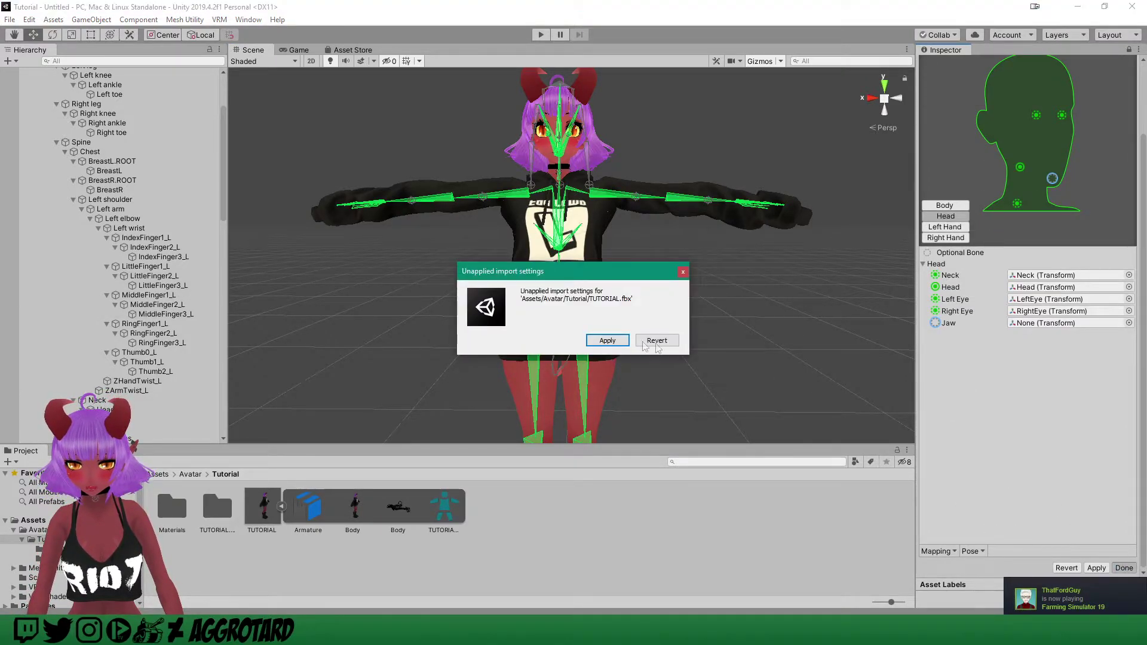
pyautogui.click(607, 340)
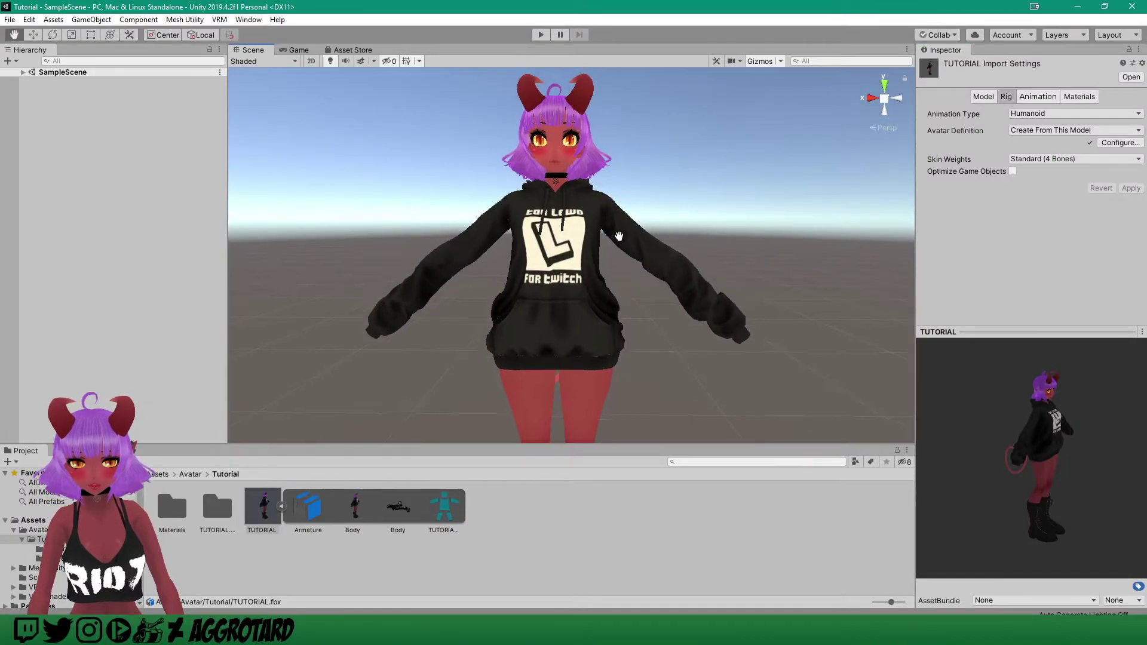
# - Darken the Tail material's Lit Color to a light grey in the Tutorial/Materials folder, checking the tail in the scene
pyautogui.moveTo(574, 240); pyautogui.dragTo(657, 263, button='right')
pyautogui.moveTo(574, 292); pyautogui.dragTo(687, 256, button='middle')
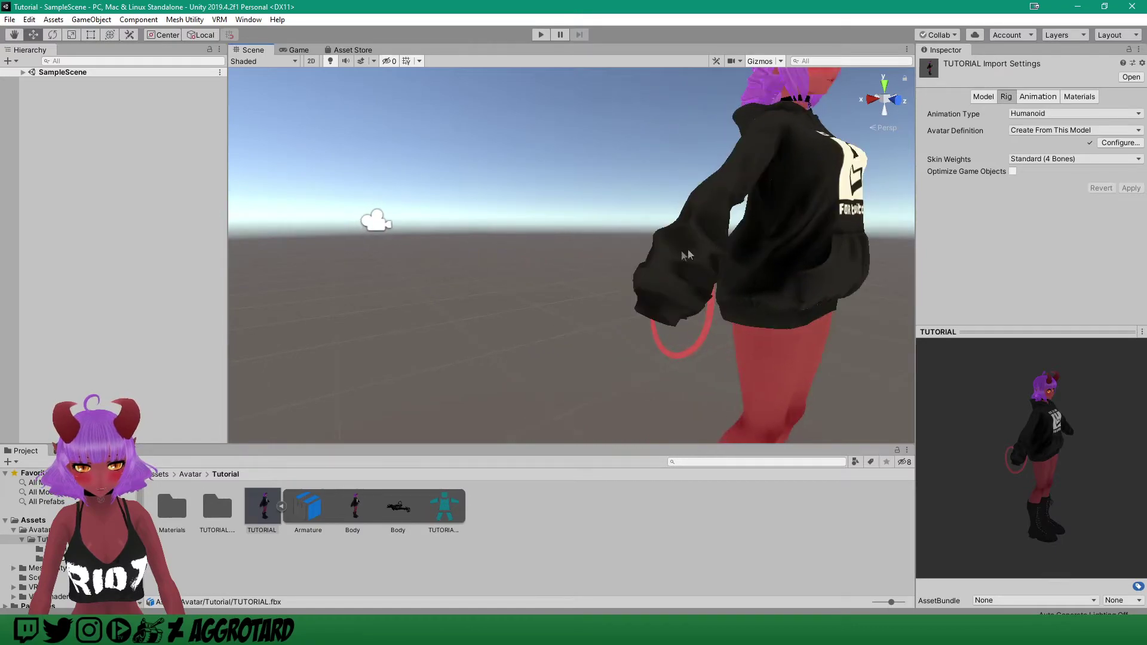
pyautogui.moveTo(688, 255); pyautogui.dragTo(711, 242, button='right')
pyautogui.moveTo(711, 242); pyautogui.dragTo(726, 216, button='middle')
pyautogui.doubleClick(172, 507)
pyautogui.click(717, 506)
pyautogui.click(1018, 184)
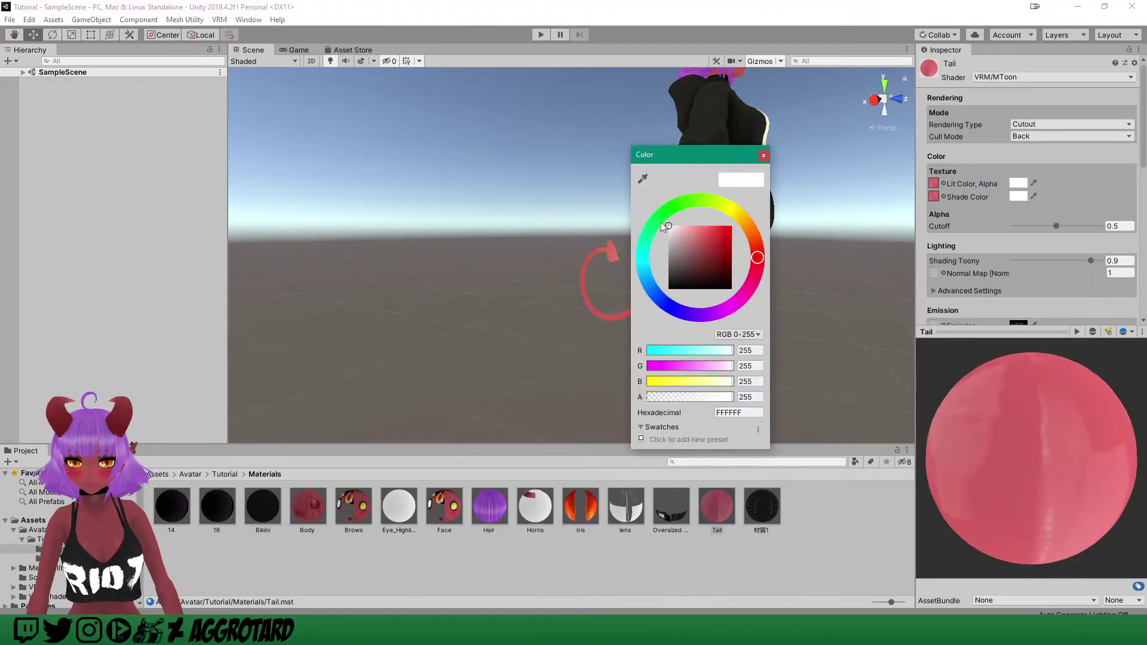
pyautogui.moveTo(668, 229); pyautogui.dragTo(664, 244)
pyautogui.moveTo(823, 211); pyautogui.dragTo(787, 177, button='middle')
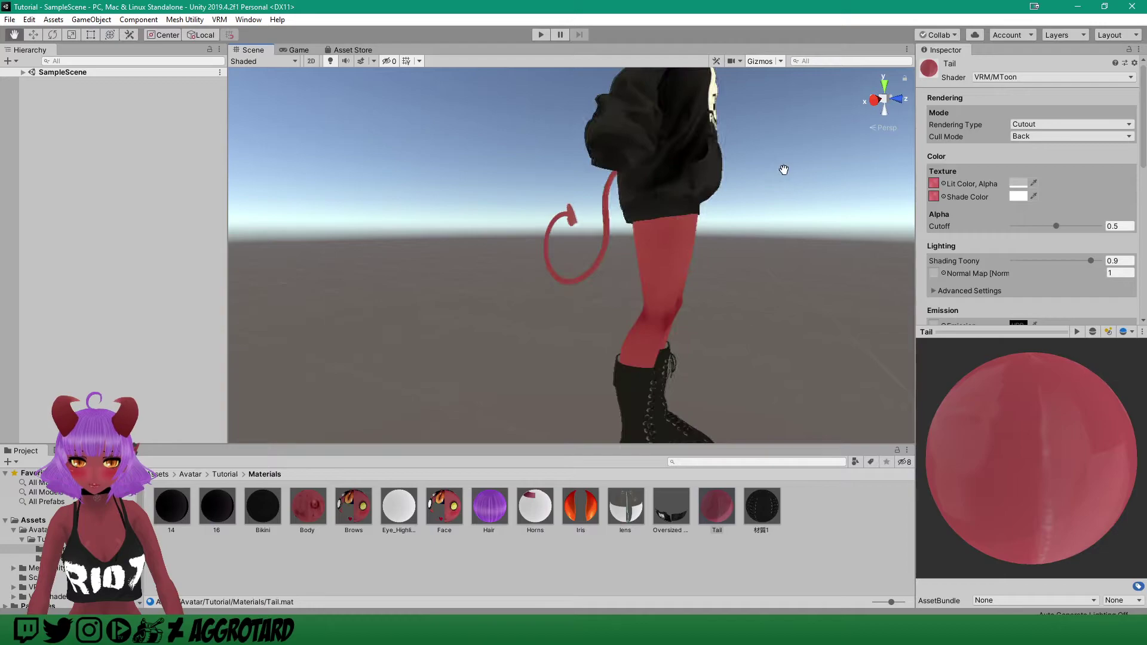
pyautogui.click(1018, 182)
pyautogui.moveTo(672, 243); pyautogui.dragTo(668, 234)
pyautogui.moveTo(801, 168); pyautogui.dragTo(721, 252, button='middle')
# - Select the TUTORIAL avatar in SampleScene and open the UniVRM-0.59.0 humanoid export for it
pyautogui.click(898, 99)
pyautogui.moveTo(760, 171); pyautogui.dragTo(761, 194, button='middle')
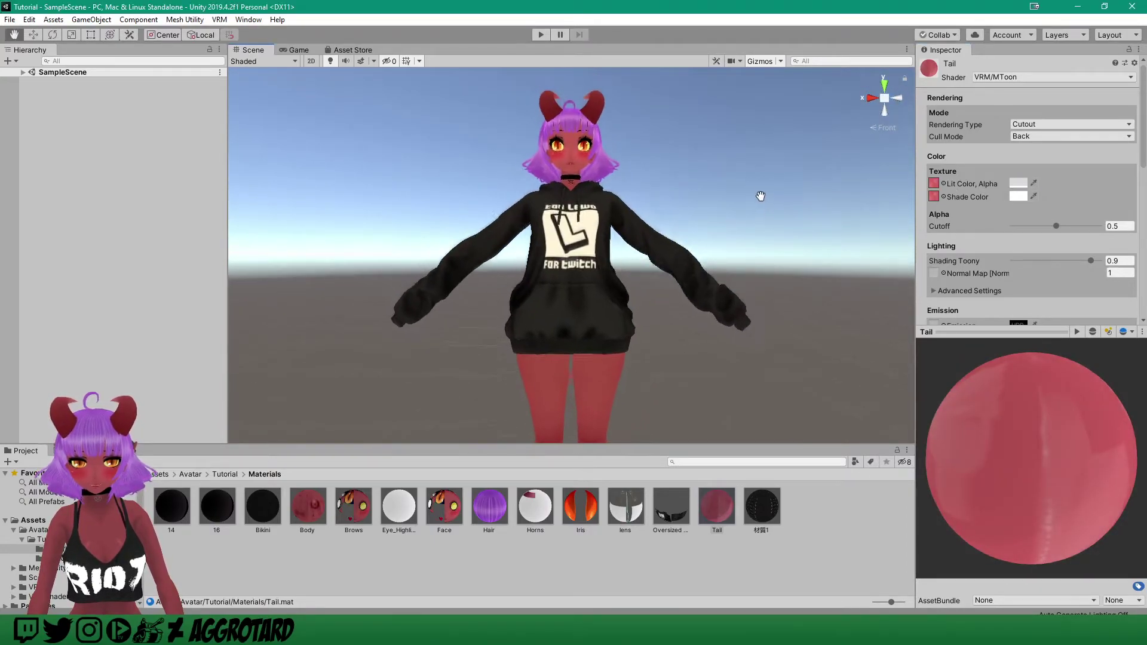
pyautogui.scroll(10, 760, 194)
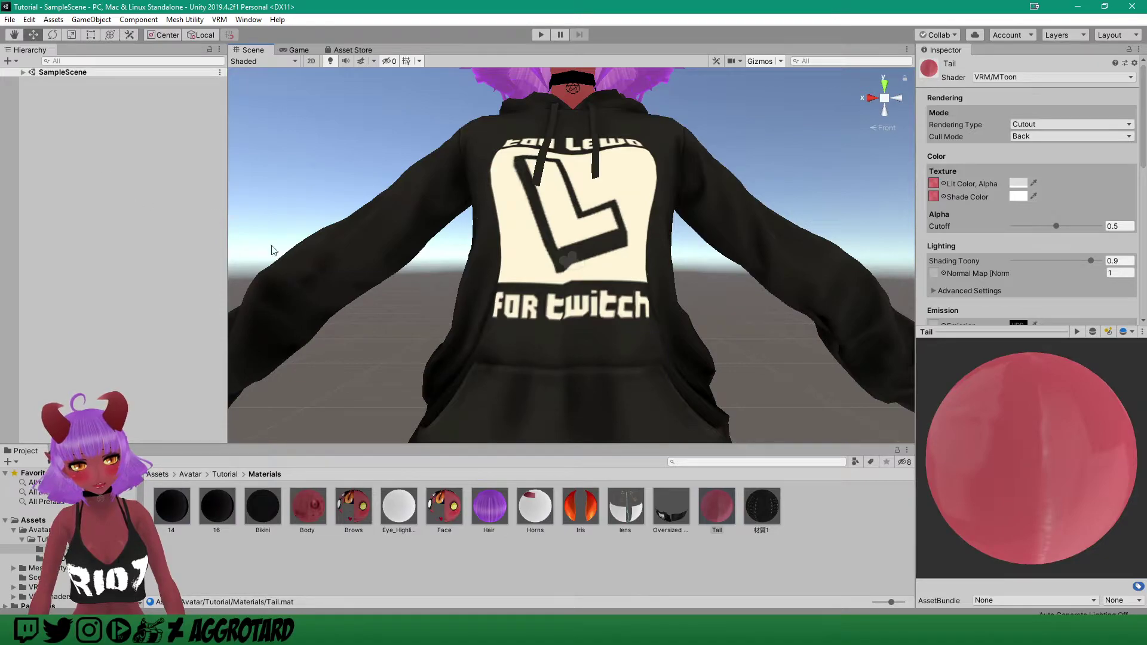
pyautogui.click(23, 72)
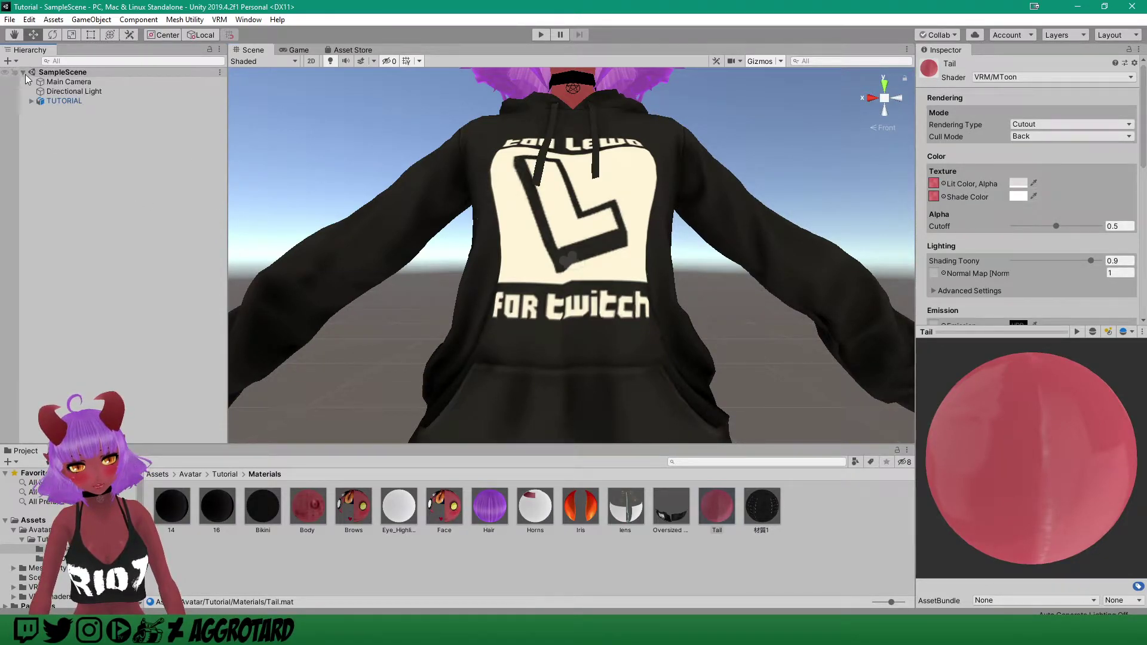
pyautogui.click(64, 100)
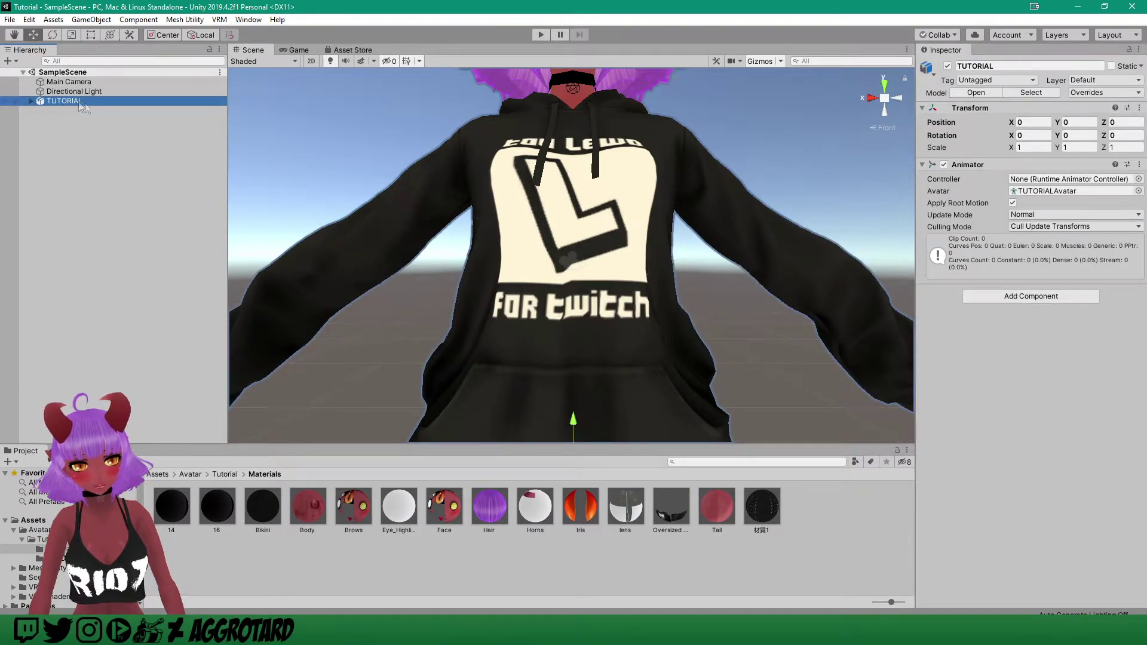
pyautogui.click(221, 20)
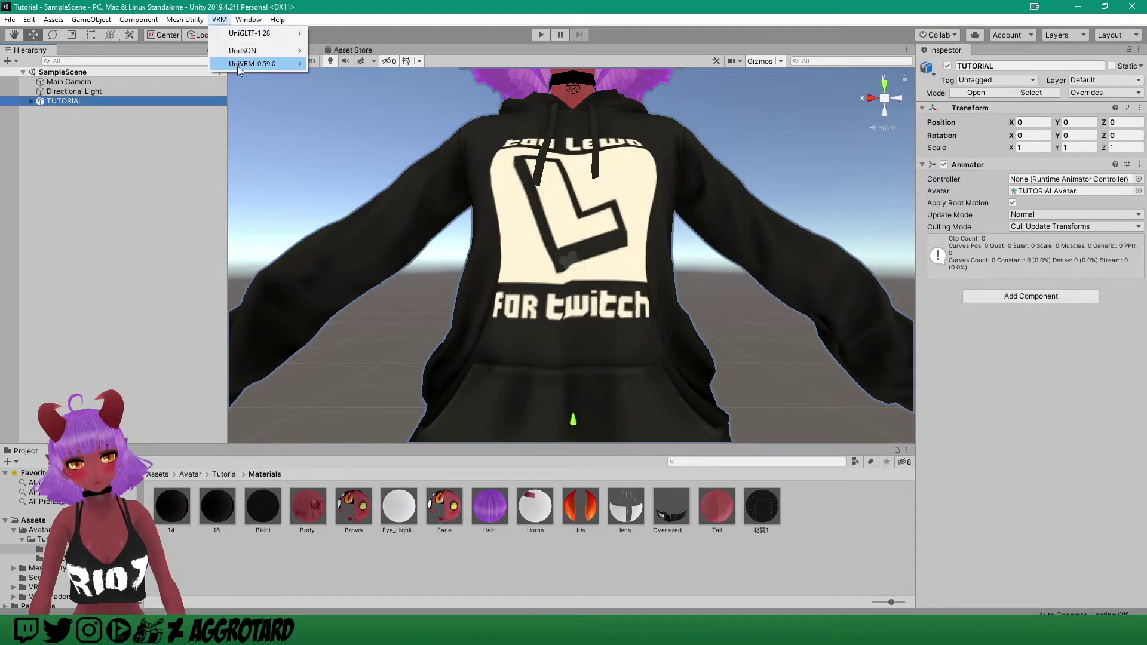
pyautogui.moveTo(238, 66)
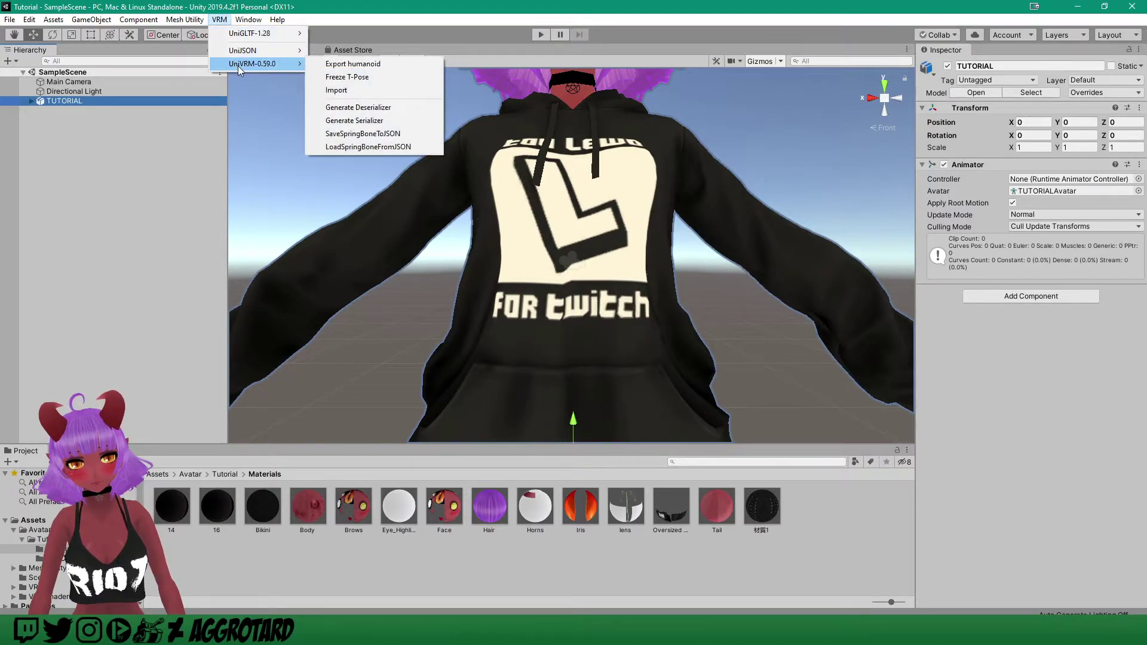
pyautogui.click(382, 66)
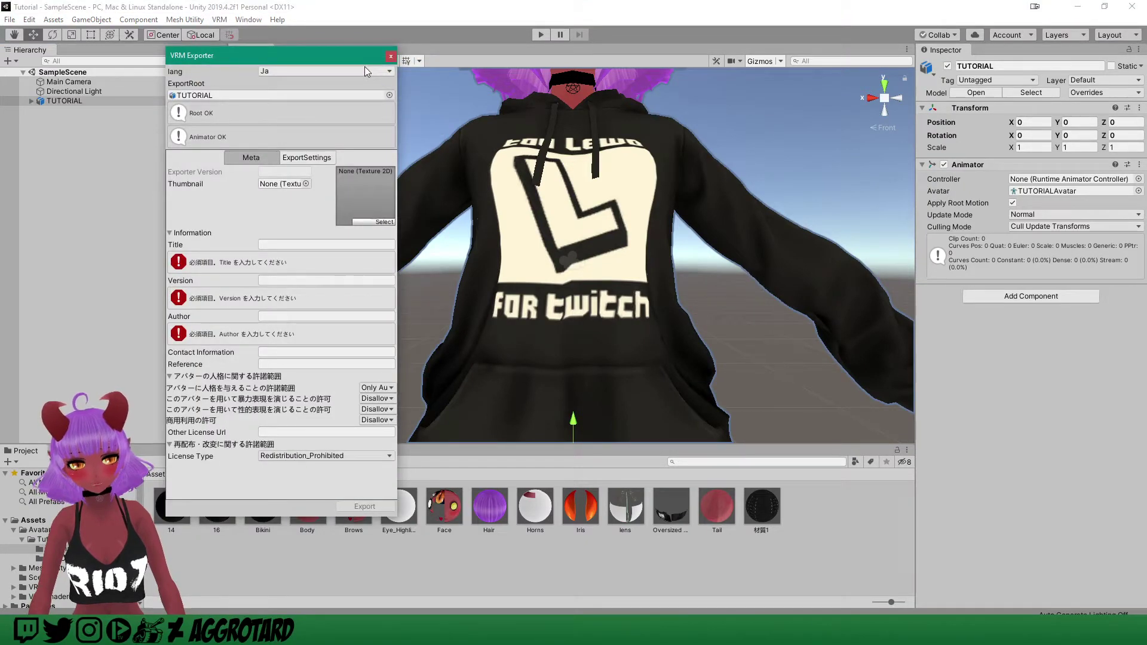
# - Switch the VRM Exporter's language to En and widen its window
pyautogui.moveTo(242, 56); pyautogui.dragTo(264, 68)
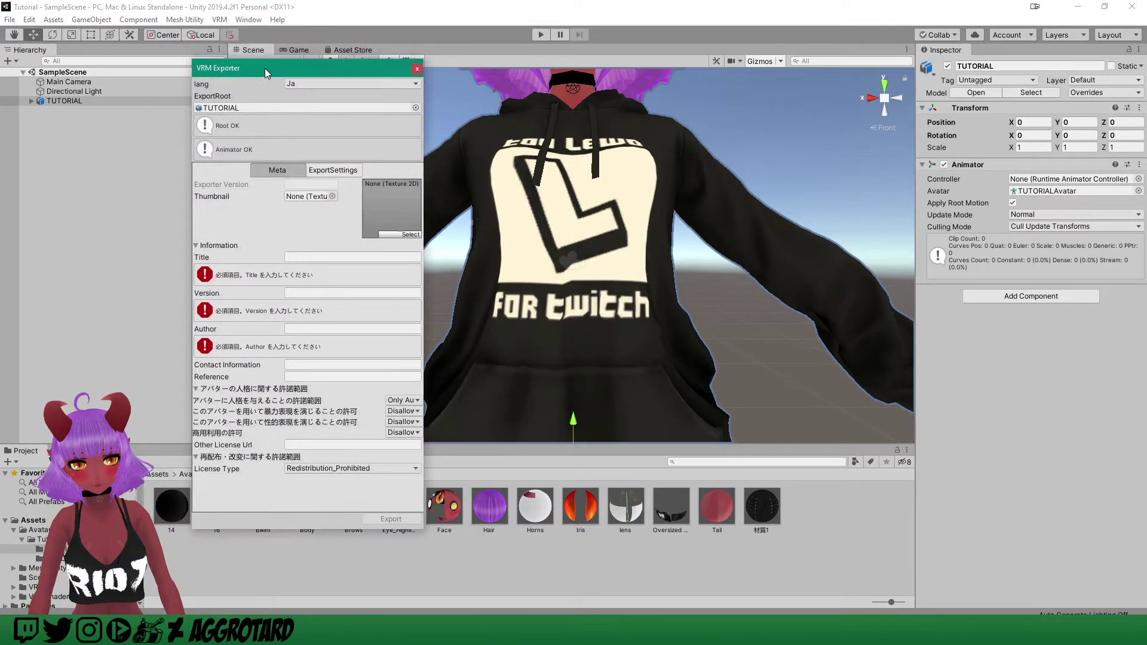
pyautogui.click(321, 83)
pyautogui.click(310, 107)
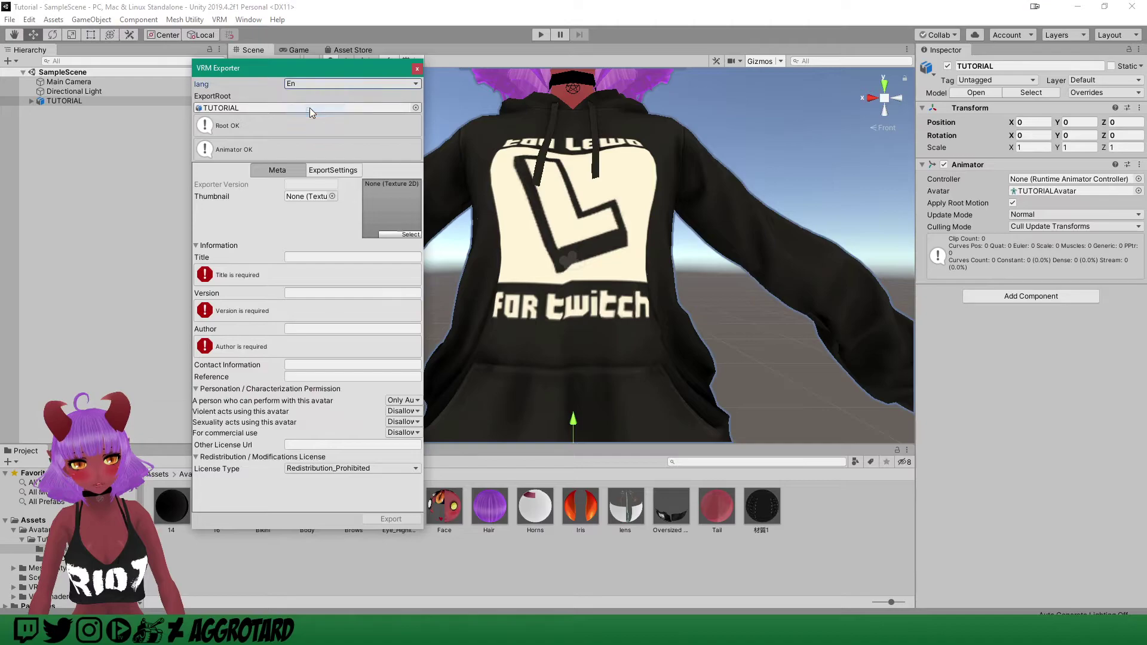
pyautogui.moveTo(250, 67); pyautogui.dragTo(314, 62)
pyautogui.moveTo(483, 276); pyautogui.dragTo(536, 276)
# - Fill in the export information with title Tutorial, version 0.0 and the author's name
pyautogui.click(382, 251)
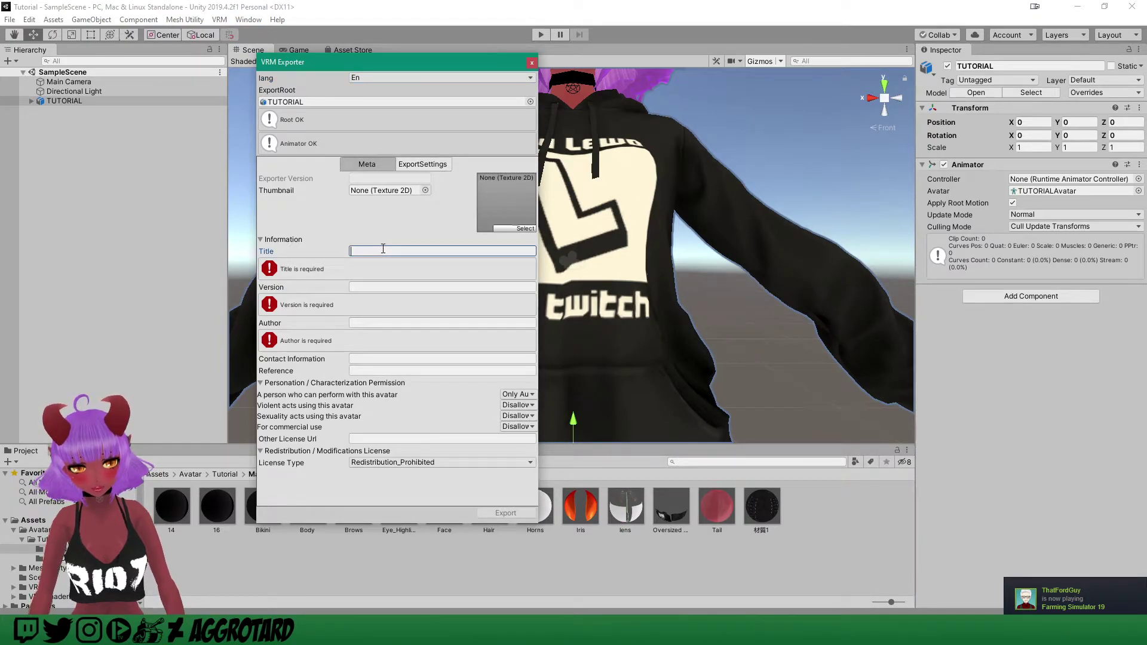
pyautogui.write('Tutorial')
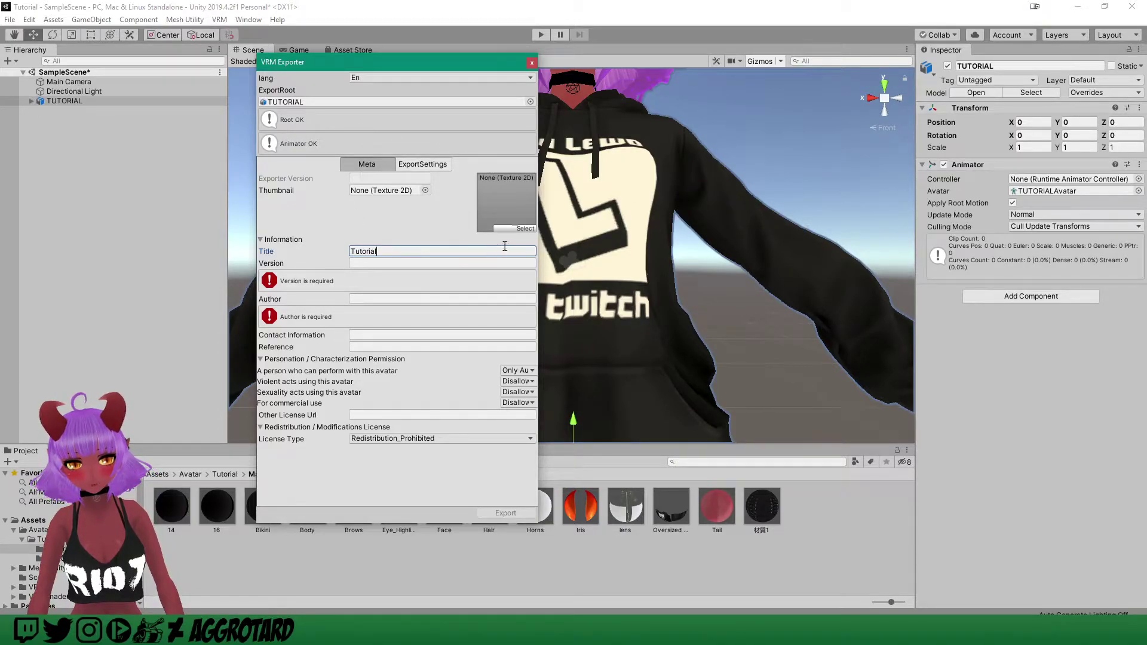
pyautogui.click(376, 299)
pyautogui.write('0')
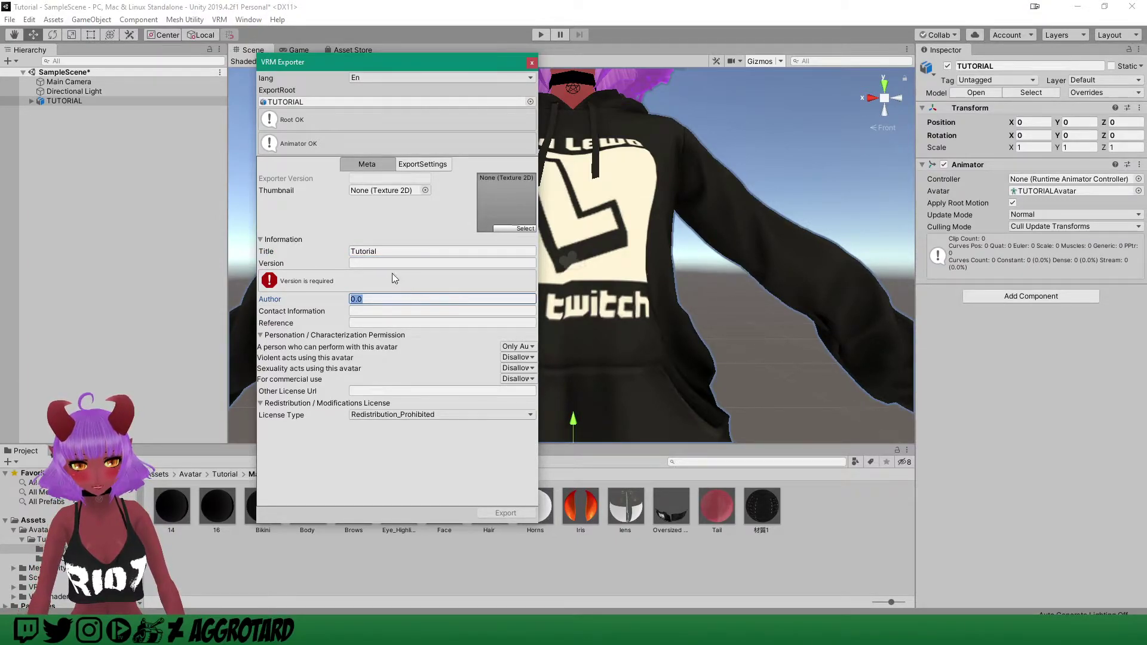
pyautogui.click(378, 263)
pyautogui.write('0')
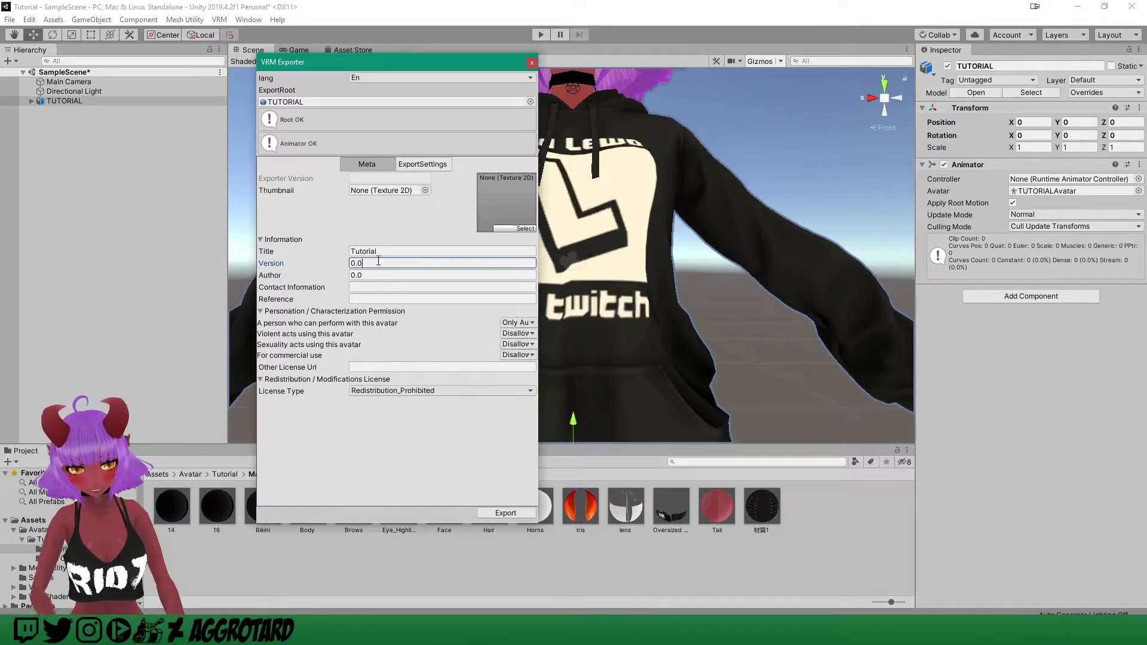
pyautogui.press('Tab')
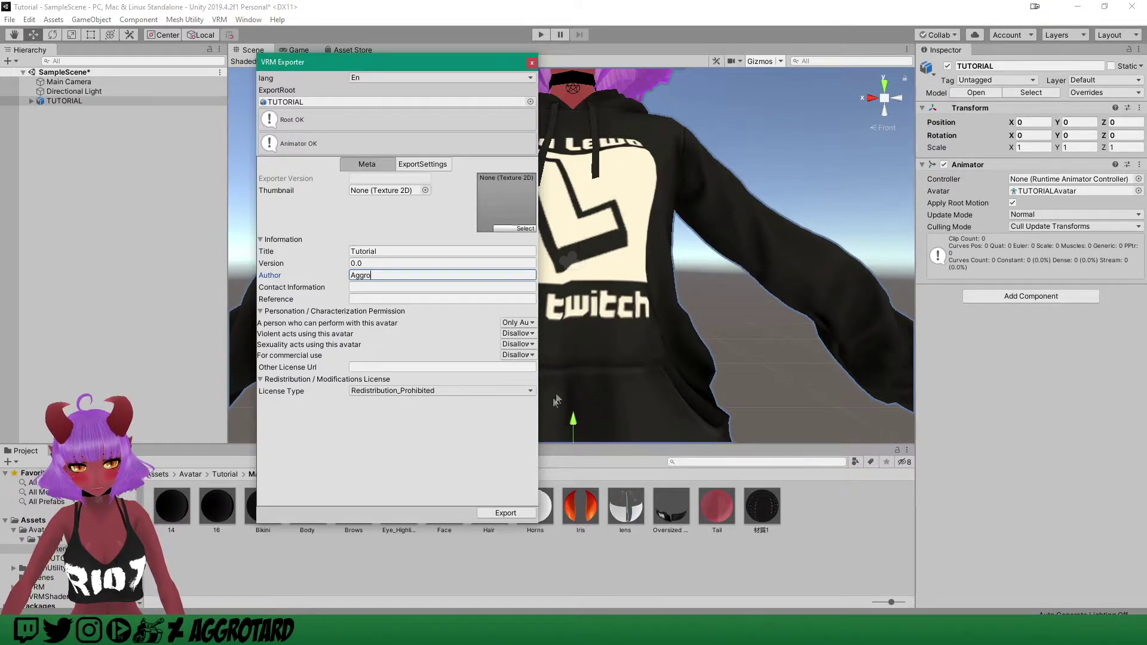
pyautogui.moveTo(541, 337)
pyautogui.mouseDown()
pyautogui.moveTo(561, 339)
pyautogui.moveTo(528, 339)
pyautogui.mouseUp()
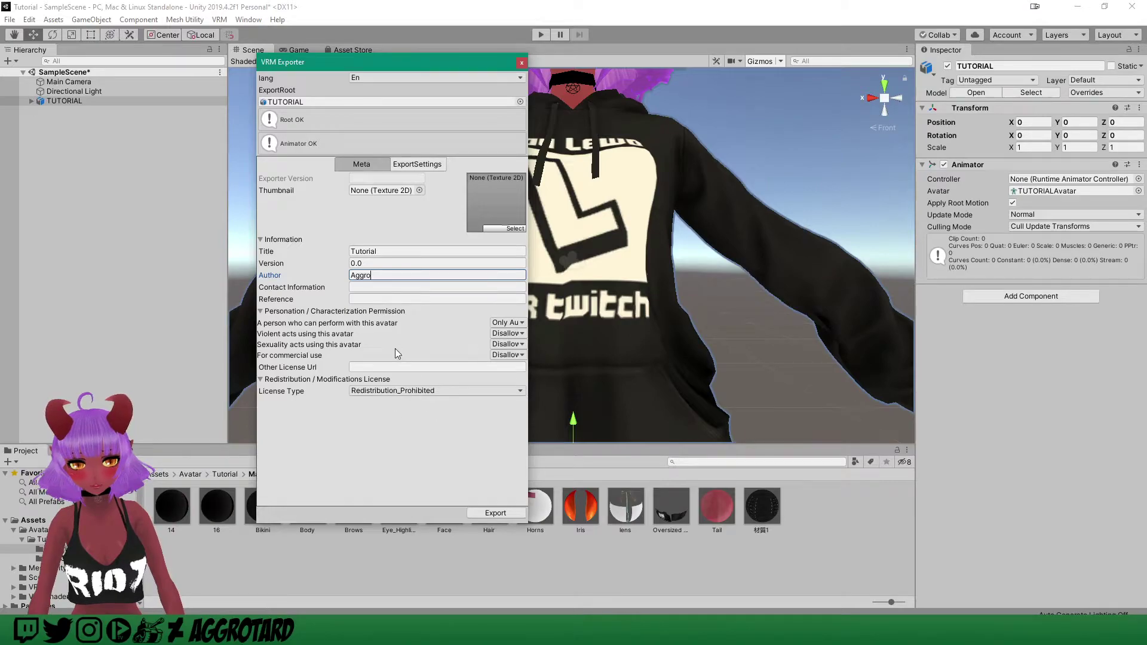
# - Enable Force T Pose in the export settings and start the VRM export
pyautogui.click(427, 164)
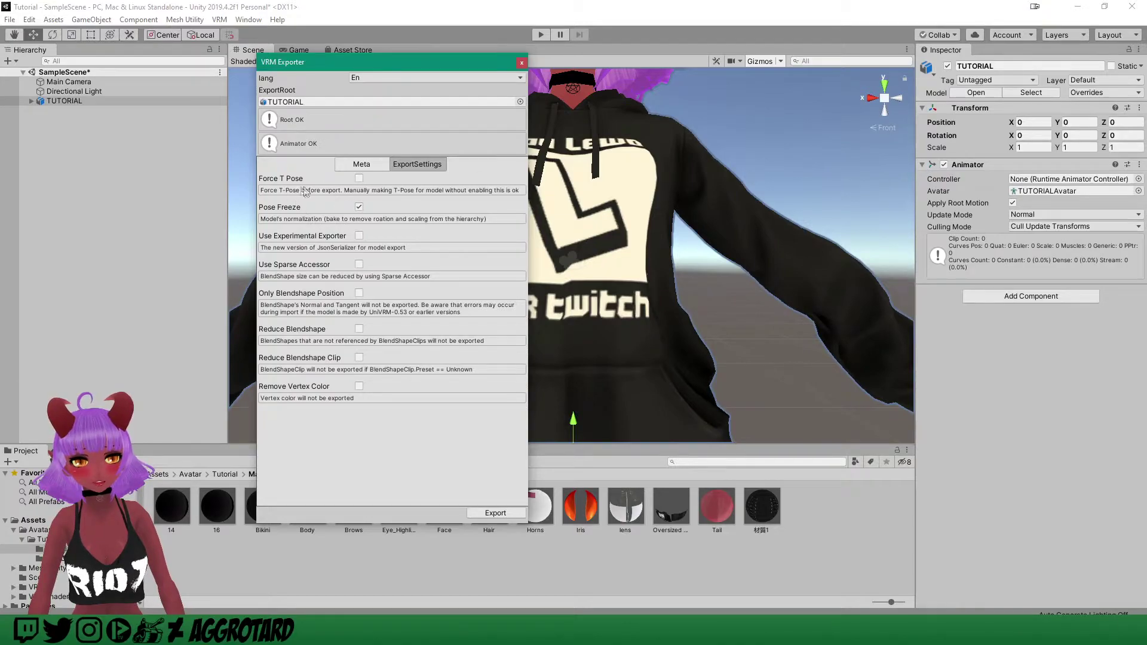
pyautogui.click(359, 178)
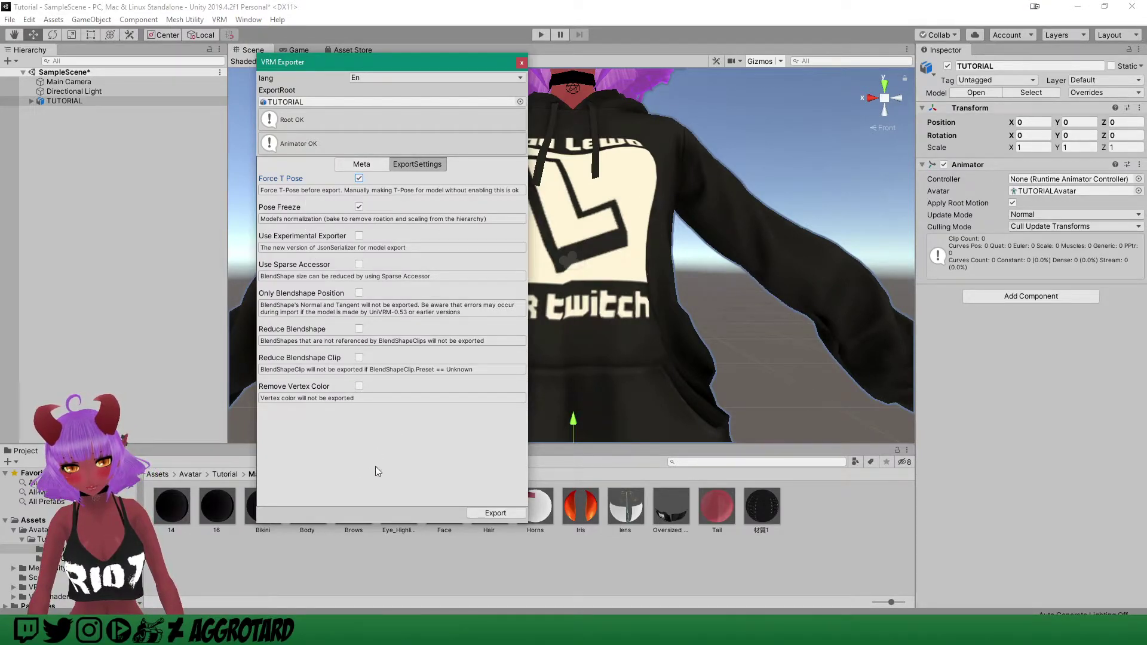
pyautogui.click(491, 514)
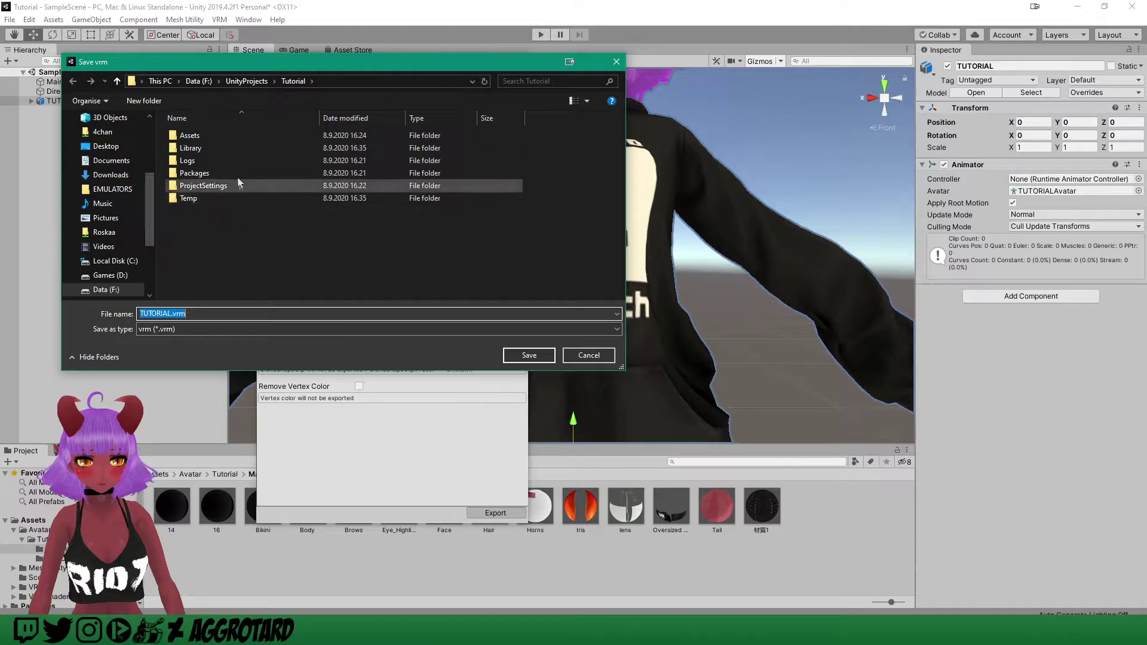
# - Create a VRM folder in Assets/Avatar/Tutorial and save the export there as TUTORIAL.vrm
pyautogui.doubleClick(224, 135)
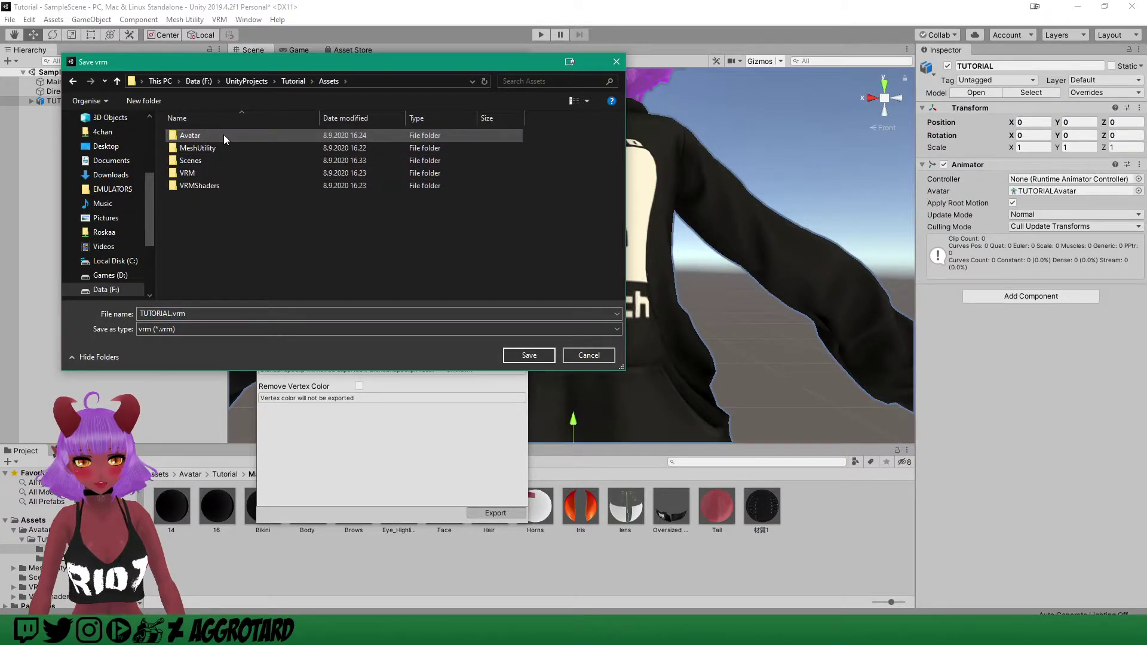
pyautogui.doubleClick(224, 134)
pyautogui.doubleClick(224, 135)
pyautogui.click(149, 101)
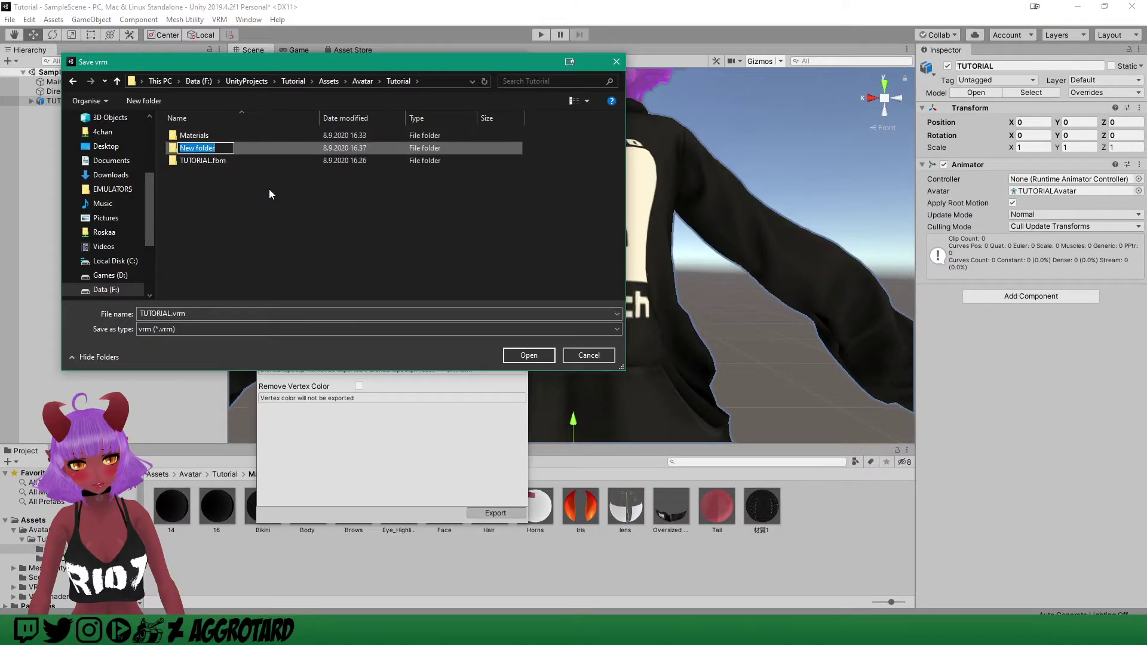
pyautogui.write('VRM')
pyautogui.press('Return')
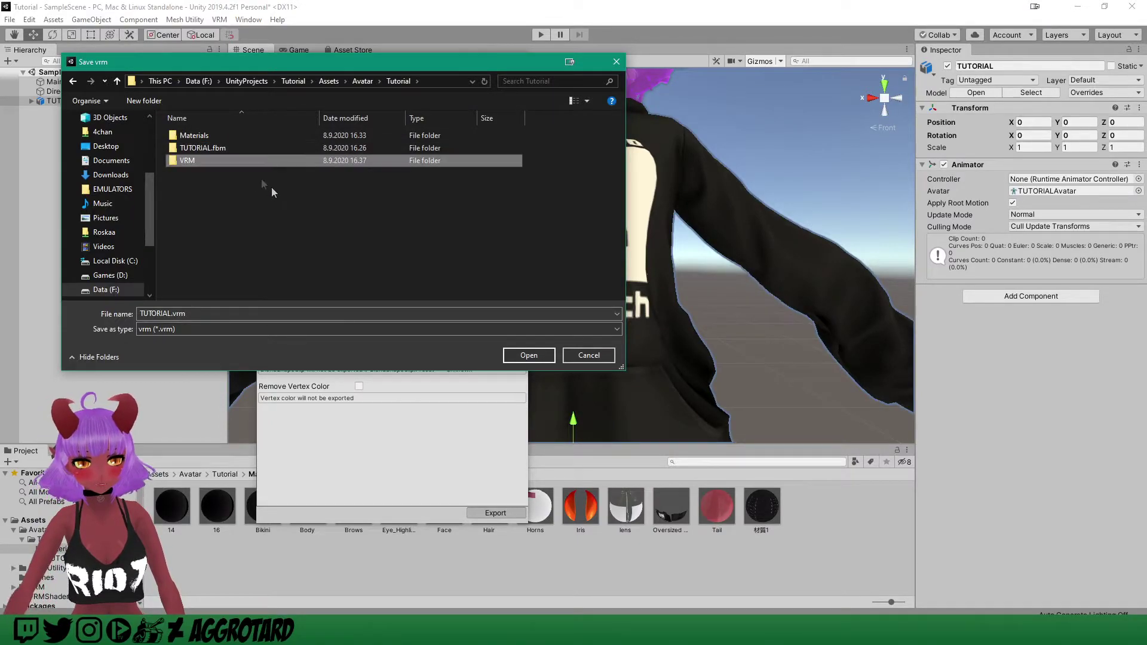
pyautogui.doubleClick(187, 161)
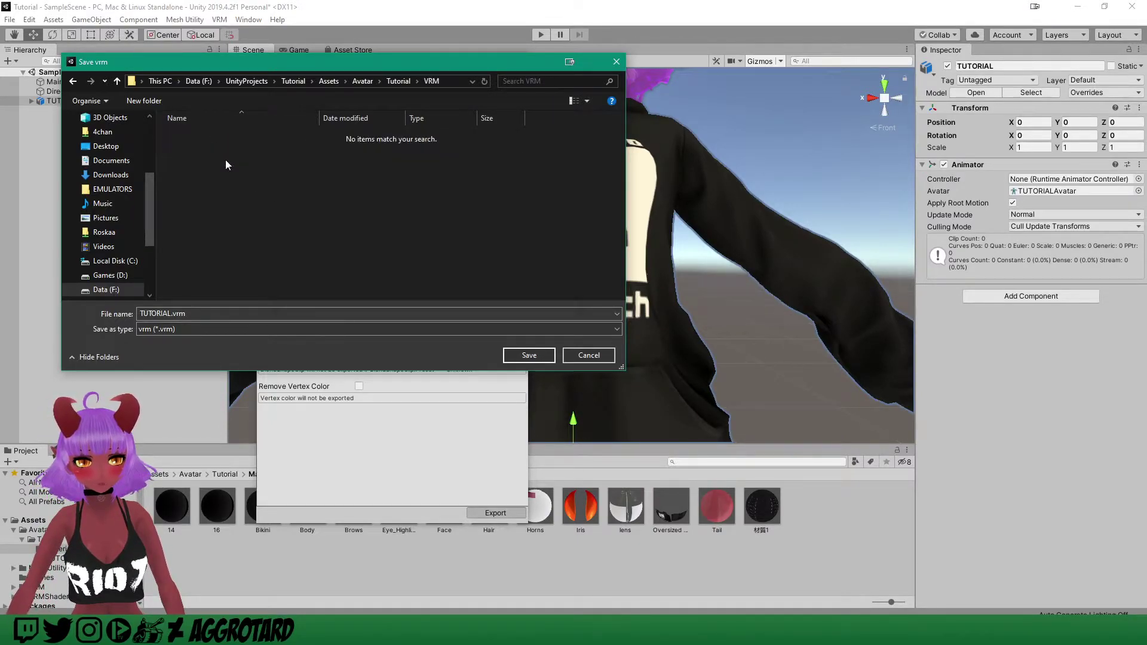
pyautogui.click(541, 357)
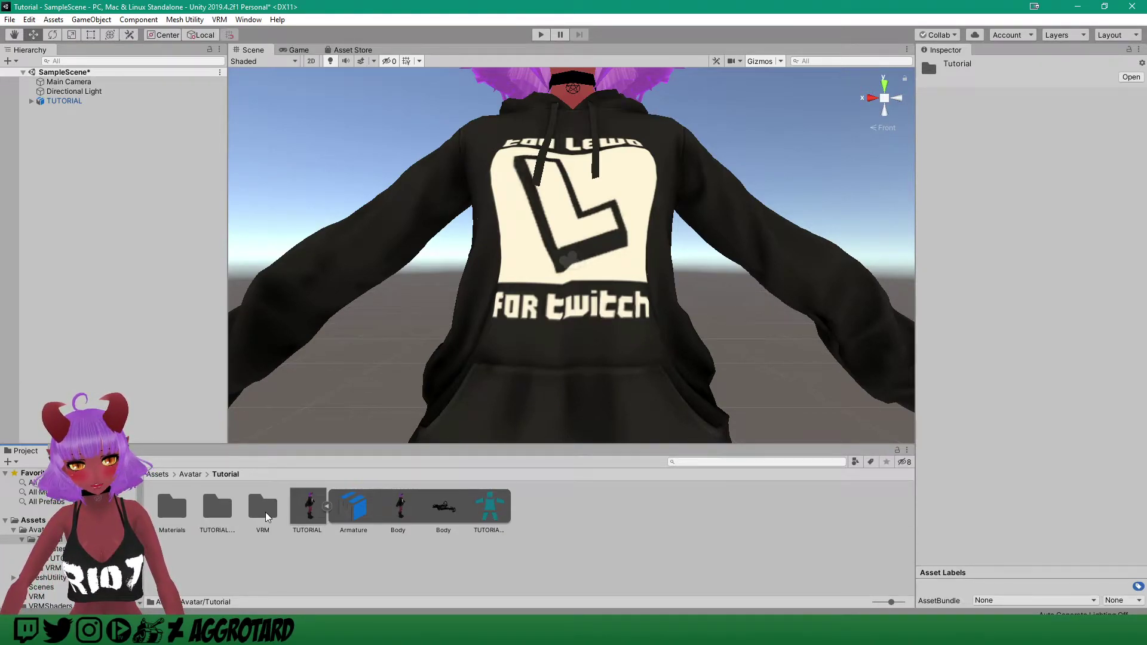
# - Open the exported avatar's VRM folder and deactivate the original TUTORIAL model in the scene
pyautogui.doubleClick(264, 509)
pyautogui.scroll(-5, 577, 268)
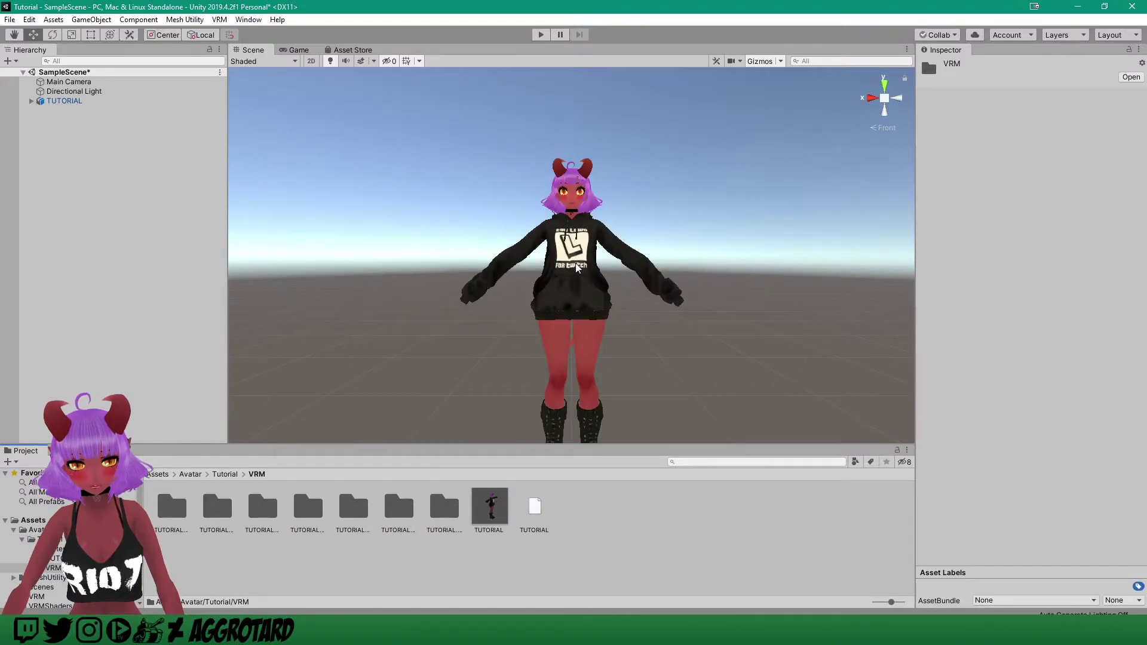
pyautogui.click(63, 101)
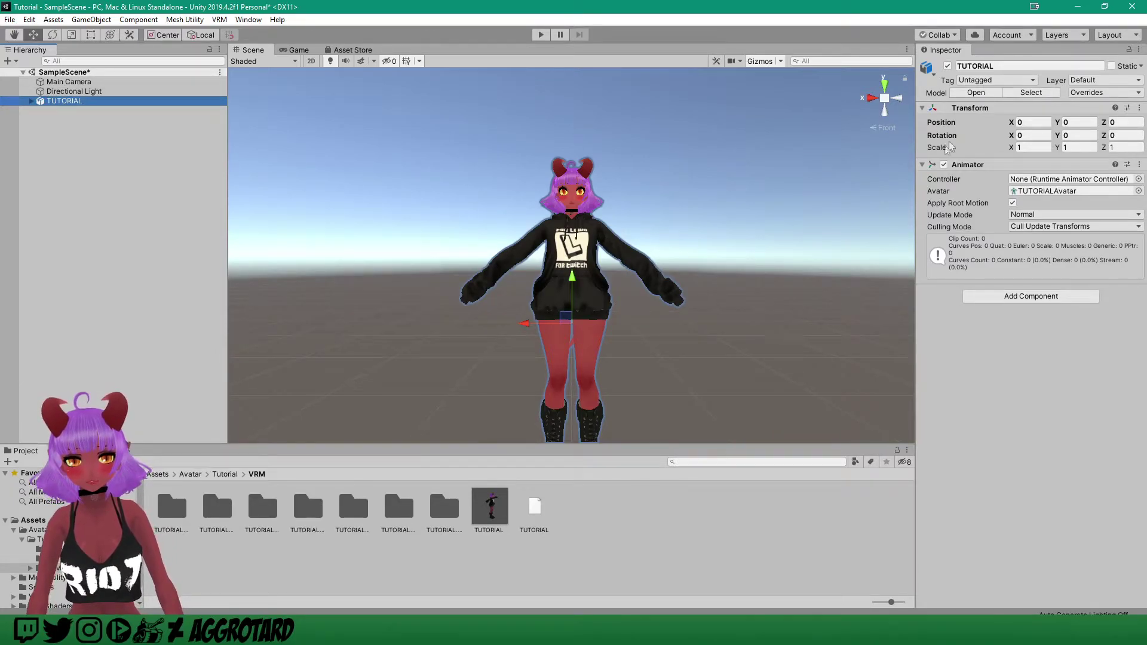
pyautogui.click(949, 66)
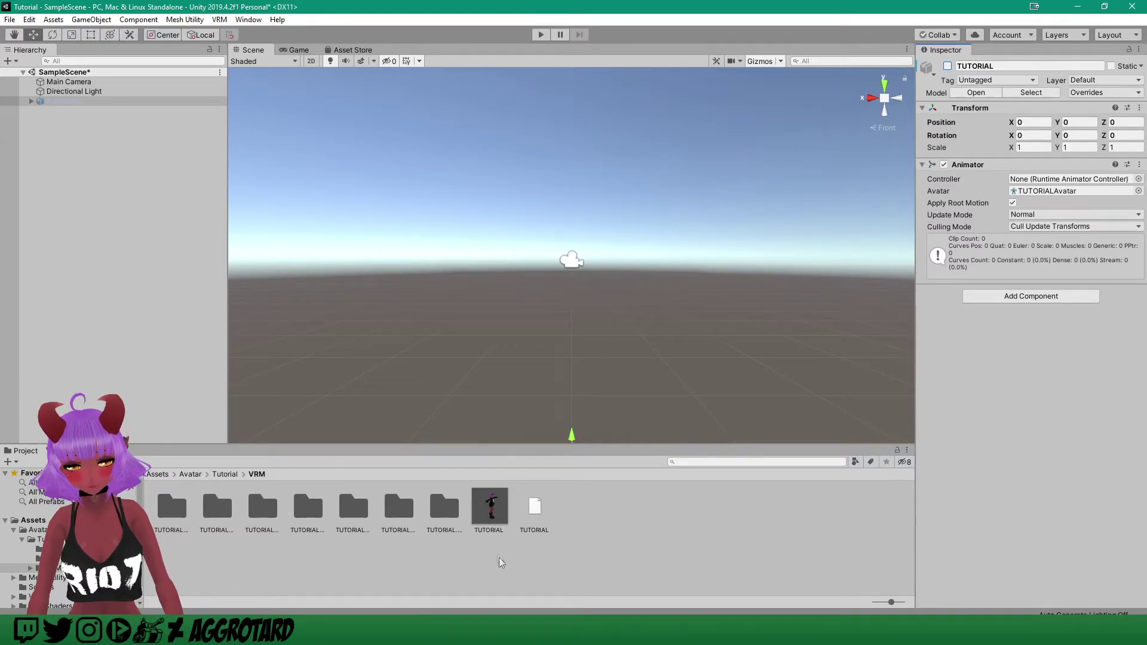
# - Add the exported TUTORIAL prefab from the VRM folder to the scene hierarchy
pyautogui.click(498, 505)
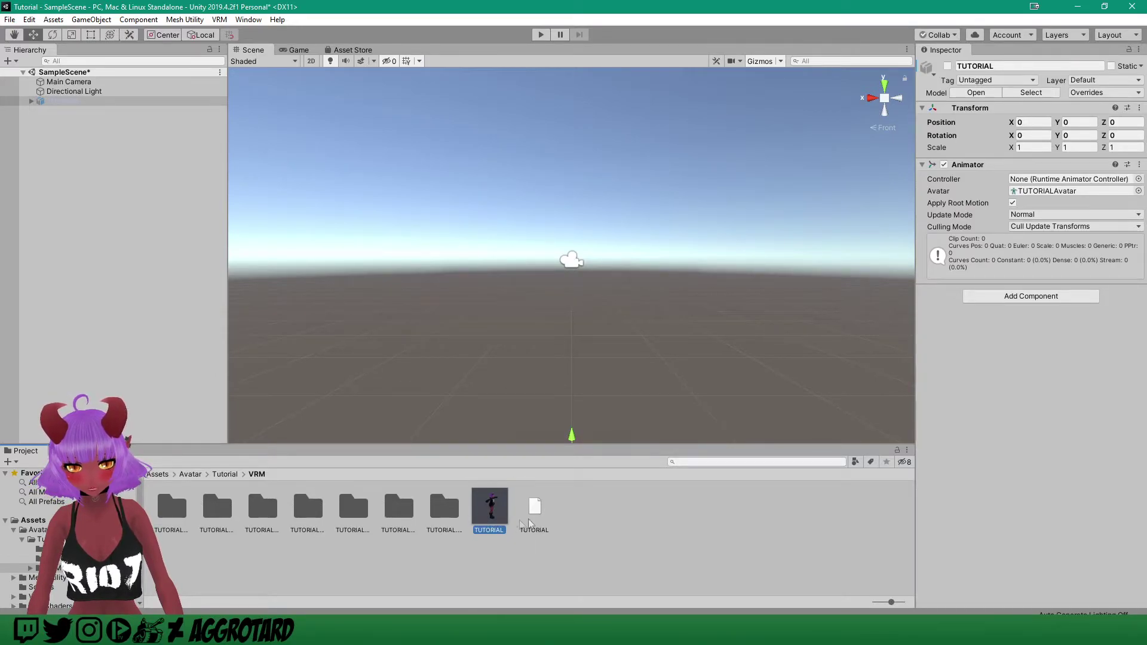
pyautogui.click(492, 514)
pyautogui.moveTo(492, 514); pyautogui.dragTo(89, 159)
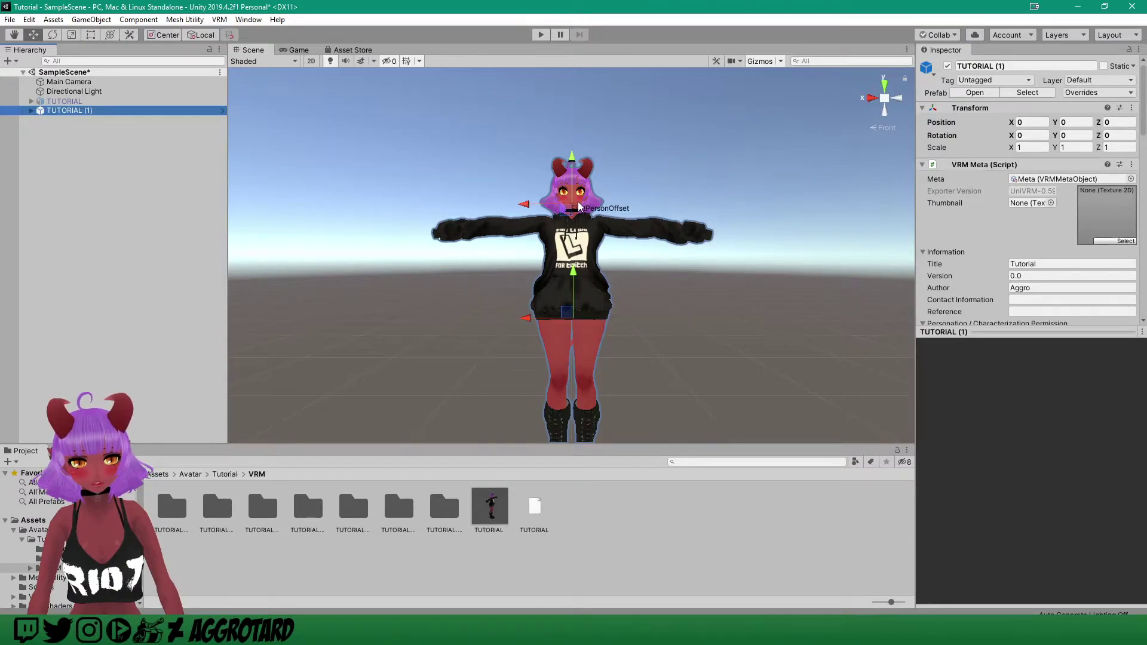
pyautogui.scroll(2, 605, 195)
pyautogui.moveTo(605, 195); pyautogui.dragTo(603, 256, button='middle')
pyautogui.scroll(4, 584, 236)
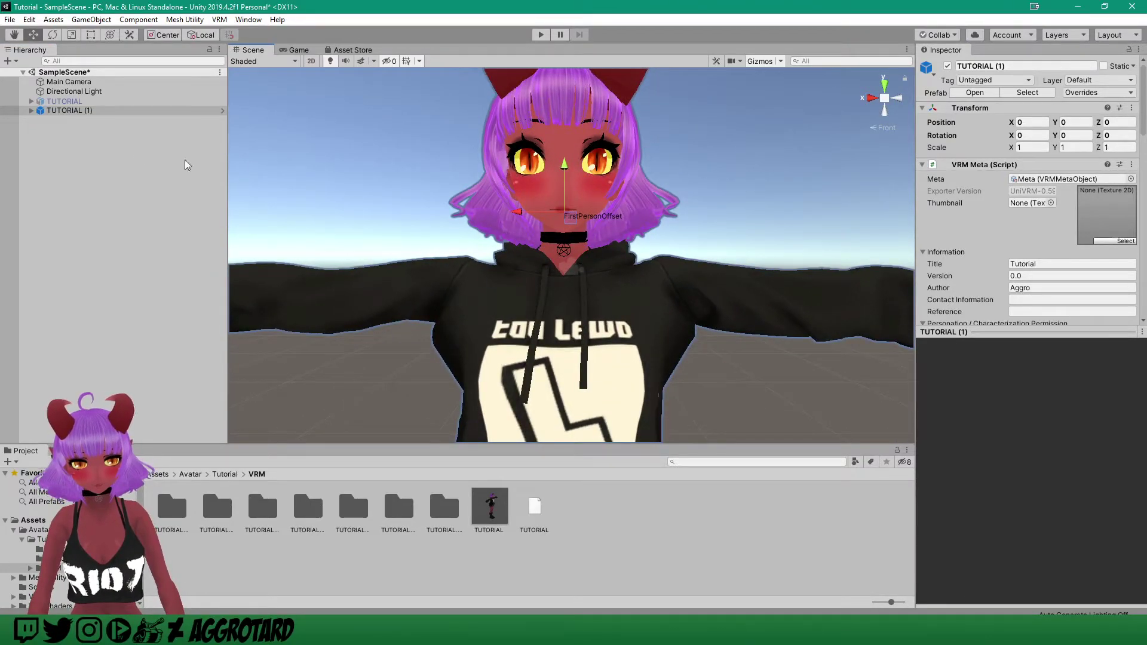
# - Expand TUTORIAL (1), collapse its preview, and select its secondary object to show the VRM Spring Bone settings
pyautogui.click(59, 112)
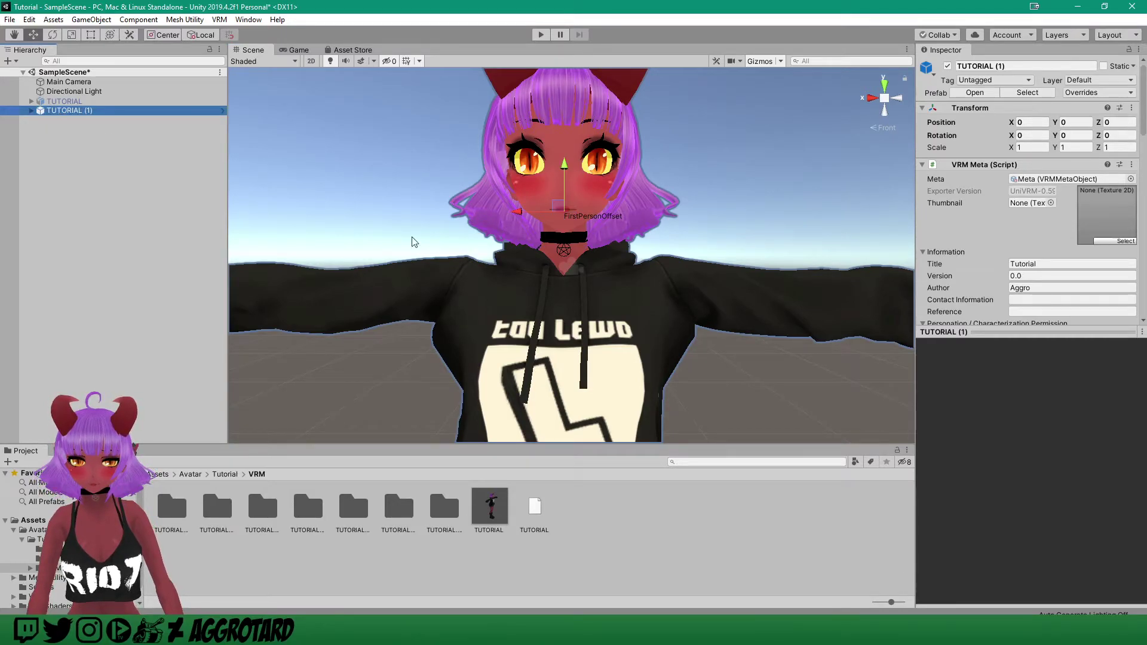
pyautogui.click(1037, 333)
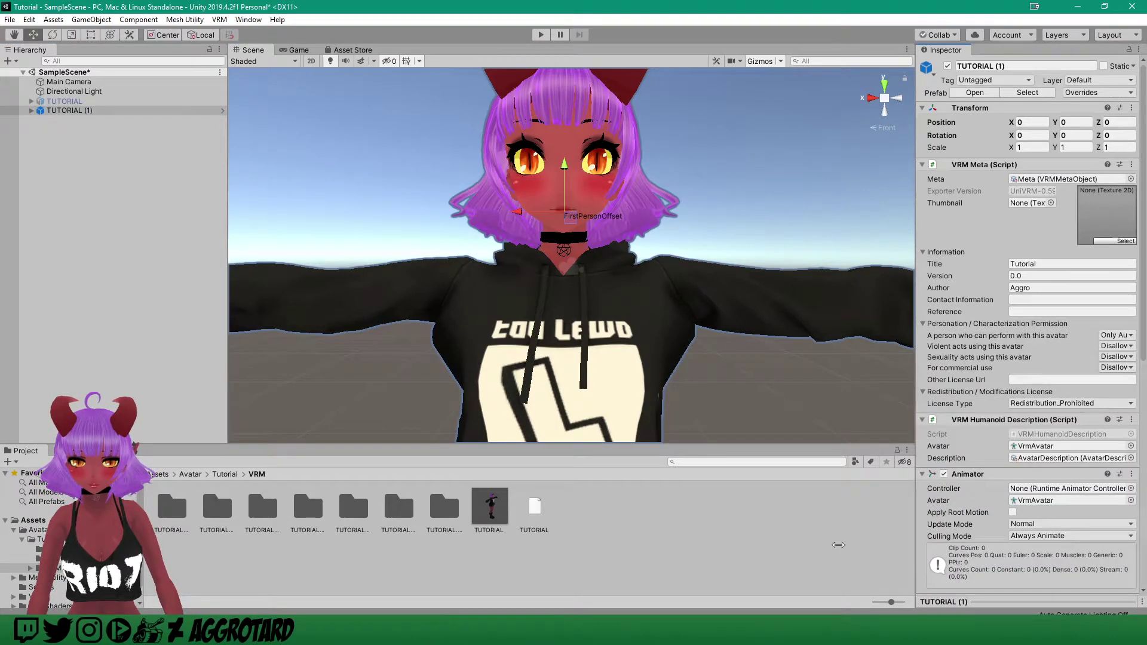
pyautogui.click(32, 111)
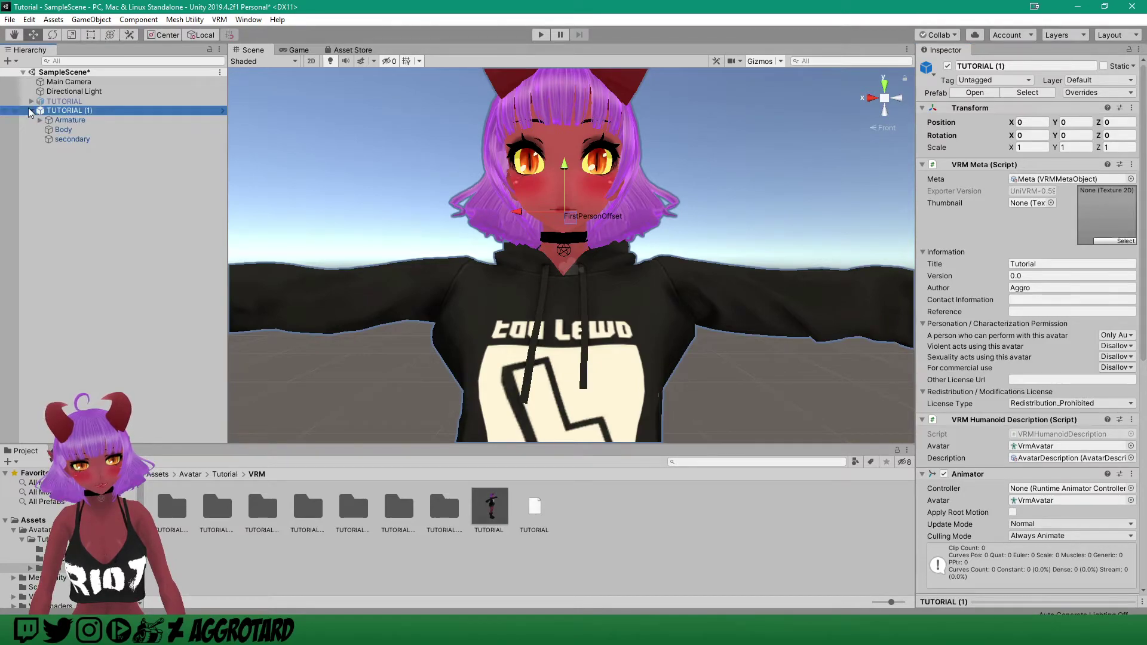
pyautogui.click(32, 111)
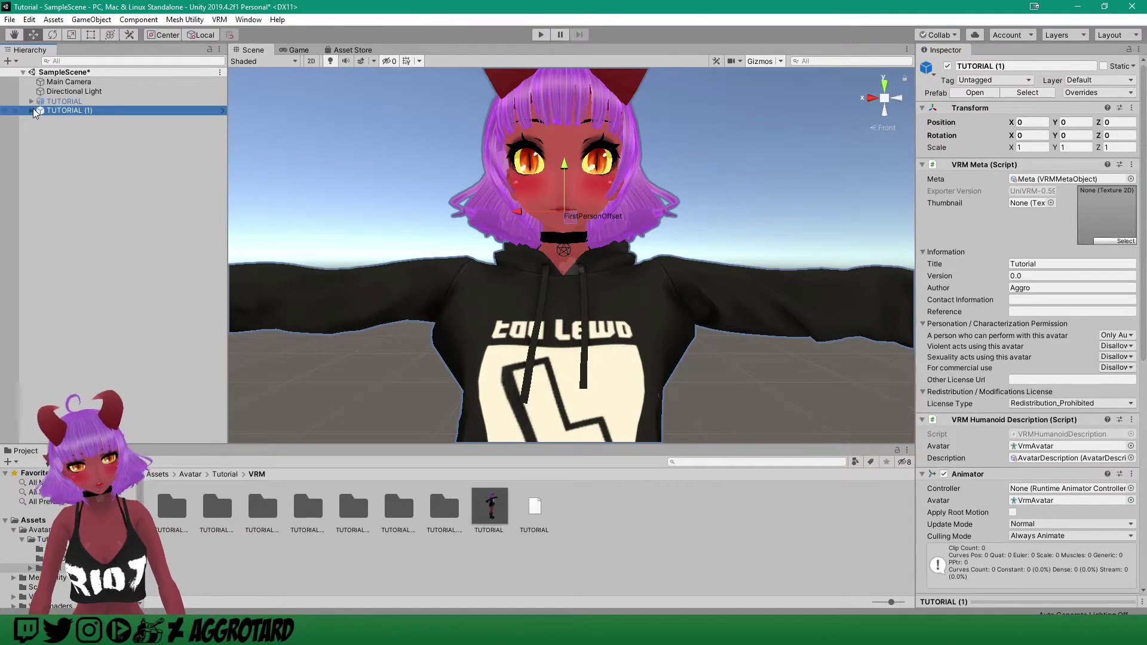
pyautogui.click(32, 111)
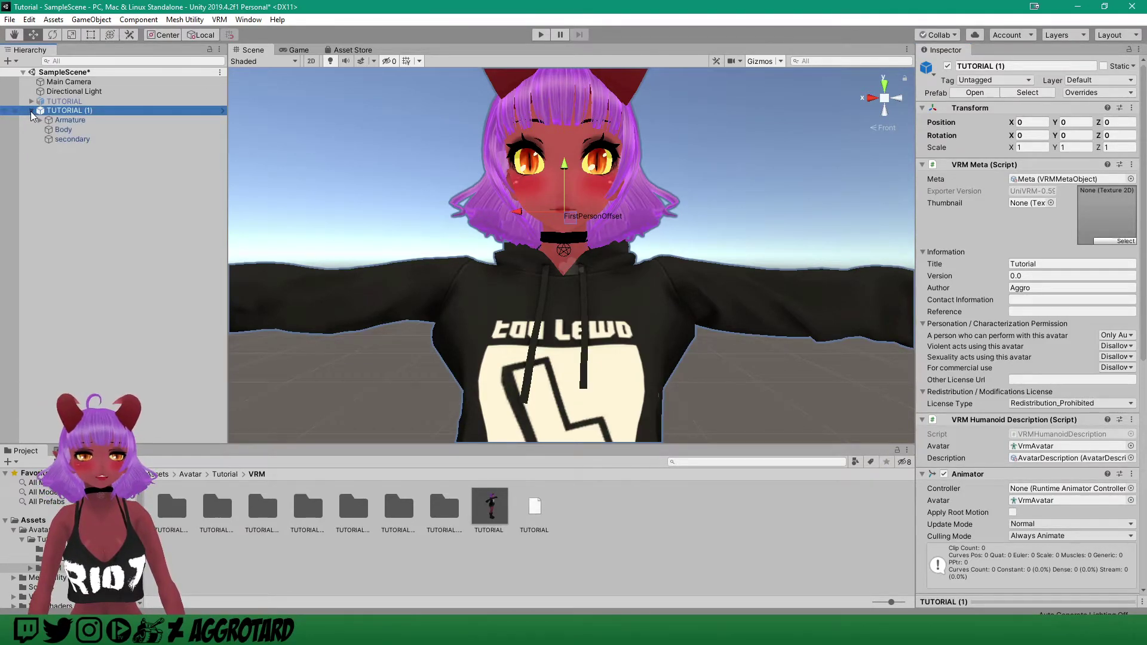
pyautogui.click(67, 140)
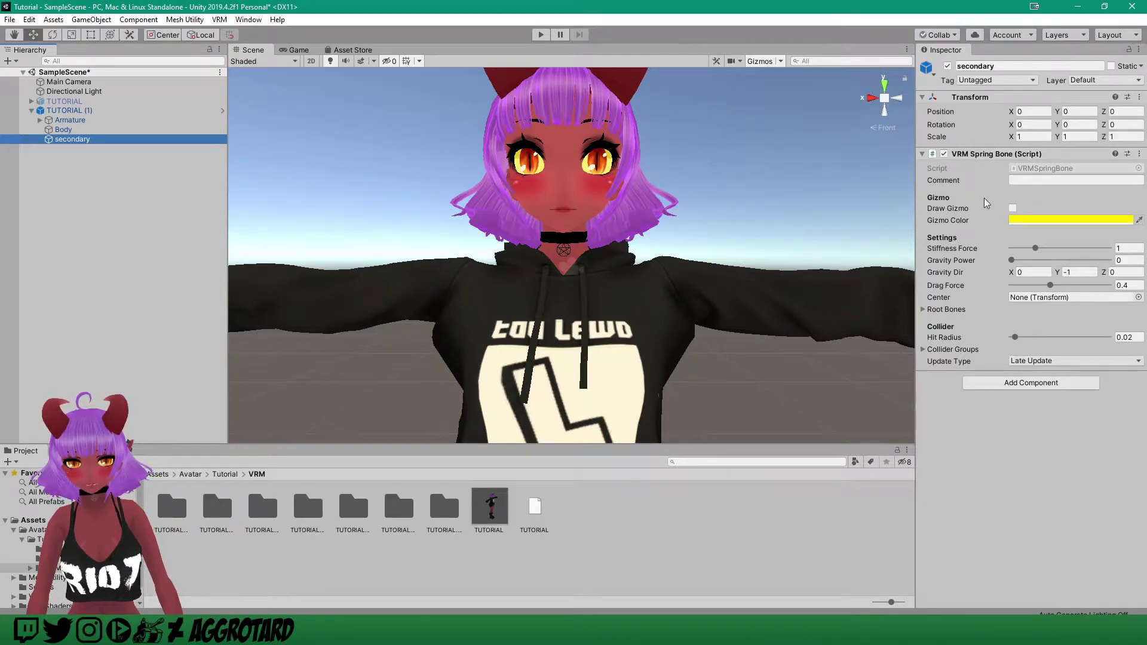
pyautogui.scroll(-6, 678, 266)
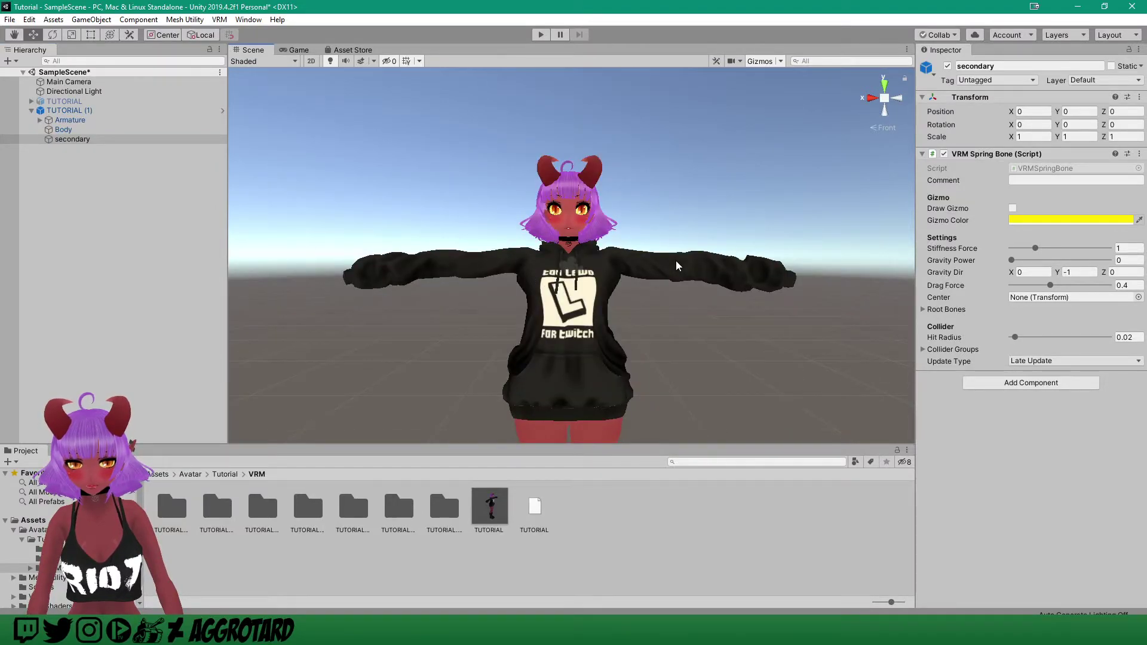
pyautogui.scroll(5, 610, 248)
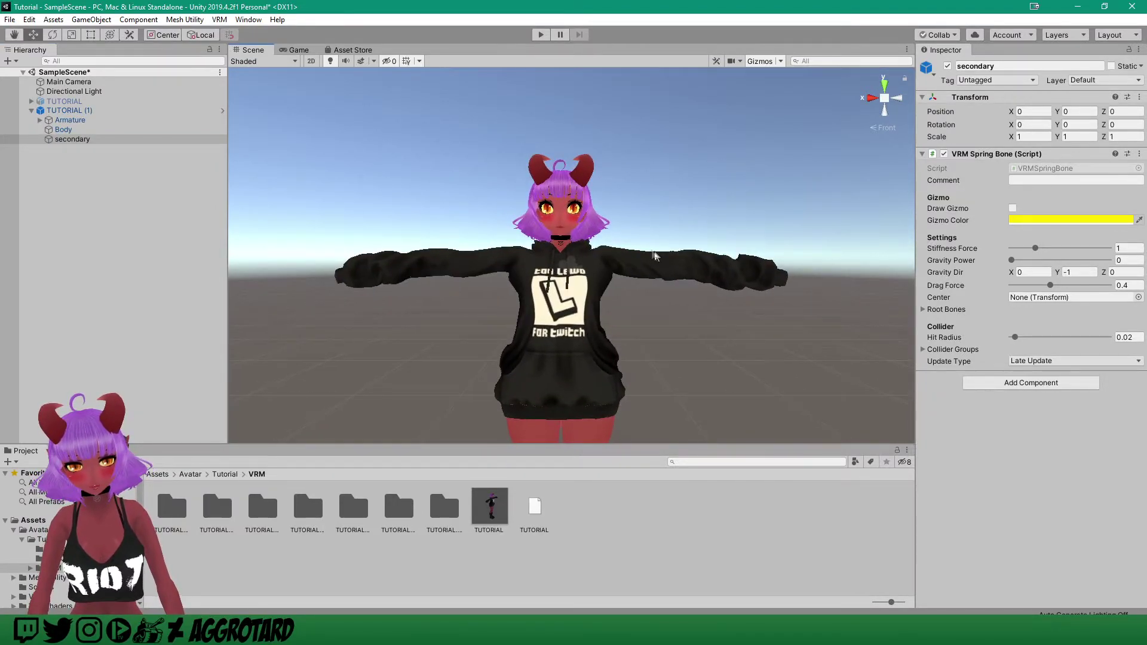
pyautogui.scroll(-4, 608, 247)
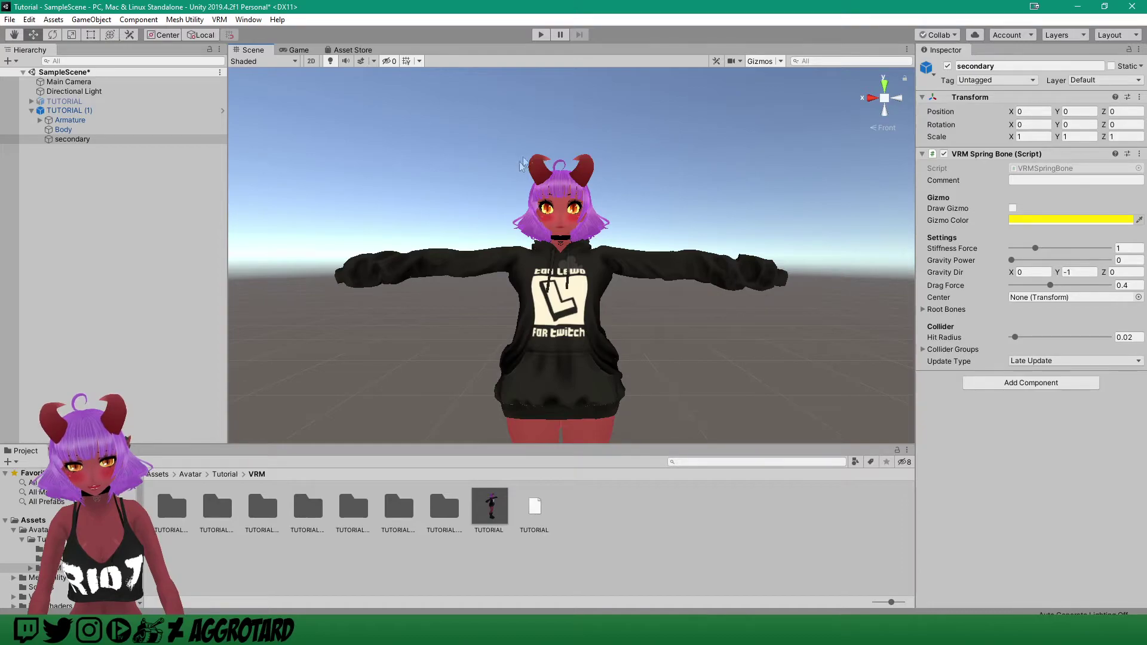
pyautogui.moveTo(579, 279); pyautogui.dragTo(590, 193, button='middle')
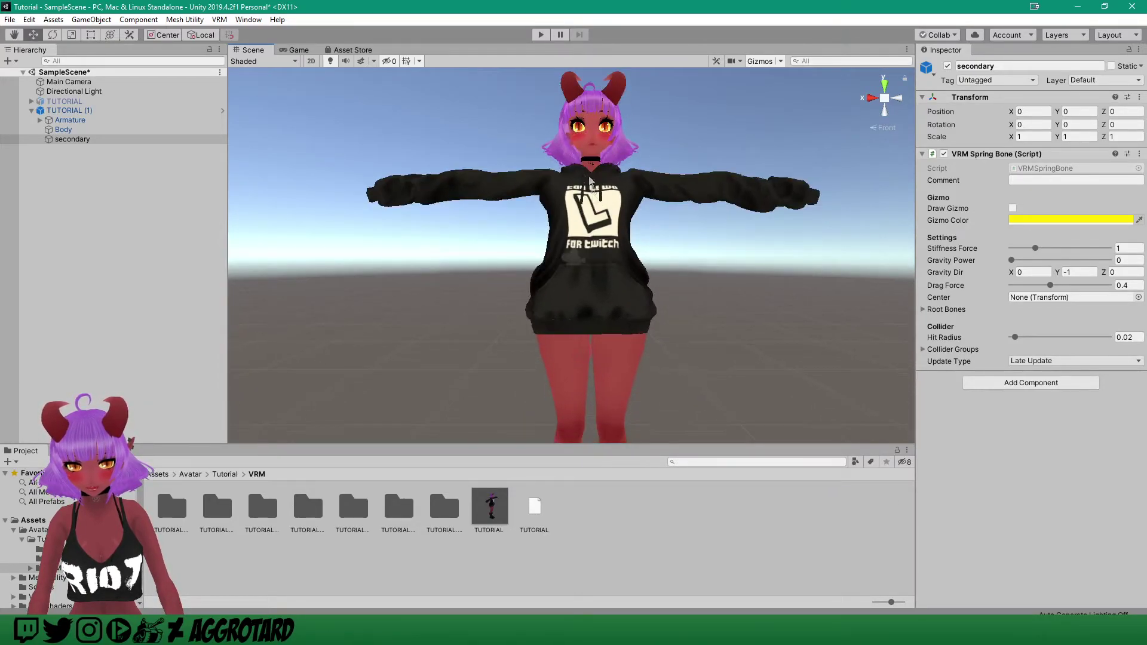
pyautogui.moveTo(568, 150); pyautogui.dragTo(564, 202, button='middle')
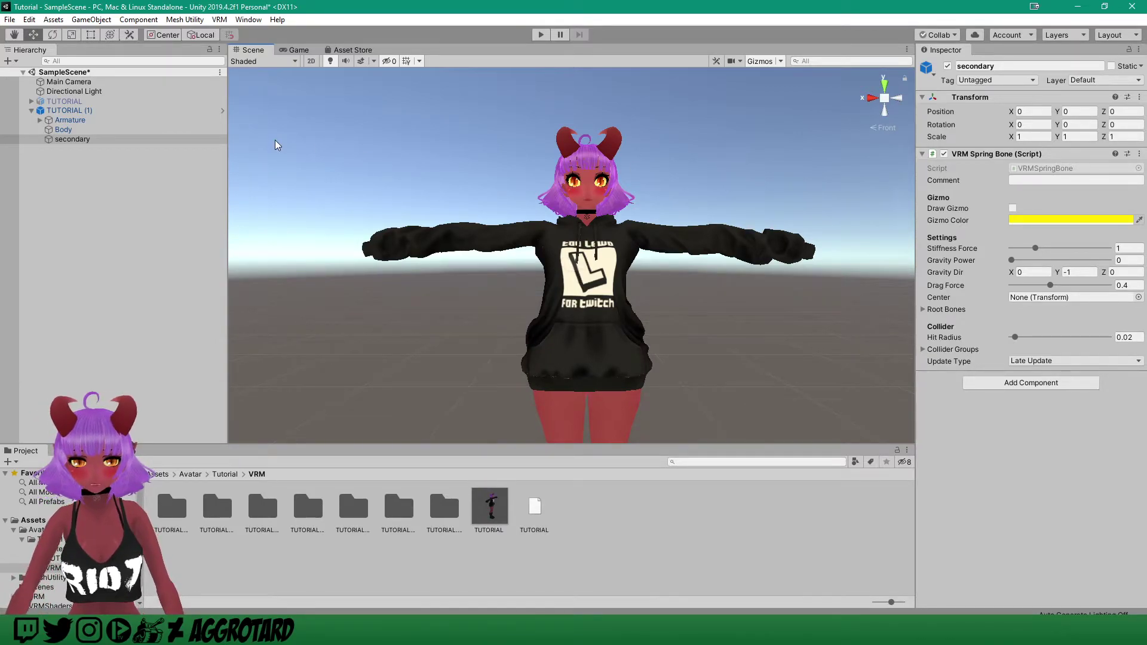
pyautogui.scroll(1, 630, 182)
pyautogui.scroll(-1, 631, 182)
pyautogui.moveTo(750, 191); pyautogui.dragTo(732, 185, button='middle')
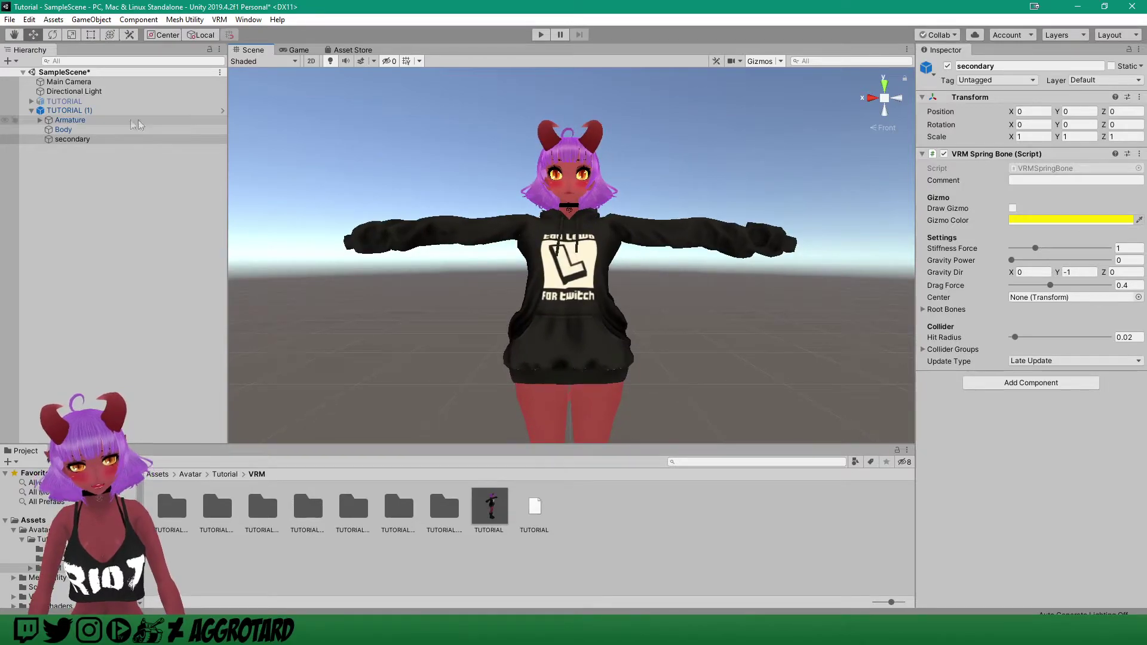
# - Expand the TUTORIAL (1) armature through Hips, Spine, Chest, Neck and Head, and identify the front and back hair root bones
pyautogui.click(40, 120)
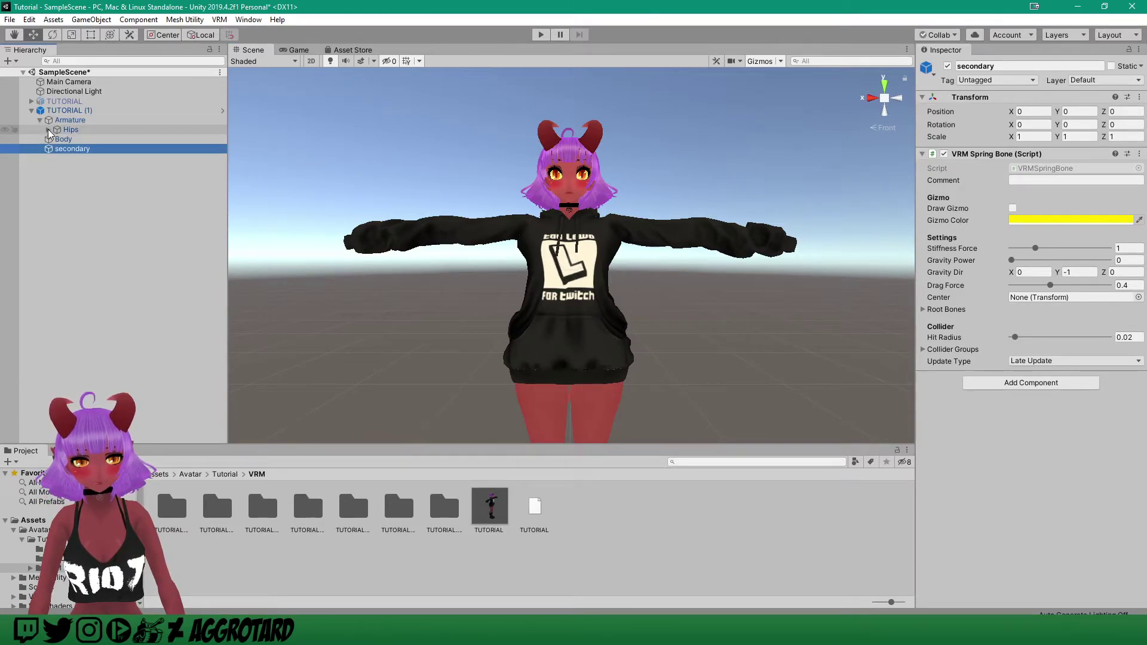
pyautogui.click(49, 131)
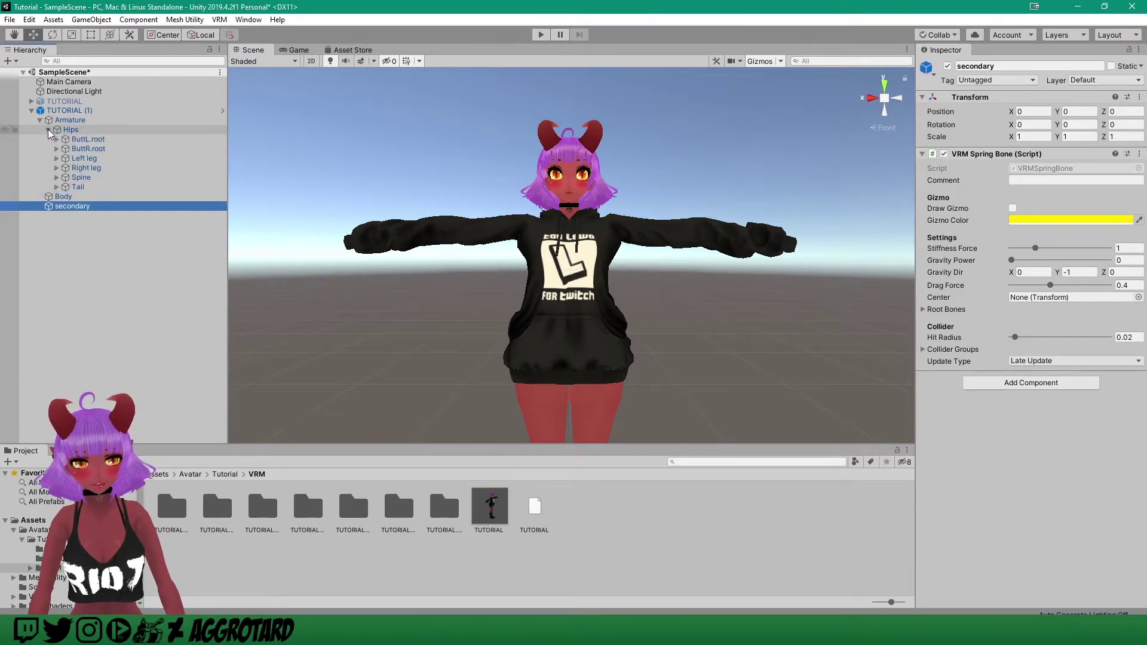
pyautogui.click(57, 178)
pyautogui.click(65, 187)
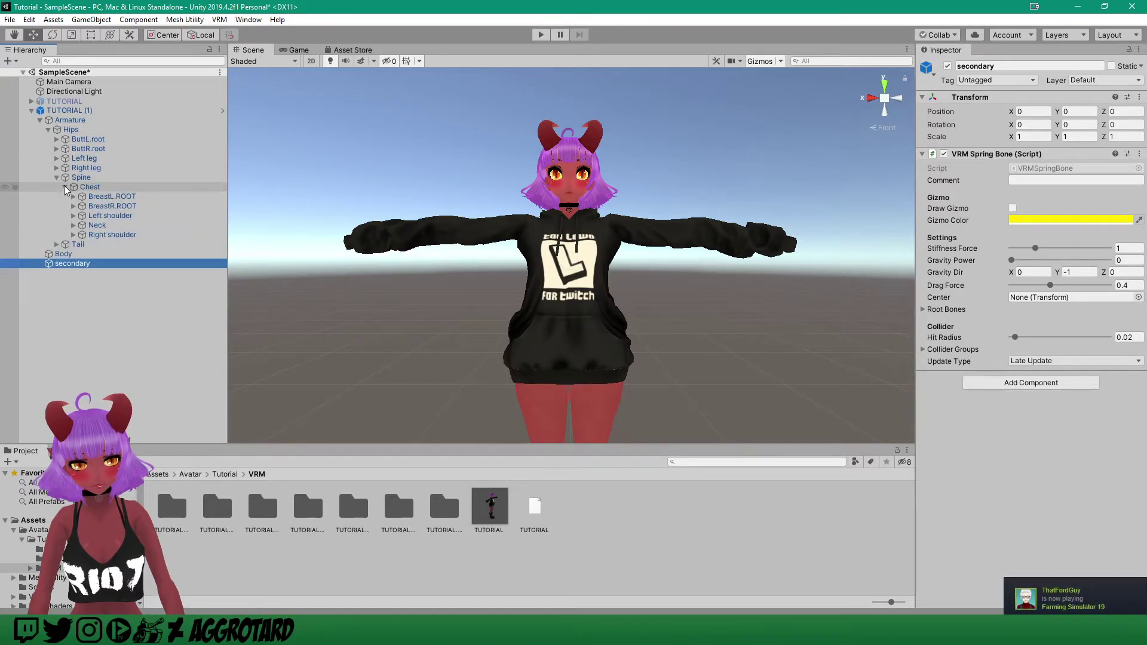
pyautogui.click(73, 225)
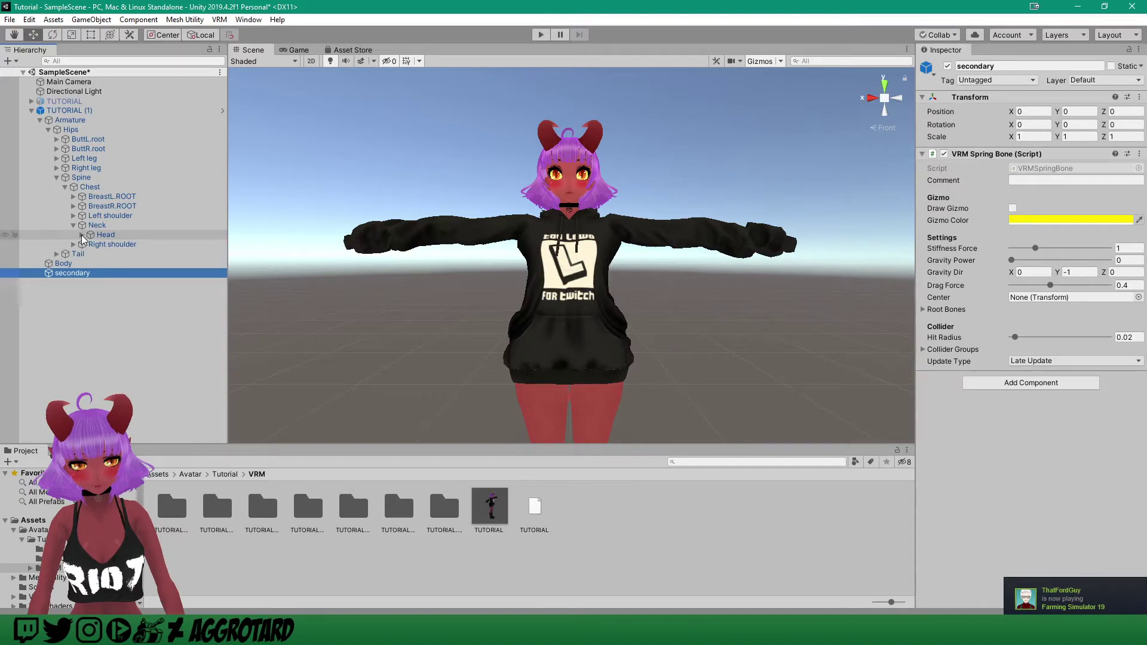
pyautogui.click(82, 234)
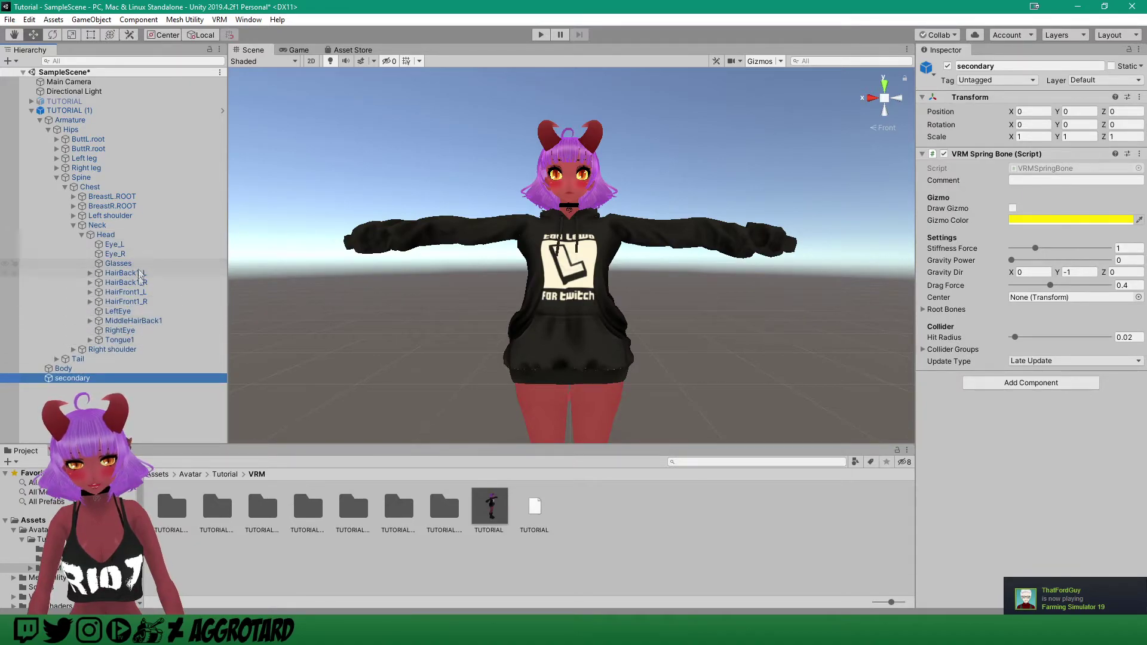
pyautogui.click(144, 282)
pyautogui.click(155, 292)
pyautogui.click(156, 302)
pyautogui.click(158, 321)
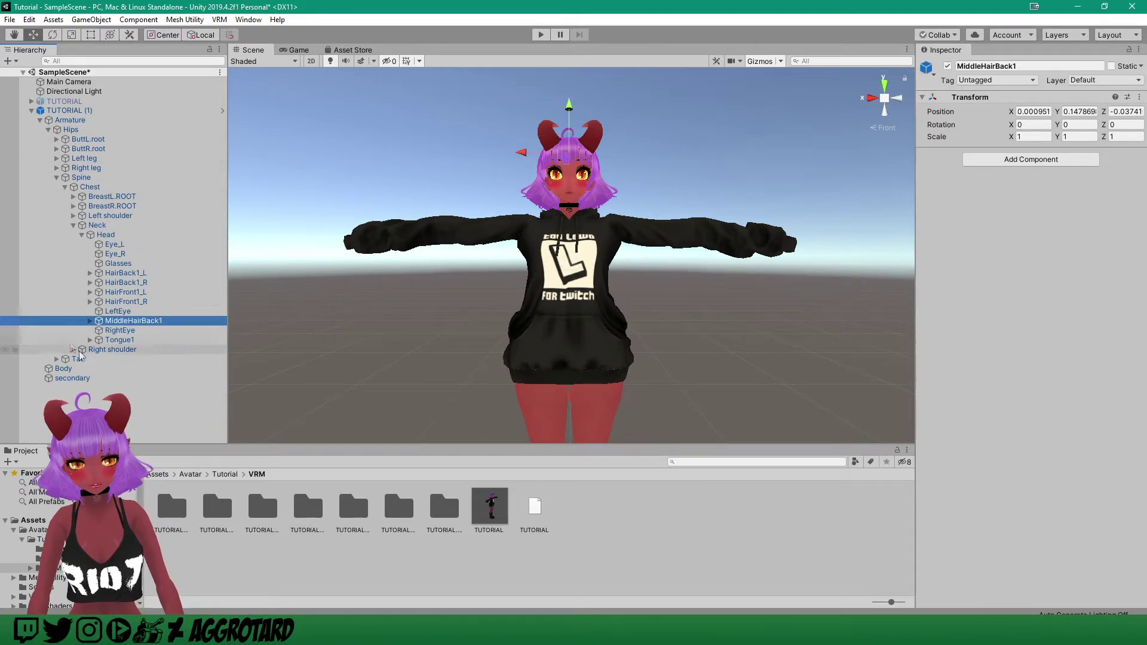
# - Set the Root Bones size to 5 in the secondary object's VRM Spring Bone
pyautogui.click(72, 378)
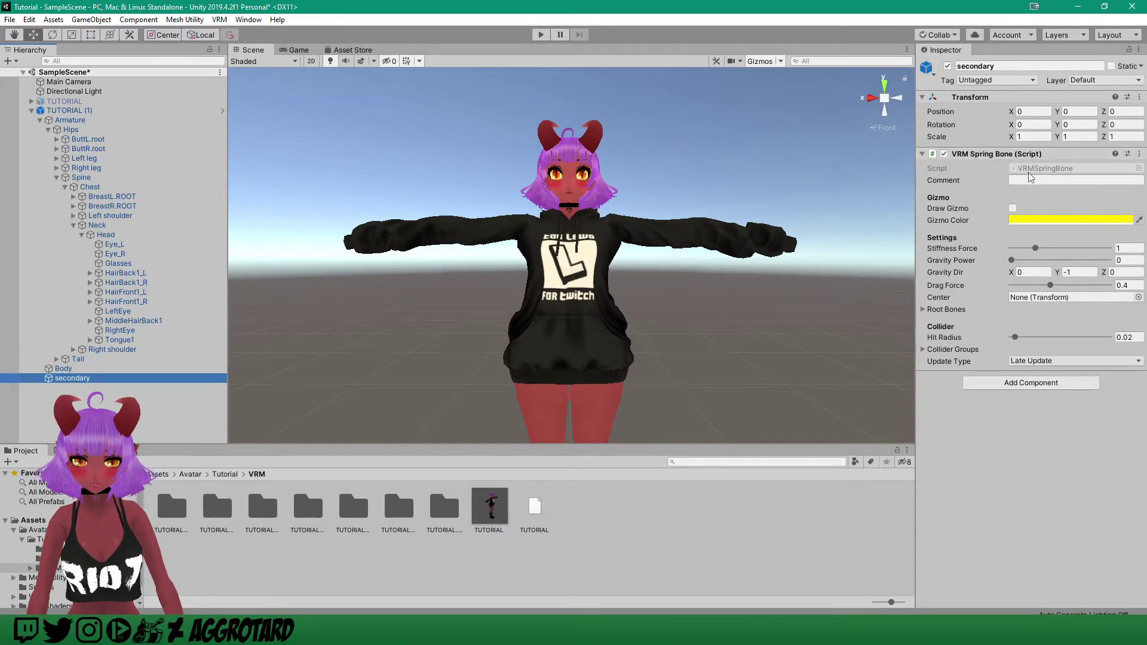
pyautogui.click(934, 311)
pyautogui.click(1024, 321)
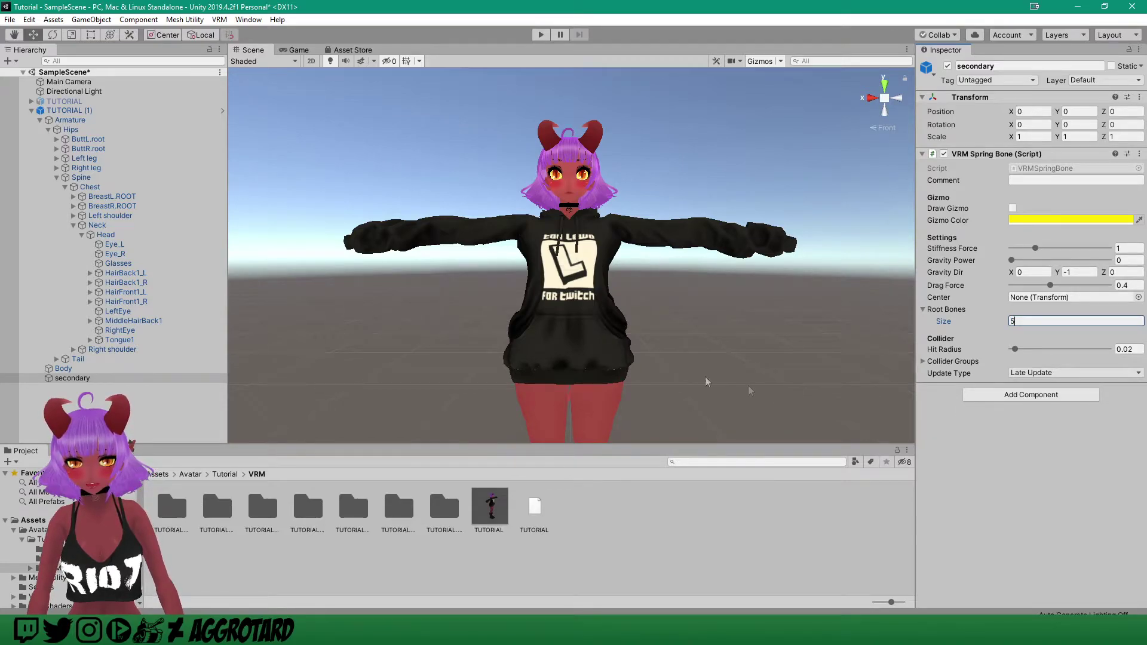
pyautogui.click(1021, 431)
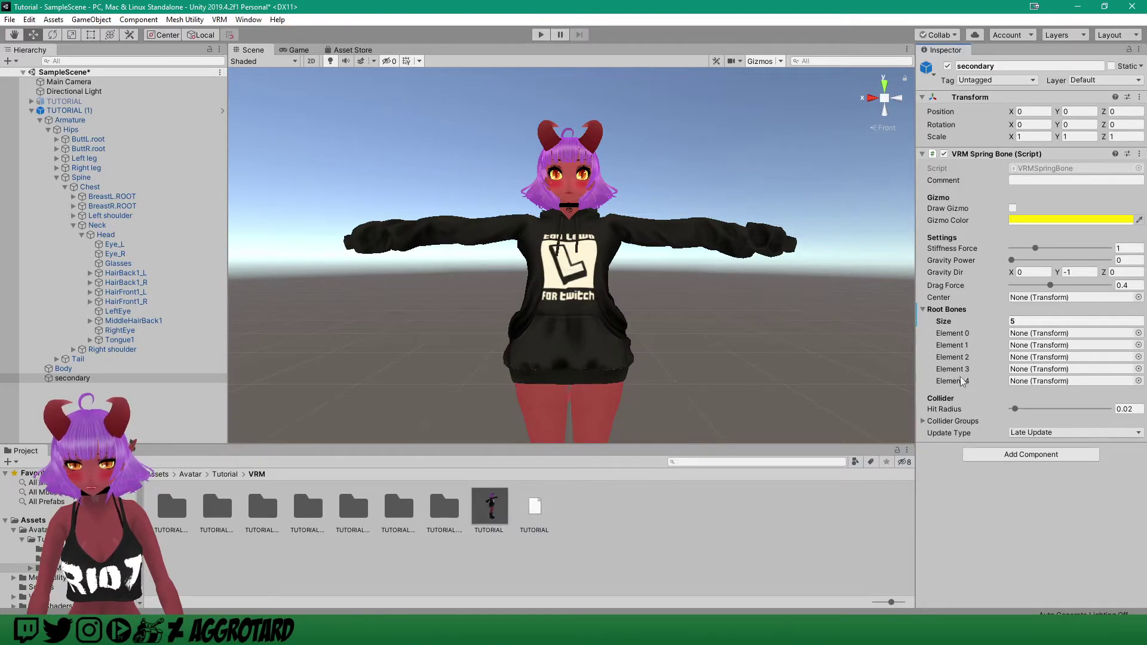
# - Assign HairBack1_L, HairBack1_R, MiddleHairBack1, HairFront1_L and HairFront1_R to root bone elements 0 through 4, in that order
pyautogui.moveTo(129, 286); pyautogui.dragTo(1027, 337)
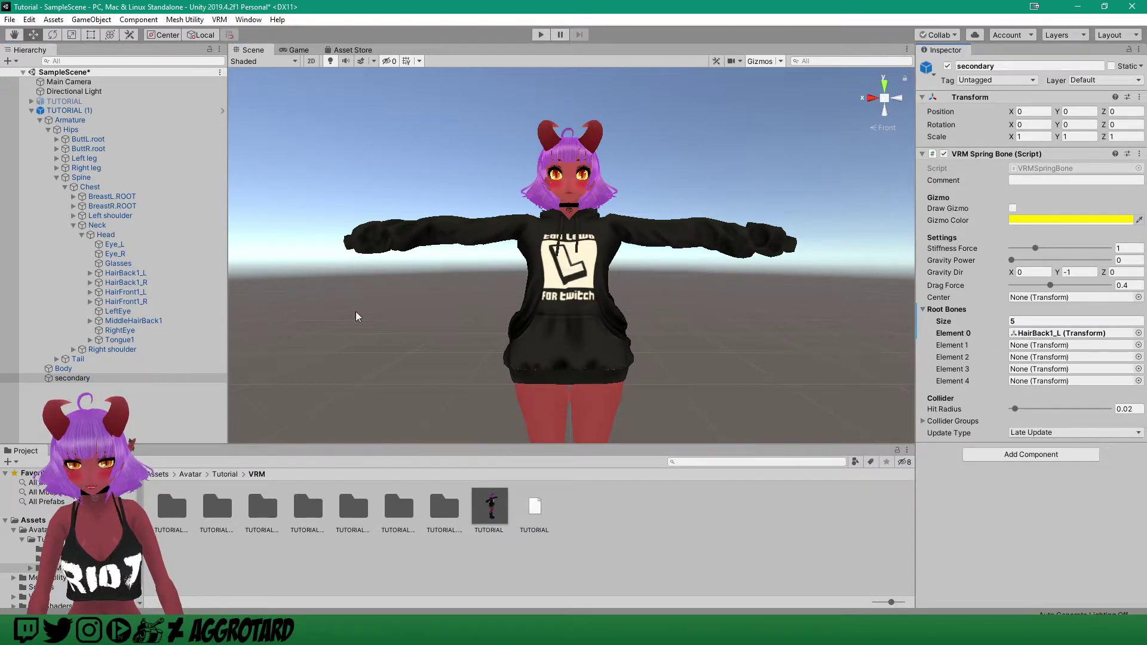
pyautogui.moveTo(122, 286); pyautogui.dragTo(1040, 346)
pyautogui.moveTo(132, 321); pyautogui.dragTo(1051, 357)
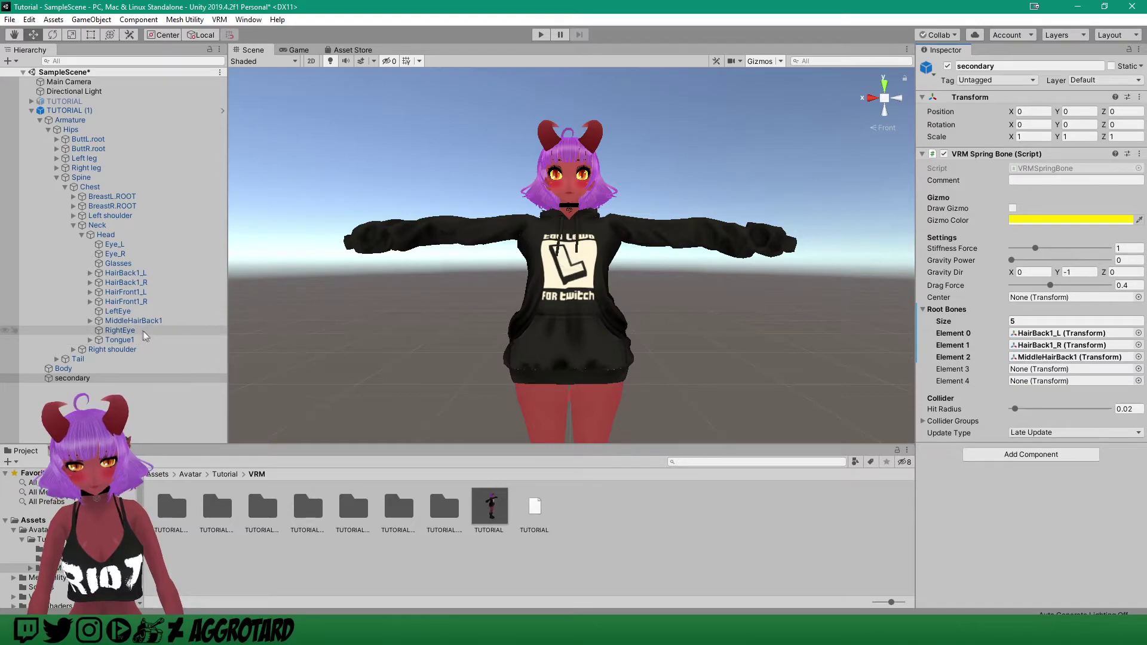
pyautogui.moveTo(119, 292); pyautogui.dragTo(1061, 371)
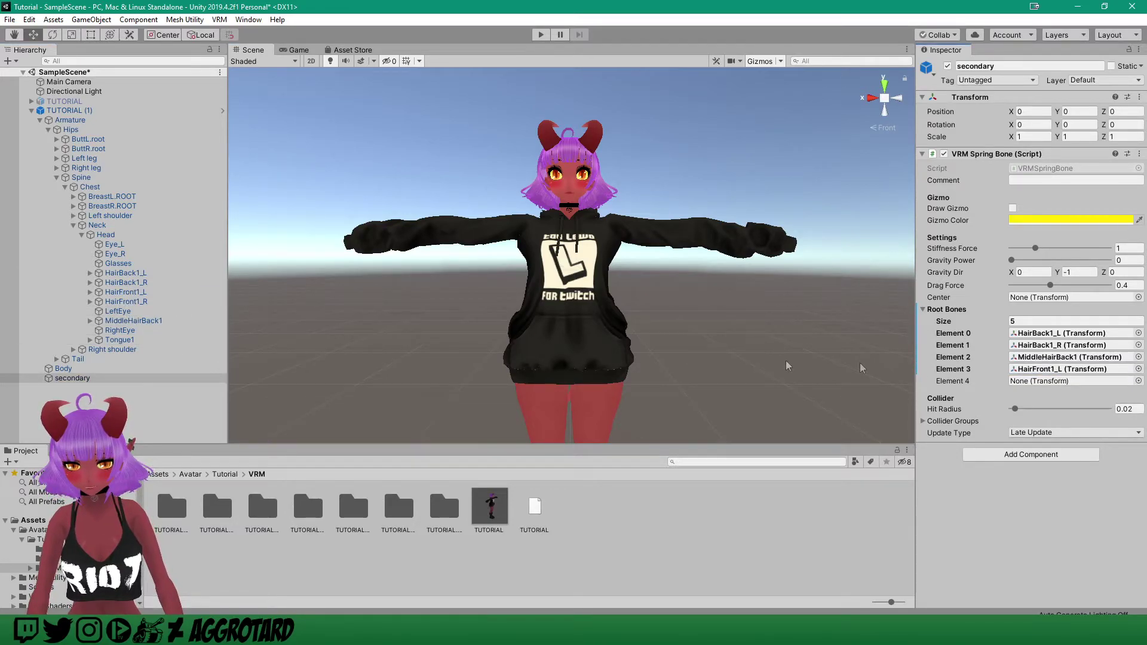
pyautogui.moveTo(122, 301); pyautogui.dragTo(1058, 384)
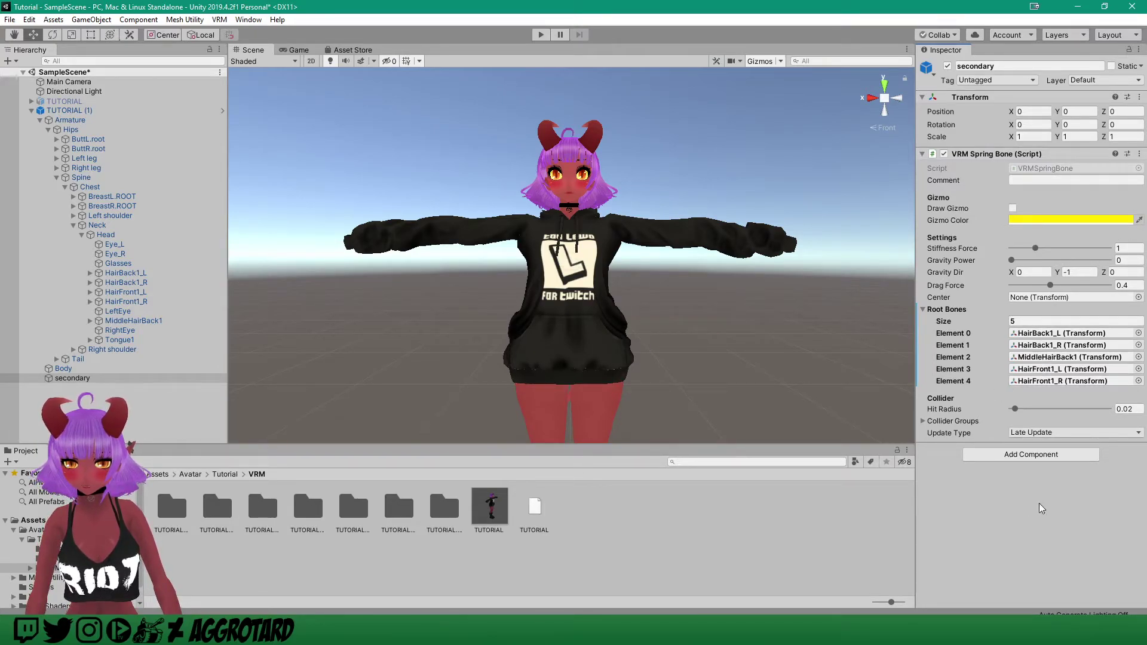
# - Add a second VRM Spring Bone component to the secondary object
pyautogui.click(1026, 455)
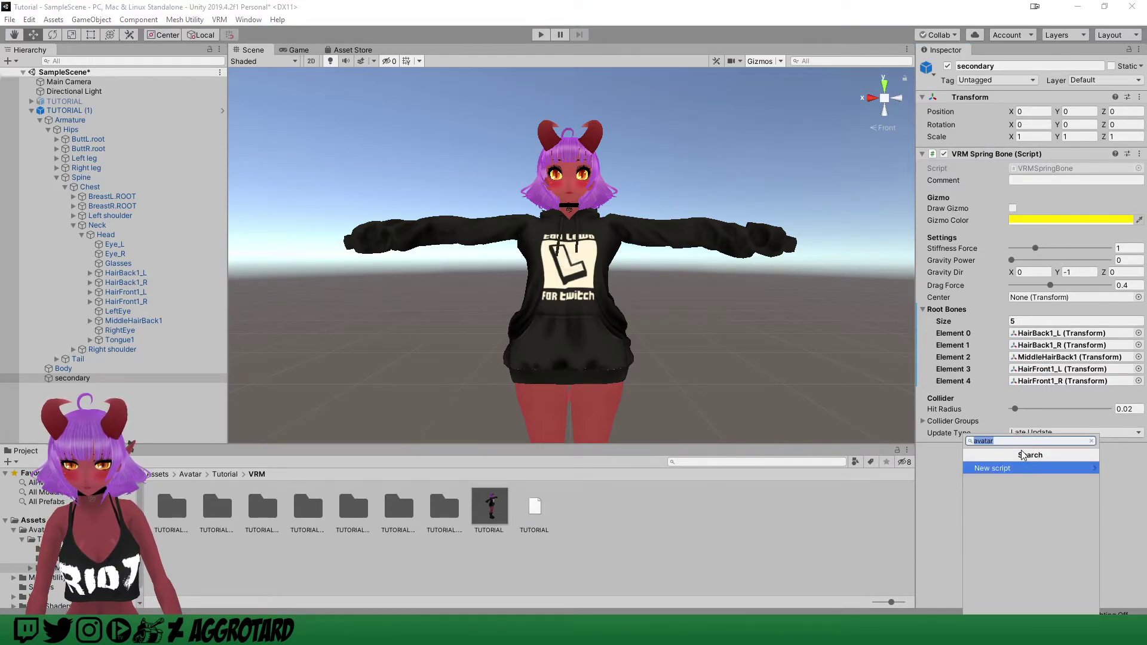
pyautogui.click(1129, 467)
pyautogui.click(1029, 457)
pyautogui.write('spring')
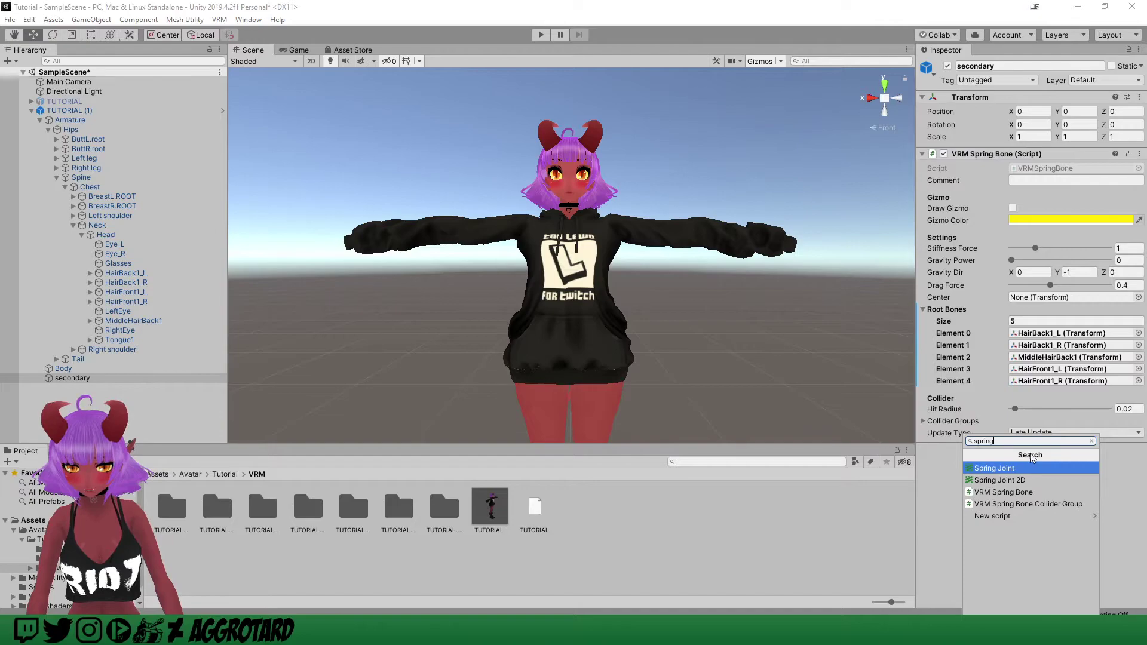
pyautogui.click(1048, 492)
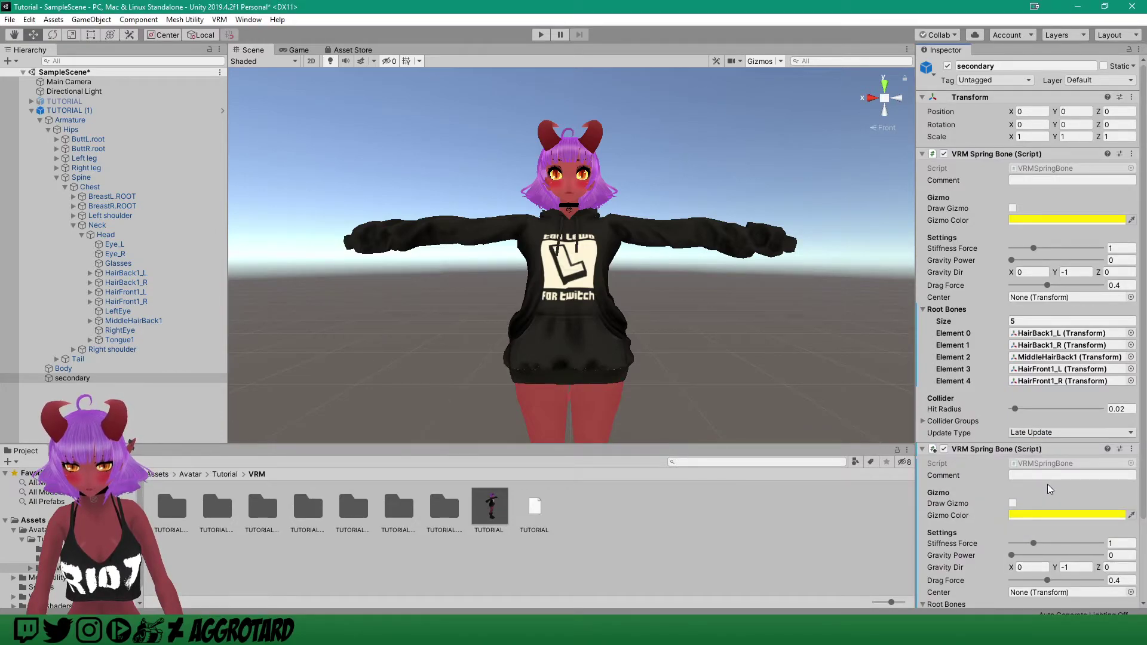
# - Set the second VRM Spring Bone's Root Bones size to 2 and assign BreastL.ROOT to Element 0
pyautogui.scroll(-3, 1036, 451)
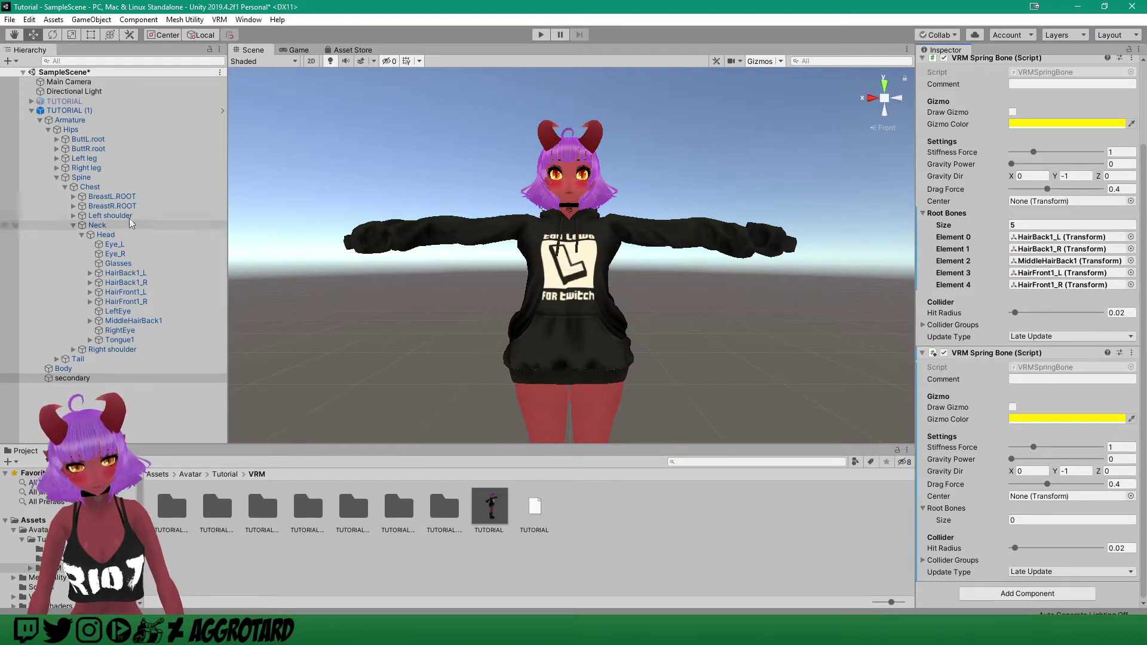
pyautogui.click(1034, 520)
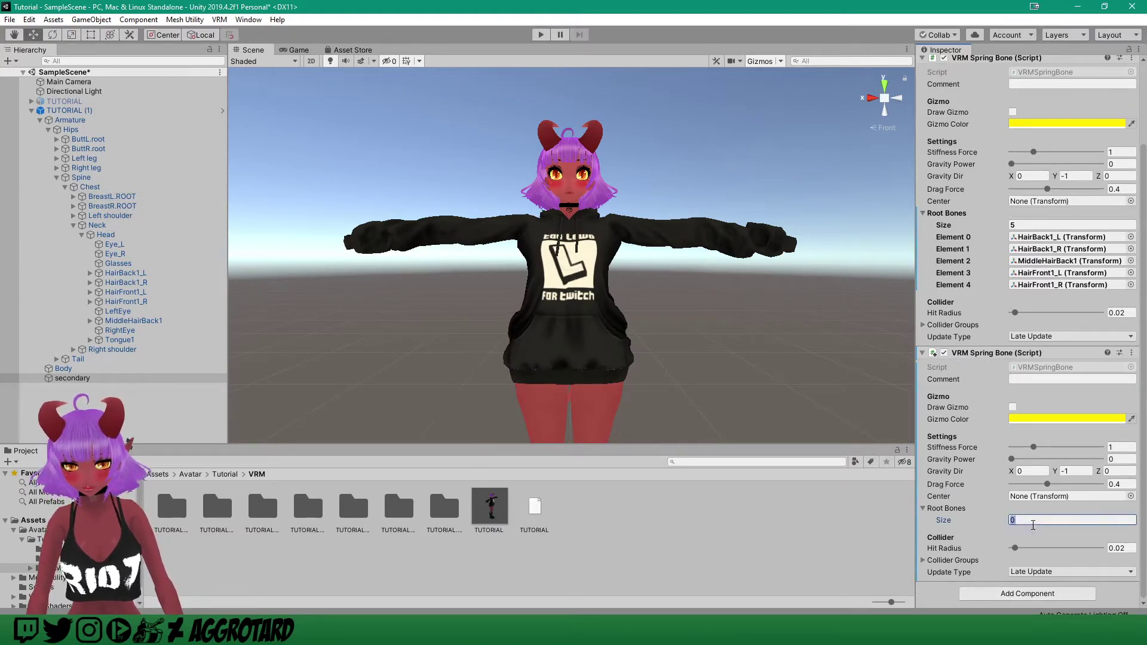
pyautogui.press('Return')
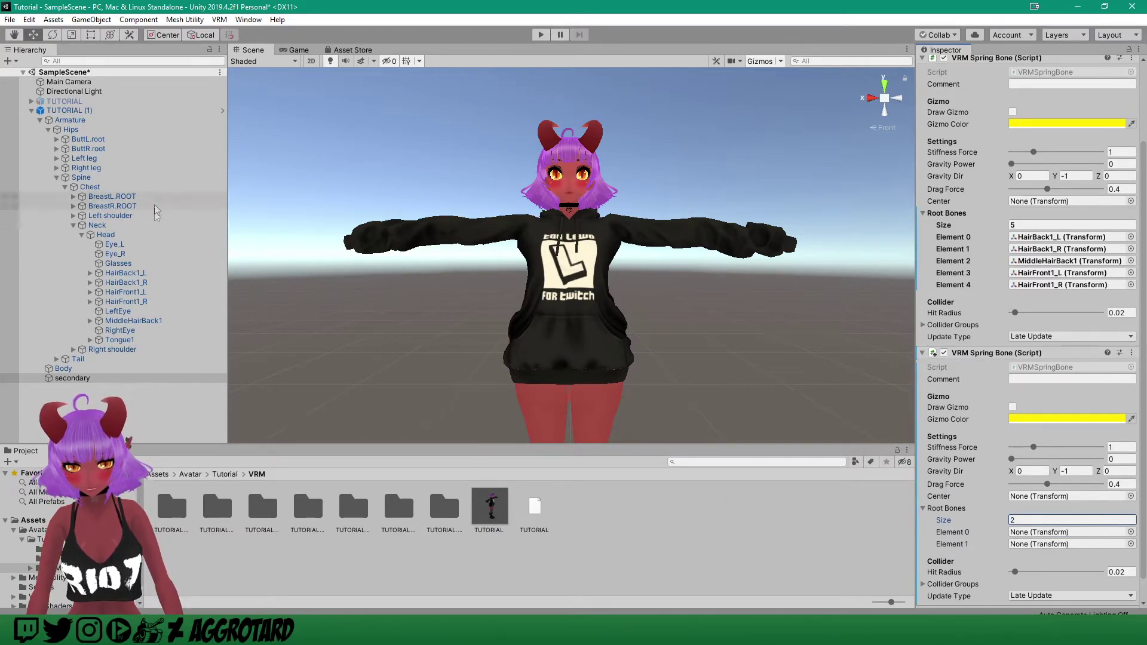
pyautogui.moveTo(107, 201); pyautogui.dragTo(1063, 533)
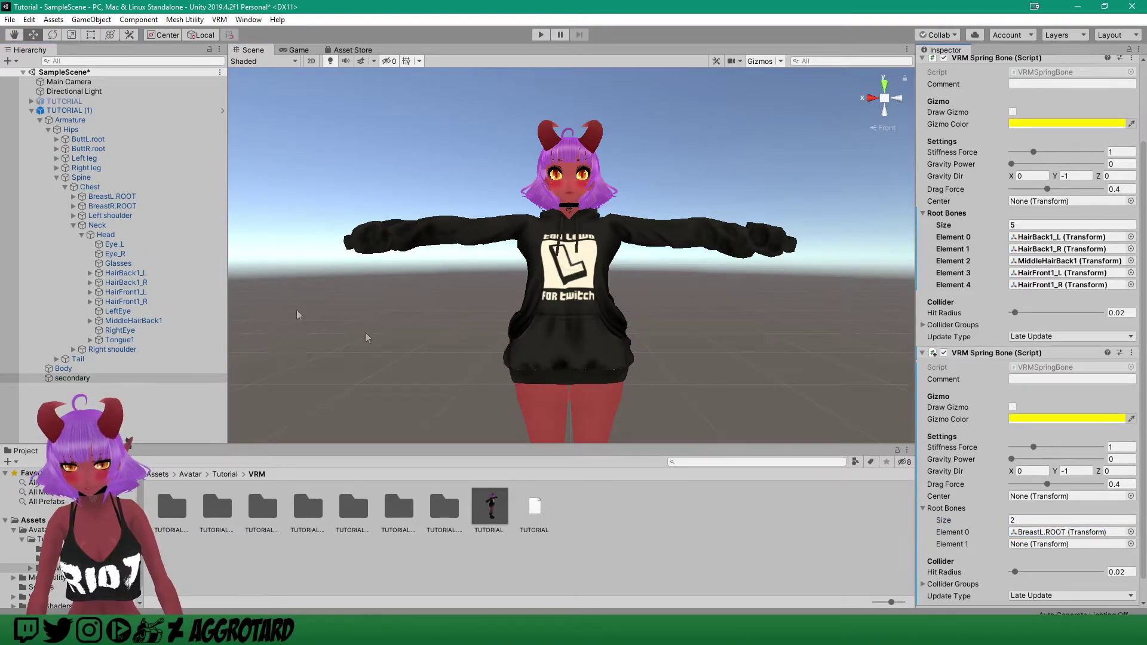
# - Assign BreastR.ROOT as root bone Element 1 of the second VRM Spring Bone, and paste a copy of that component as new
pyautogui.moveTo(91, 207); pyautogui.dragTo(1063, 544)
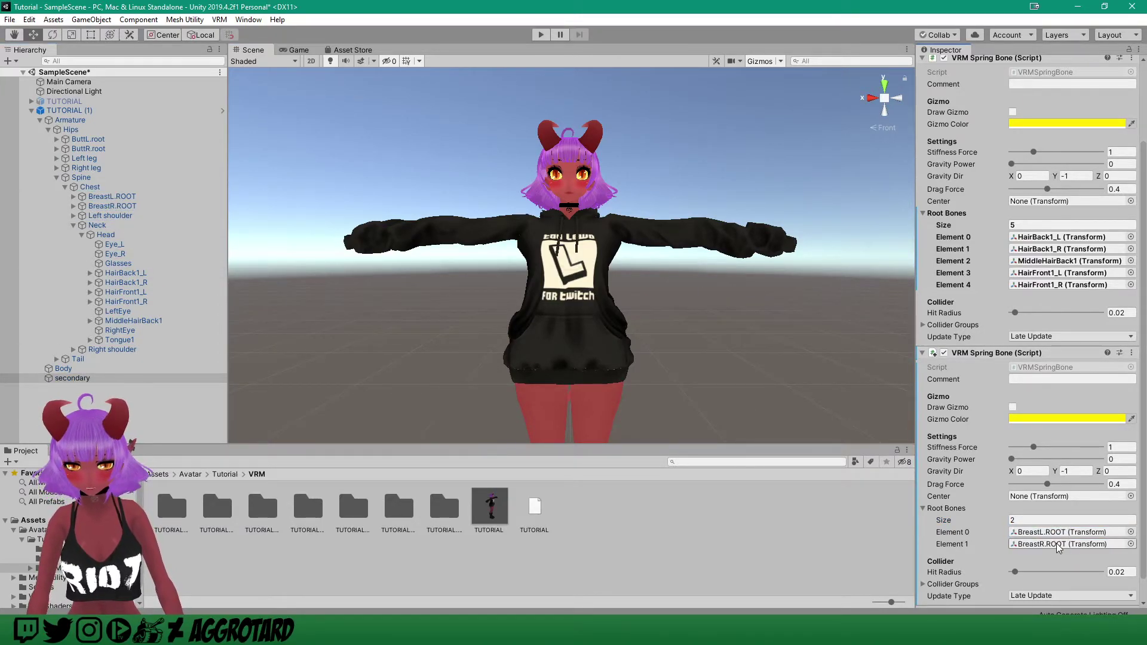
pyautogui.scroll(-2, 993, 513)
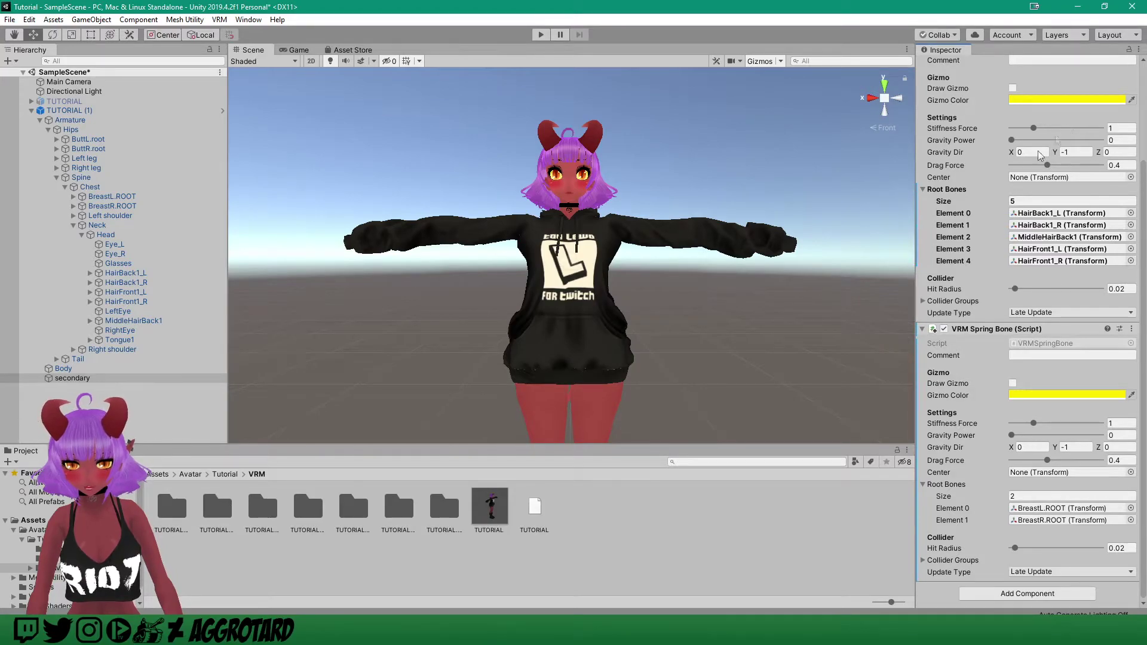
pyautogui.rightClick(1002, 330)
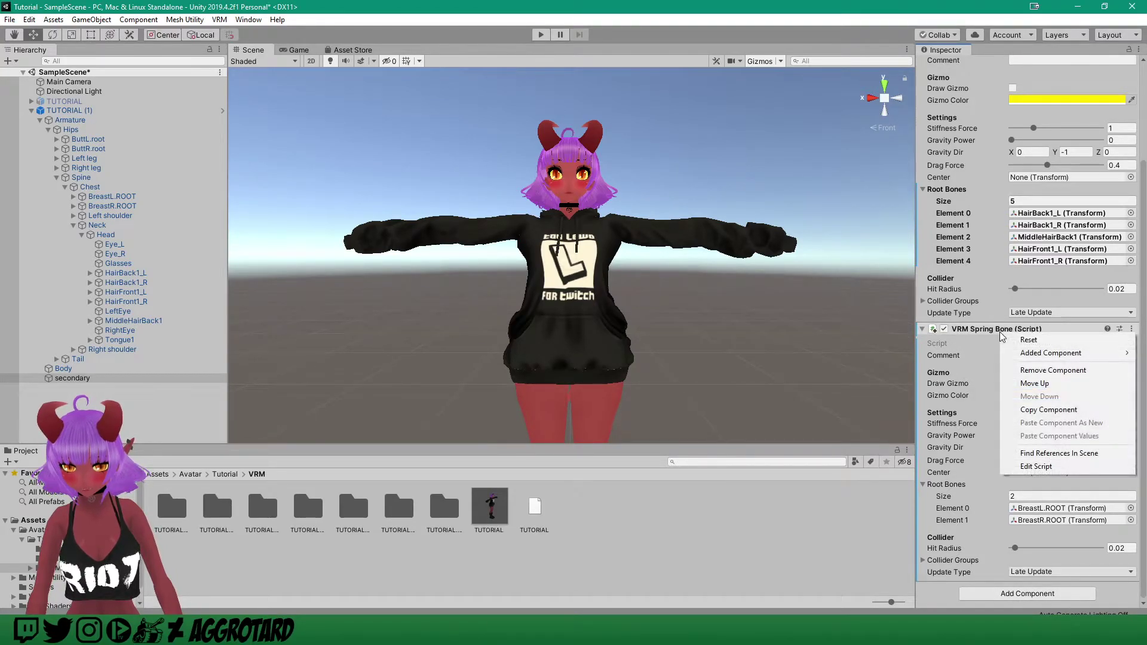
pyautogui.click(1050, 409)
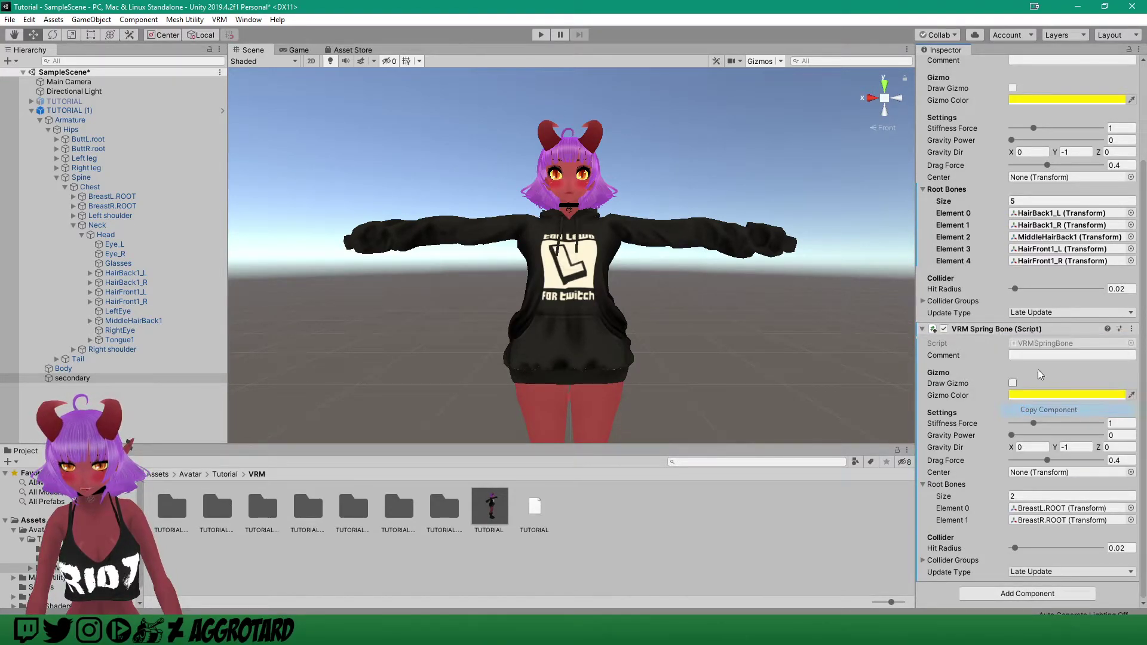
pyautogui.rightClick(980, 330)
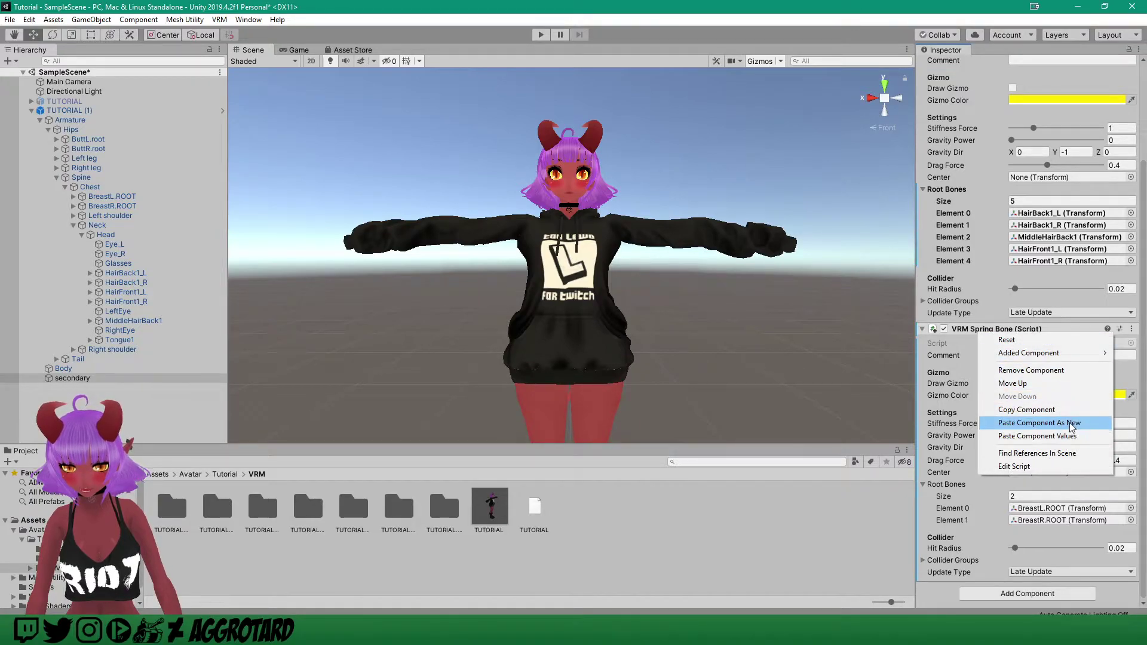
pyautogui.click(1076, 437)
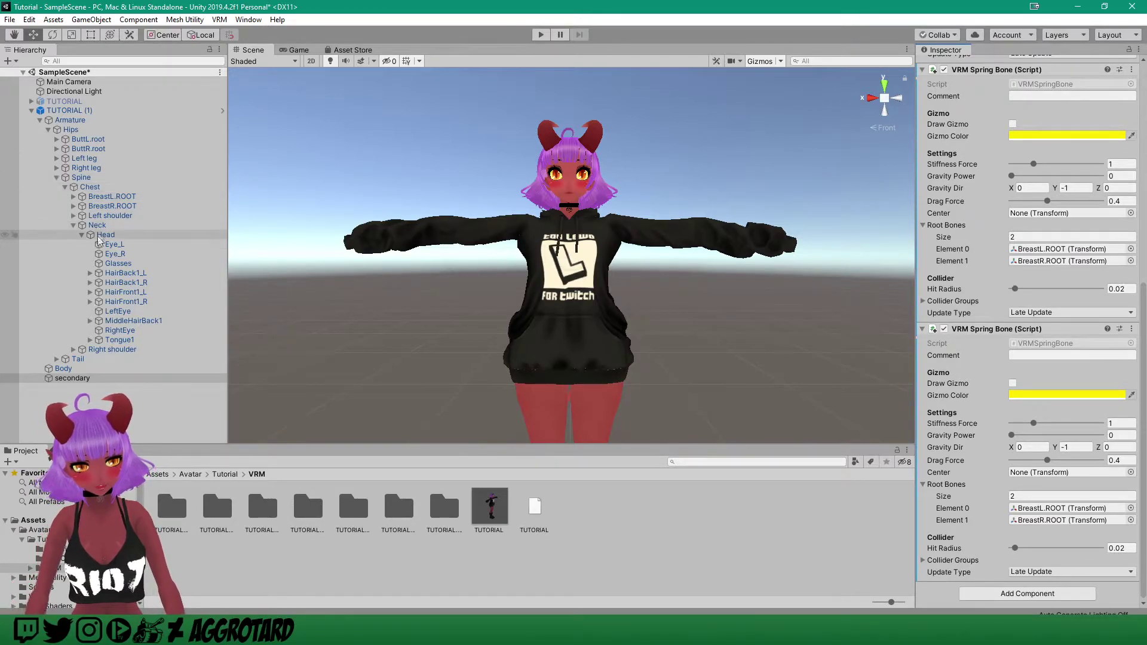
# - Set the copied spring bone's root bones to Right wrist for Element 0 and Left wrist for Element 1
pyautogui.click(73, 350)
pyautogui.click(81, 359)
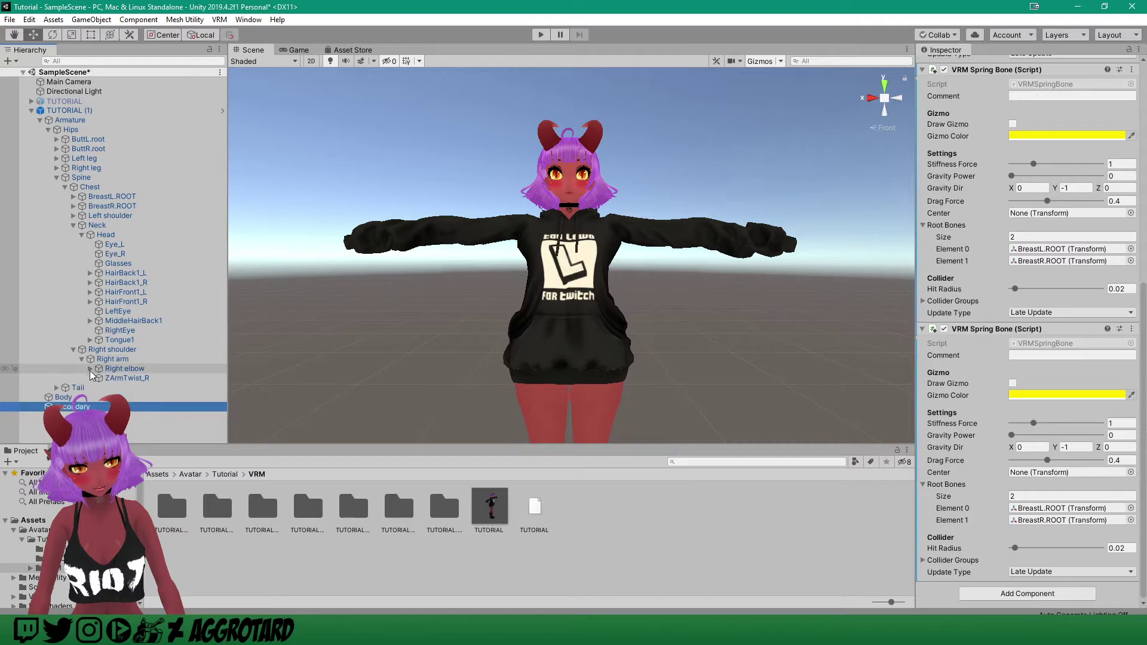
pyautogui.click(90, 369)
pyautogui.moveTo(128, 378); pyautogui.dragTo(1053, 508)
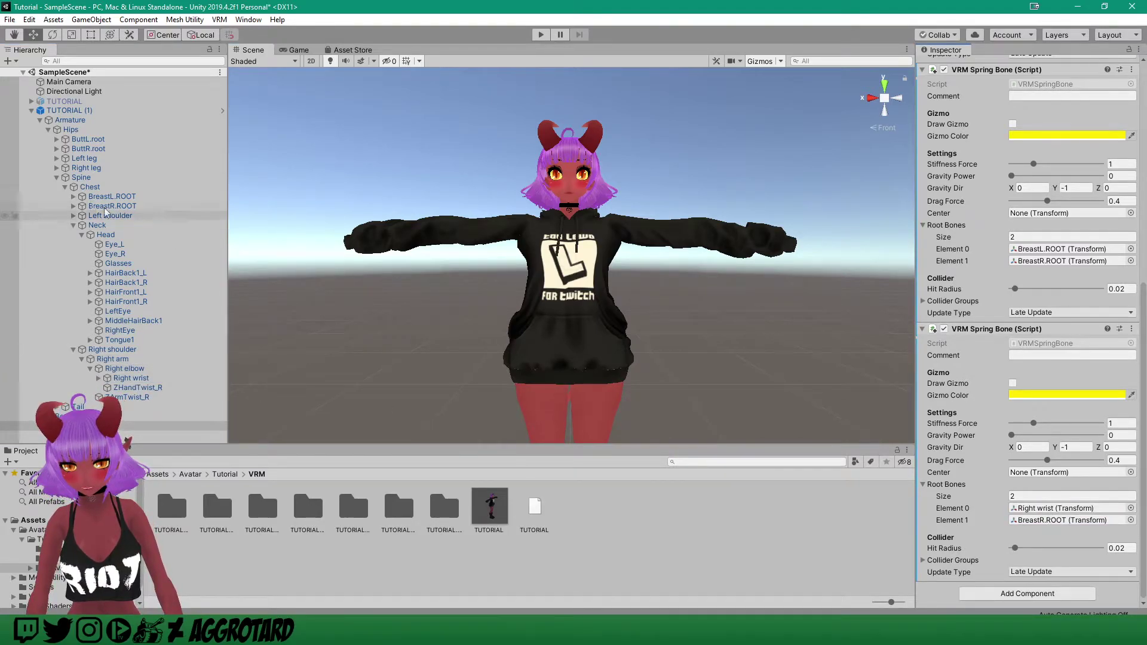
pyautogui.click(73, 216)
pyautogui.click(82, 226)
pyautogui.click(90, 235)
pyautogui.moveTo(128, 244); pyautogui.dragTo(1031, 524)
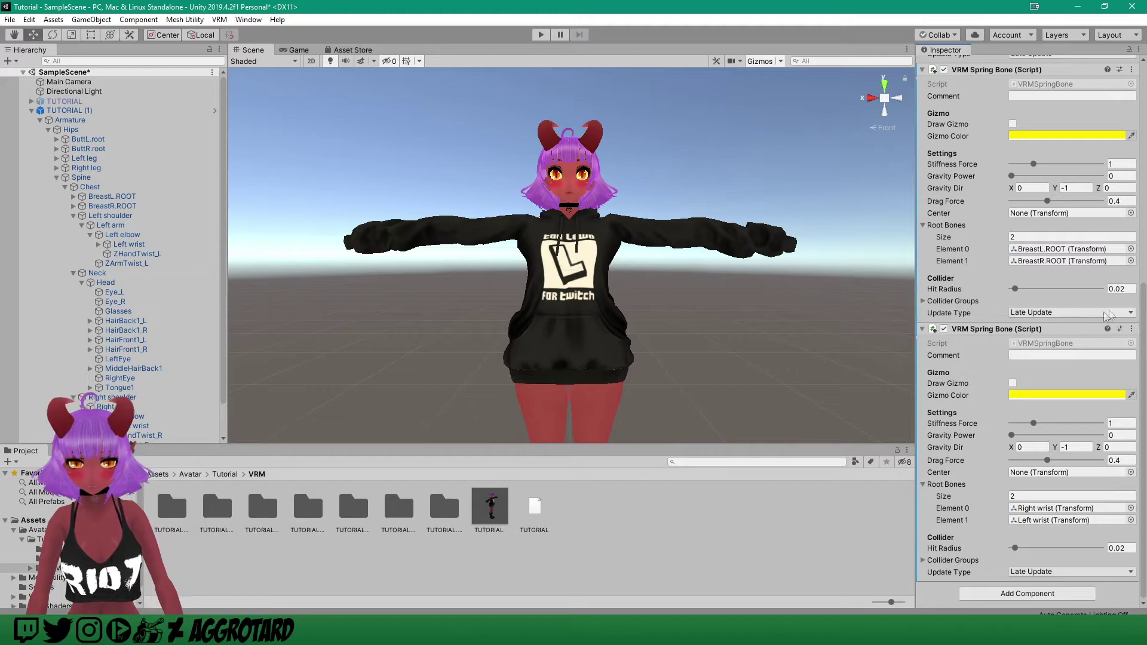
# - Run the scene in play mode and display the avatar in the Scene view
pyautogui.scroll(10, 1112, 315)
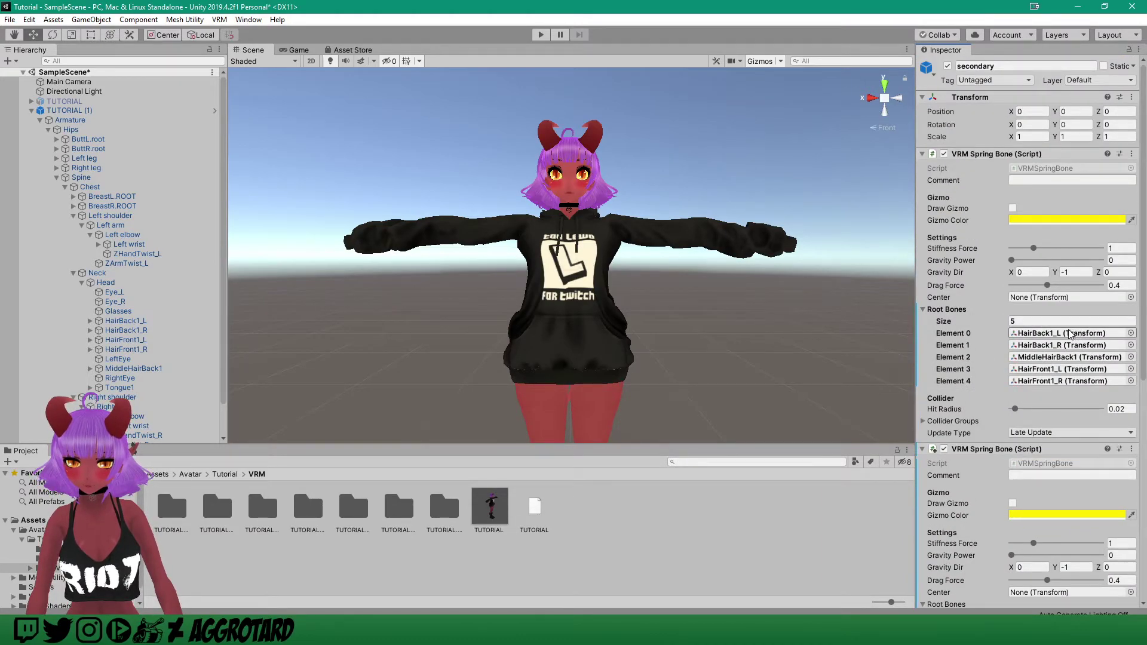
pyautogui.scroll(-6, 1029, 353)
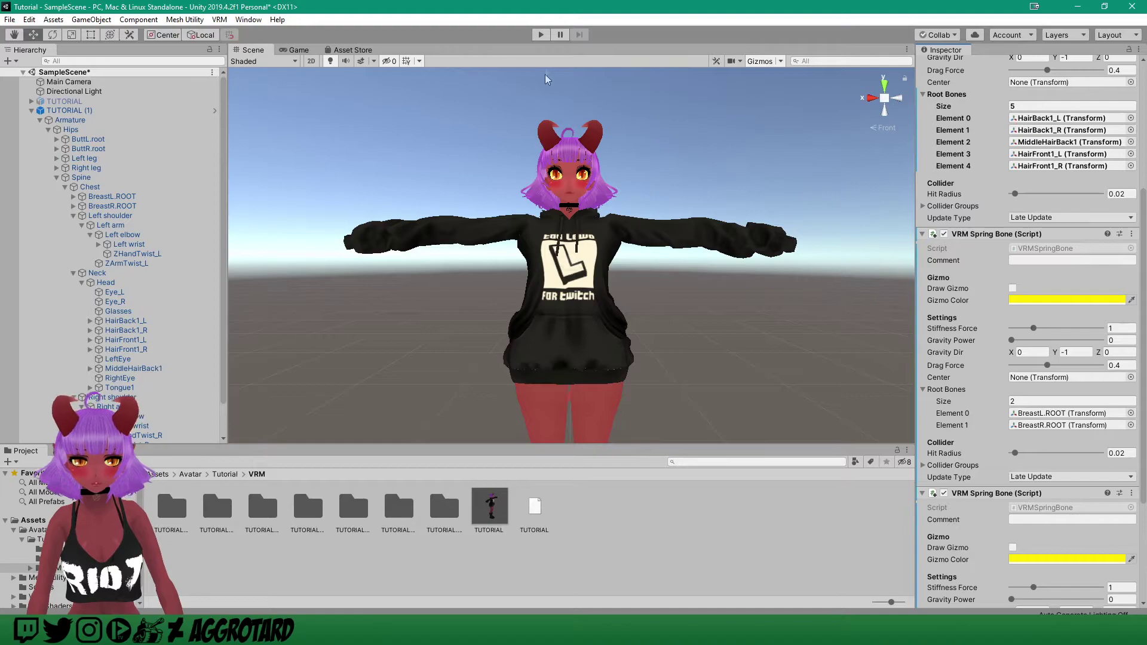
pyautogui.click(540, 37)
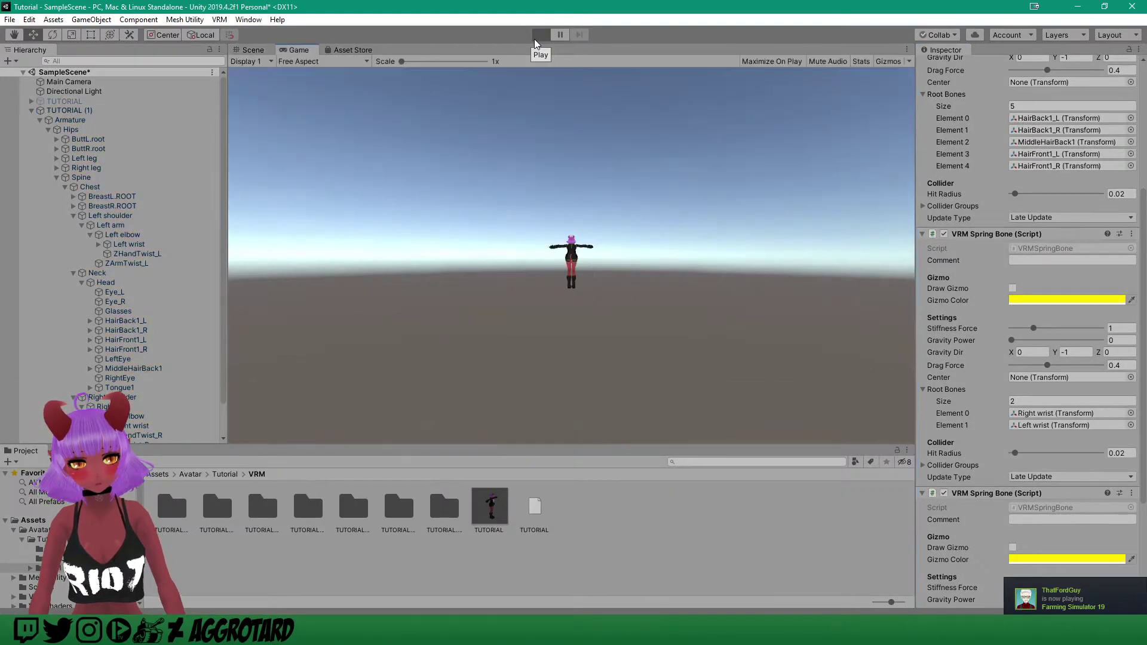
pyautogui.click(252, 52)
pyautogui.moveTo(672, 279)
pyautogui.mouseDown(button='middle')
pyautogui.moveTo(666, 271)
pyautogui.moveTo(683, 287)
pyautogui.mouseUp(button='middle')
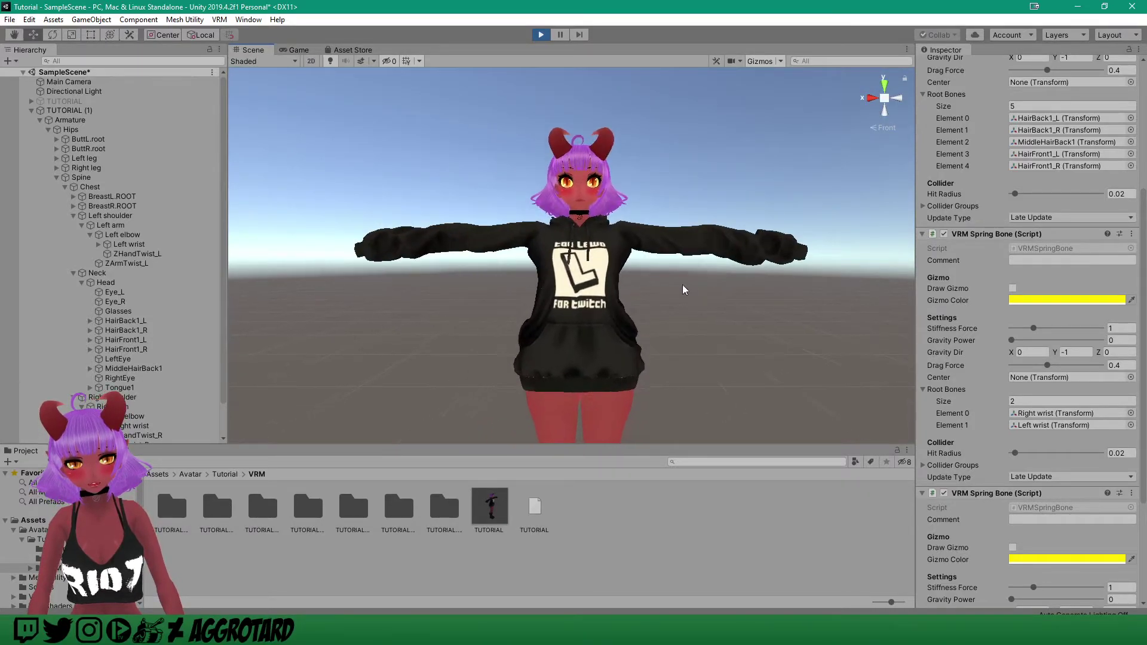
# - Move the TUTORIAL (1) avatar sideways and up and down to test how its spring bones react
pyautogui.click(40, 120)
pyautogui.click(67, 115)
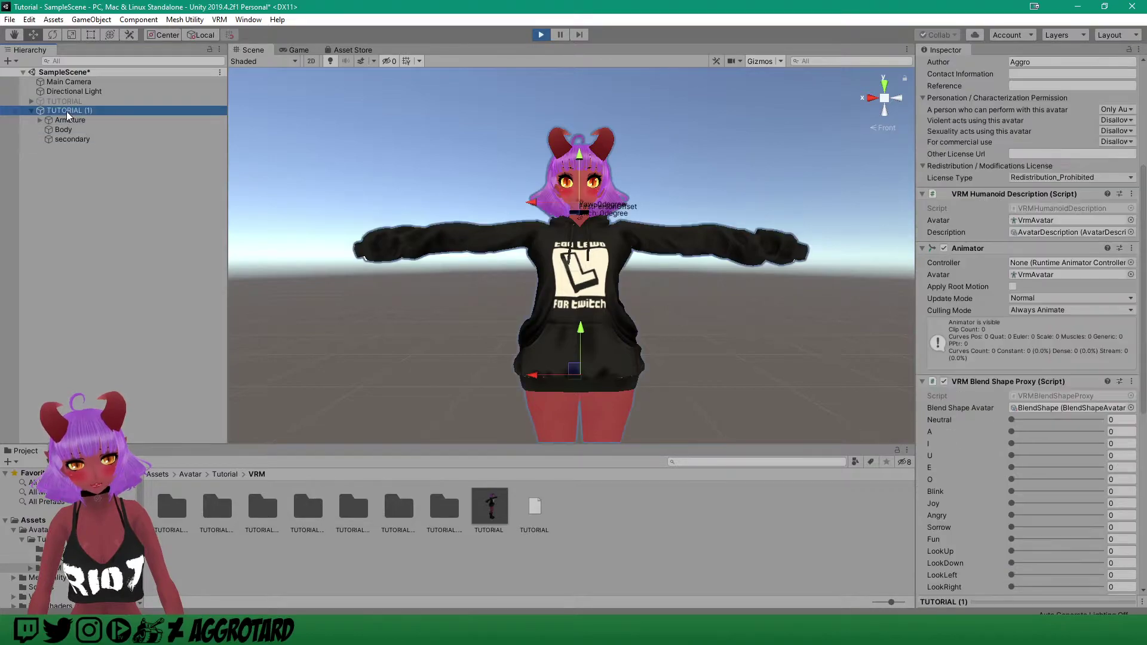
pyautogui.moveTo(530, 375)
pyautogui.mouseDown()
pyautogui.moveTo(496, 377)
pyautogui.moveTo(528, 378)
pyautogui.mouseUp()
pyautogui.moveTo(581, 330)
pyautogui.mouseDown()
pyautogui.moveTo(581, 311)
pyautogui.moveTo(580, 351)
pyautogui.mouseUp()
pyautogui.moveTo(524, 395)
pyautogui.mouseDown()
pyautogui.moveTo(540, 395)
pyautogui.moveTo(496, 395)
pyautogui.moveTo(530, 394)
pyautogui.moveTo(564, 349)
pyautogui.moveTo(523, 398)
pyautogui.moveTo(485, 397)
pyautogui.moveTo(506, 398)
pyautogui.mouseUp()
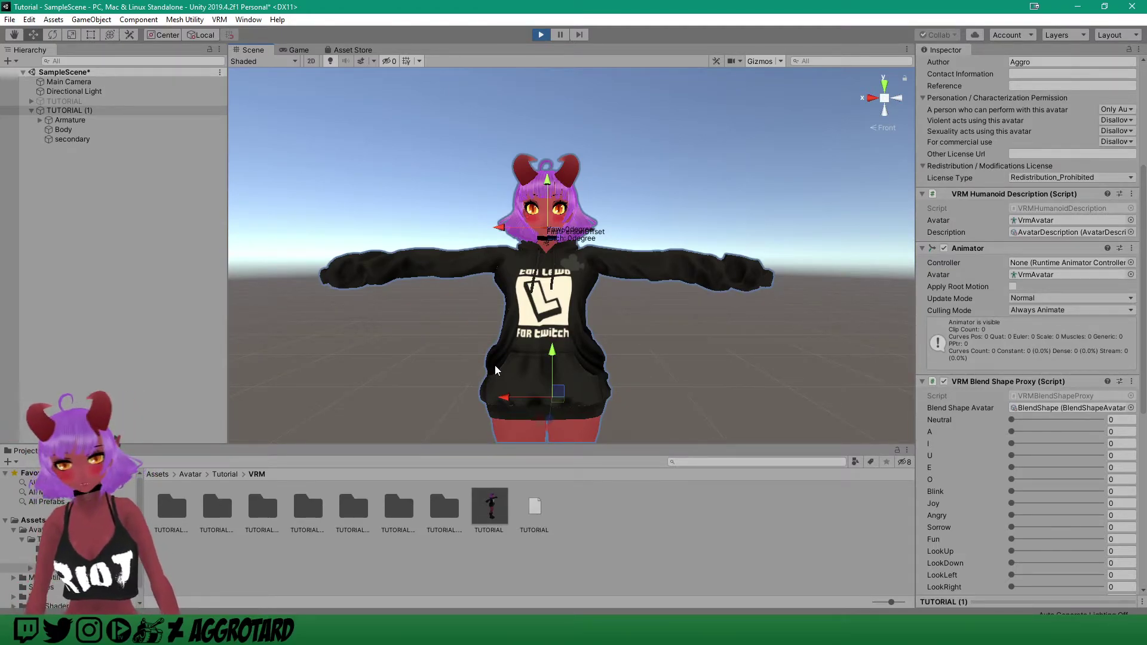
pyautogui.moveTo(526, 397); pyautogui.dragTo(494, 400)
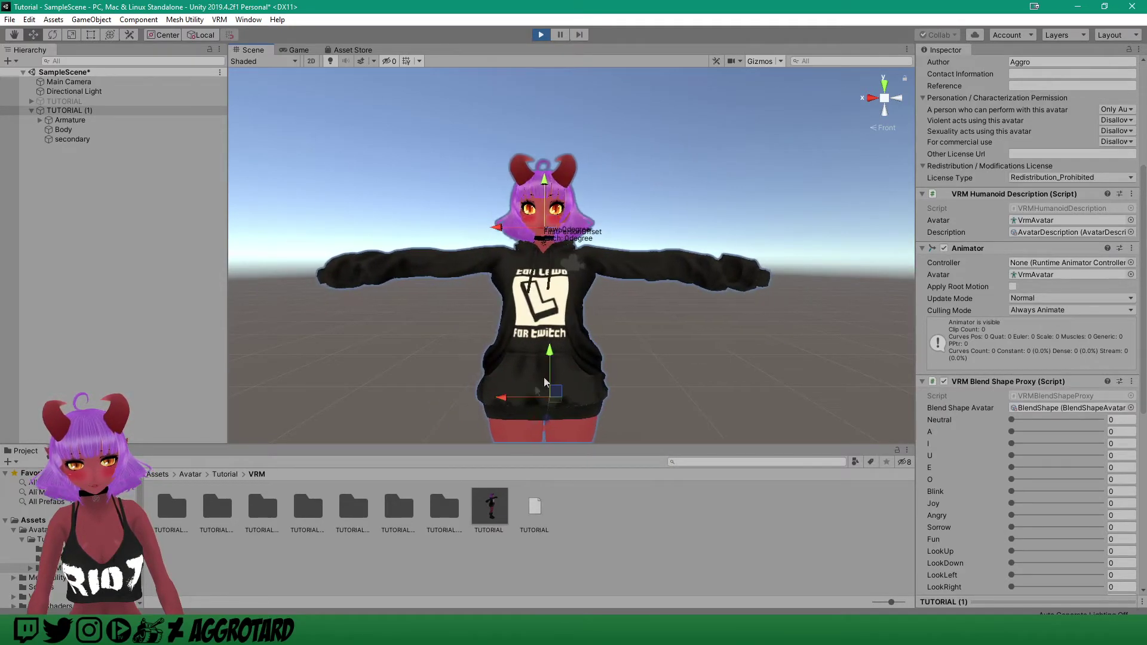
pyautogui.moveTo(550, 357)
pyautogui.mouseDown()
pyautogui.moveTo(547, 380)
pyautogui.moveTo(534, 336)
pyautogui.moveTo(530, 349)
pyautogui.mouseUp()
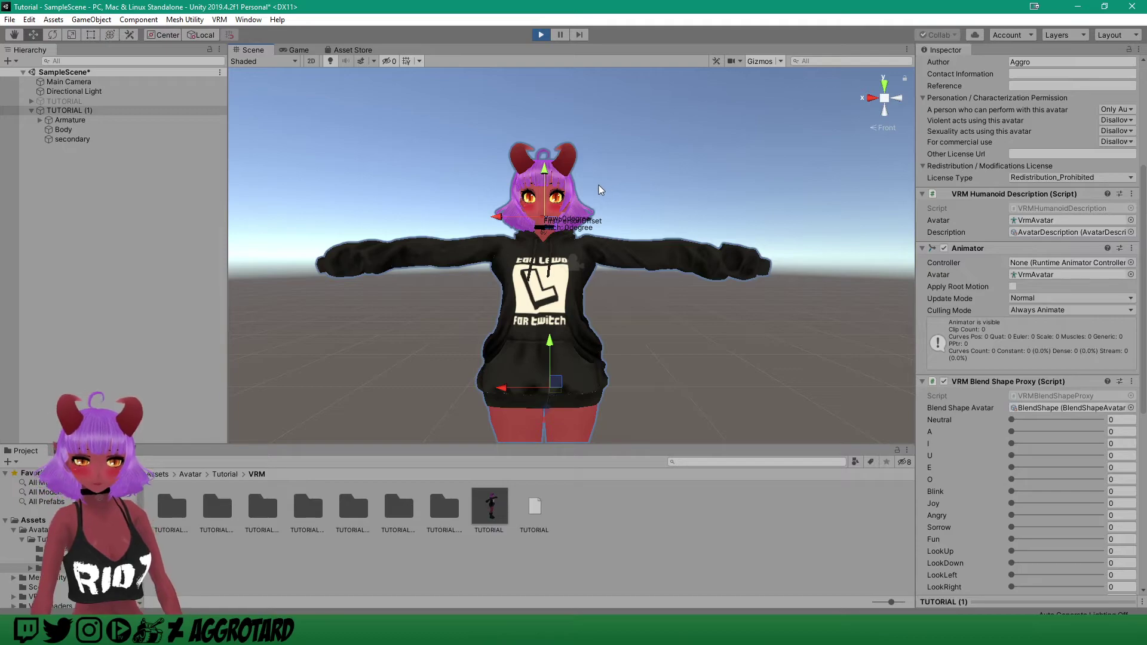
pyautogui.moveTo(514, 388)
pyautogui.mouseDown()
pyautogui.moveTo(504, 387)
pyautogui.moveTo(540, 387)
pyautogui.moveTo(515, 387)
pyautogui.mouseUp()
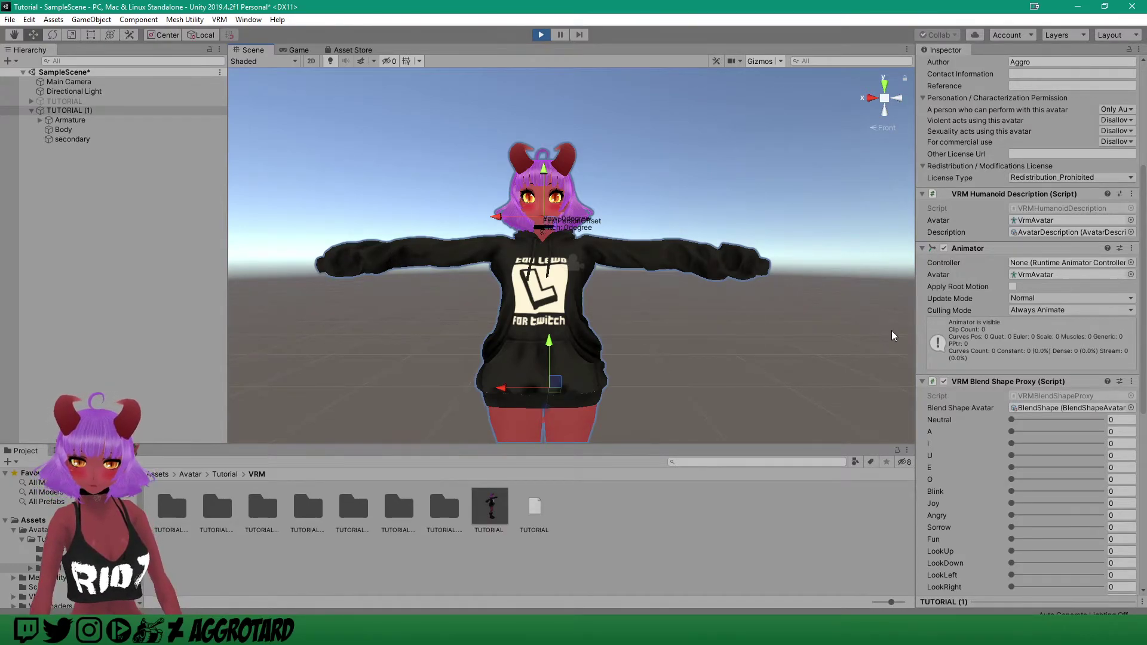
# - Set the secondary object's breast spring bone to Gravity Power 0.05 and Drag Force 0.5
pyautogui.click(59, 139)
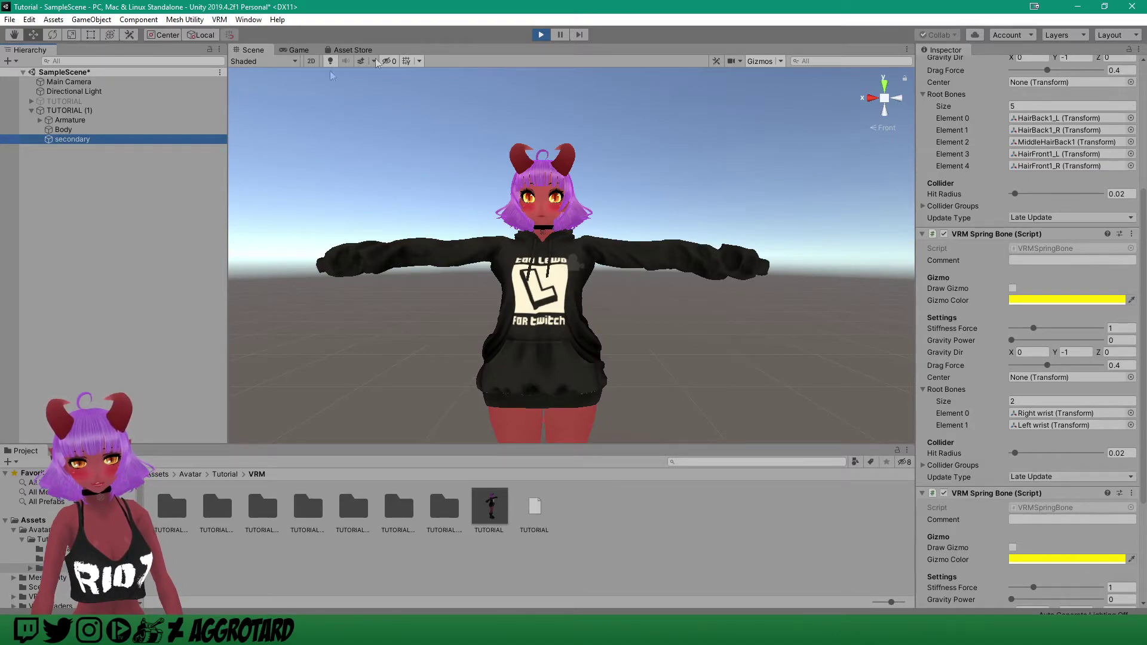
pyautogui.scroll(-5, 1061, 418)
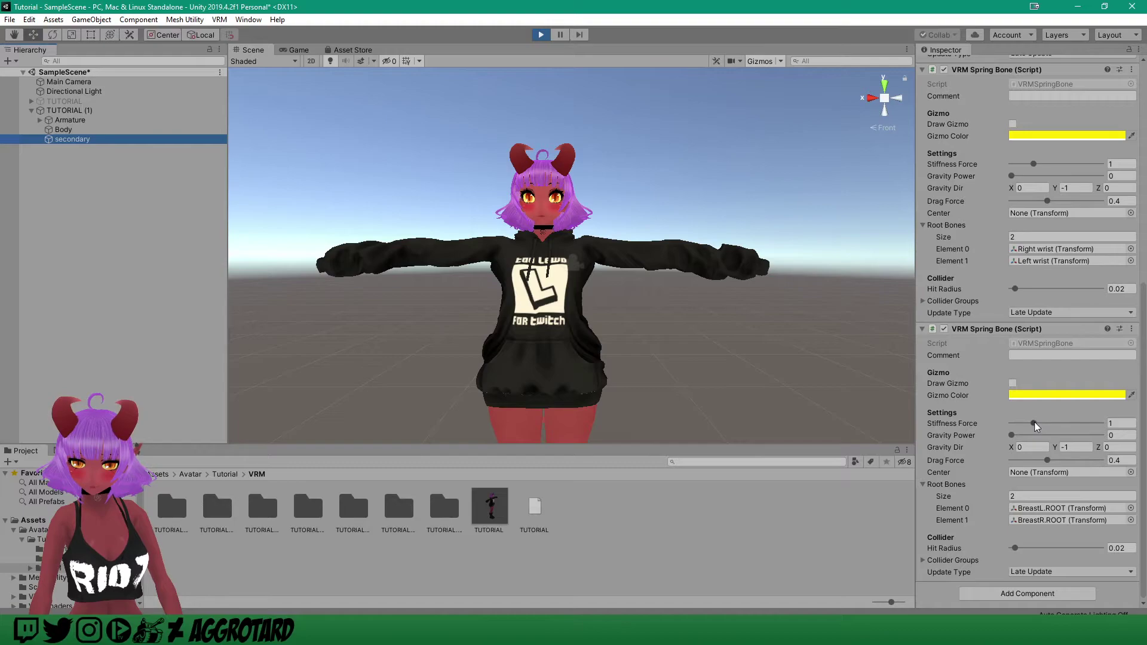
pyautogui.moveTo(1013, 436); pyautogui.dragTo(1015, 436)
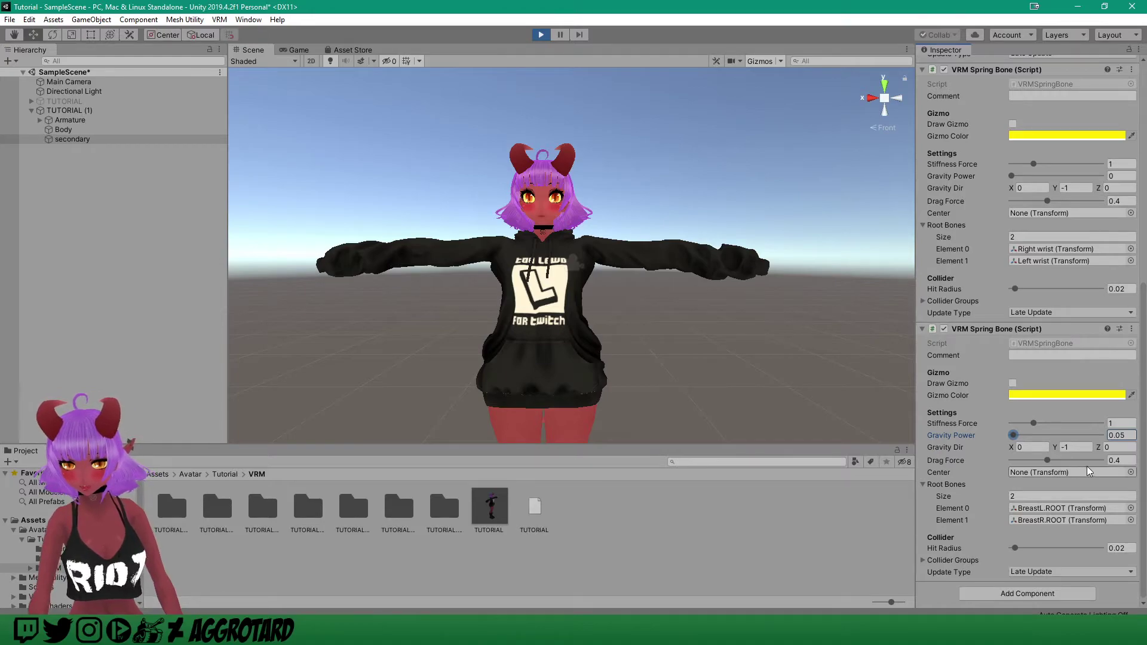
pyautogui.moveTo(1047, 460); pyautogui.dragTo(1058, 463)
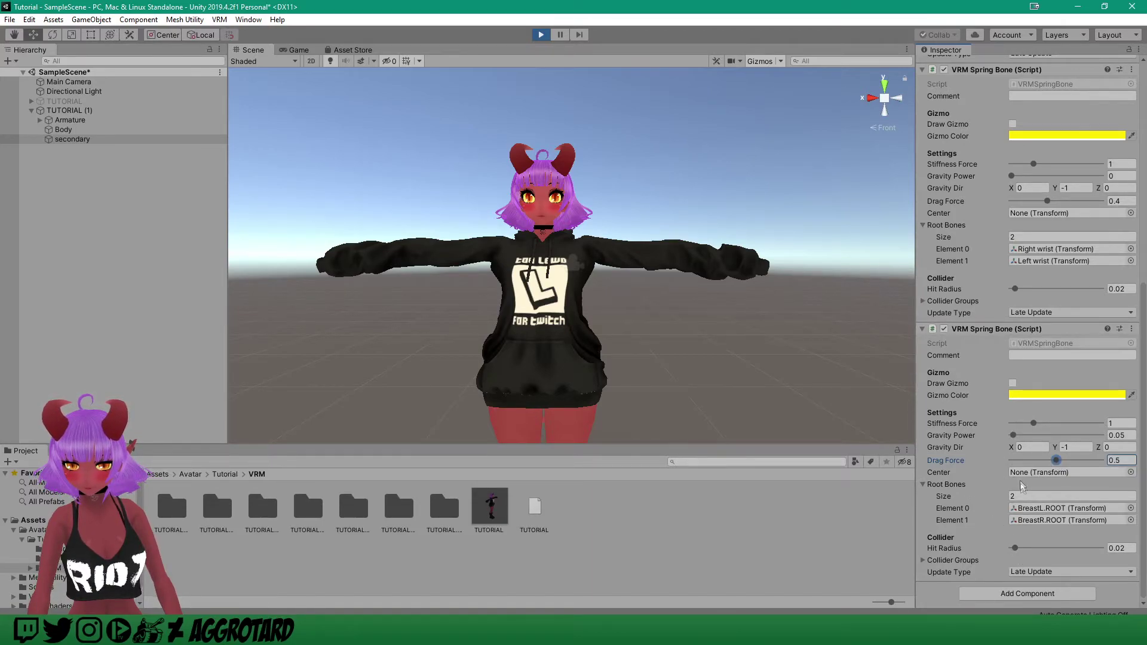
# - Move the TUTORIAL (1) avatar around to test the adjusted breast spring bone
pyautogui.click(67, 110)
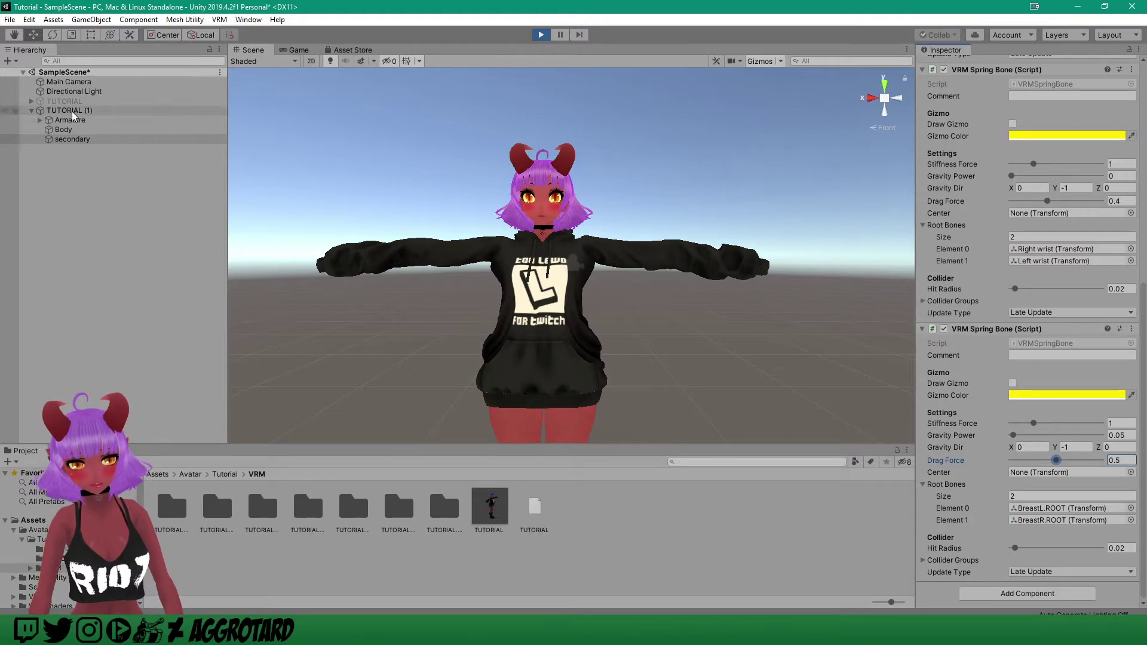
pyautogui.moveTo(504, 390)
pyautogui.mouseDown()
pyautogui.moveTo(484, 389)
pyautogui.moveTo(525, 388)
pyautogui.mouseUp()
pyautogui.moveTo(567, 353); pyautogui.dragTo(571, 326)
pyautogui.moveTo(508, 390); pyautogui.dragTo(502, 393)
# - Set the secondary object's wrist spring bone to Stiffness Force 2 and Drag Force 0.5
pyautogui.click(78, 140)
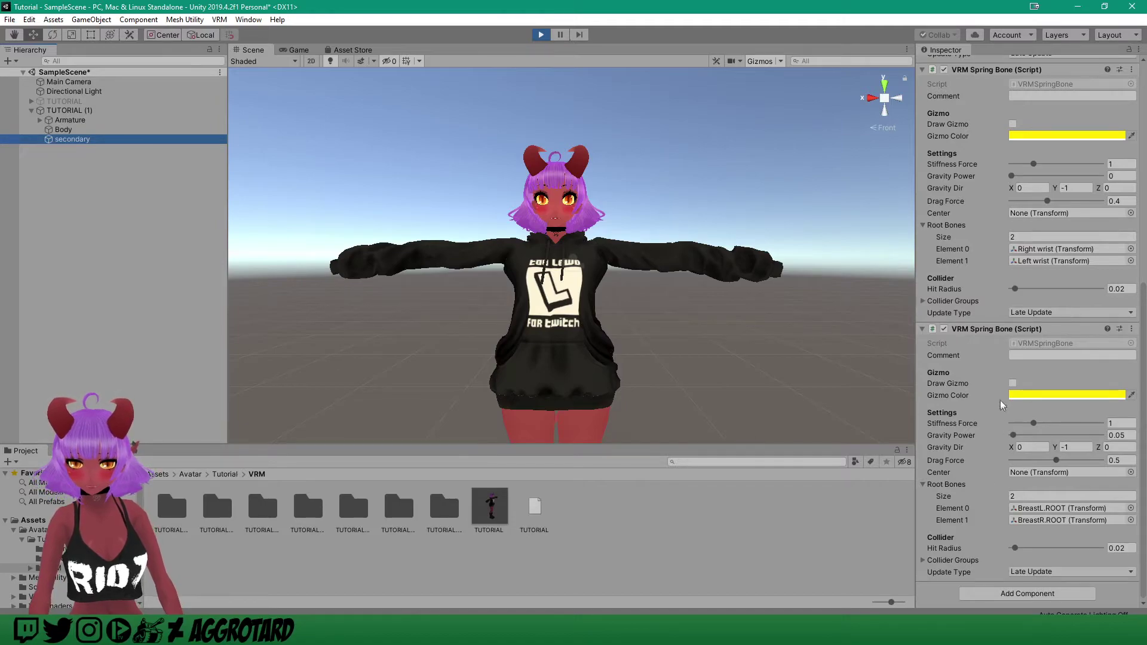
pyautogui.scroll(3, 1004, 370)
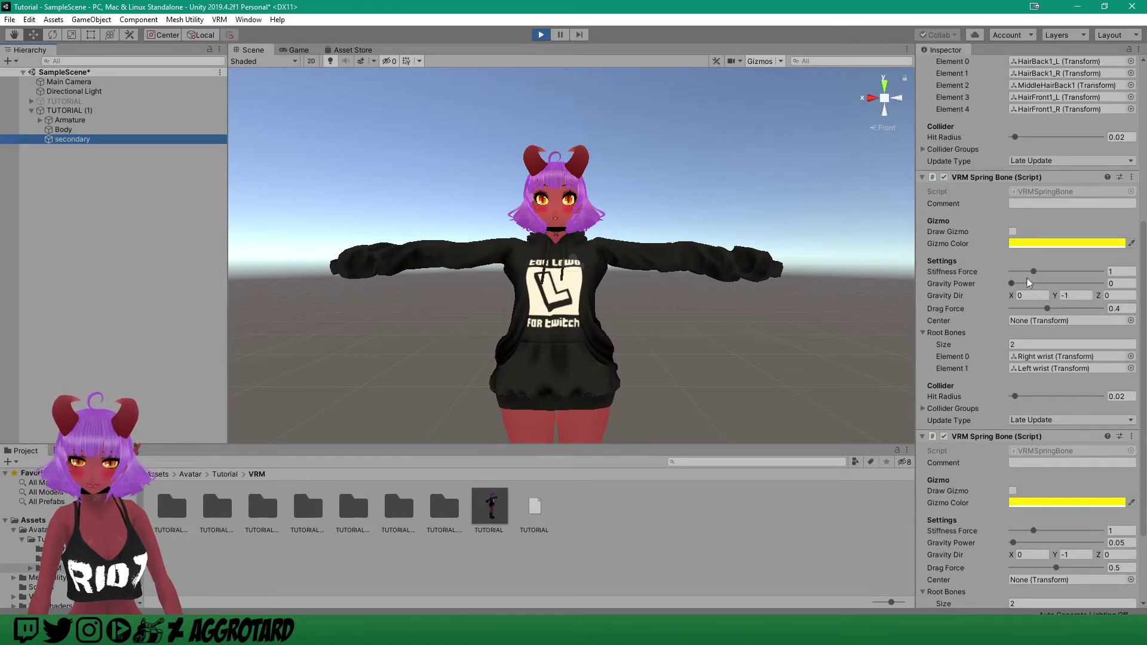
pyautogui.moveTo(1036, 273); pyautogui.dragTo(1056, 275)
pyautogui.write('2')
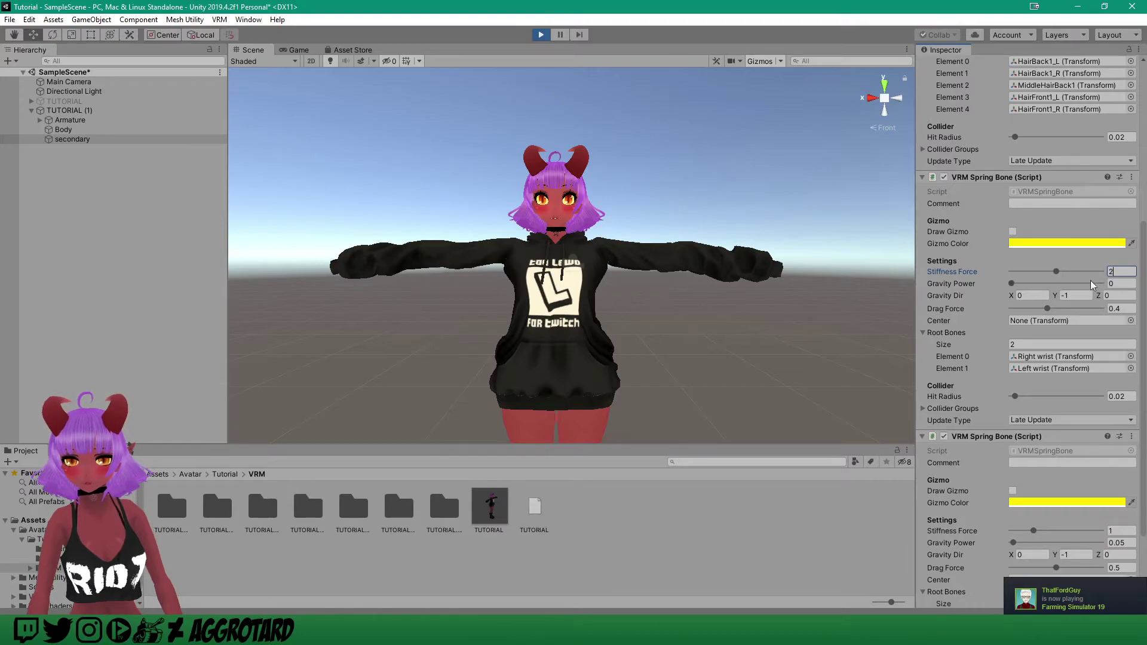
pyautogui.moveTo(1049, 307); pyautogui.dragTo(1057, 307)
pyautogui.write('0.5')
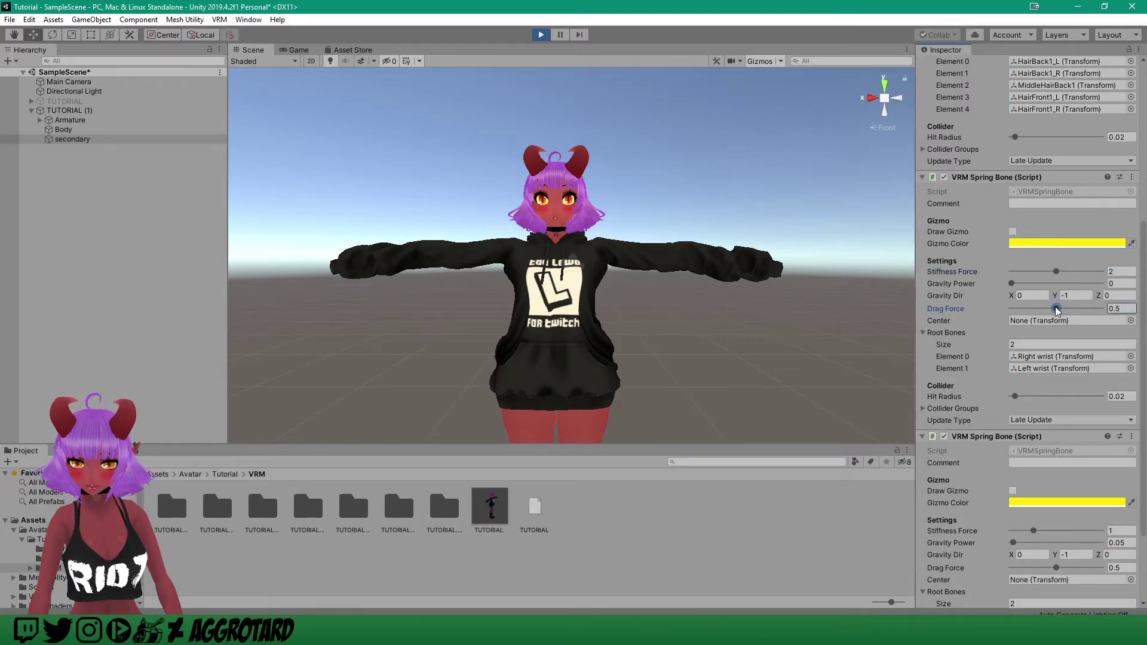
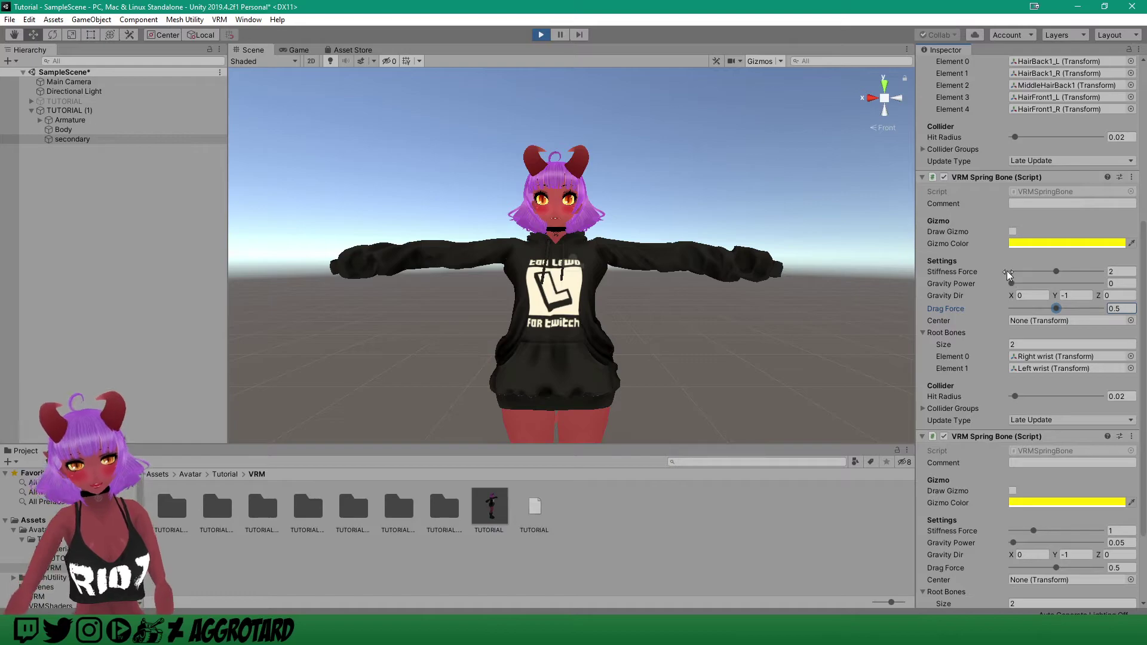
# - Set the wrist spring bone's Gravity Power to 0.6 and move the TUTORIAL (1) avatar sideways to test it
pyautogui.moveTo(1014, 287); pyautogui.dragTo(1043, 290)
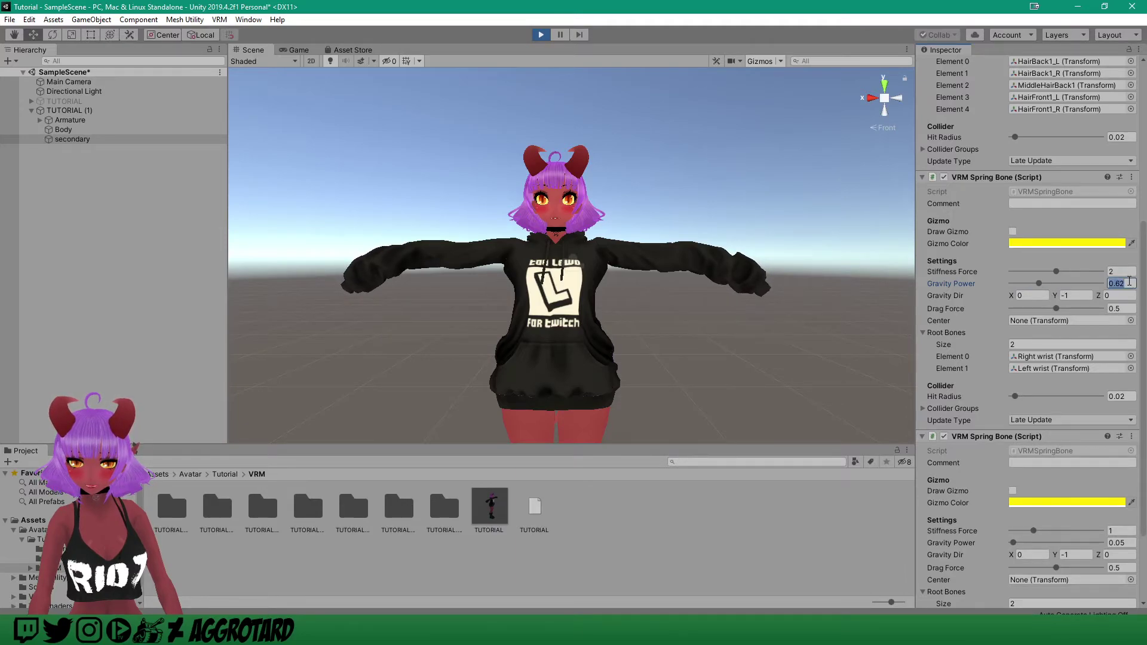
pyautogui.click(1132, 282)
pyautogui.write('0.6')
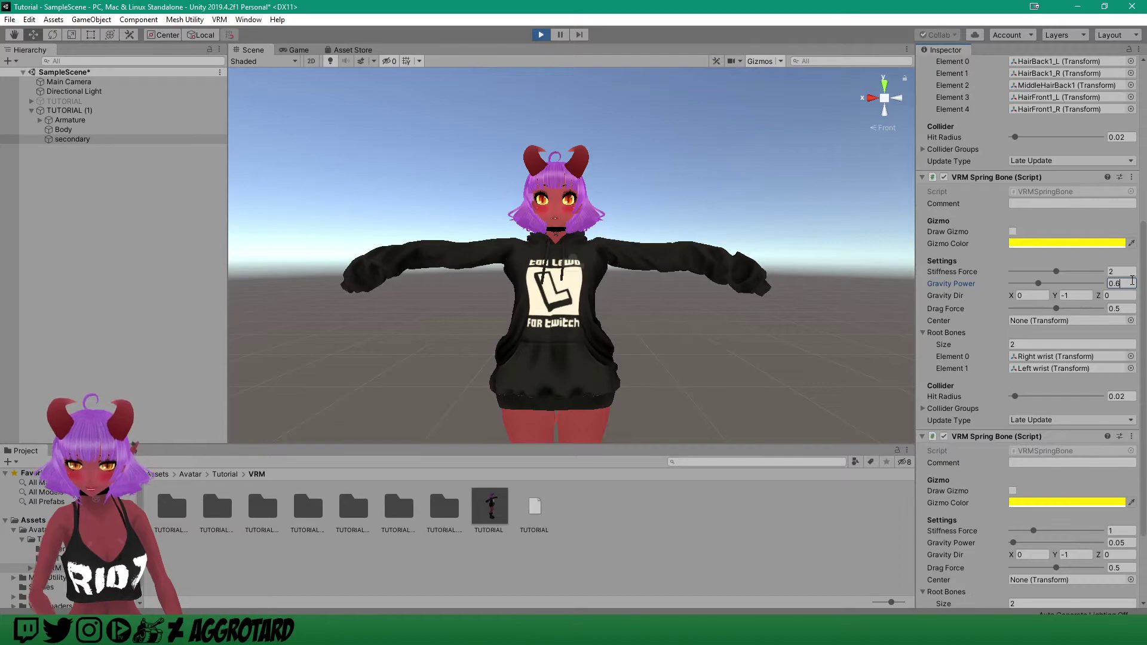
pyautogui.click(87, 113)
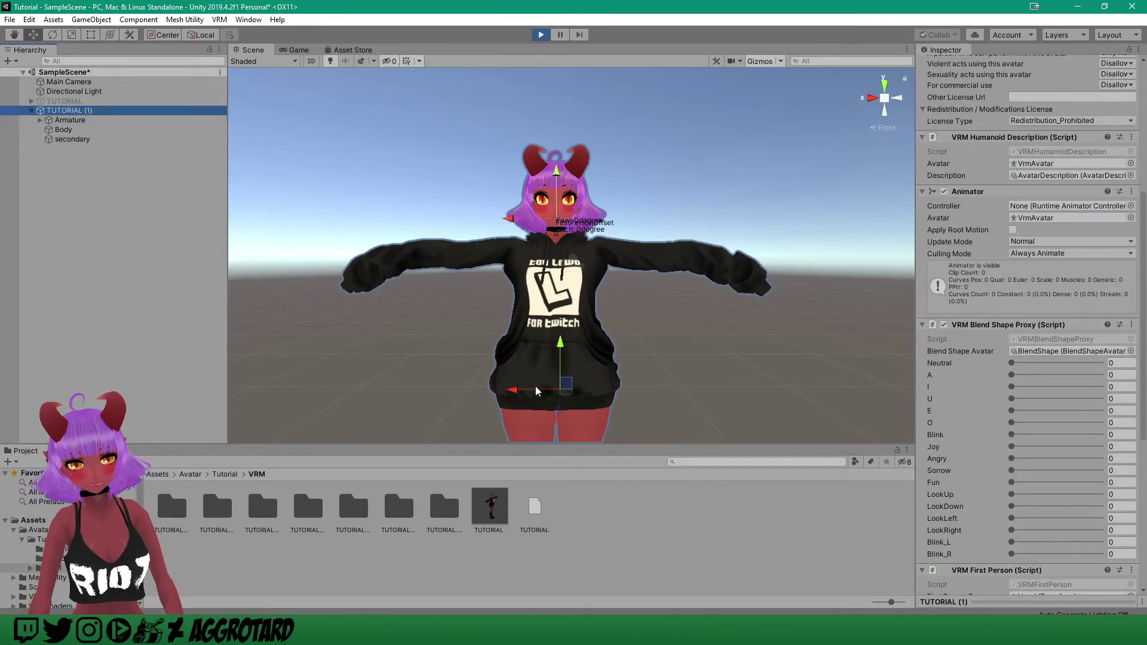
pyautogui.moveTo(534, 396); pyautogui.dragTo(532, 394)
# - Set the wrist spring bone's Stiffness Force to 0.5 and move the TUTORIAL (1) avatar to test the arm motion
pyautogui.click(75, 140)
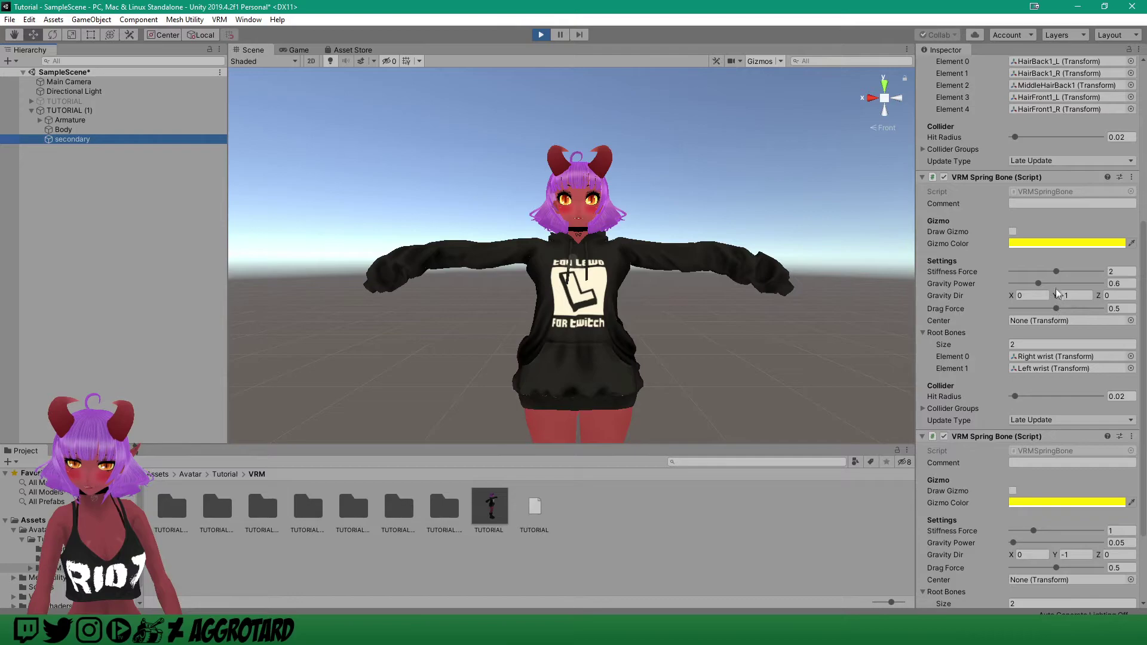
pyautogui.moveTo(1047, 272); pyautogui.dragTo(1025, 275)
pyautogui.click(1133, 270)
pyautogui.click(1135, 270)
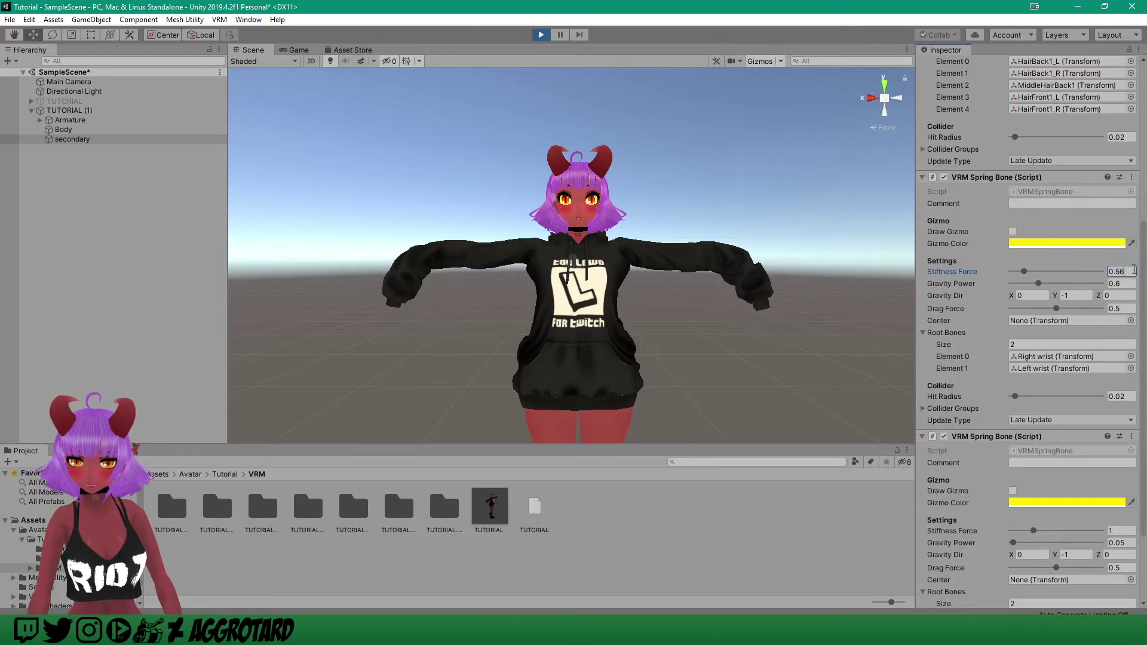
pyautogui.press('BackSpace')
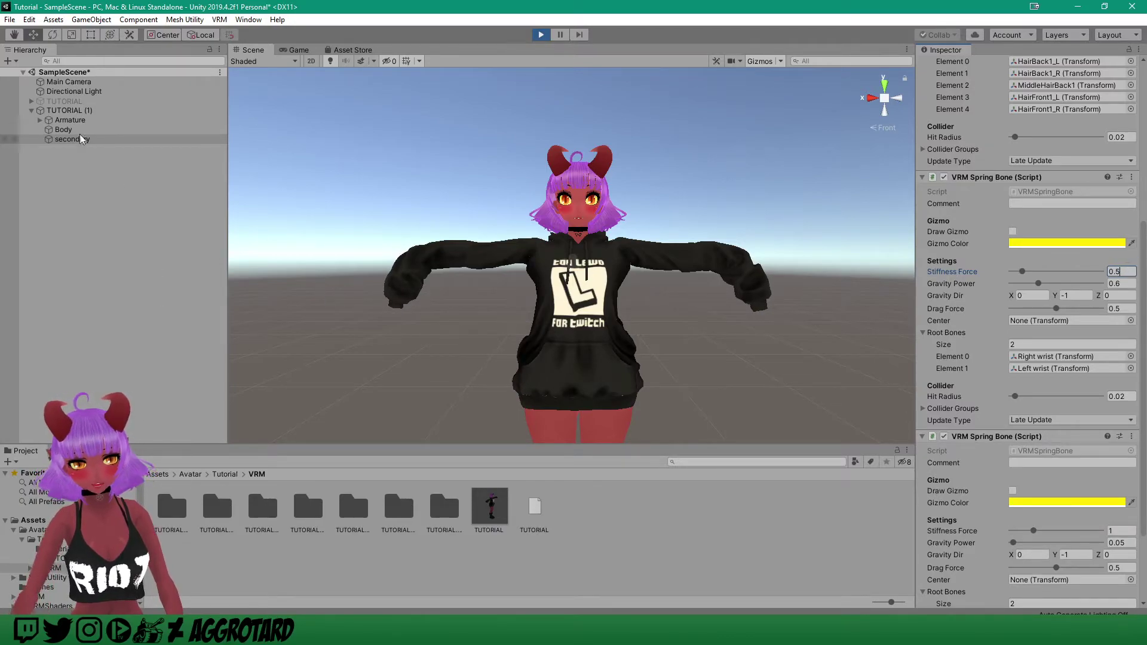
pyautogui.click(72, 112)
pyautogui.moveTo(526, 391); pyautogui.dragTo(556, 365)
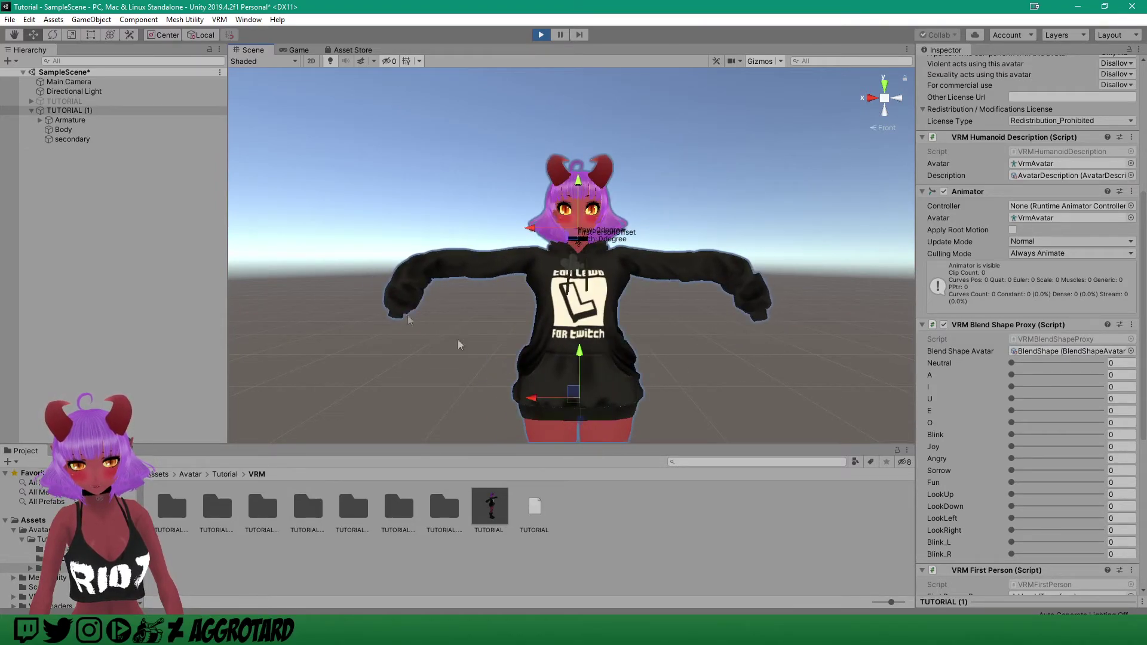
# - Copy the wrist VRM Spring Bone component on the secondary object while still in play mode
pyautogui.click(72, 139)
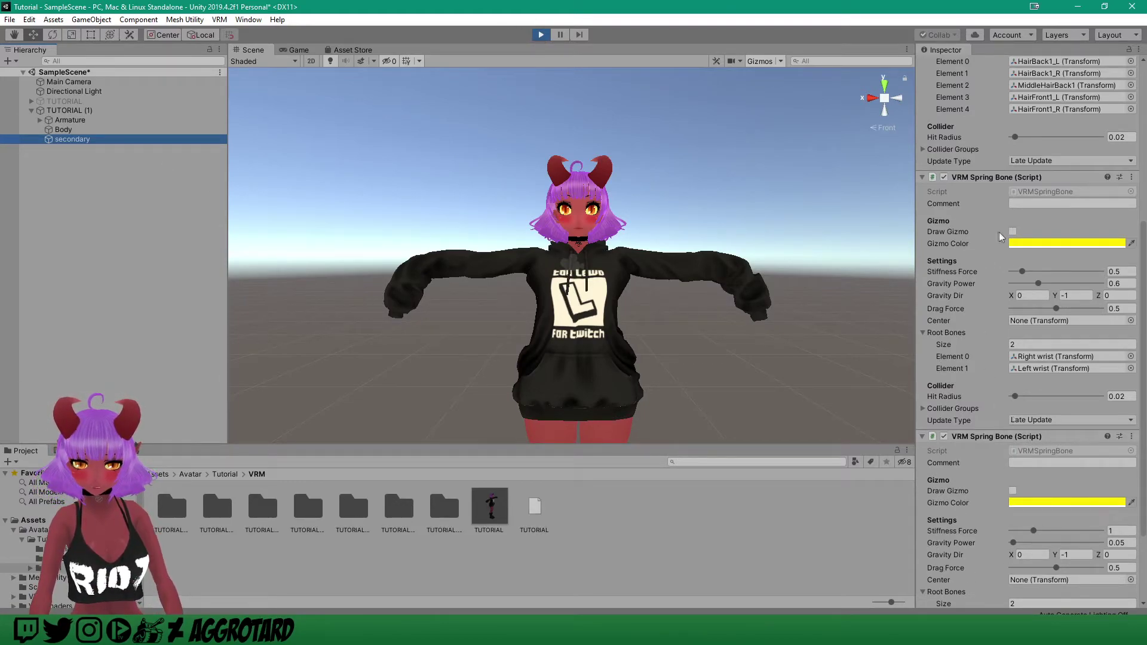
pyautogui.scroll(-3, 1042, 403)
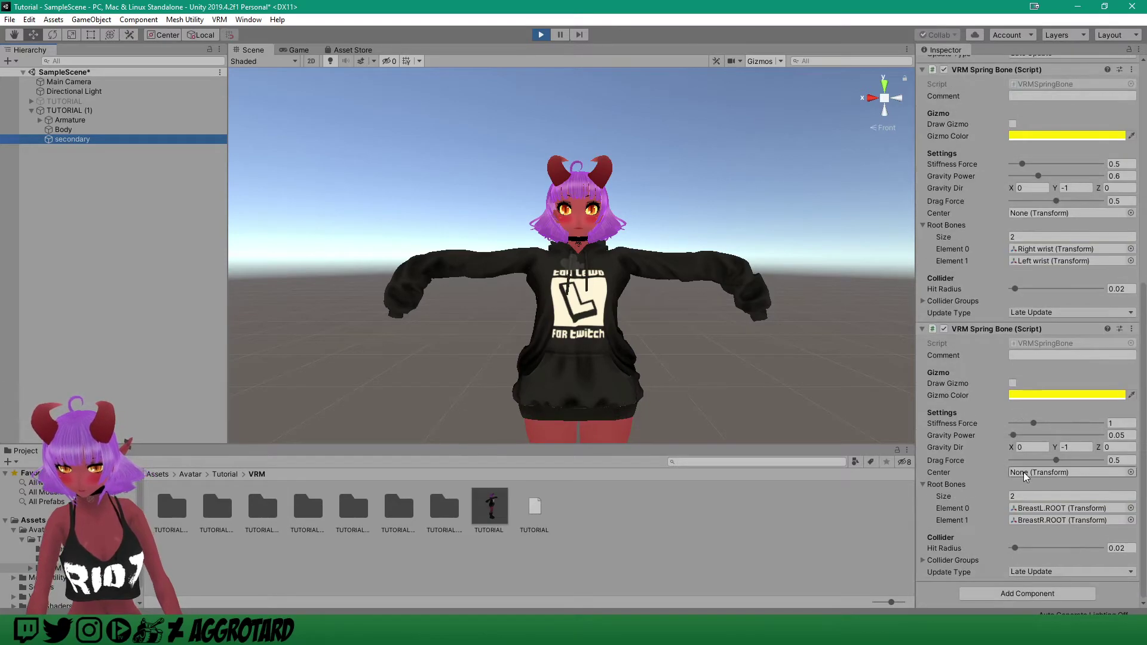
pyautogui.scroll(9, 1025, 475)
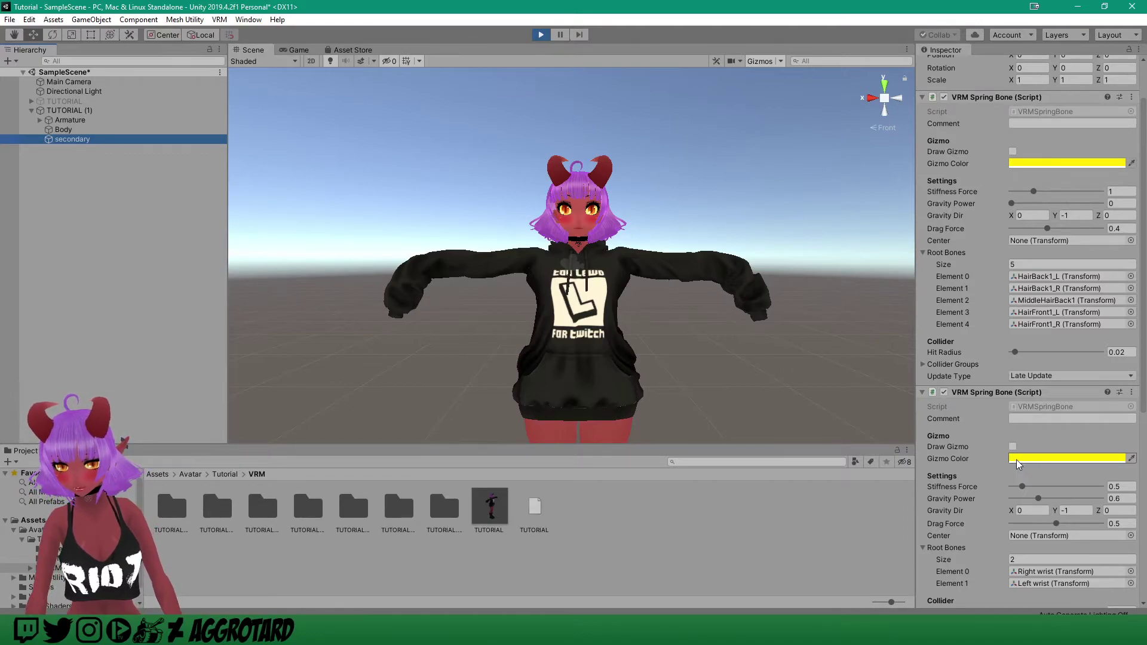
pyautogui.scroll(-6, 1057, 419)
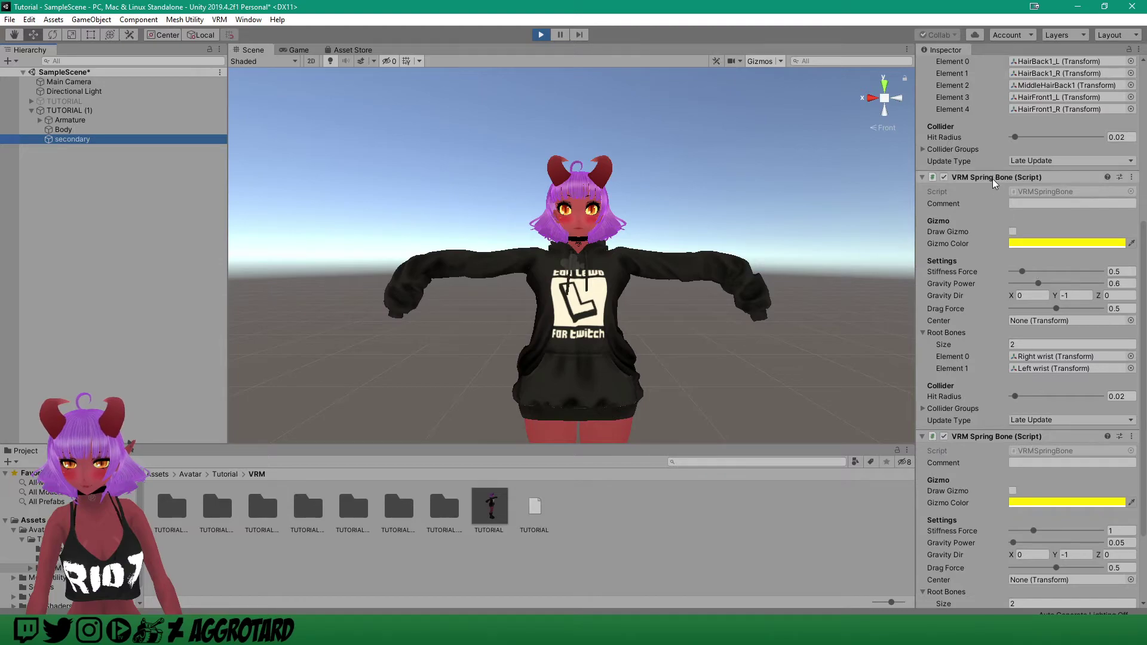
pyautogui.rightClick(988, 182)
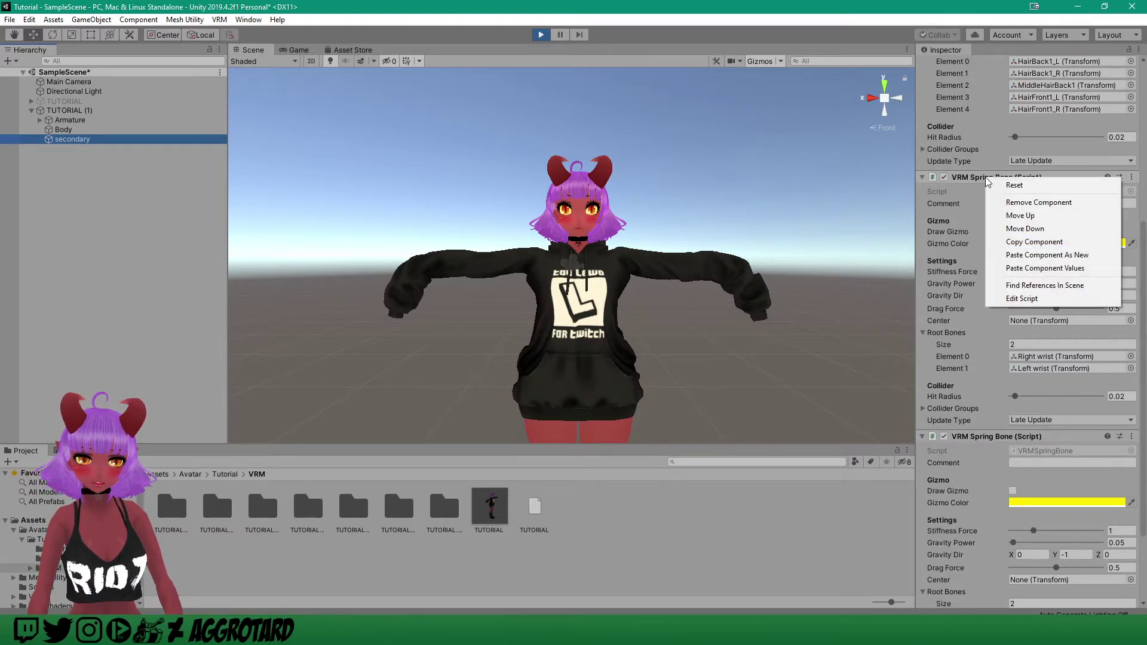
pyautogui.rightClick(966, 182)
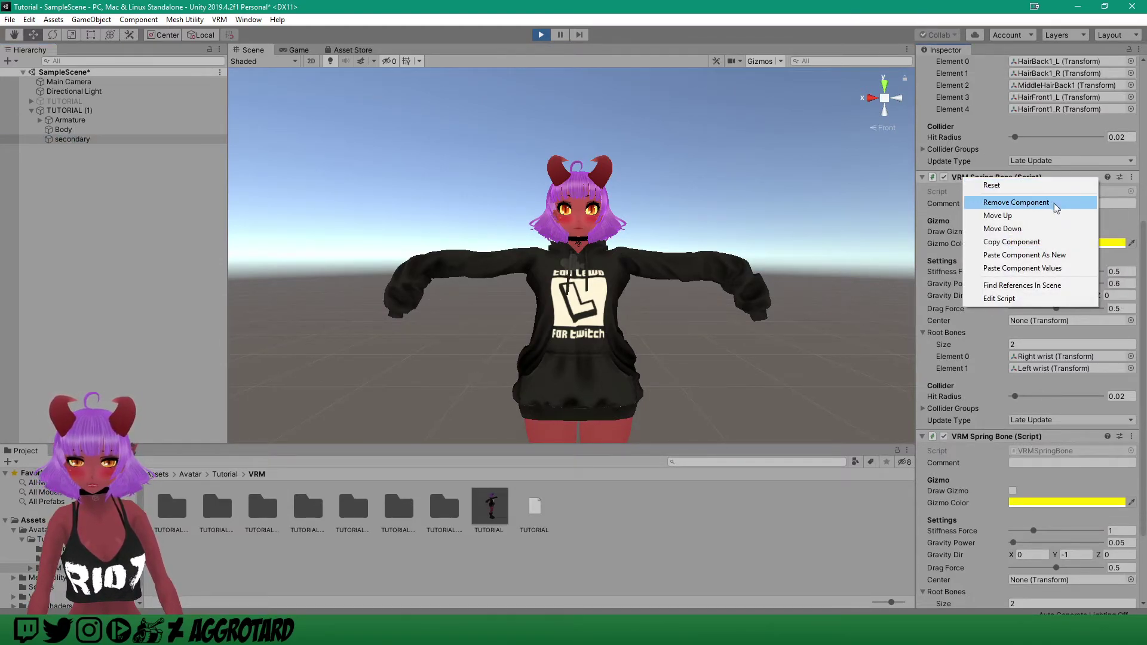
pyautogui.click(1037, 247)
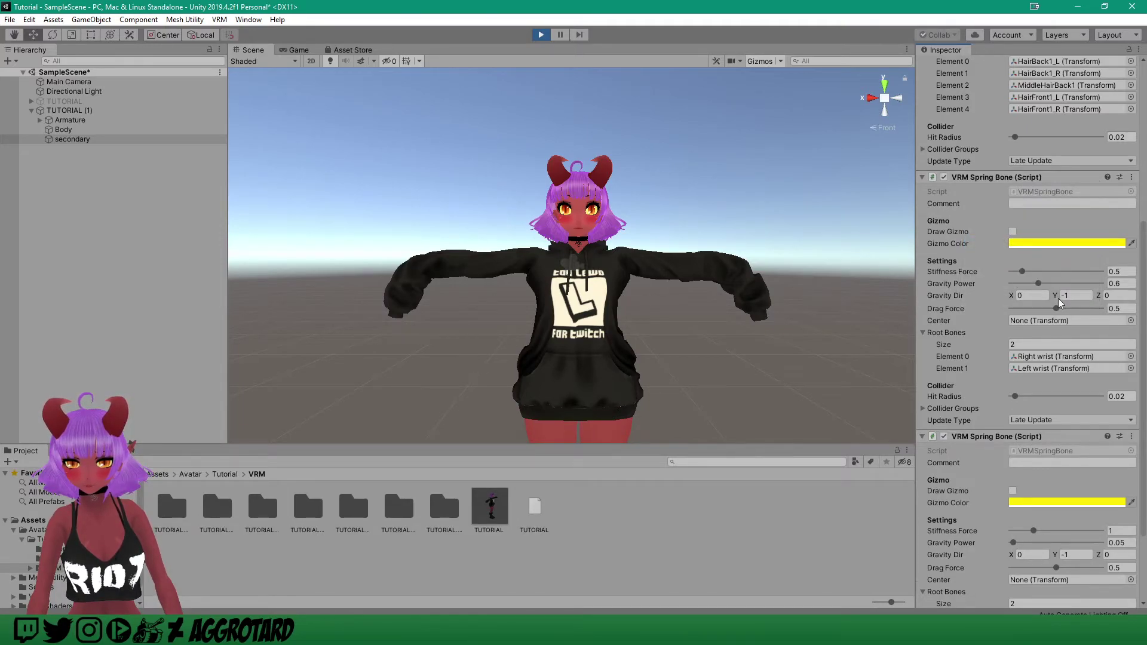
# - Stop play mode and paste the copied component values onto the secondary object's wrist spring bone
pyautogui.scroll(-3, 1062, 305)
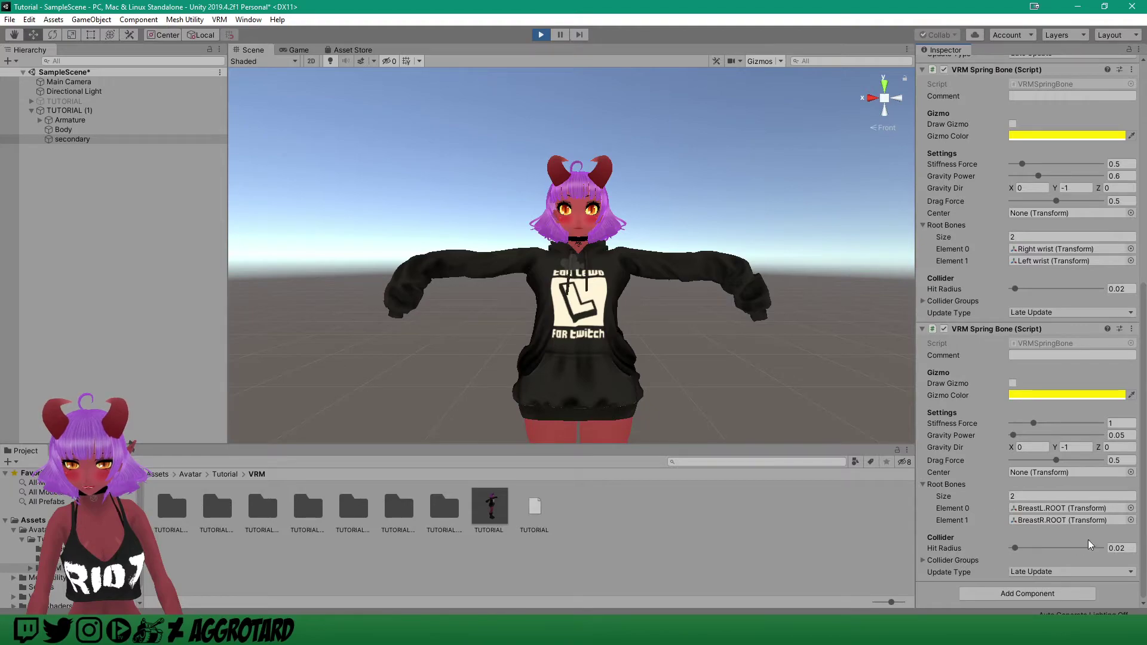
pyautogui.scroll(10, 1012, 404)
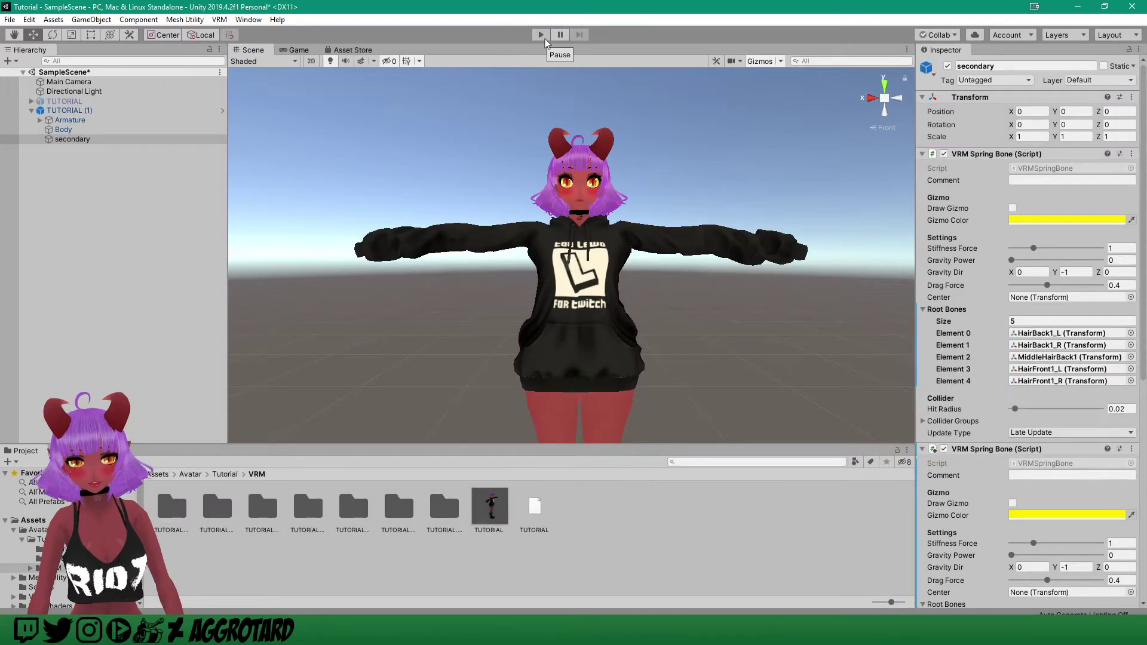
pyautogui.scroll(-6, 1091, 209)
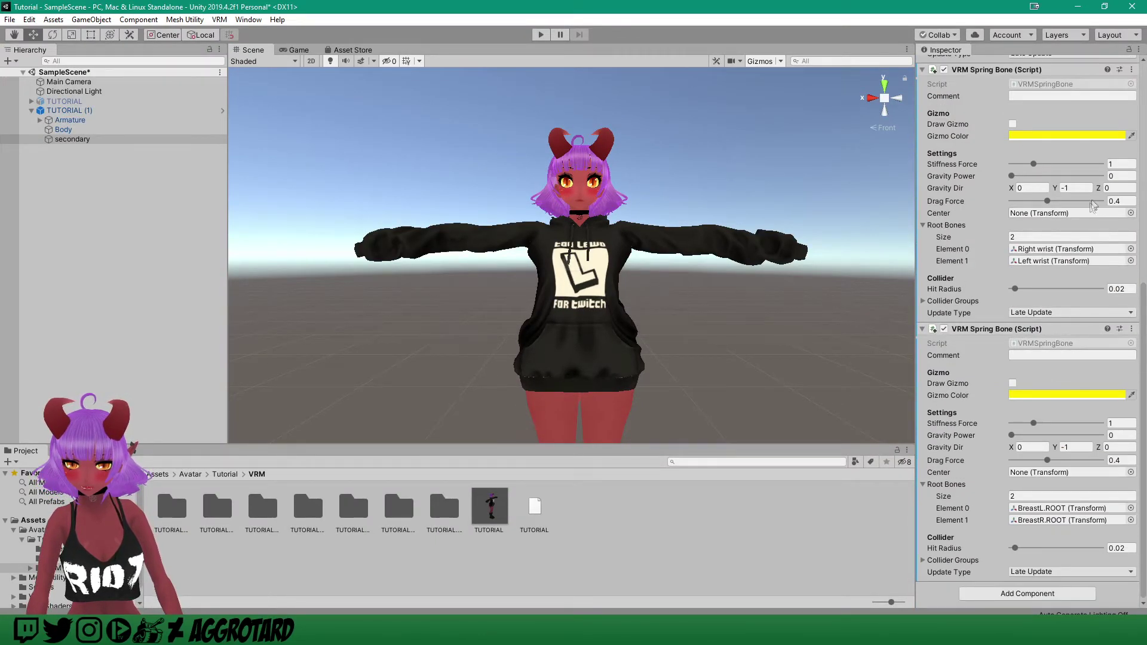
pyautogui.scroll(4, 1099, 154)
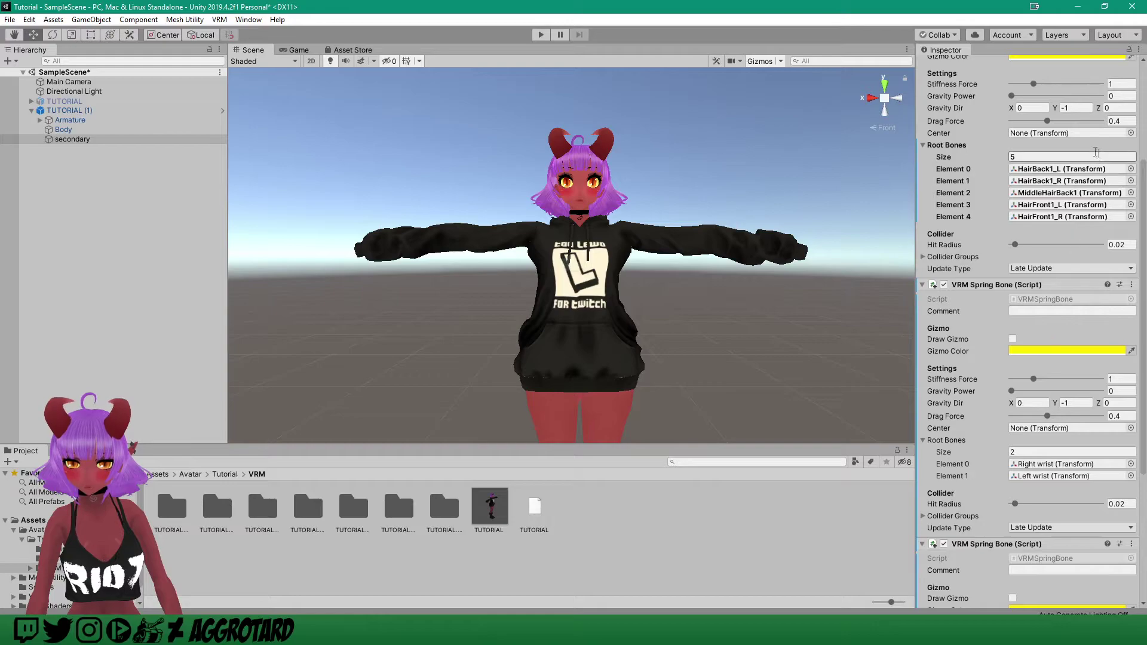
pyautogui.scroll(2, 1083, 413)
pyautogui.scroll(-4, 1078, 415)
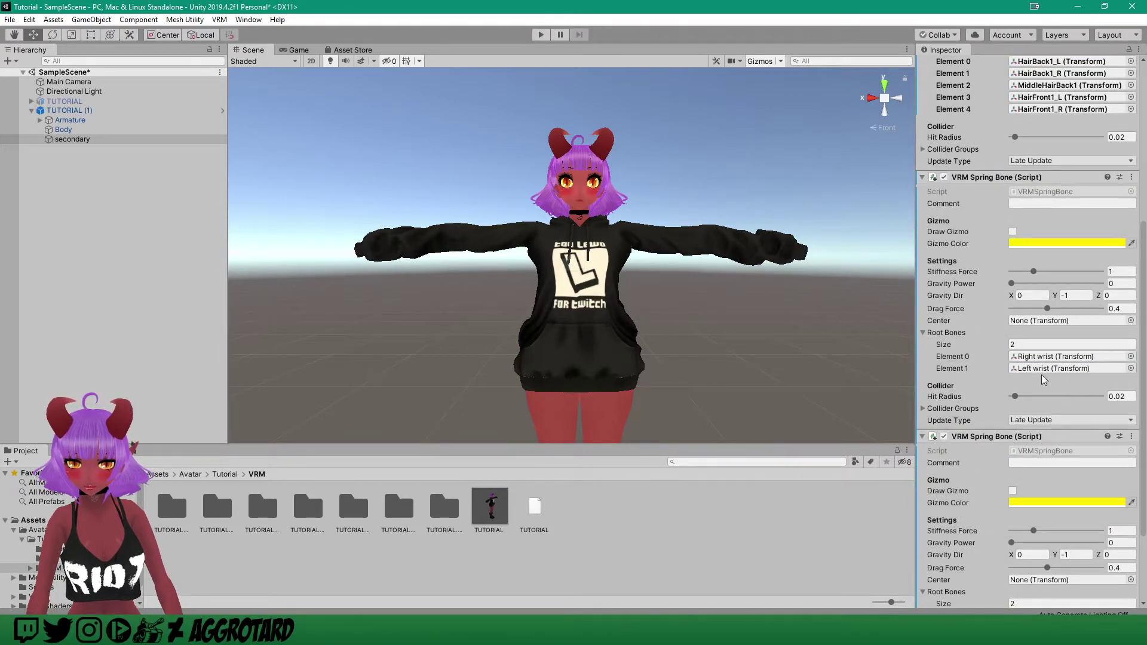
pyautogui.rightClick(980, 182)
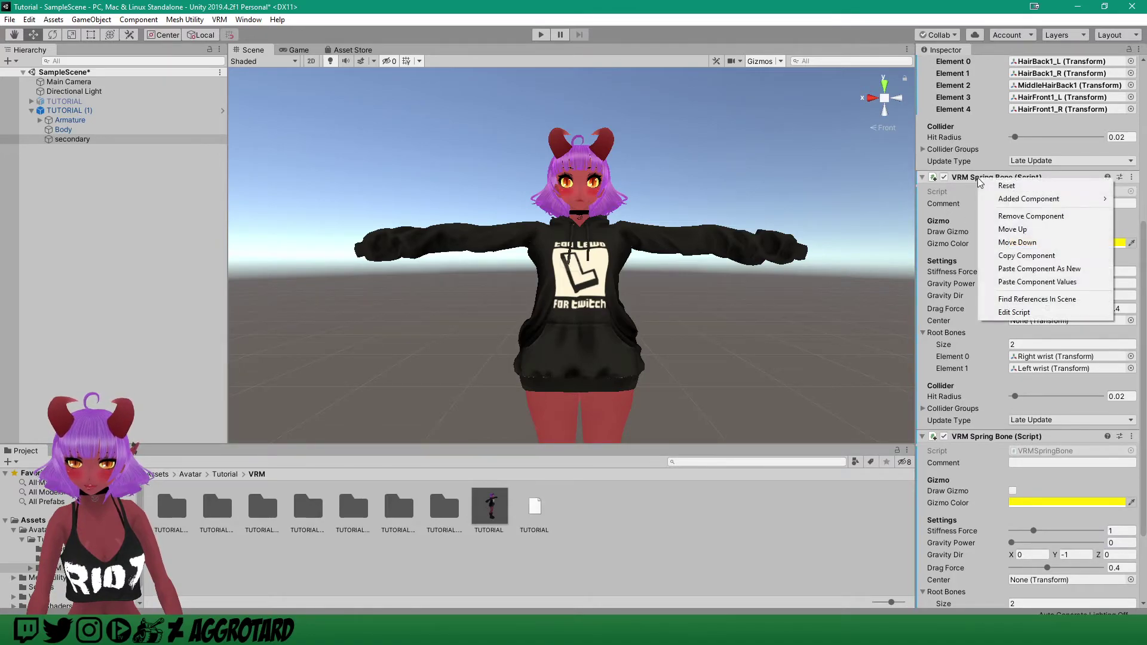
pyautogui.click(1053, 283)
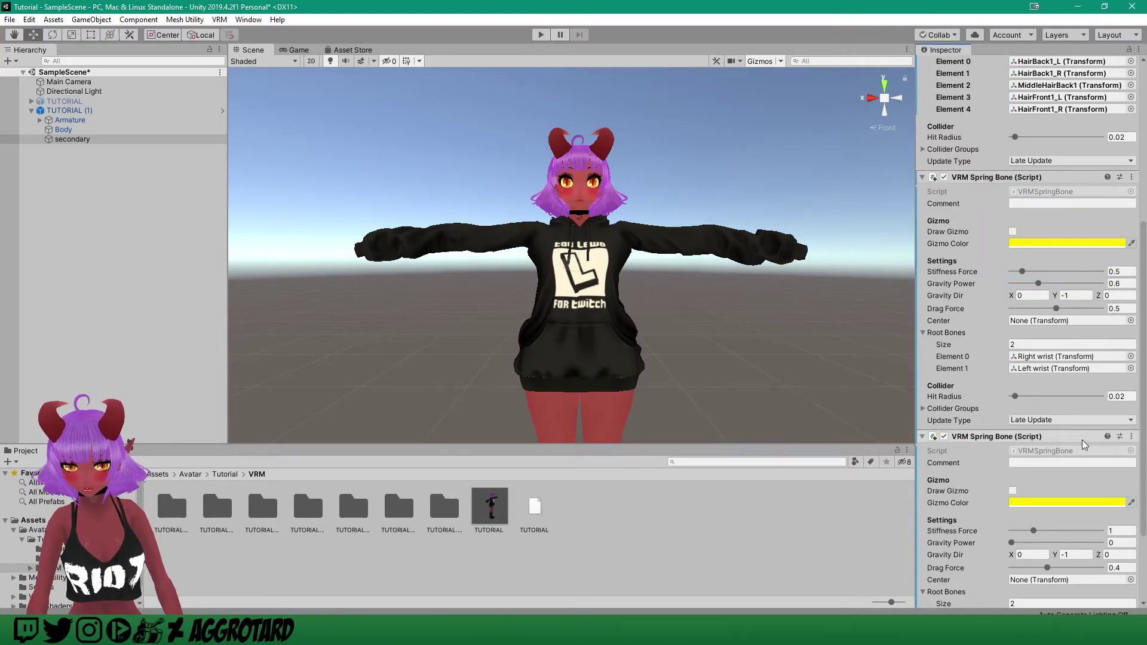
# - Set the breast spring bone's Gravity Power to 0.5 and Drag Force to 0.5
pyautogui.scroll(-3, 1084, 445)
pyautogui.click(1122, 438)
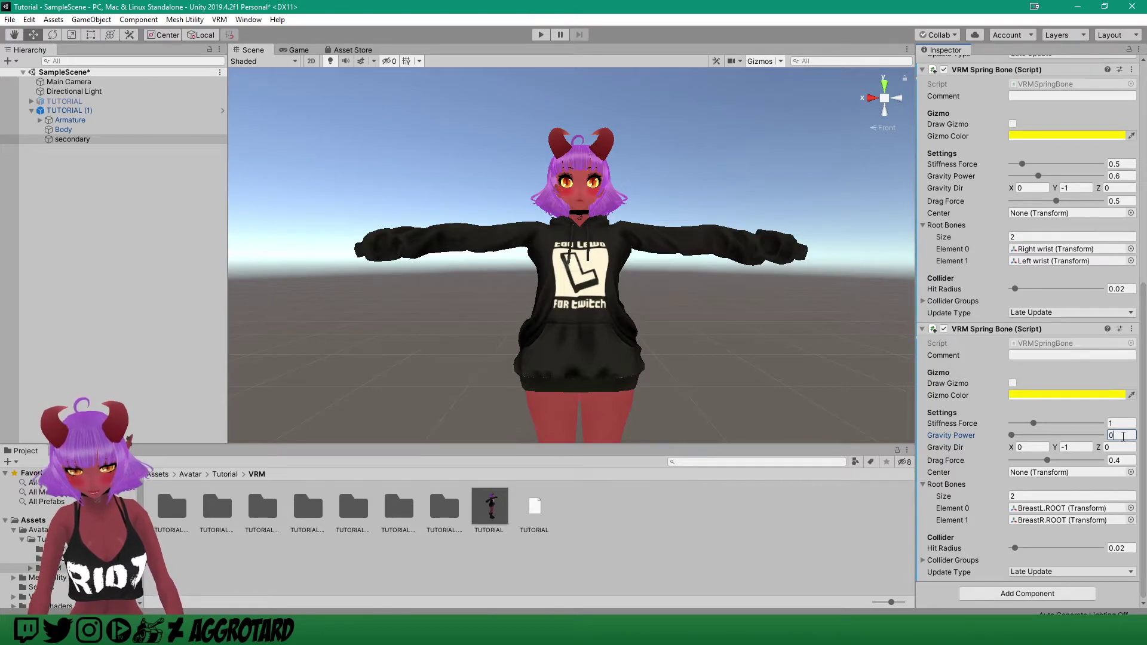
pyautogui.click(1127, 461)
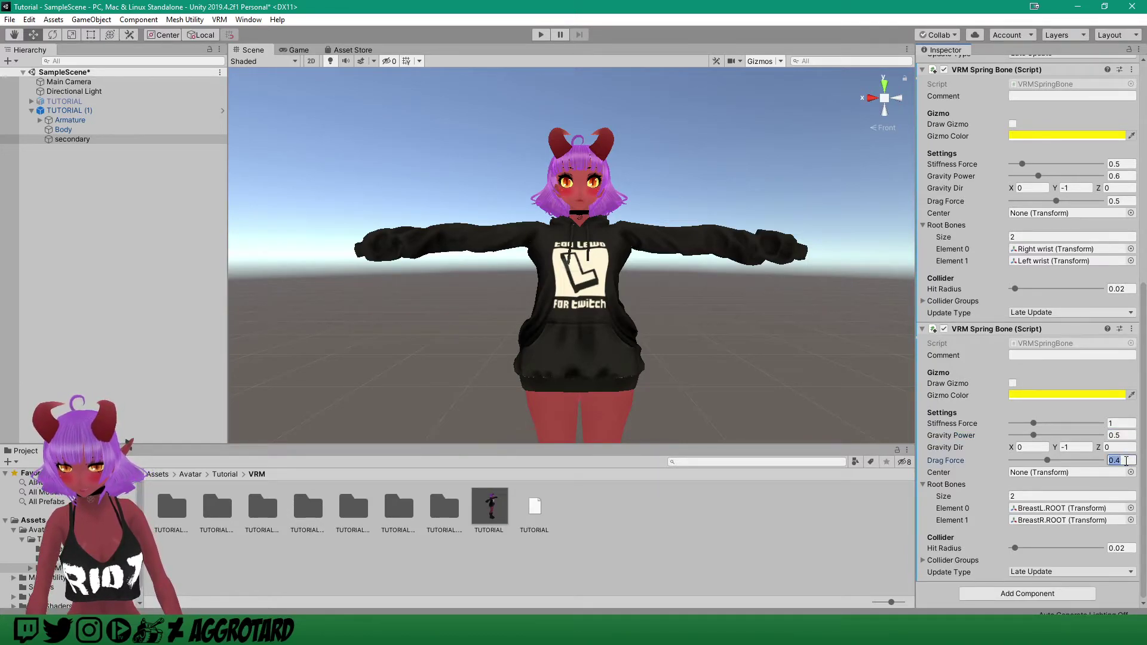
pyautogui.write('0.5')
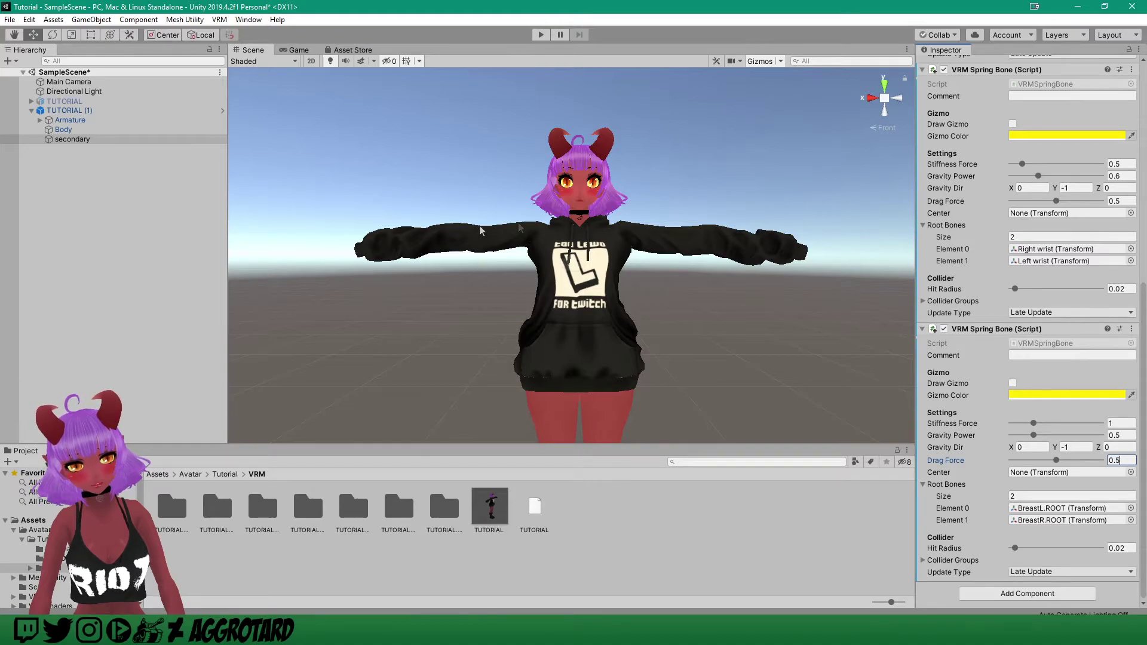
# - Test the spring bones by moving the TUTORIAL (1) avatar in the Scene view during play mode, and stop playing
pyautogui.click(541, 35)
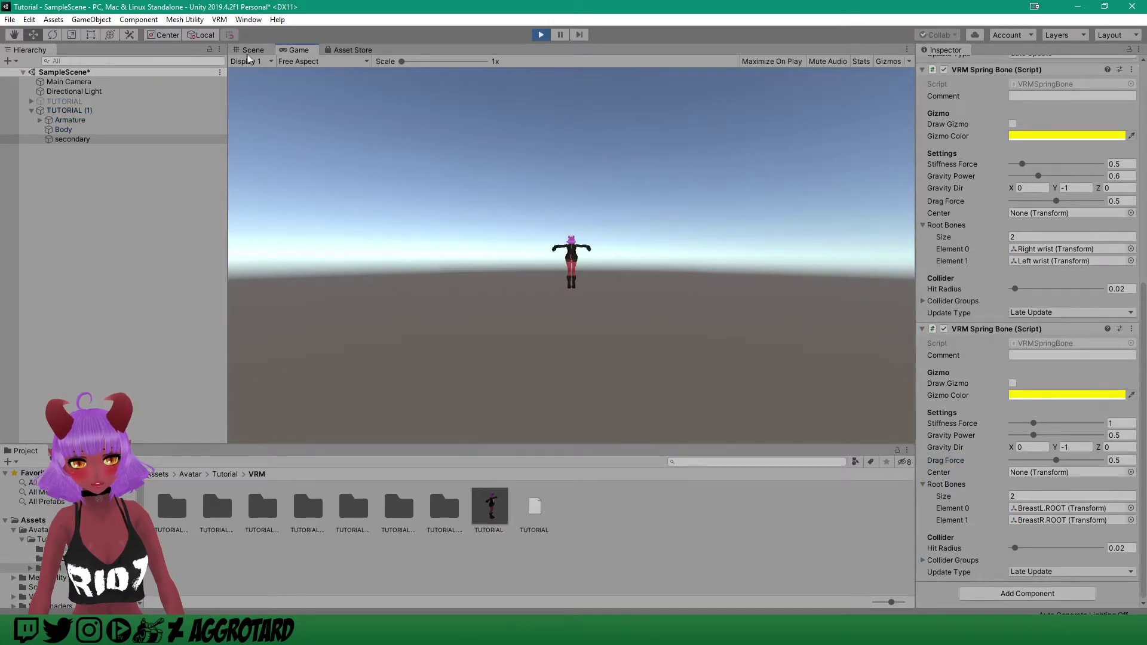
pyautogui.click(250, 51)
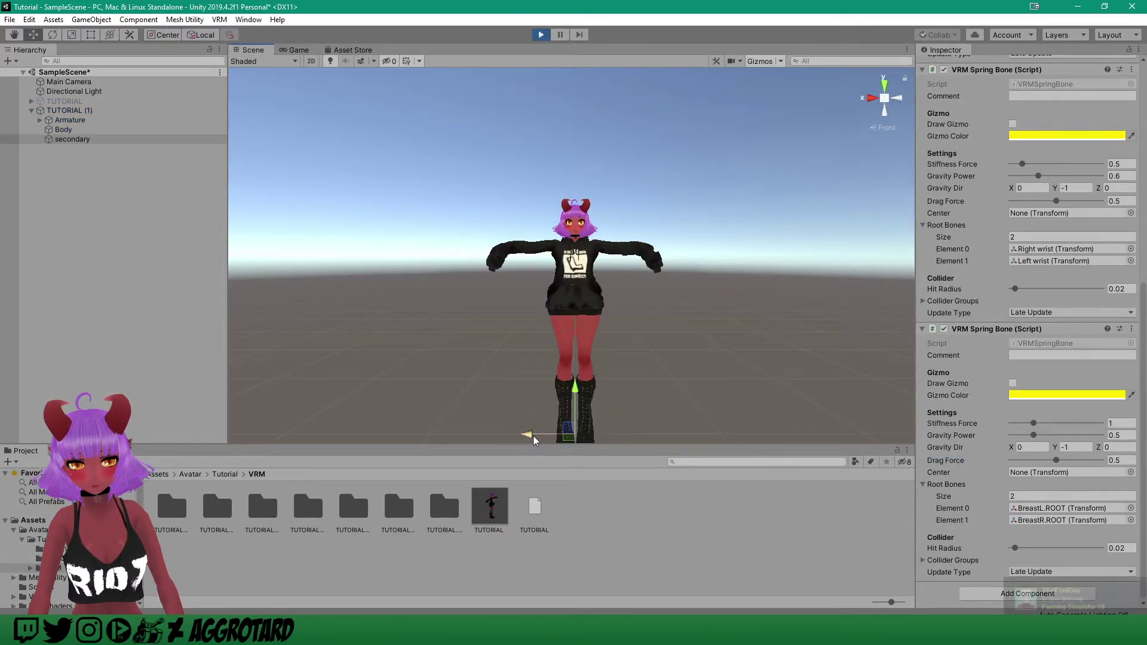
pyautogui.click(82, 112)
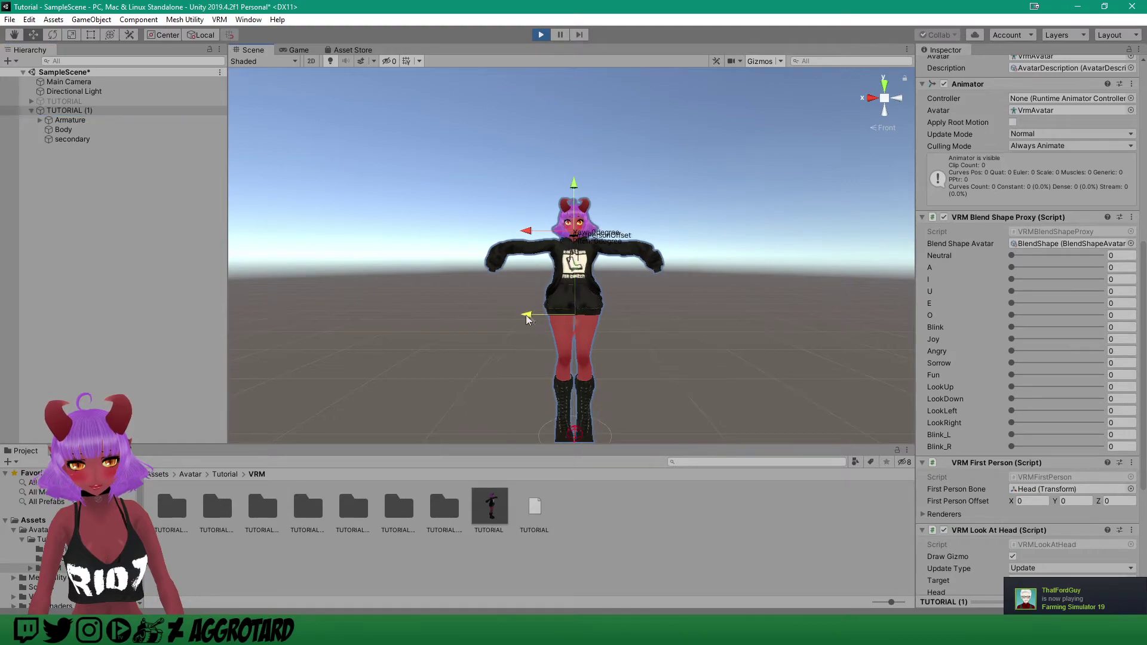
pyautogui.scroll(3, 517, 385)
pyautogui.moveTo(517, 385); pyautogui.dragTo(566, 290, button='middle')
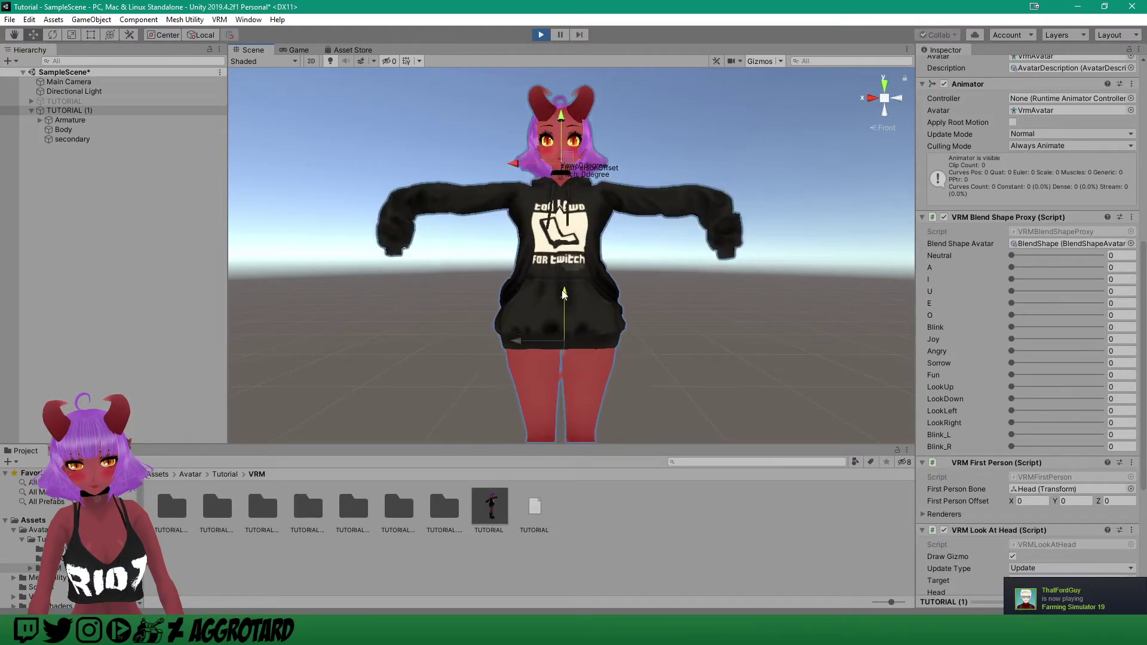
pyautogui.hotkey('ctrl', 'p')
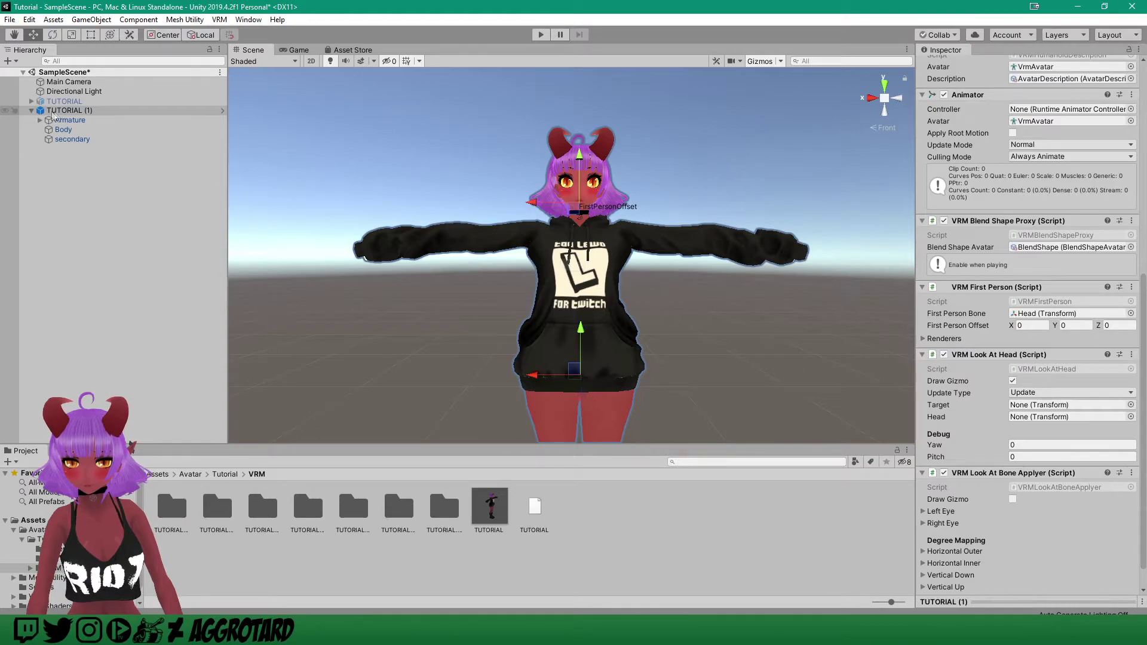
# - Open the BlendShape asset assigned to TUTORIAL (1)'s VRM Blend Shape Proxy and enlarge its face preview
pyautogui.click(62, 115)
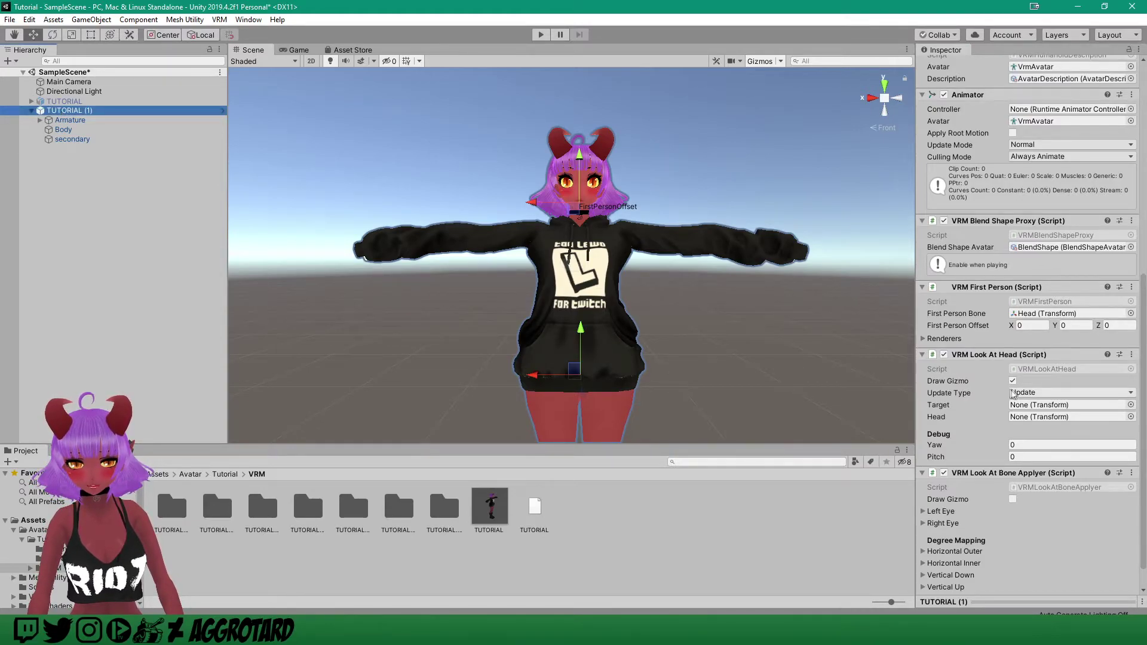
pyautogui.scroll(5, 1009, 391)
pyautogui.scroll(5, 1009, 391)
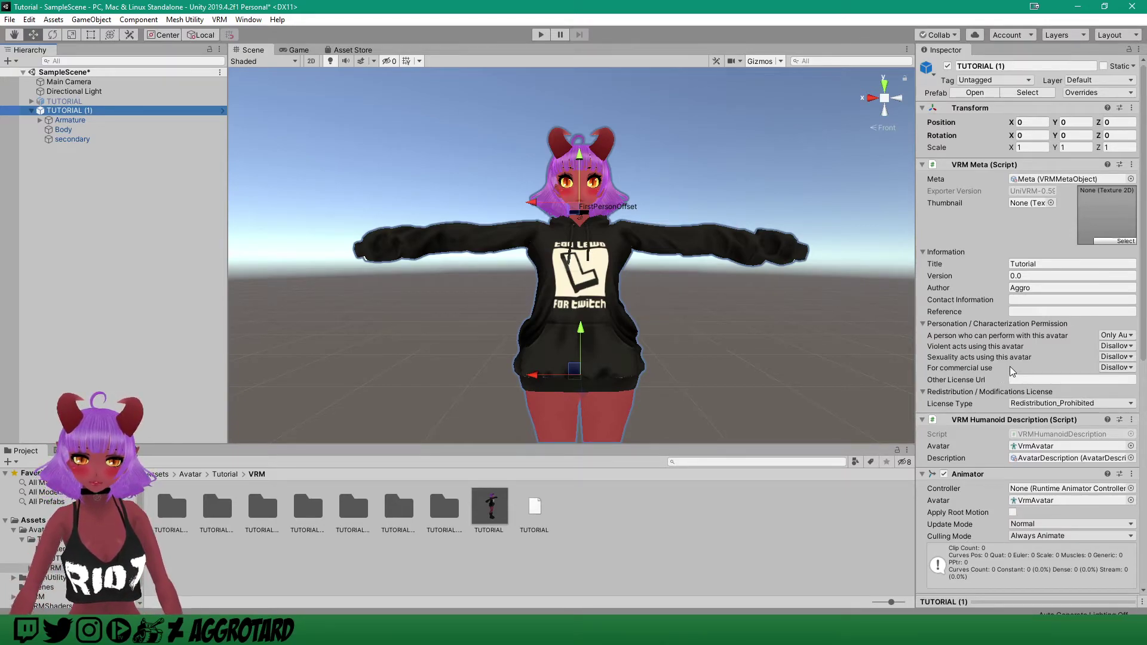
pyautogui.click(54, 113)
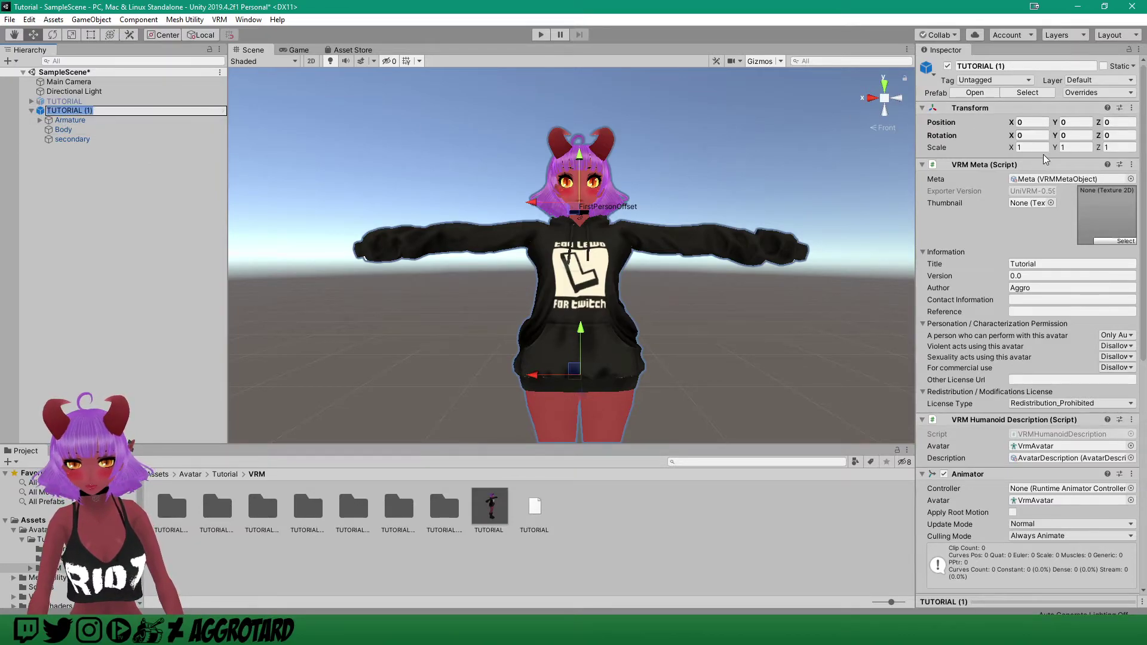
pyautogui.scroll(-3, 1032, 230)
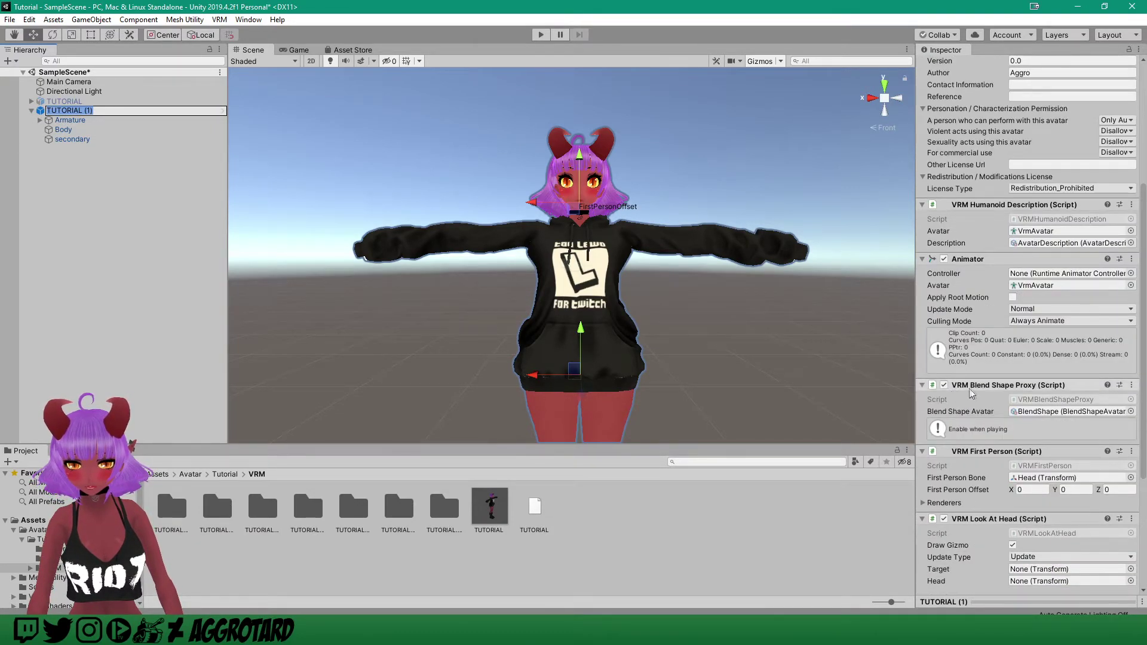
pyautogui.doubleClick(1057, 413)
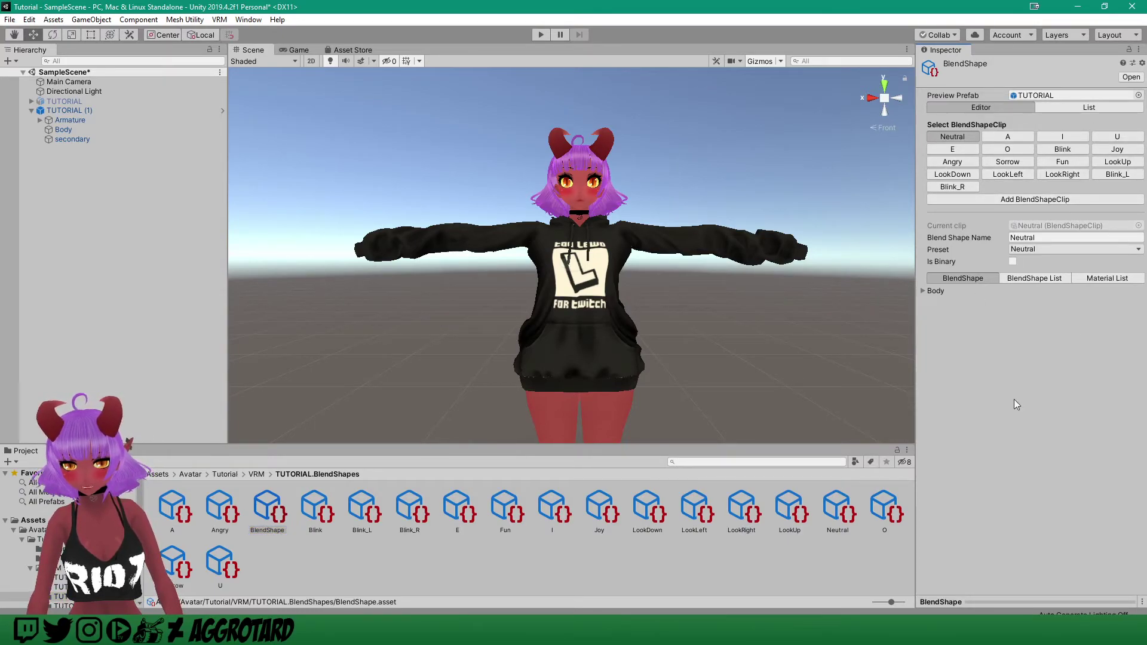
pyautogui.moveTo(1025, 565); pyautogui.dragTo(1005, 340)
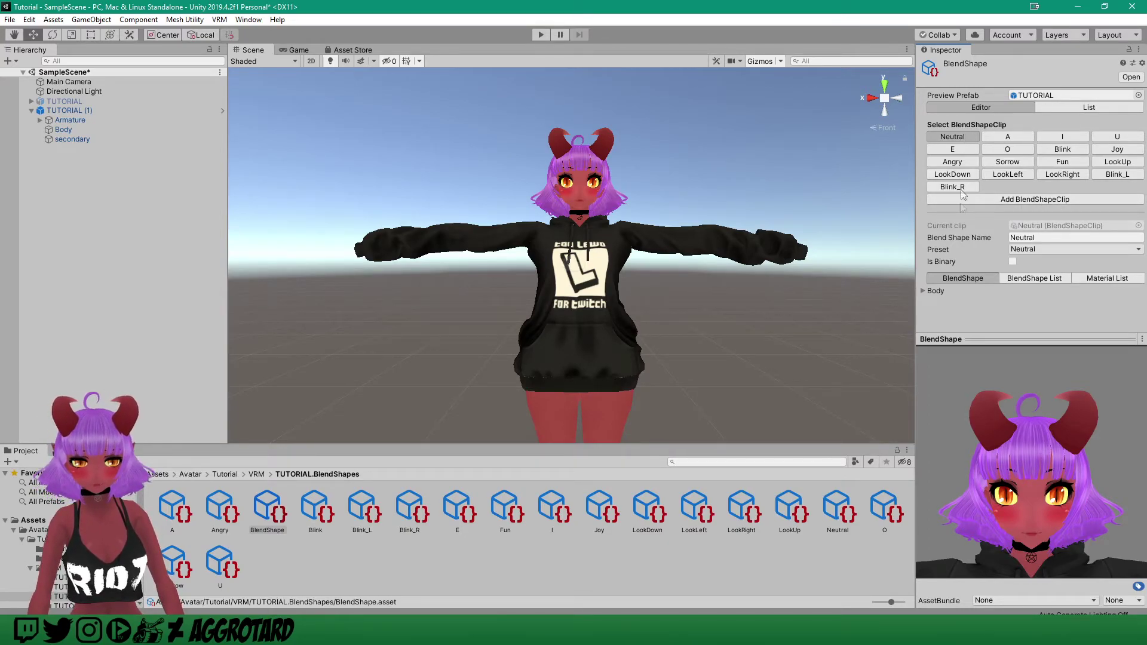
# - Expand the Body mesh of the Neutral clip and look through its available blend shape sliders
pyautogui.click(922, 291)
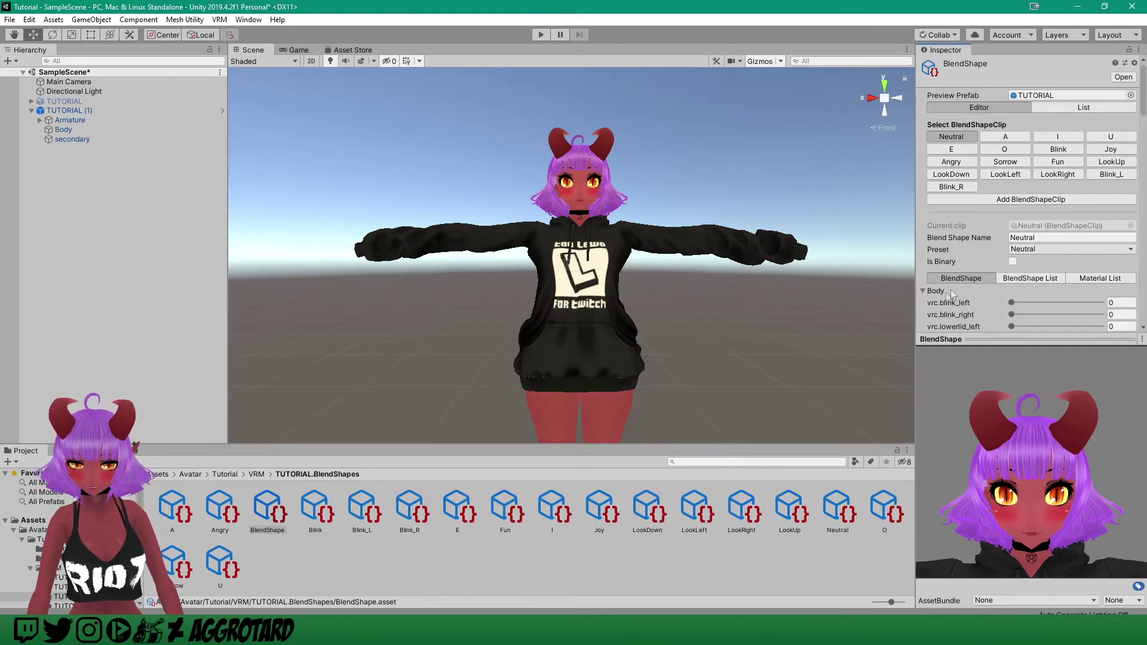
pyautogui.click(922, 291)
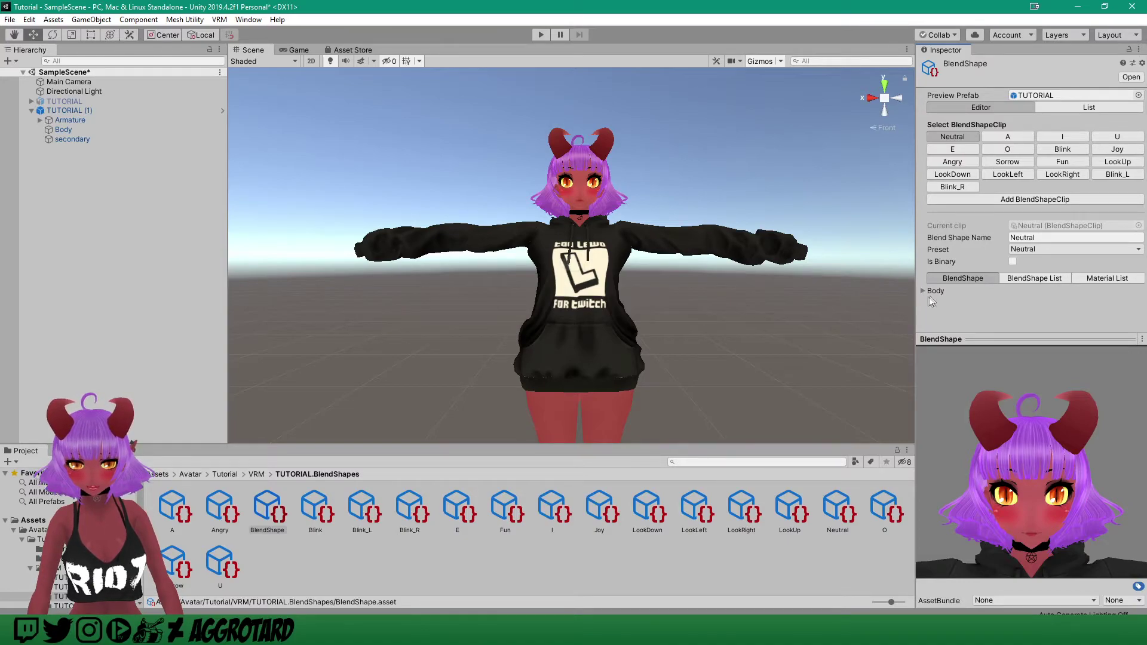
pyautogui.click(923, 291)
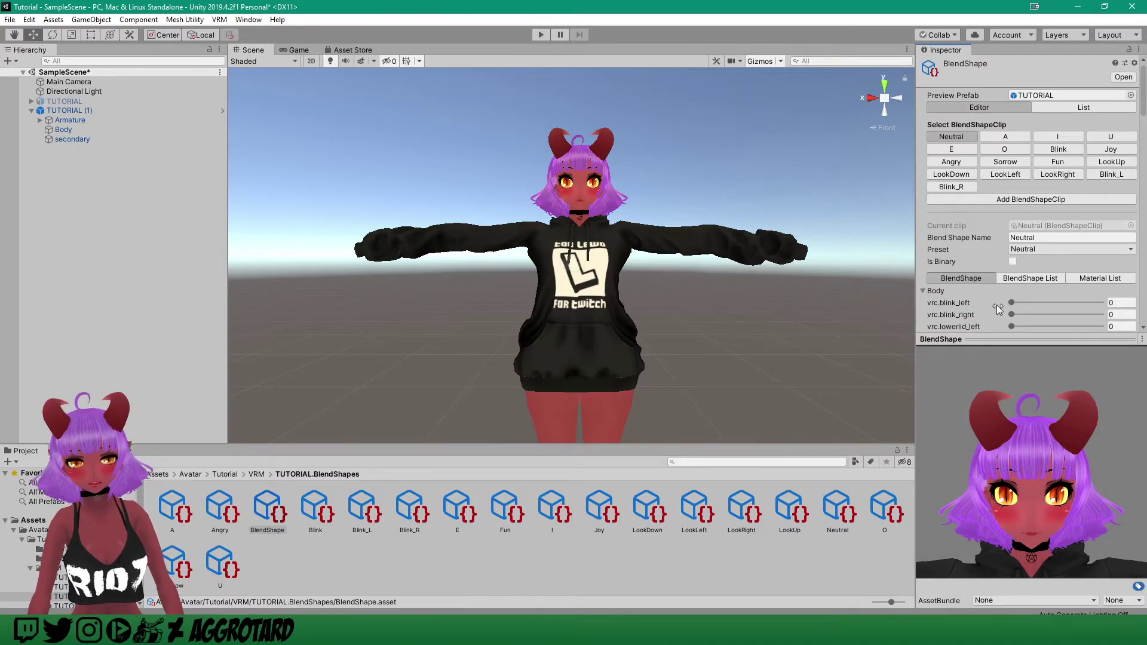
pyautogui.scroll(-10, 997, 306)
pyautogui.scroll(-15, 997, 306)
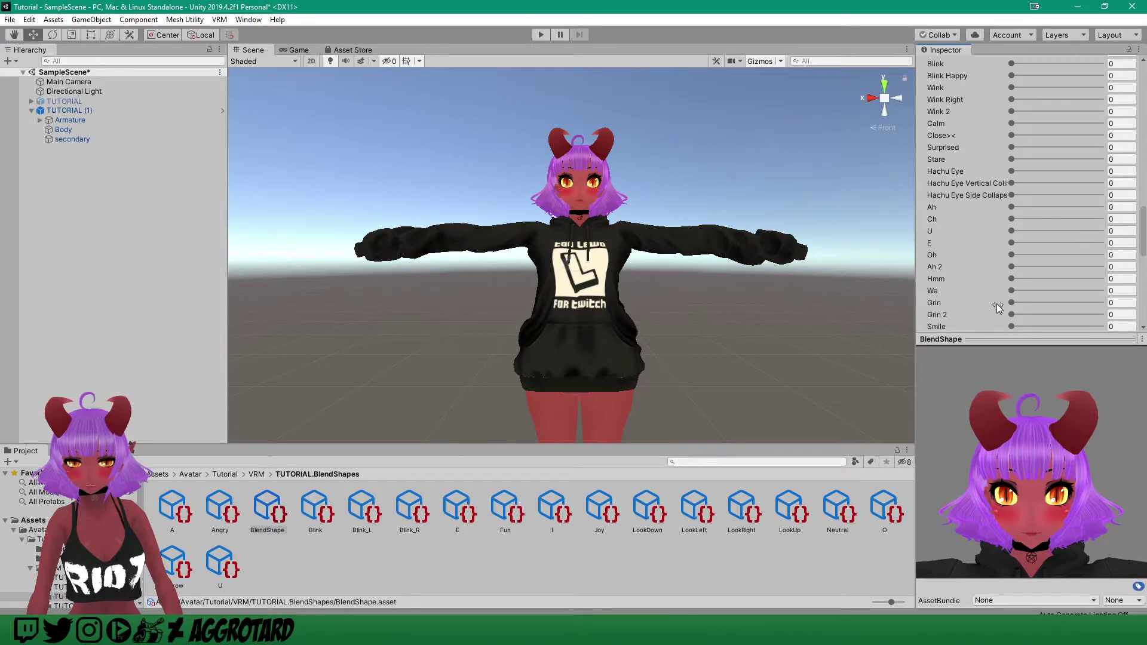
pyautogui.scroll(10, 988, 279)
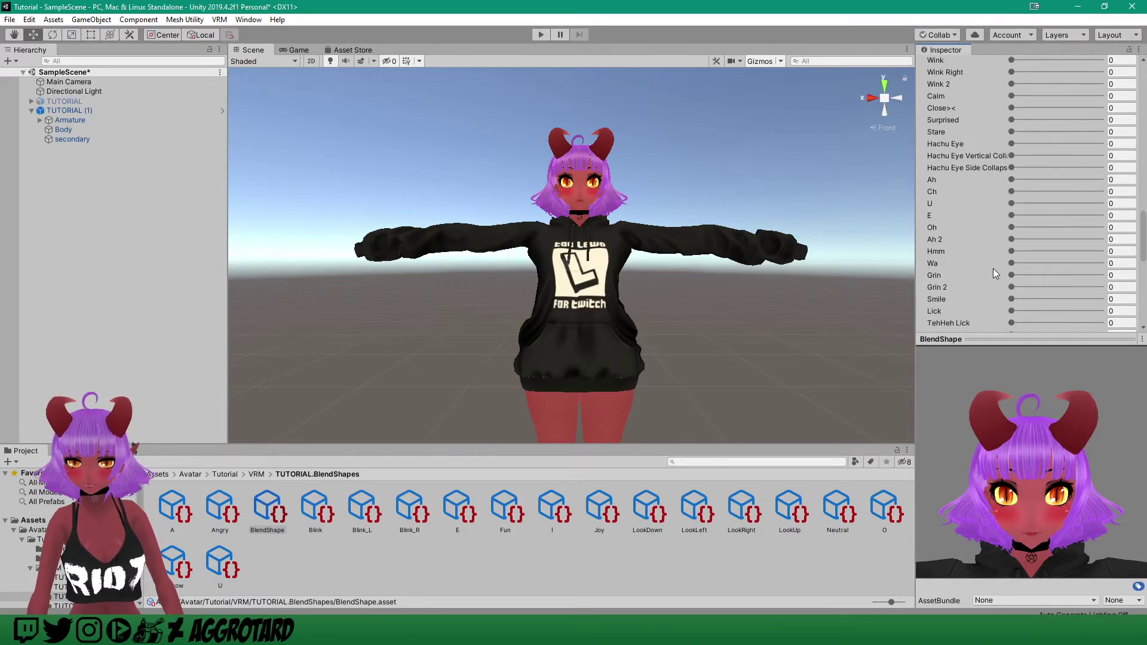
pyautogui.scroll(-10, 992, 257)
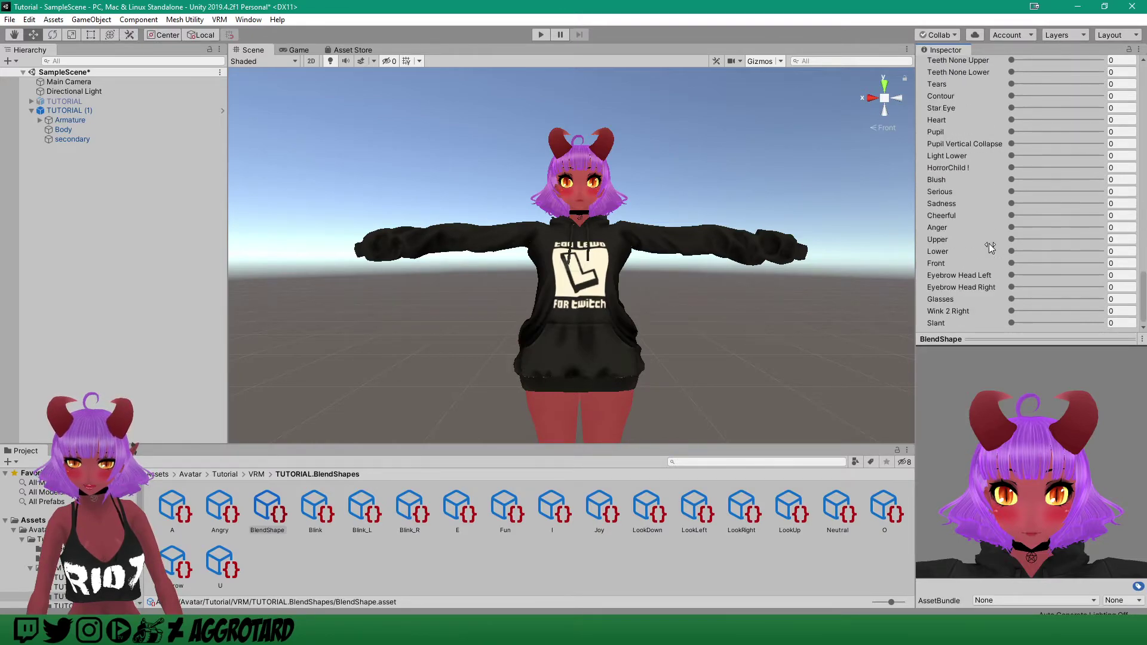
pyautogui.scroll(-15, 991, 247)
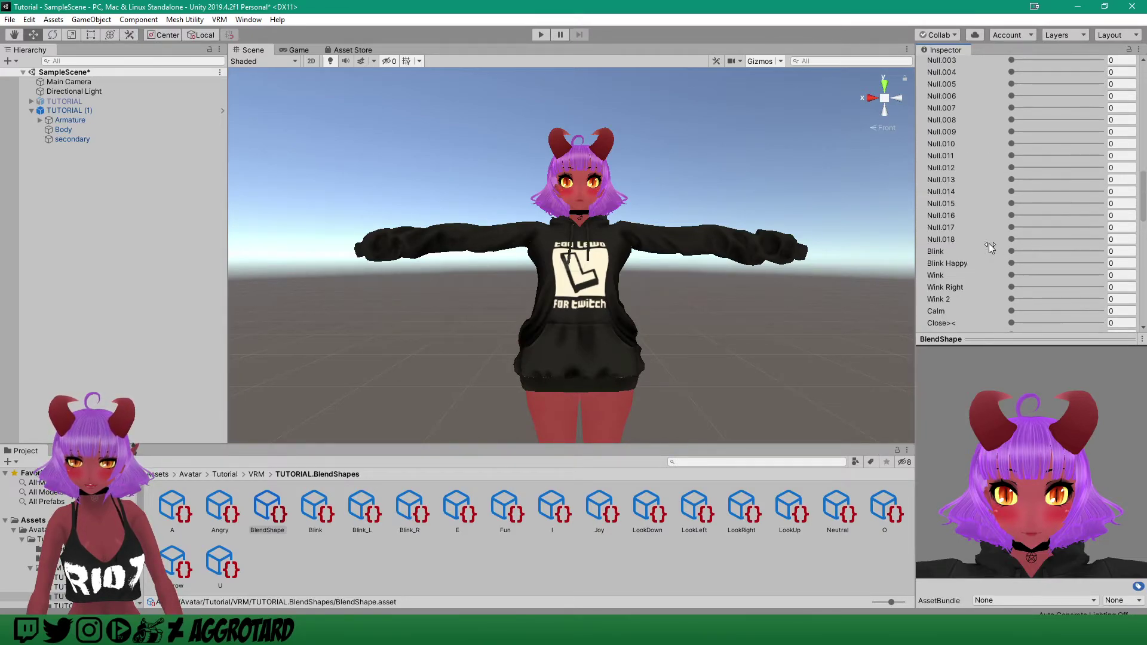
# - Set the Neutral clip's ω blend shape to 100 and zoom the preview in on the face
pyautogui.moveTo(1011, 216); pyautogui.dragTo(1106, 217)
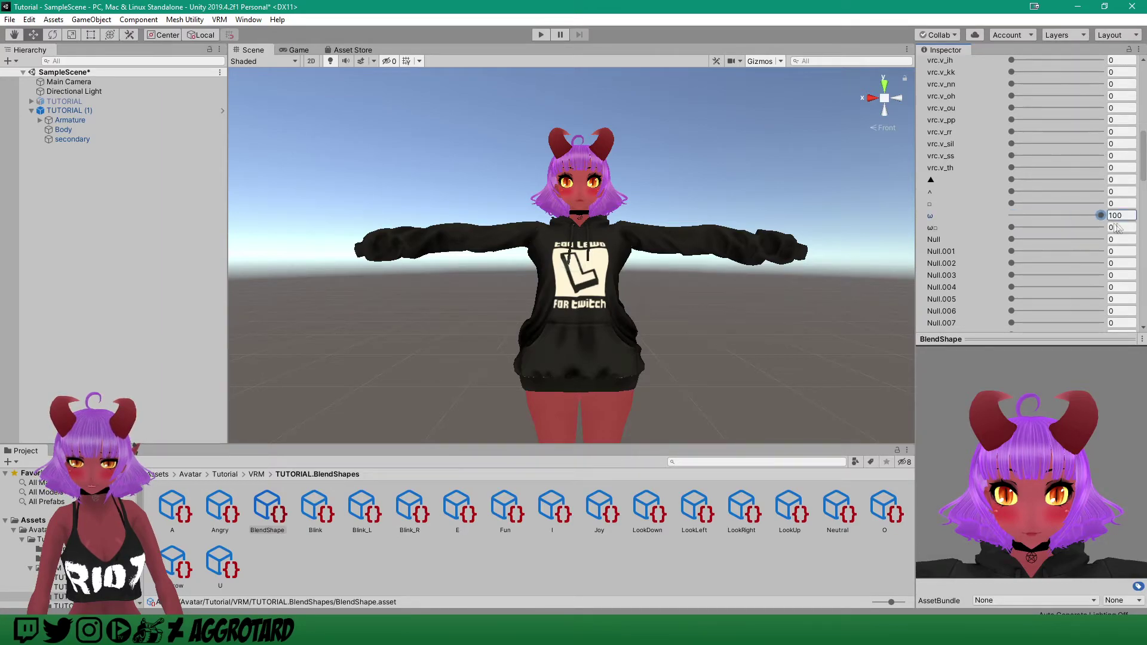
pyautogui.scroll(5, 1049, 470)
pyautogui.moveTo(1049, 483); pyautogui.dragTo(1048, 470, button='middle')
pyautogui.moveTo(1027, 211); pyautogui.dragTo(1146, 223)
pyautogui.scroll(-6, 1039, 244)
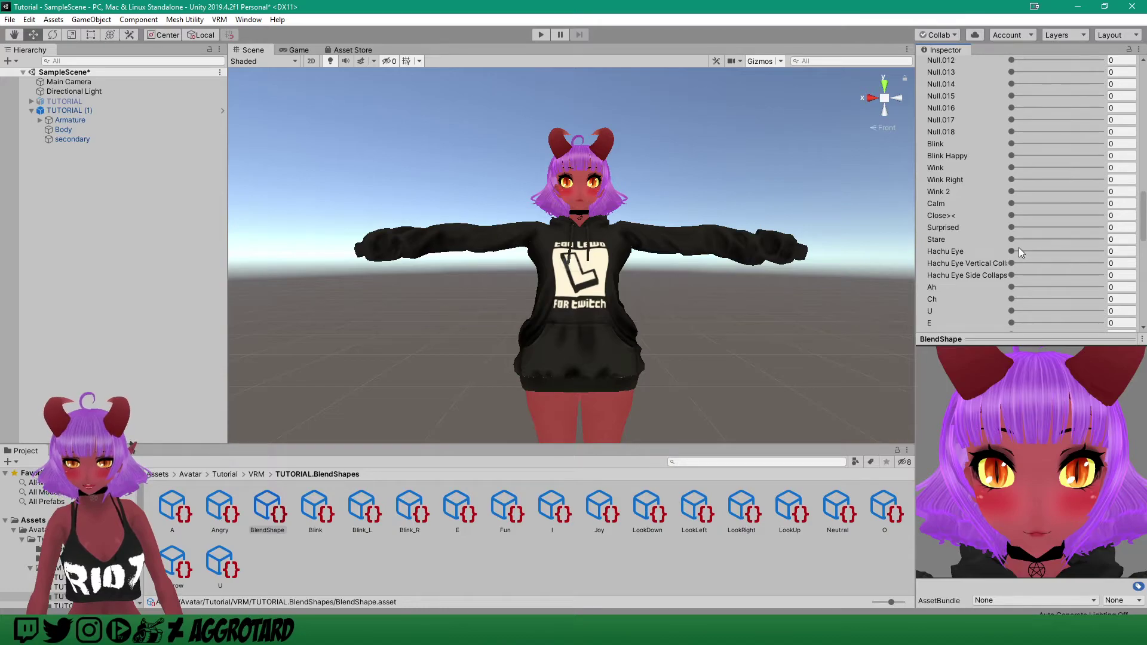
# - Find the Stare blend shape of the Neutral clip and set it to 70.5
pyautogui.scroll(-8, 1015, 233)
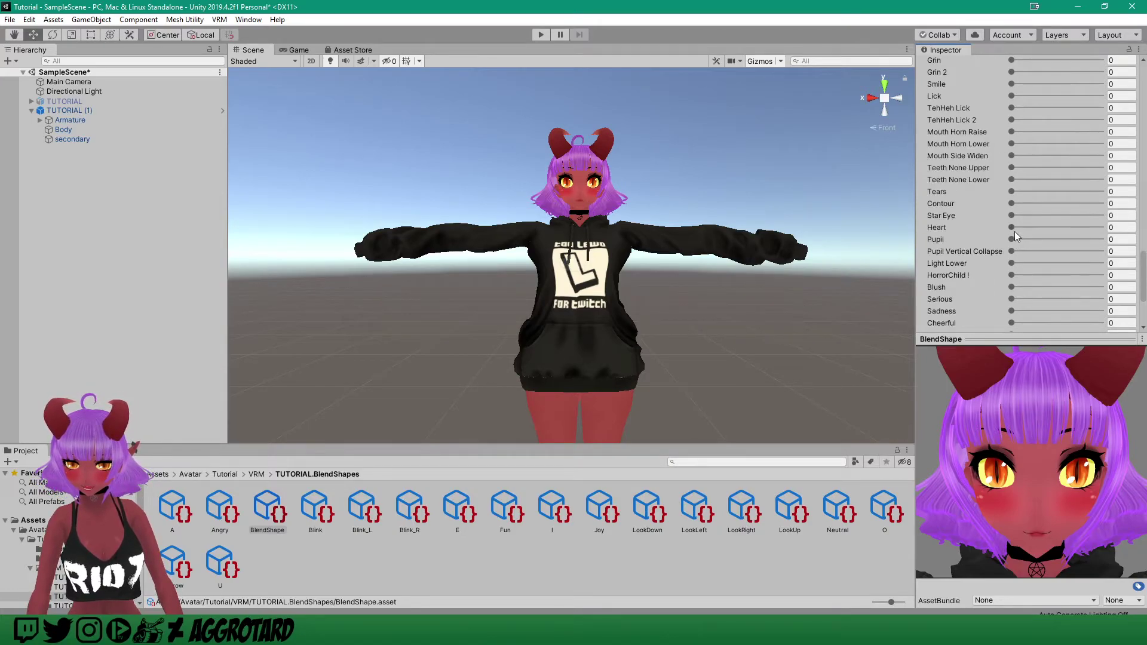
pyautogui.scroll(6, 1014, 231)
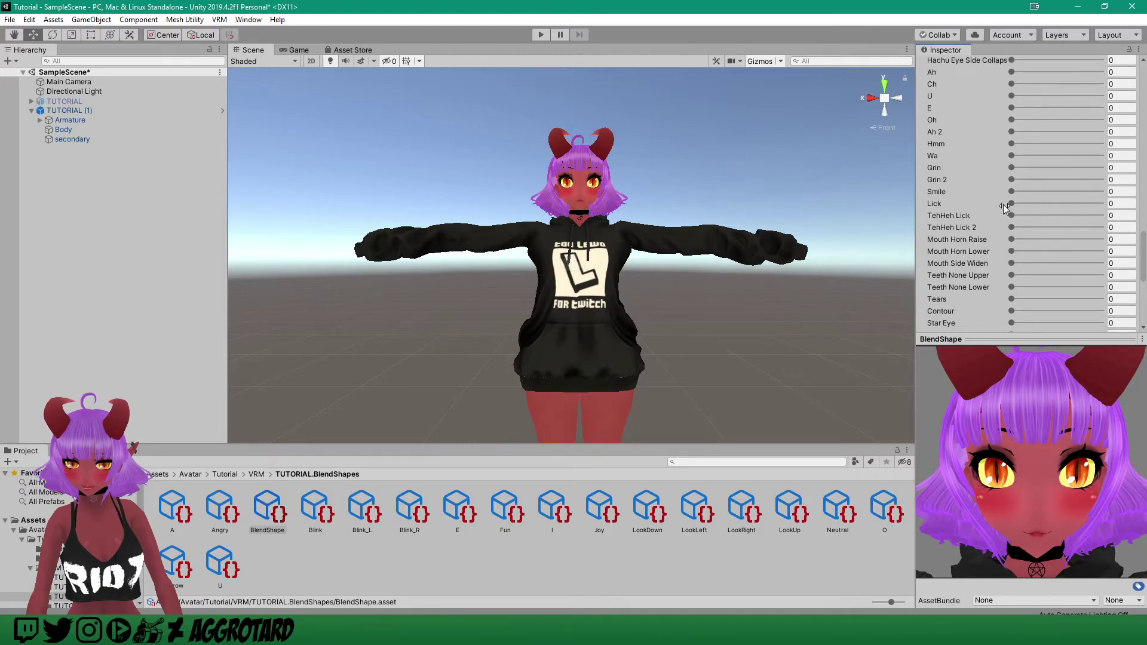
pyautogui.scroll(5, 1003, 204)
pyautogui.moveTo(1010, 132); pyautogui.dragTo(1074, 138)
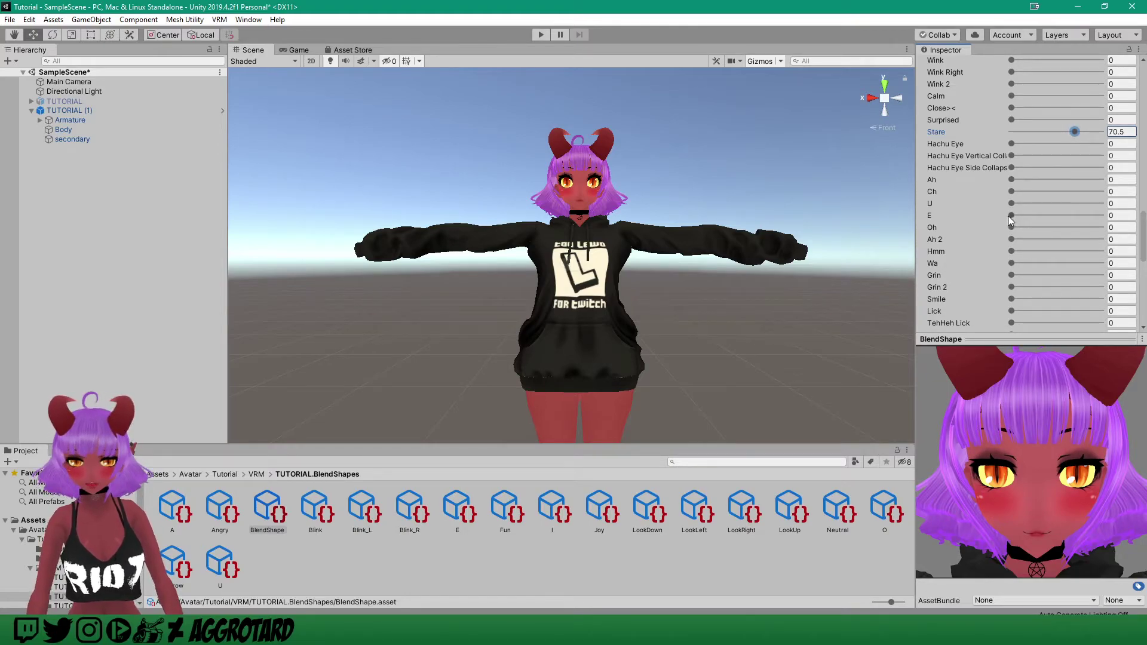
# - Switch to the A clip, expand its Body mesh and set the Ah blend shape to 100
pyautogui.scroll(20, 980, 187)
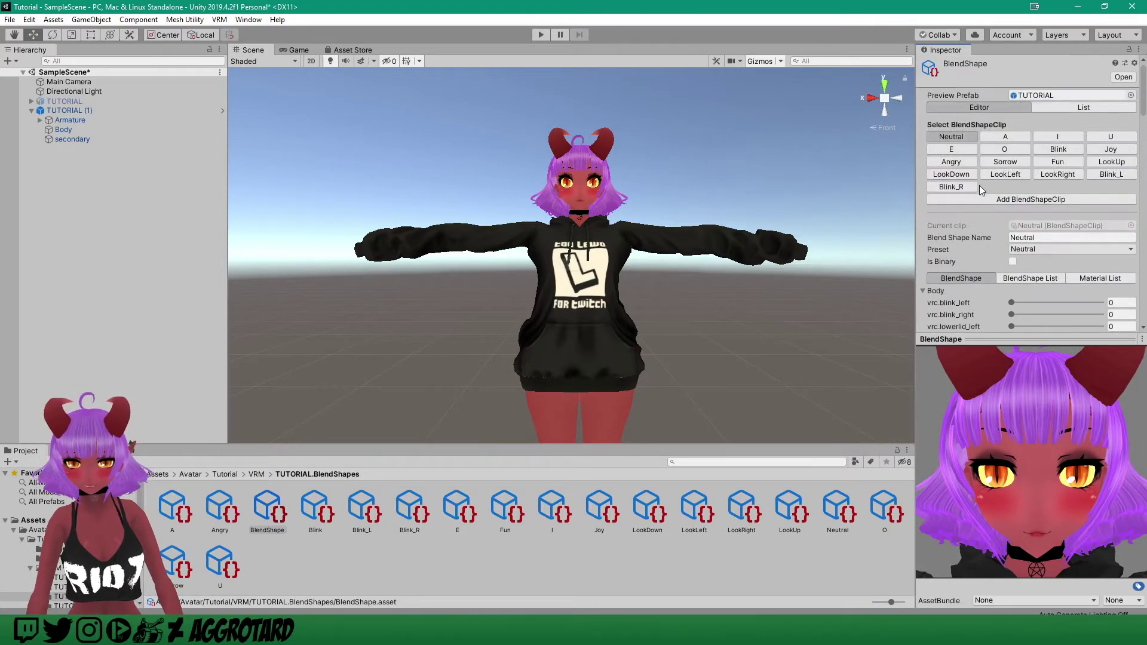
pyautogui.click(1016, 137)
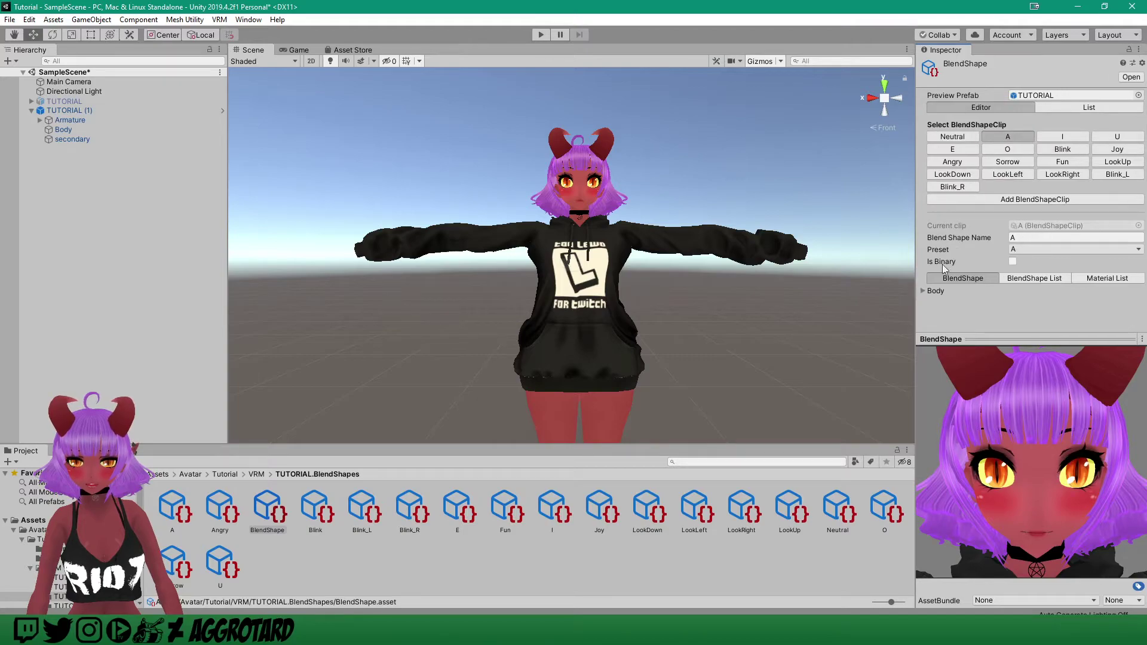
pyautogui.click(924, 292)
pyautogui.scroll(-10, 1026, 294)
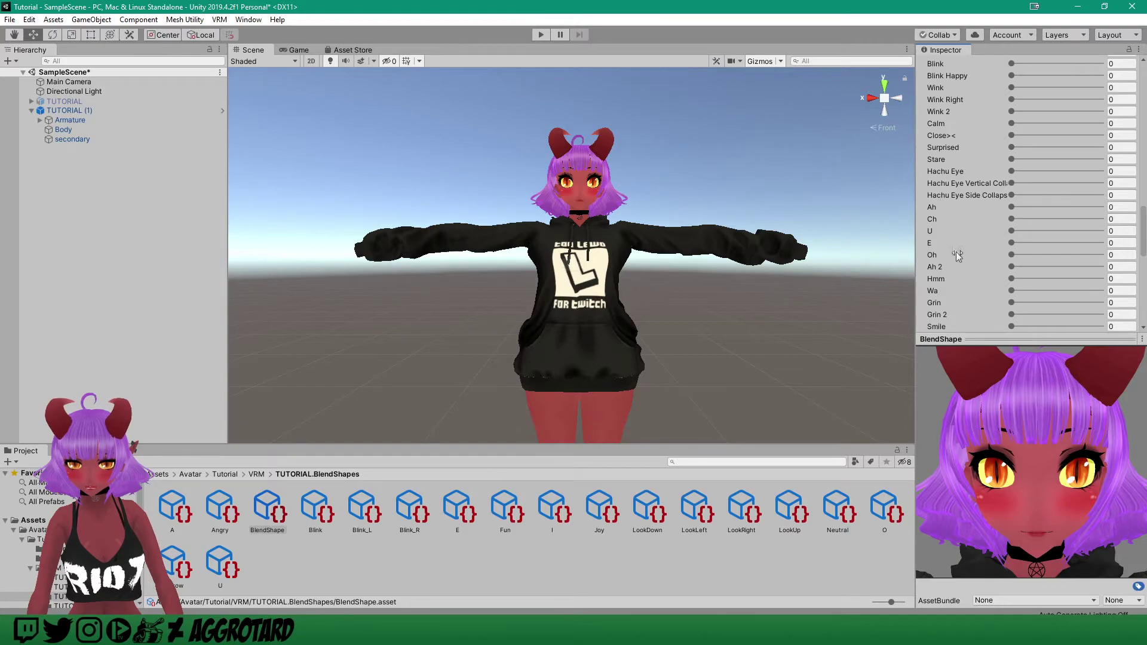
pyautogui.click(1011, 207)
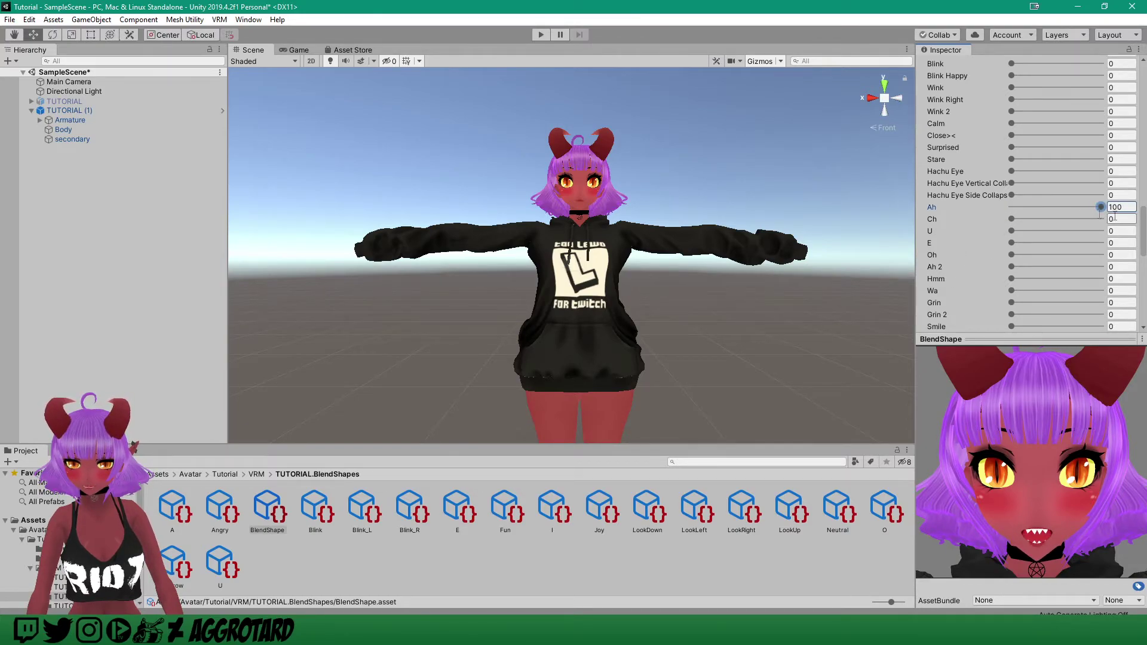
# - Switch to the I clip, expand its Body mesh and set the vrc.v_ih blend shape to 100
pyautogui.scroll(10, 1023, 203)
pyautogui.click(1063, 138)
pyautogui.click(933, 292)
pyautogui.scroll(-12, 1002, 306)
pyautogui.scroll(-5, 1002, 307)
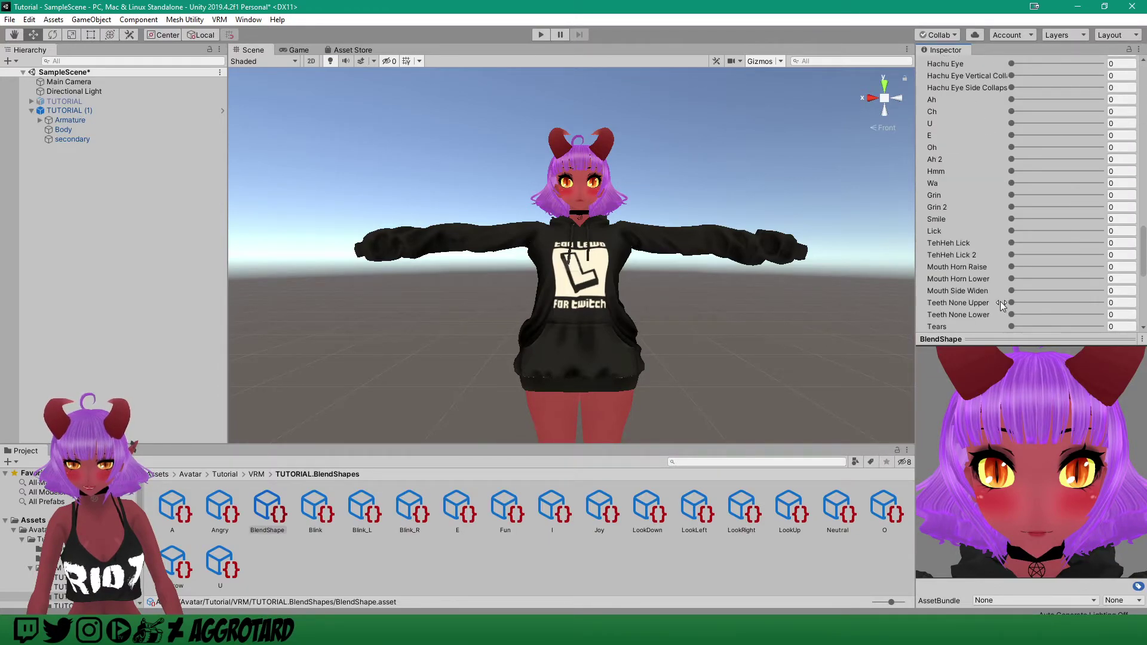
pyautogui.scroll(5, 955, 262)
pyautogui.scroll(10, 956, 261)
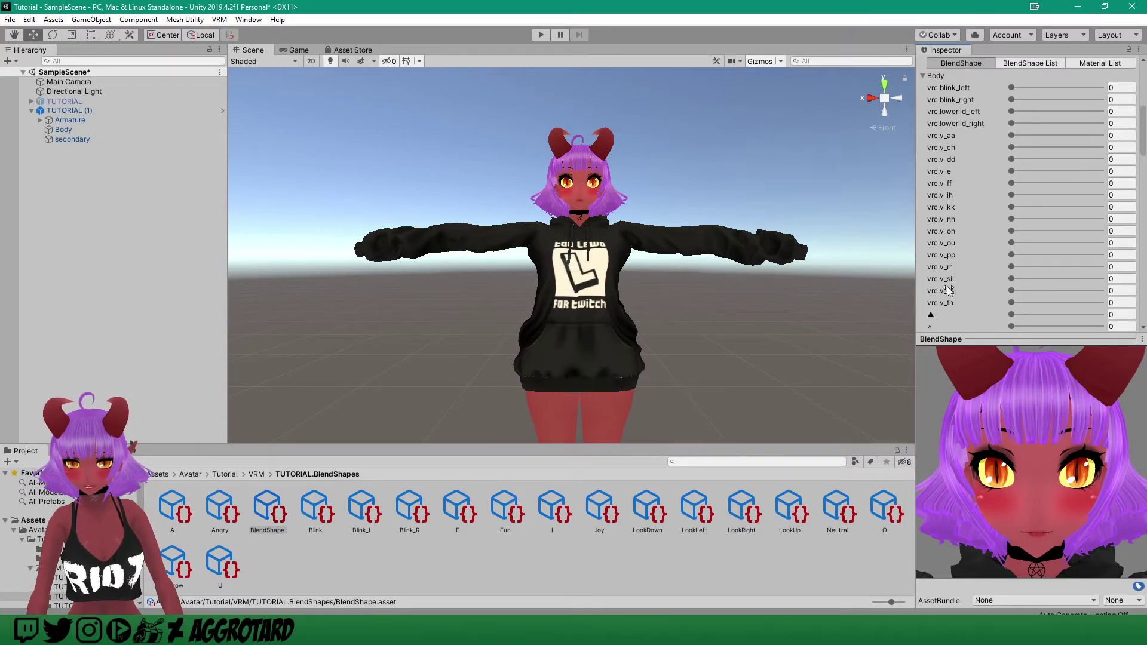
pyautogui.moveTo(1013, 195); pyautogui.dragTo(1107, 196)
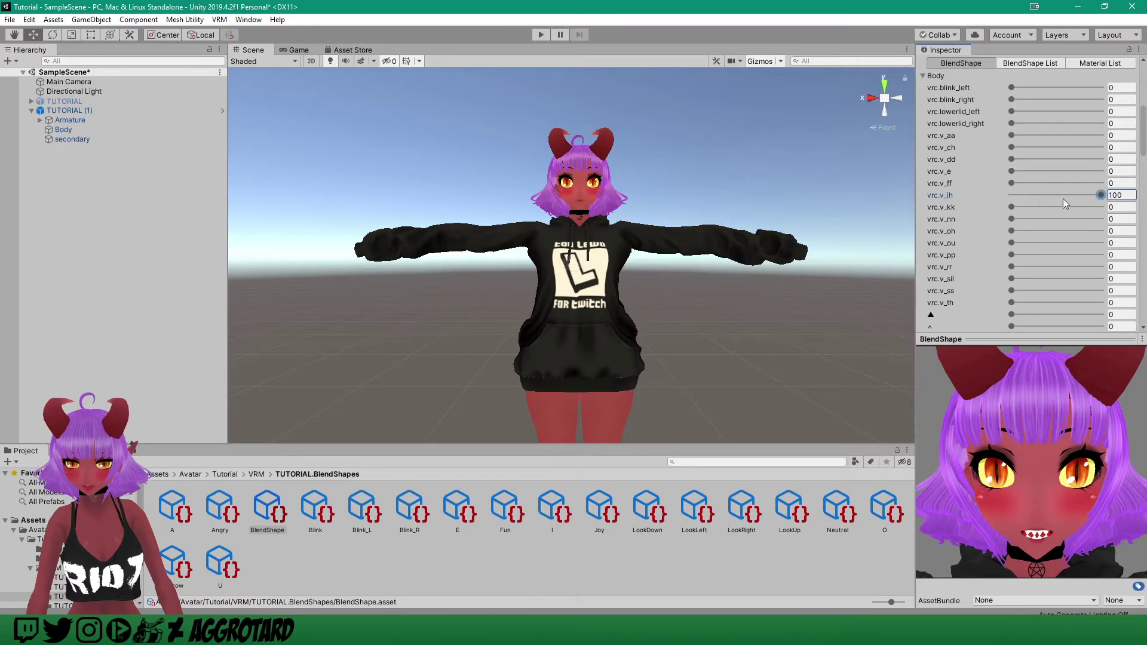
# - Switch to the U clip, expand its Body mesh and raise the U blend shape
pyautogui.scroll(6, 1039, 201)
pyautogui.click(1111, 137)
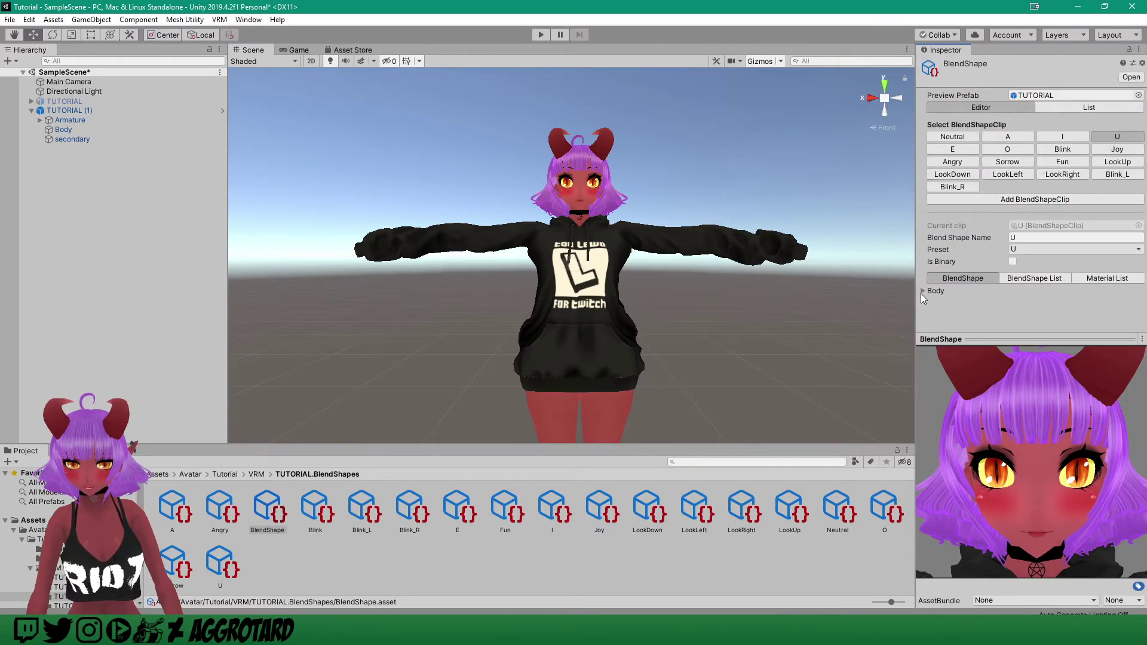
pyautogui.click(922, 291)
pyautogui.scroll(-10, 972, 297)
pyautogui.moveTo(1012, 124); pyautogui.dragTo(1026, 167)
# - Switch to the E clip and raise the E blend shape of its Body mesh
pyautogui.scroll(10, 1012, 177)
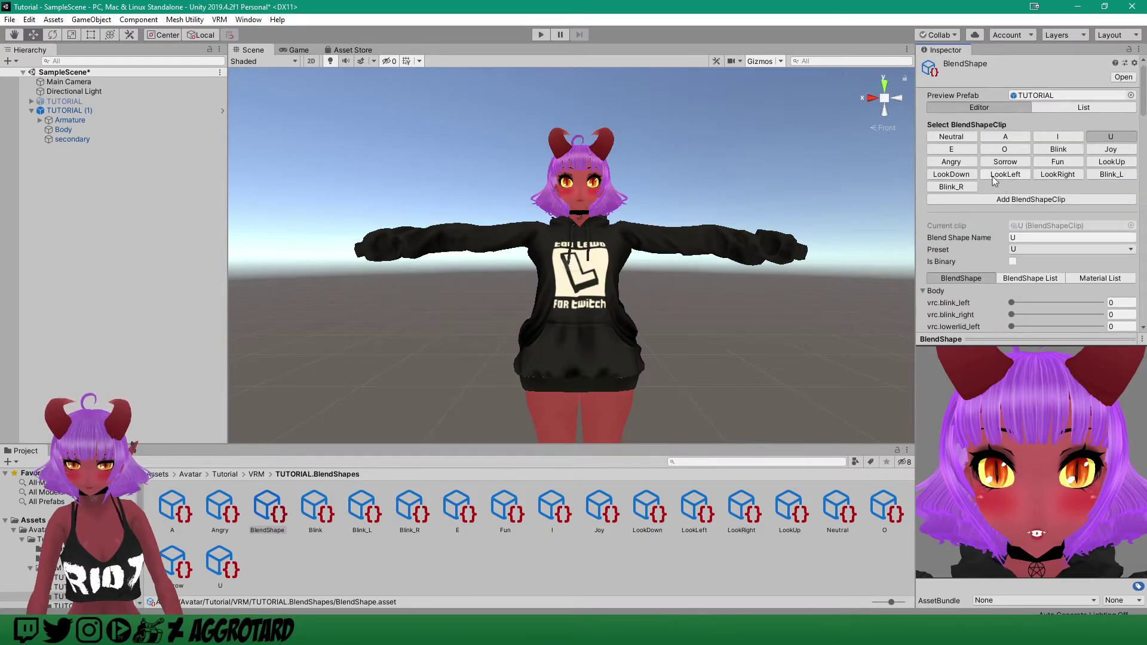
pyautogui.scroll(-8, 983, 305)
pyautogui.scroll(-3, 983, 303)
pyautogui.moveTo(1012, 135); pyautogui.dragTo(1026, 136)
# - Switch to the O clip and raise the Oh blend shape of its Body mesh to the maximum
pyautogui.scroll(10, 993, 198)
pyautogui.click(994, 160)
pyautogui.scroll(-12, 986, 302)
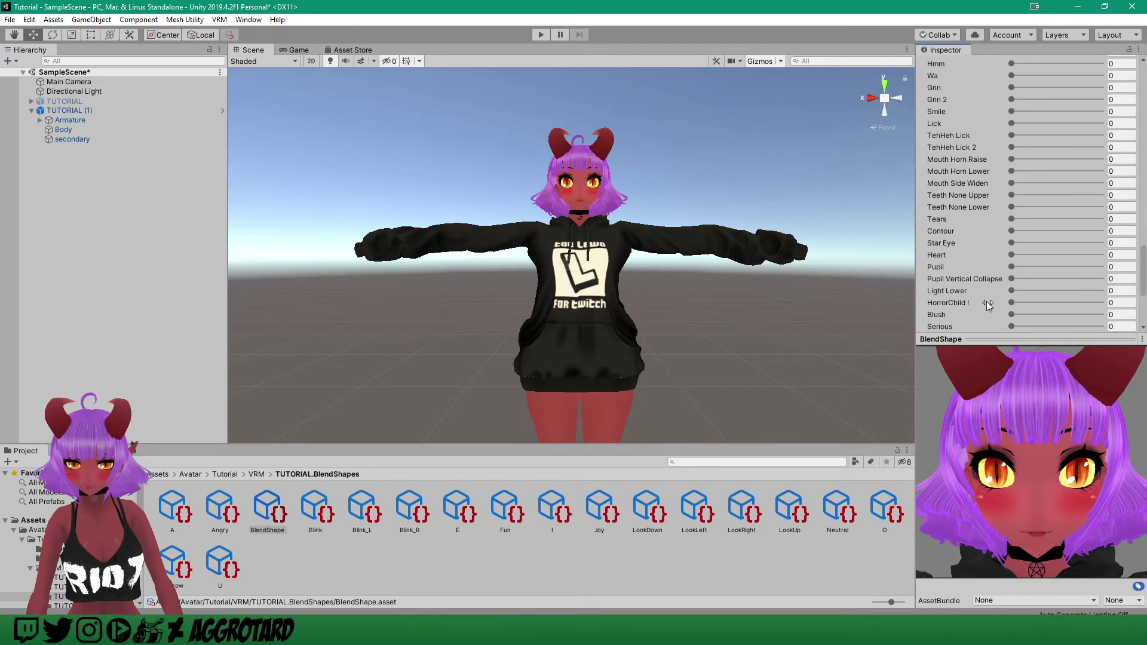
pyautogui.scroll(-5, 991, 286)
pyautogui.scroll(5, 995, 287)
pyautogui.moveTo(1012, 228); pyautogui.dragTo(1109, 228)
# - Switch to the Blink clip, expand its Body mesh and raise the Blink blend shape to the maximum
pyautogui.scroll(20, 980, 221)
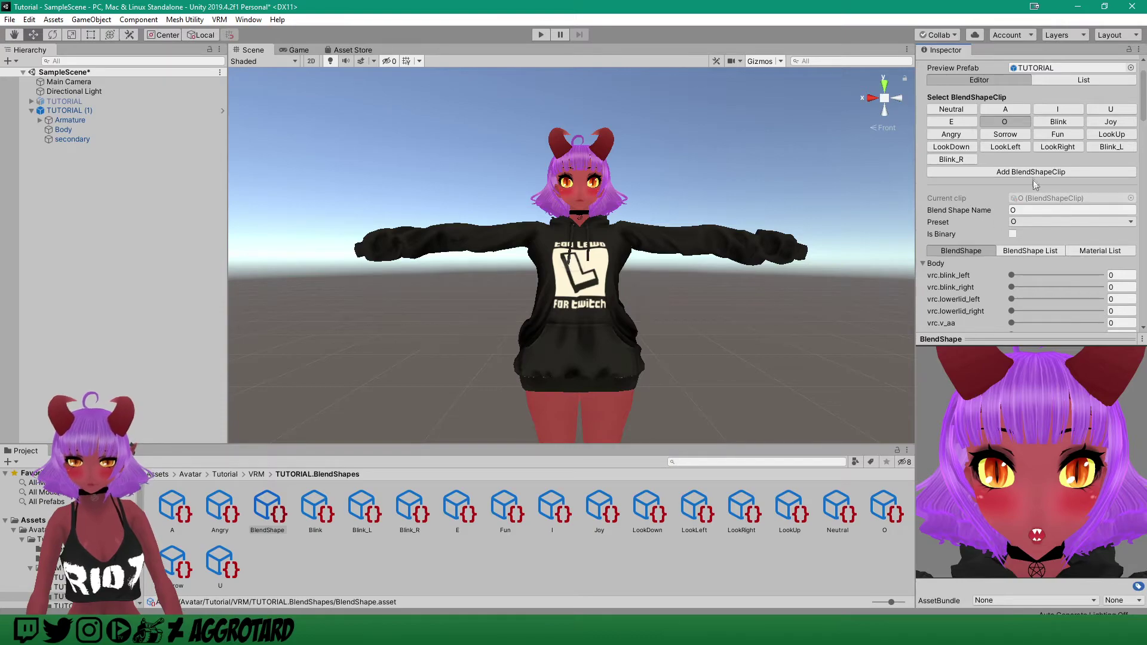
pyautogui.click(1067, 121)
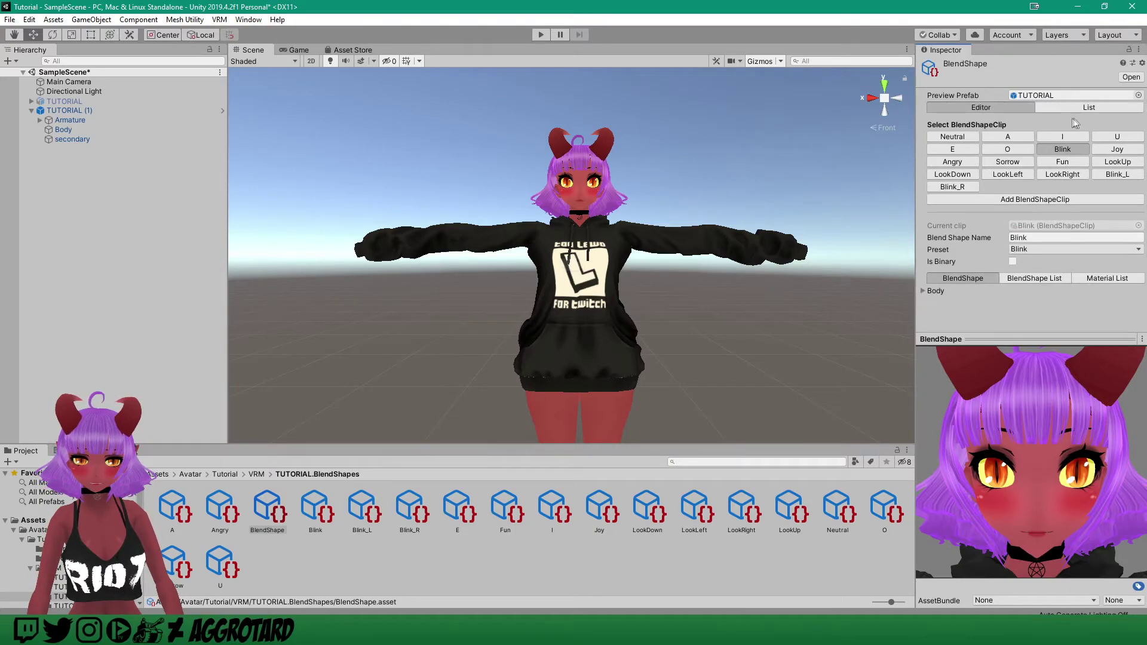
pyautogui.click(924, 291)
pyautogui.scroll(-10, 1049, 298)
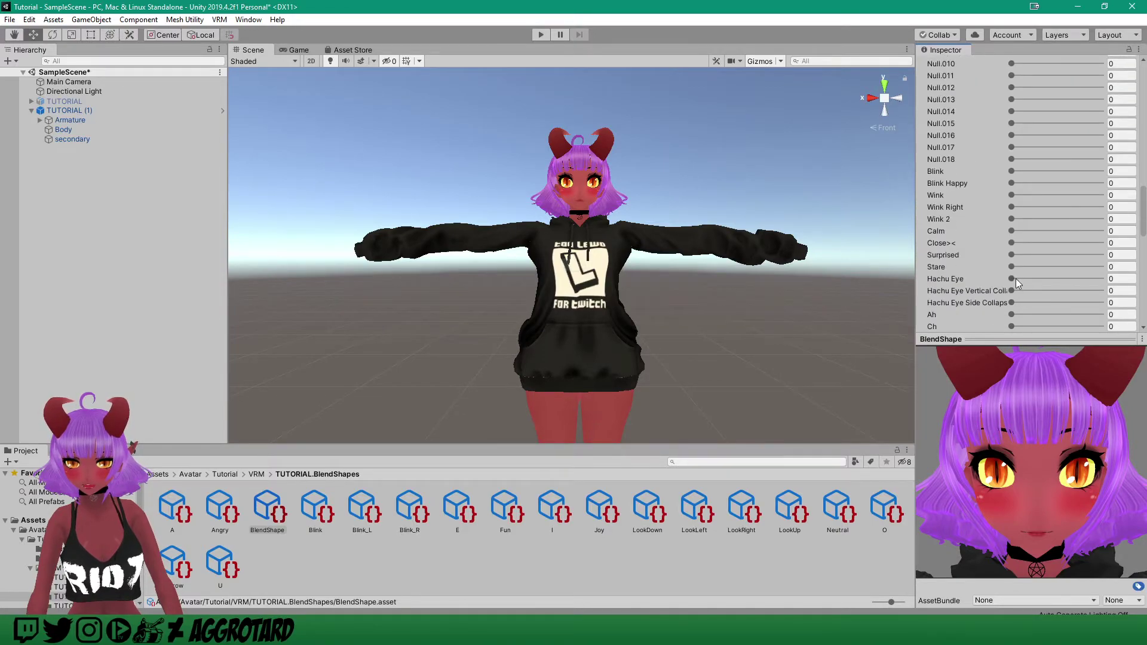
pyautogui.moveTo(1012, 173); pyautogui.dragTo(1111, 171)
# - Switch to the Joy clip and raise the Blink Happy blend shape of its Body mesh to the maximum
pyautogui.scroll(10, 978, 225)
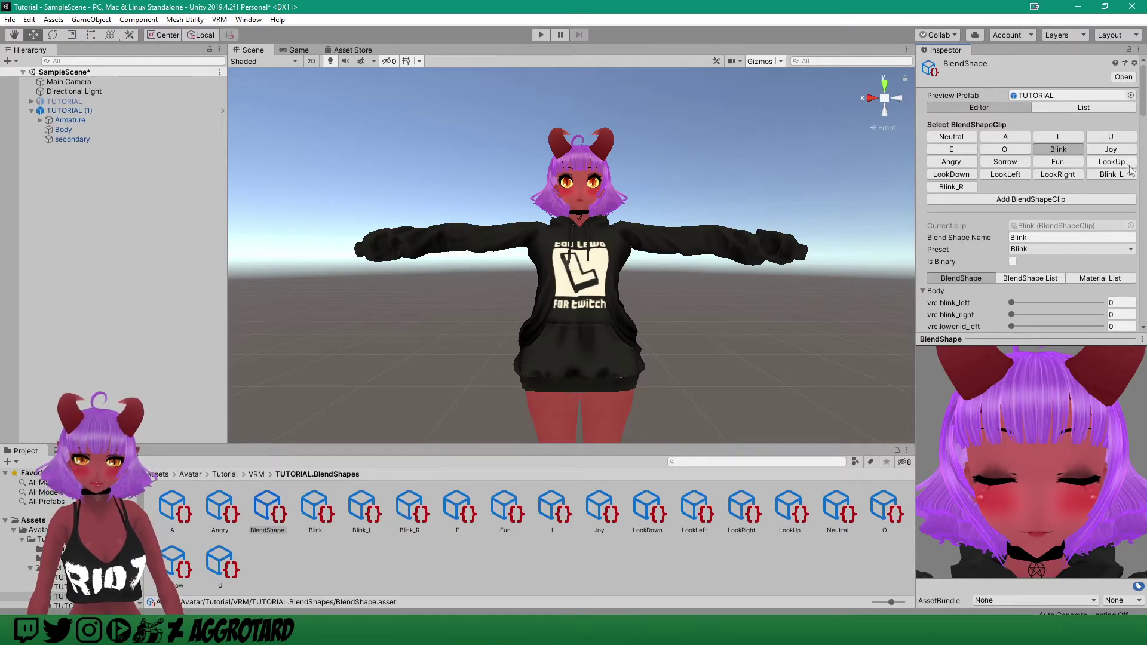
pyautogui.click(1109, 150)
pyautogui.scroll(-15, 1028, 304)
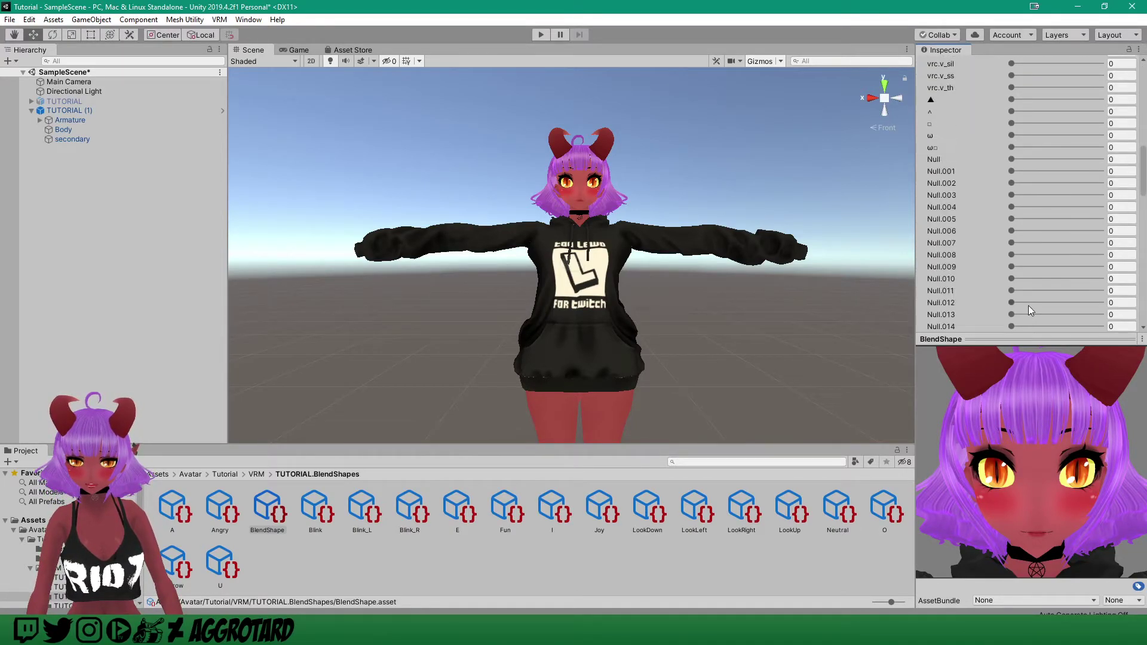
pyautogui.scroll(8, 1022, 286)
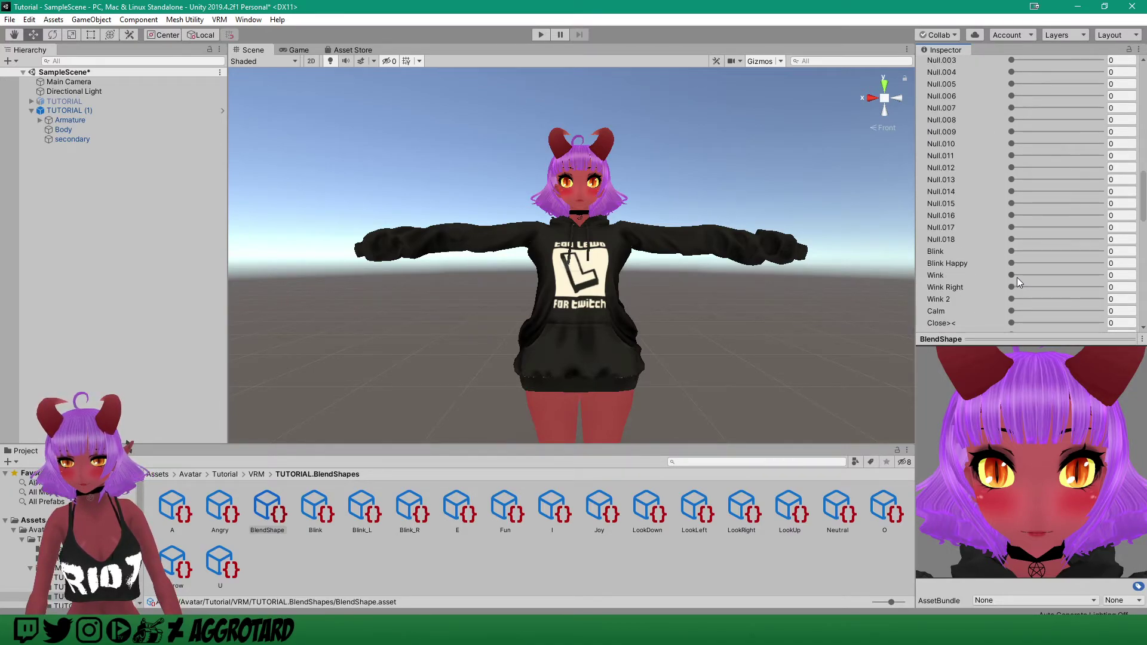
pyautogui.moveTo(1011, 263); pyautogui.dragTo(1106, 263)
# - Set the Joy clip's Wa blend shape to 100 for an open, laughing mouth
pyautogui.scroll(-15, 1010, 261)
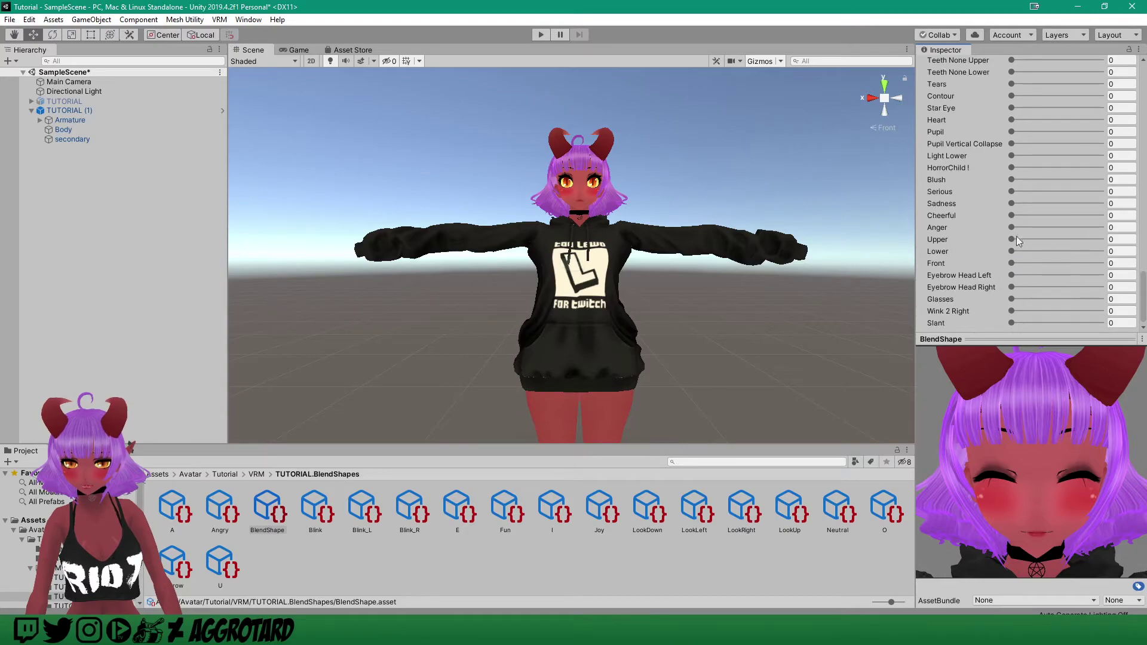
pyautogui.scroll(10, 1020, 228)
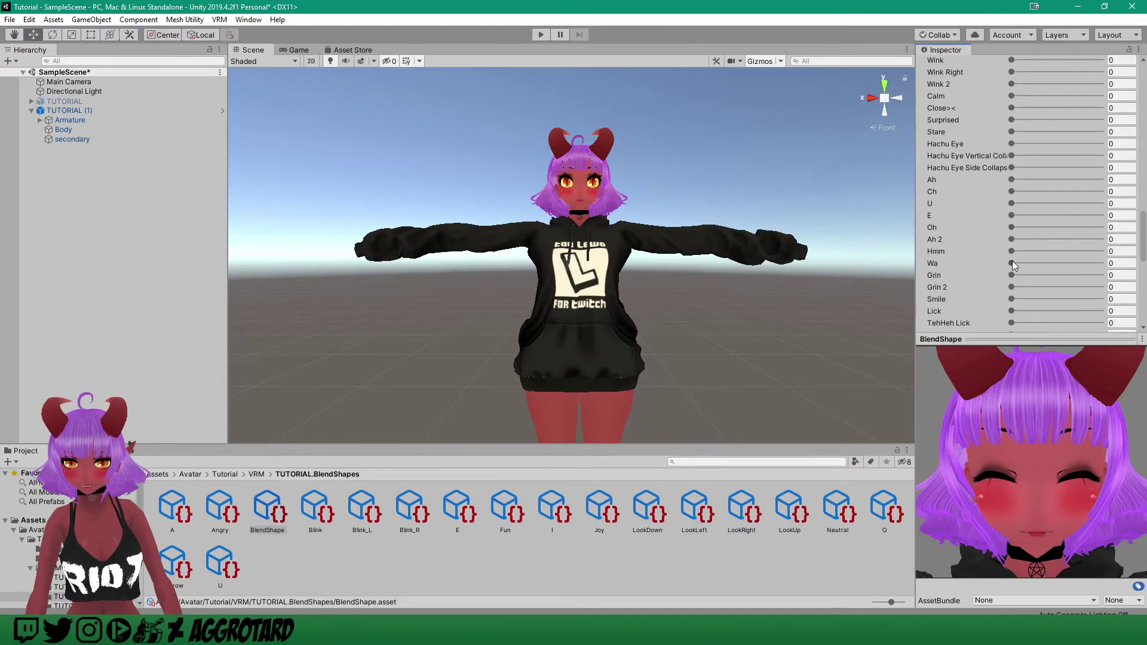
pyautogui.moveTo(1012, 263); pyautogui.dragTo(1106, 263)
pyautogui.scroll(-6, 1076, 256)
pyautogui.moveTo(1044, 480)
pyautogui.mouseDown()
pyautogui.moveTo(1028, 441)
pyautogui.moveTo(1044, 478)
pyautogui.mouseUp()
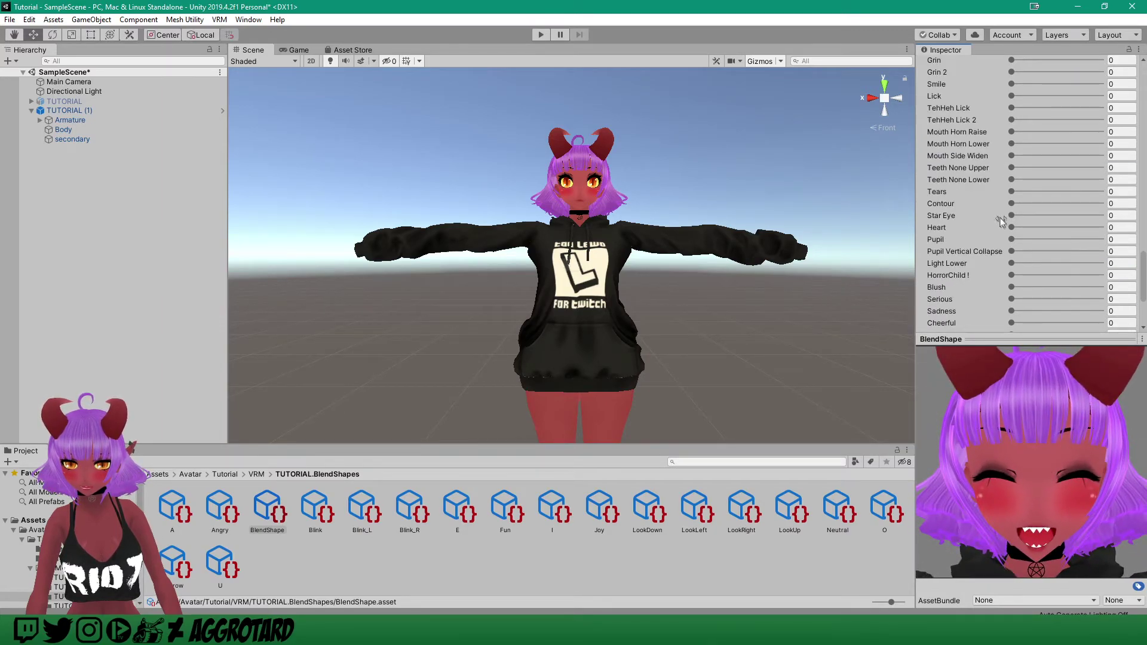
# - Adjust the Joy clip's eyebrows with the Cheerful and Lower blend shapes
pyautogui.scroll(3, 1010, 218)
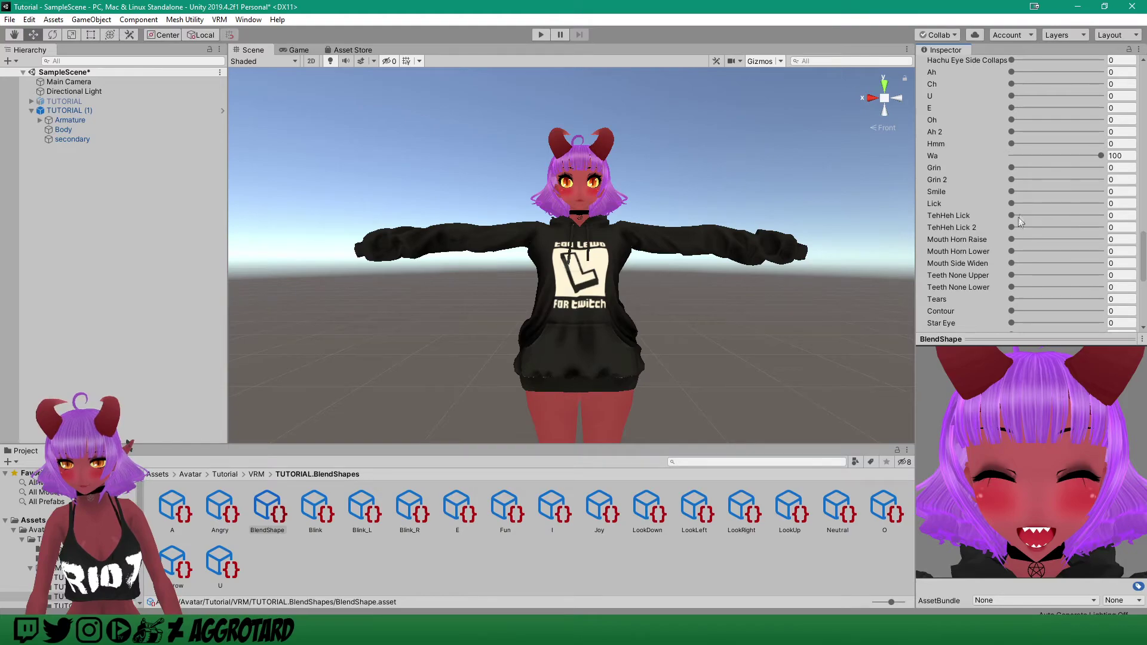
pyautogui.scroll(-6, 1028, 236)
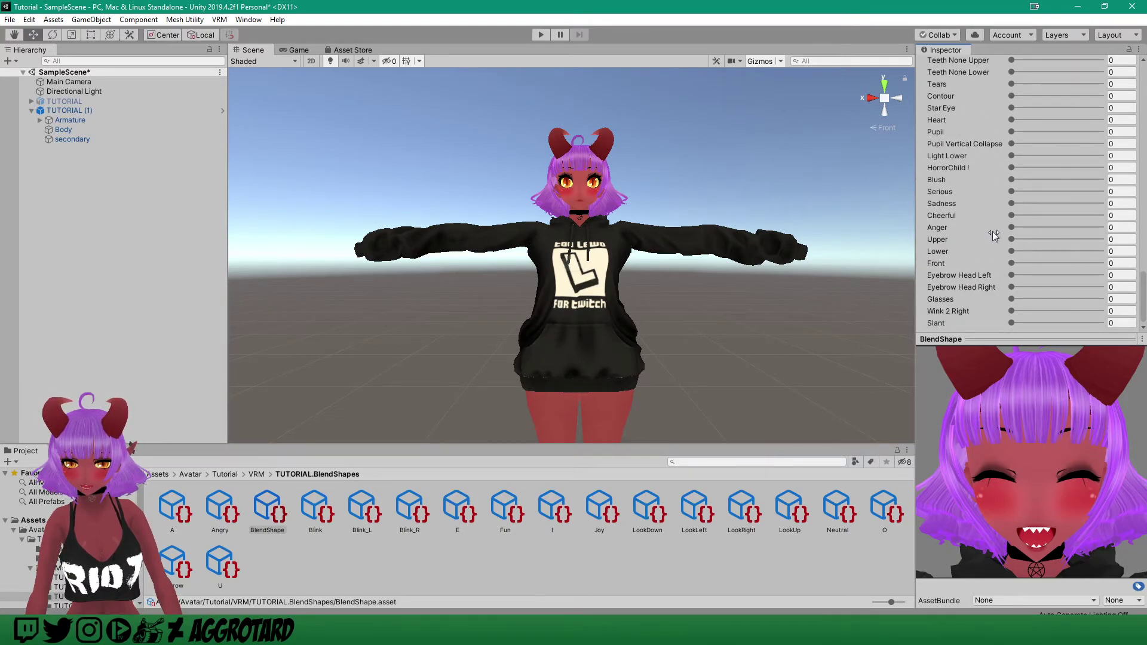
pyautogui.click(1012, 216)
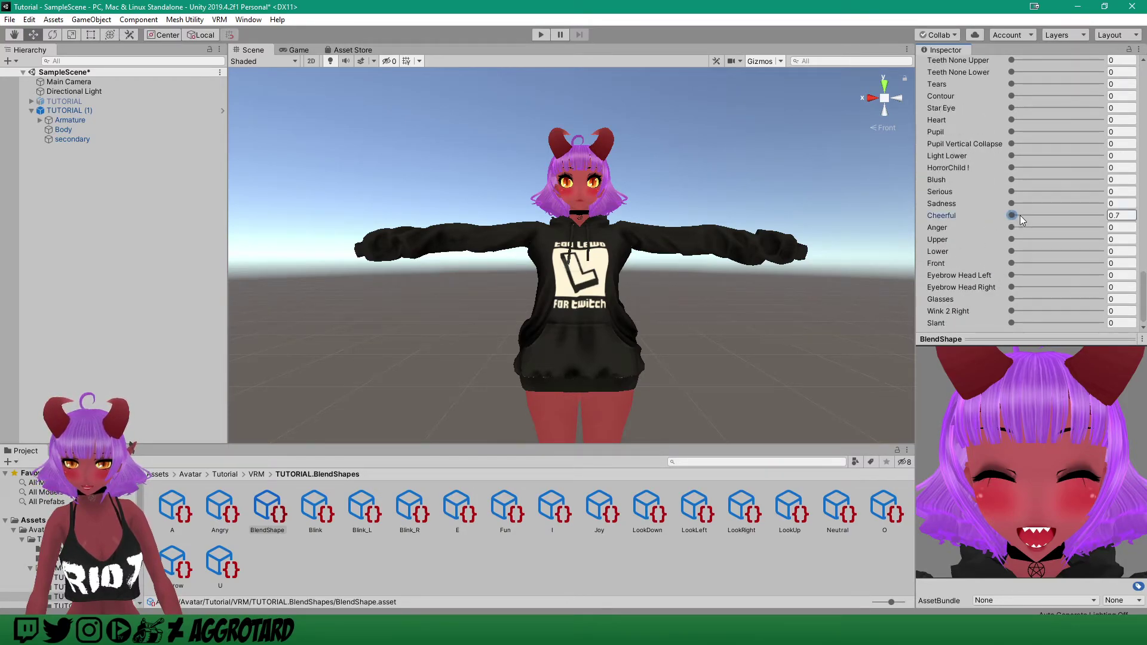
pyautogui.moveTo(1011, 225); pyautogui.dragTo(1124, 235)
pyautogui.moveTo(1016, 255); pyautogui.dragTo(1071, 258)
# - Switch to the Angry clip and set the Anger and Slant blend shapes of its Body mesh to 100
pyautogui.scroll(15, 1076, 239)
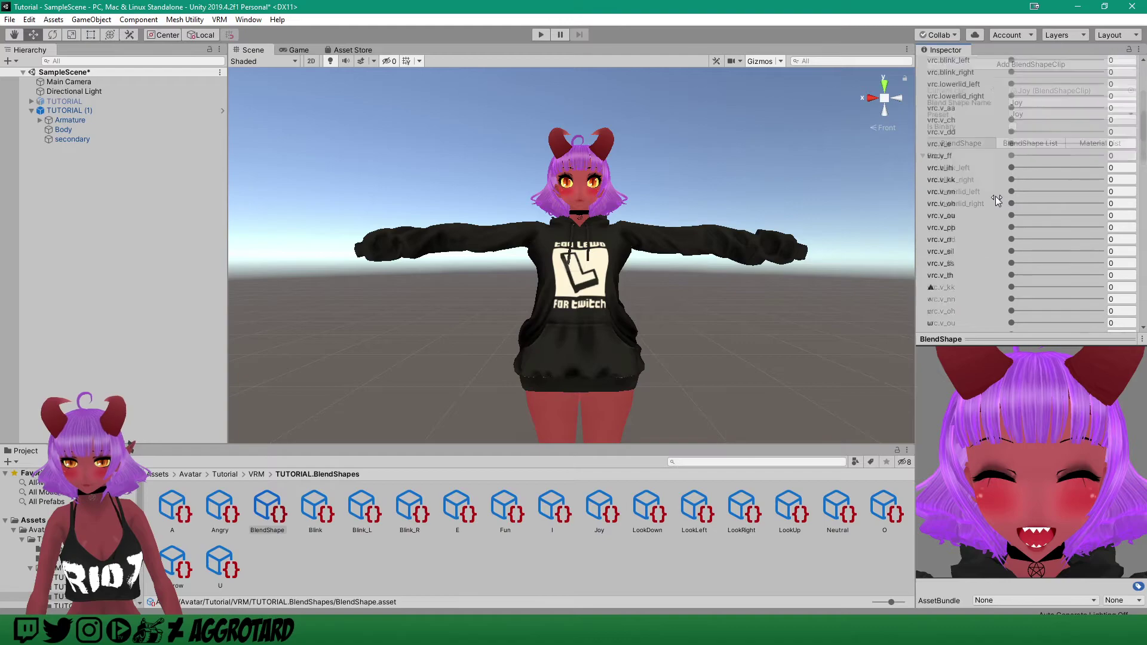
pyautogui.click(1108, 163)
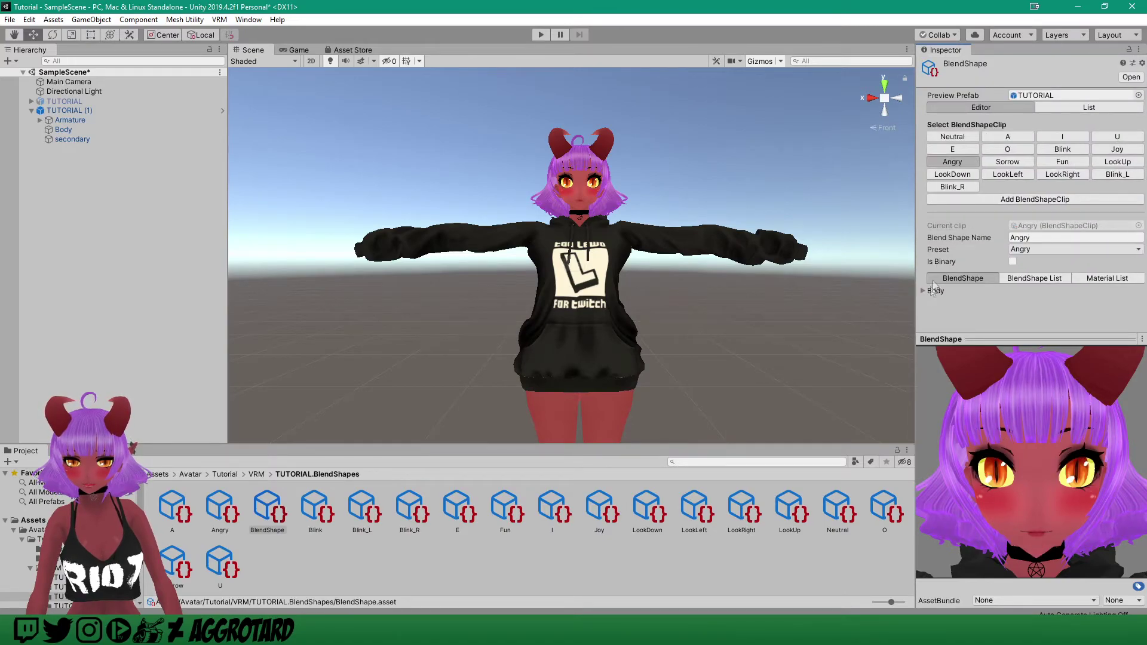
pyautogui.scroll(-5, 1031, 306)
pyautogui.scroll(-10, 1030, 306)
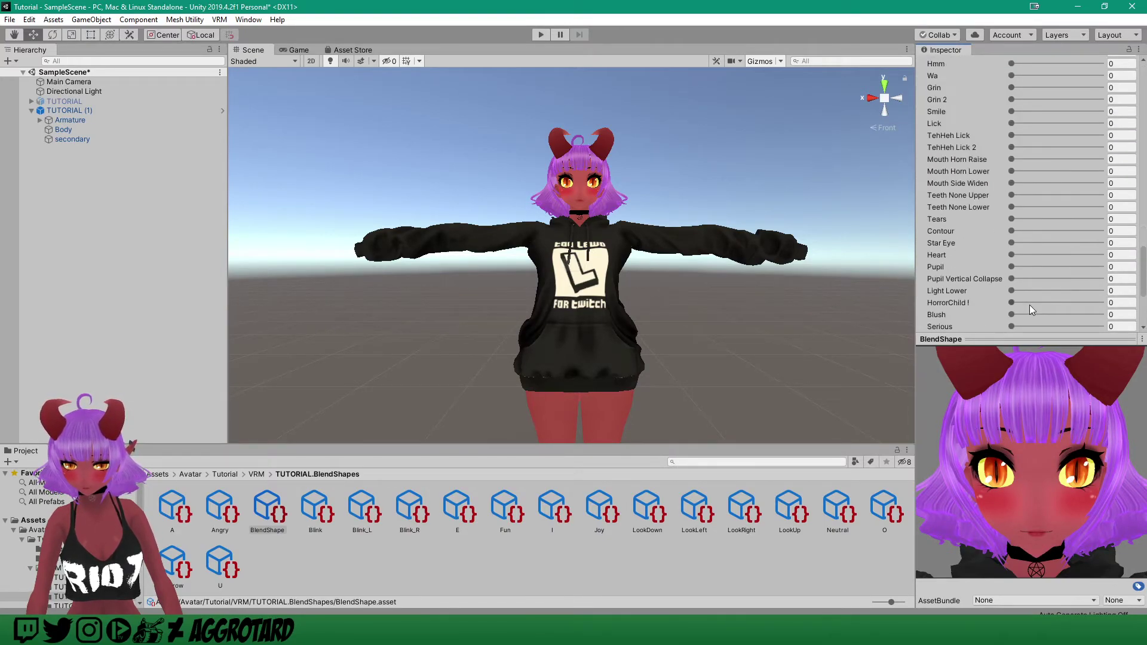
pyautogui.moveTo(1012, 227); pyautogui.dragTo(1146, 235)
pyautogui.moveTo(1012, 323); pyautogui.dragTo(1126, 315)
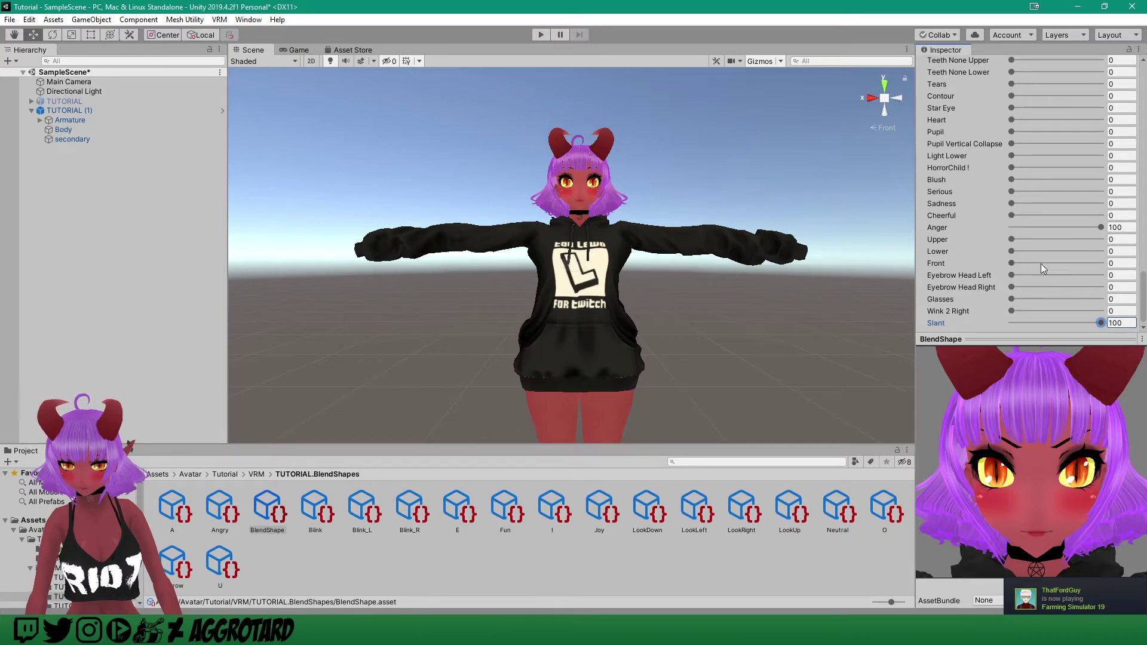
# - Shape the Angry clip's mouth by setting E to 67.8 and Mouth Horn Lower to 100
pyautogui.scroll(10, 995, 261)
pyautogui.scroll(-3, 996, 258)
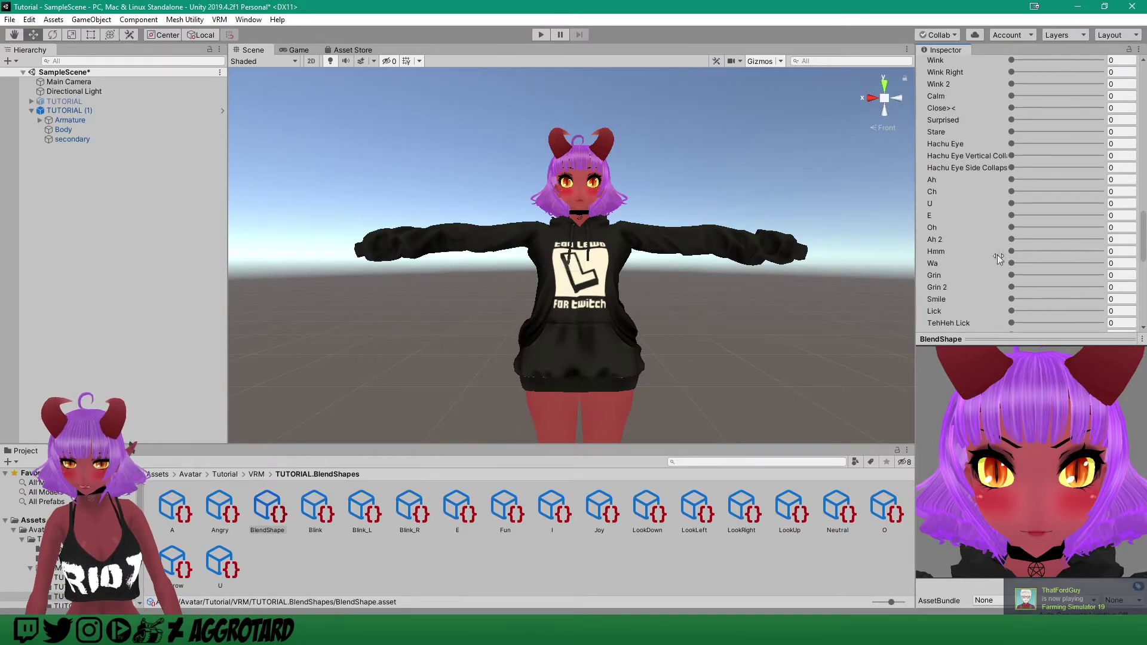
pyautogui.moveTo(1017, 214); pyautogui.dragTo(1073, 224)
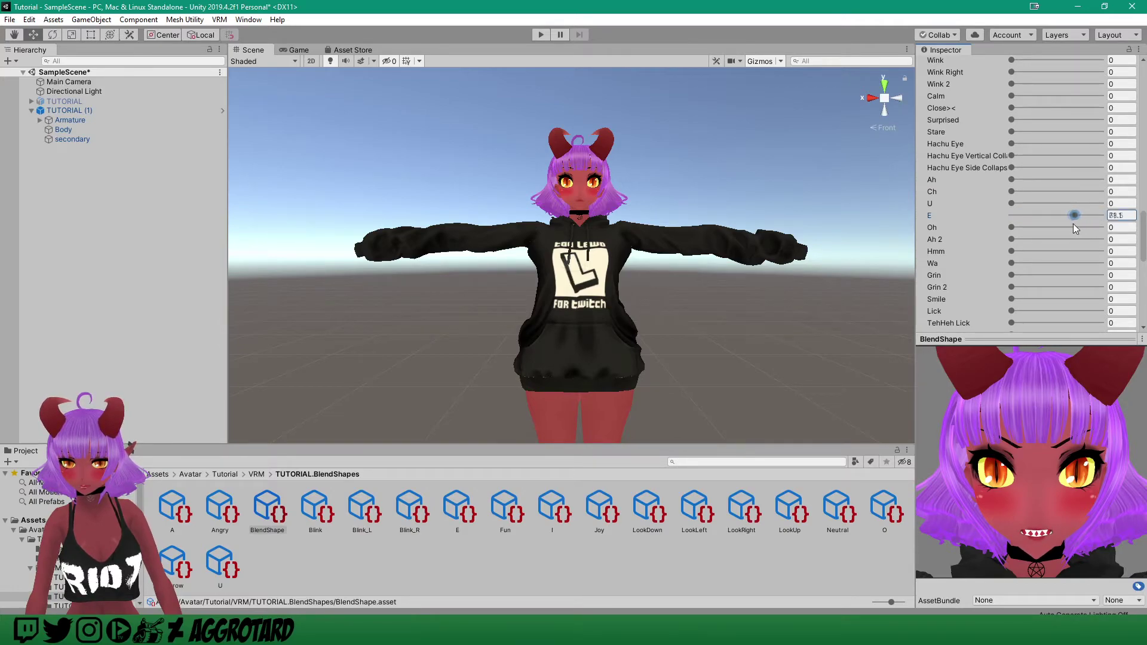
pyautogui.scroll(-3, 1045, 241)
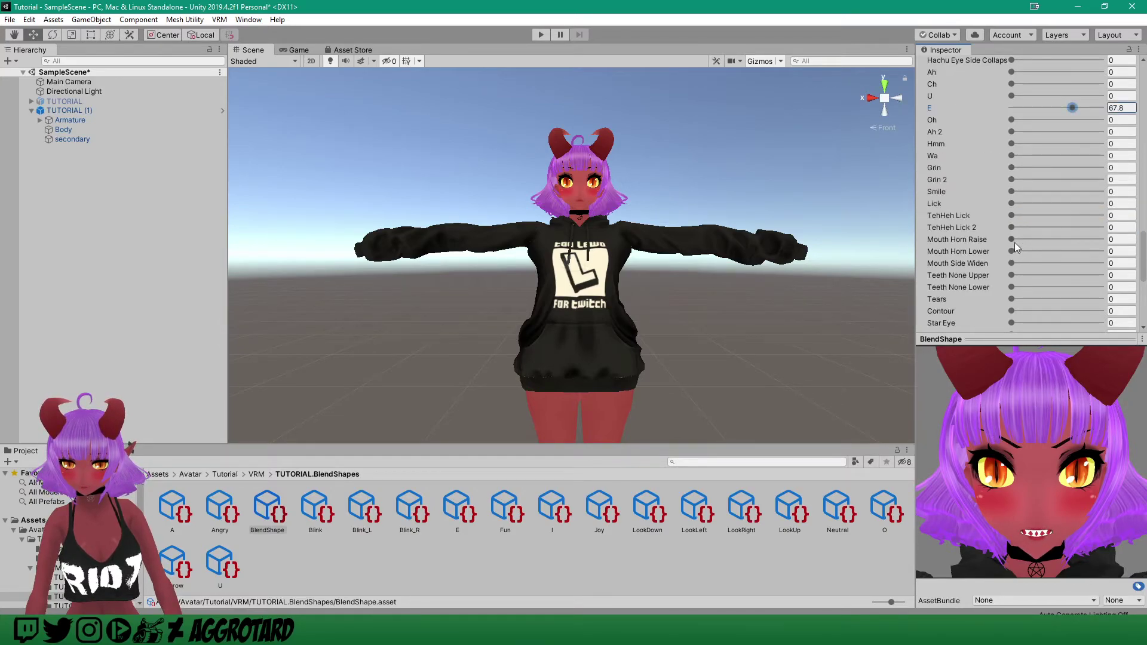
pyautogui.moveTo(1011, 251); pyautogui.dragTo(1120, 254)
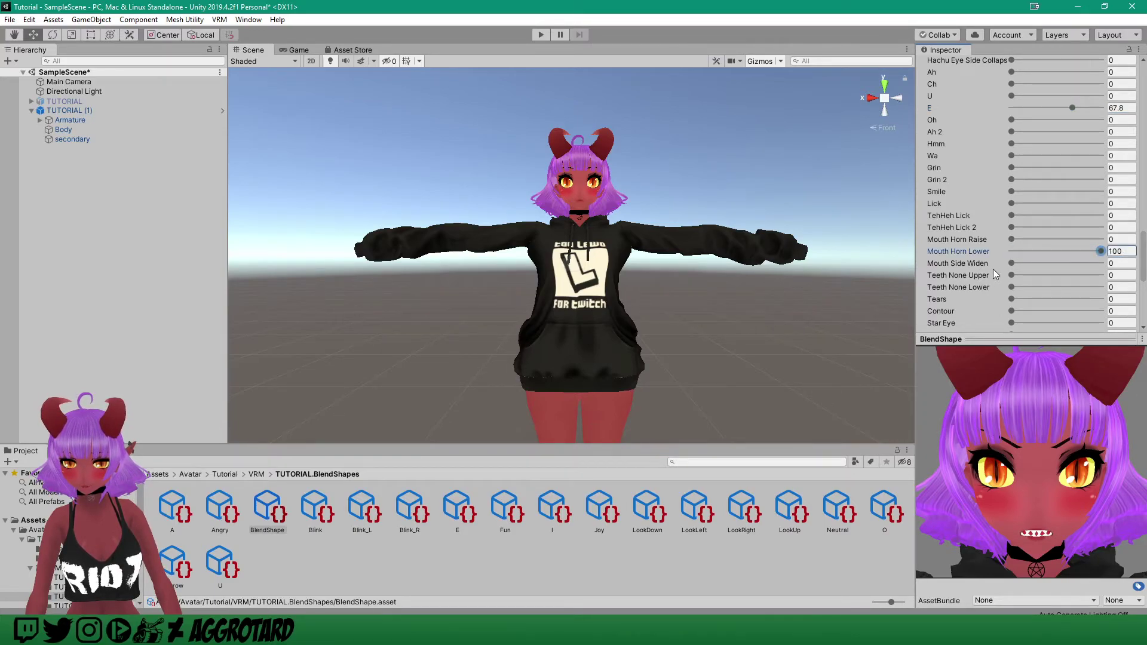
# - Switch to the Sorrow clip and set its Body mesh's Hachu Eye blend shape to 100
pyautogui.scroll(10, 992, 272)
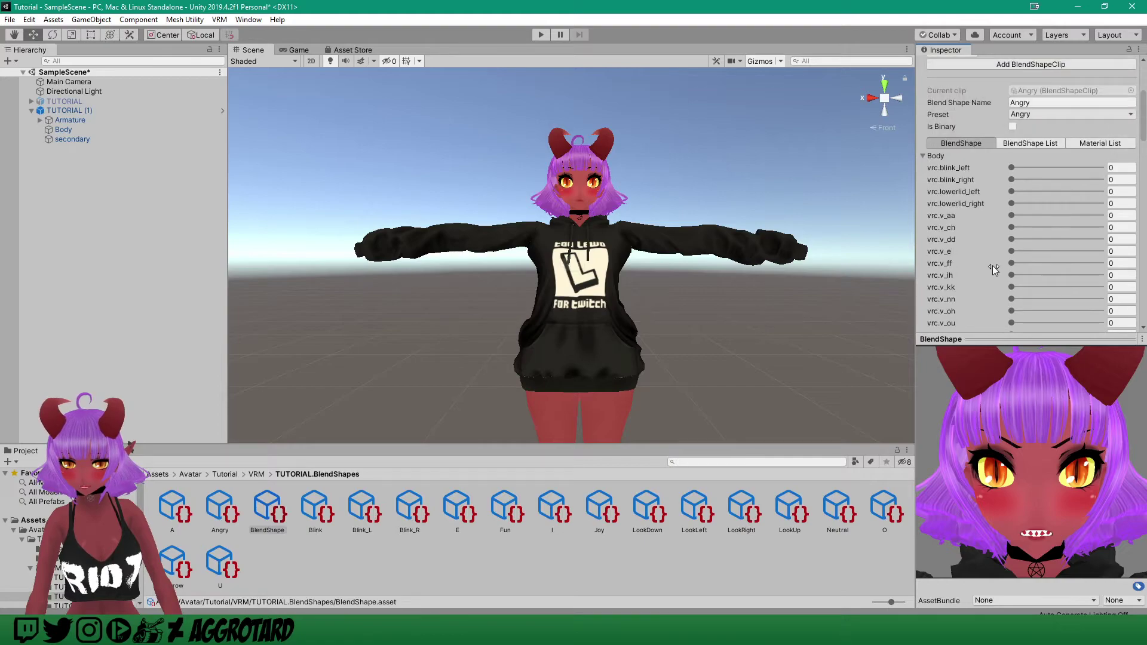
pyautogui.click(1006, 135)
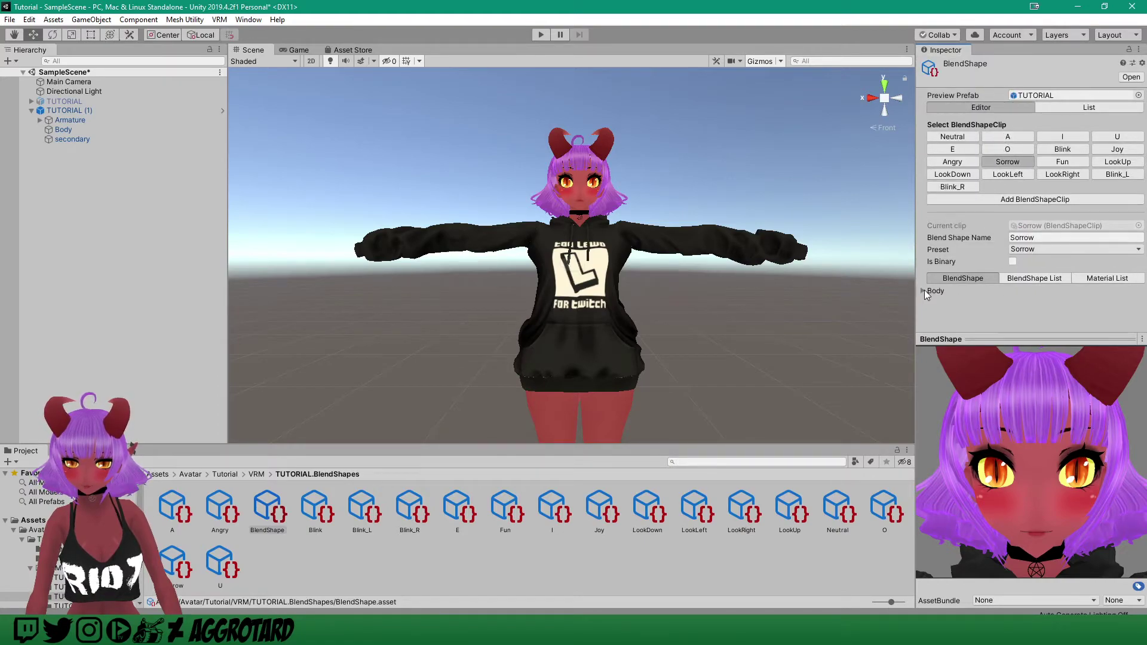
pyautogui.click(924, 291)
pyautogui.scroll(-5, 1026, 293)
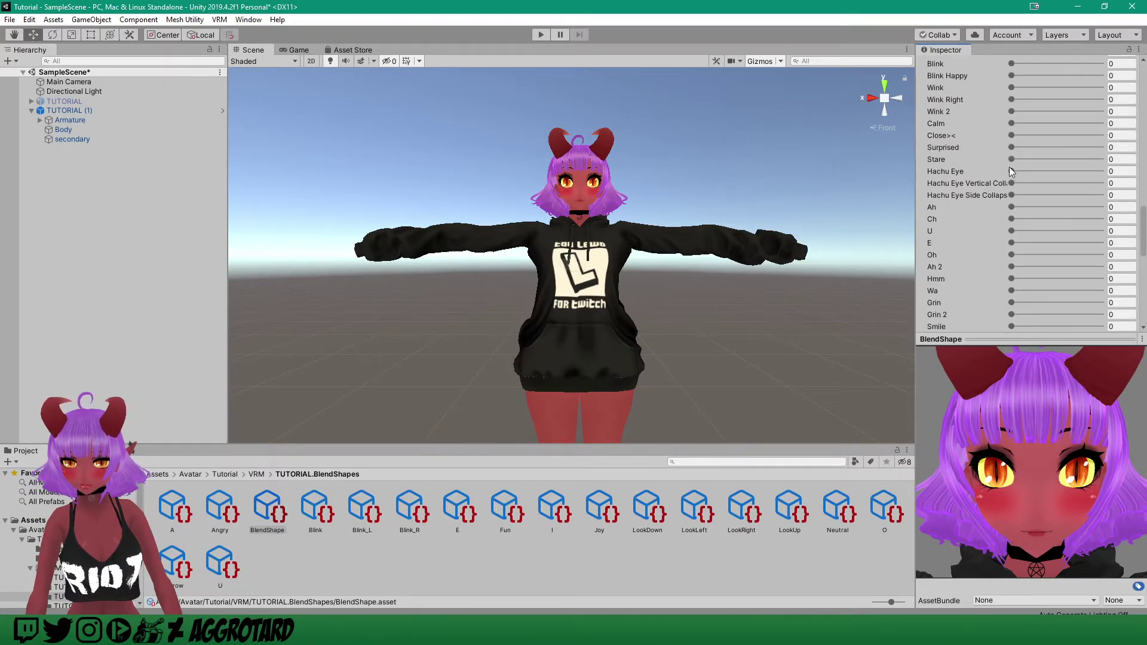
pyautogui.moveTo(1010, 171); pyautogui.dragTo(1103, 172)
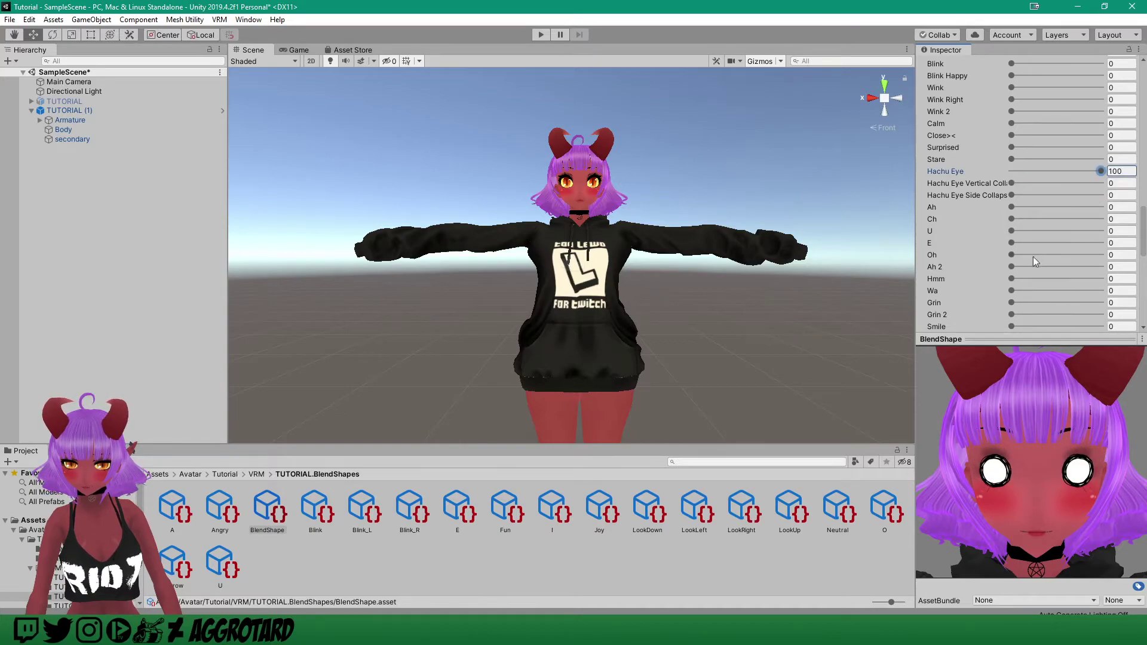
# - Shape the Sorrow clip's mouth by setting the ▲ blend shape to 100 and the ^ blend shape to 74.5
pyautogui.scroll(10, 1029, 256)
pyautogui.moveTo(1013, 100); pyautogui.dragTo(1146, 118)
pyautogui.moveTo(1010, 116); pyautogui.dragTo(1079, 119)
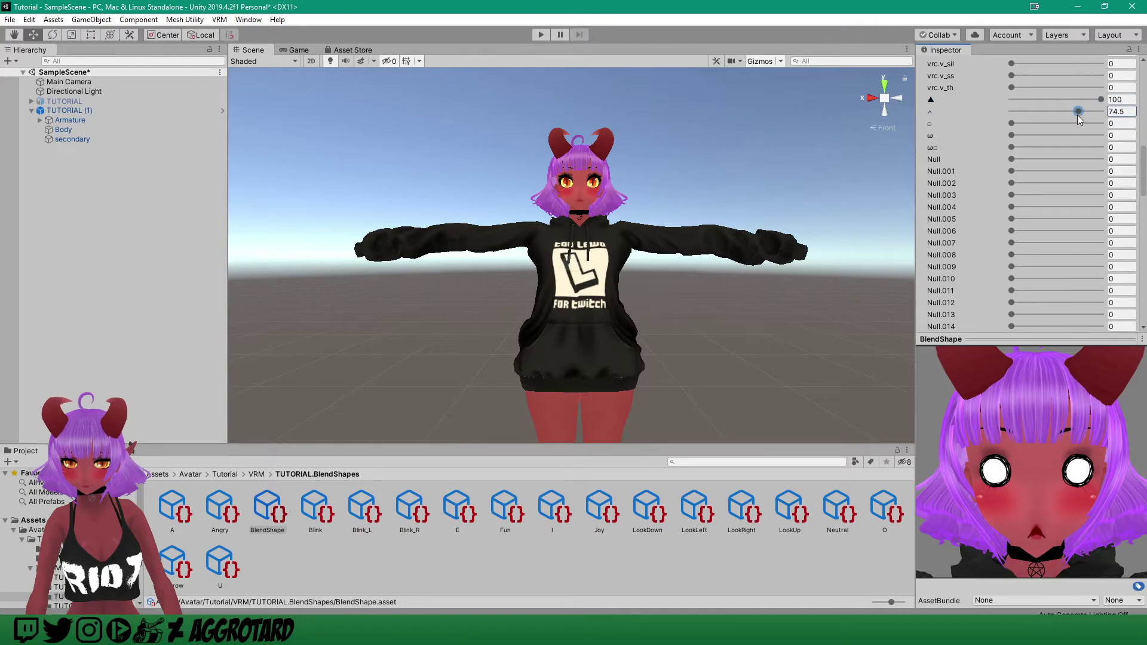
# - Set the Sorrow clip's Sadness to 100 and Lower to 49.2, and try out its Tears blend shape
pyautogui.scroll(-10, 1047, 272)
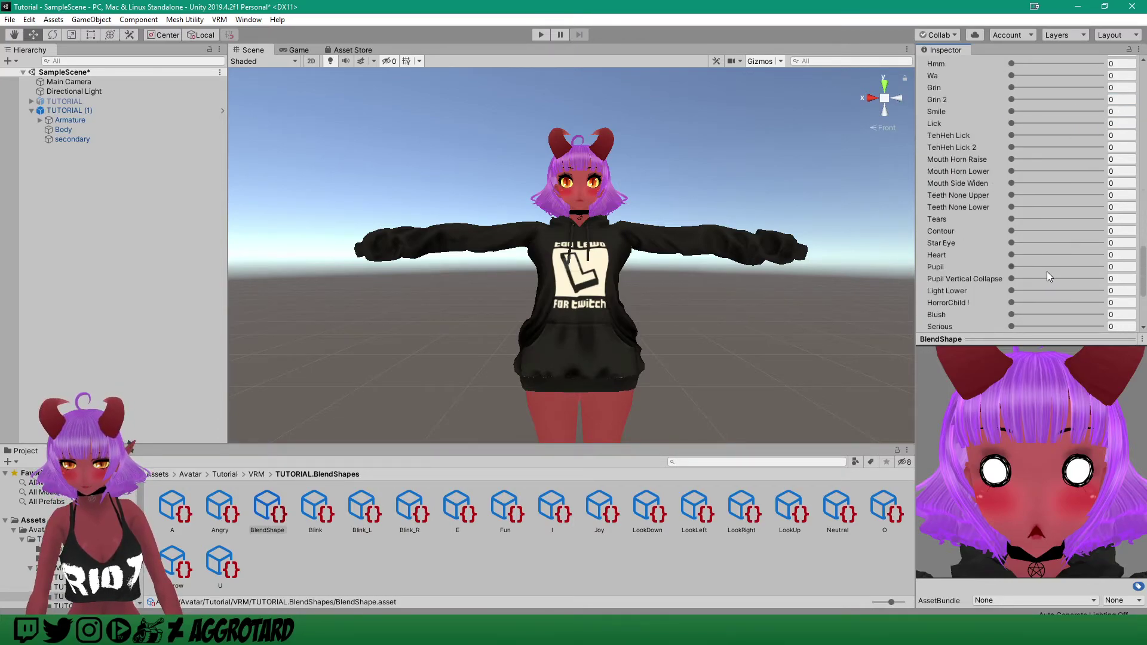
pyautogui.moveTo(1012, 203); pyautogui.dragTo(1146, 206)
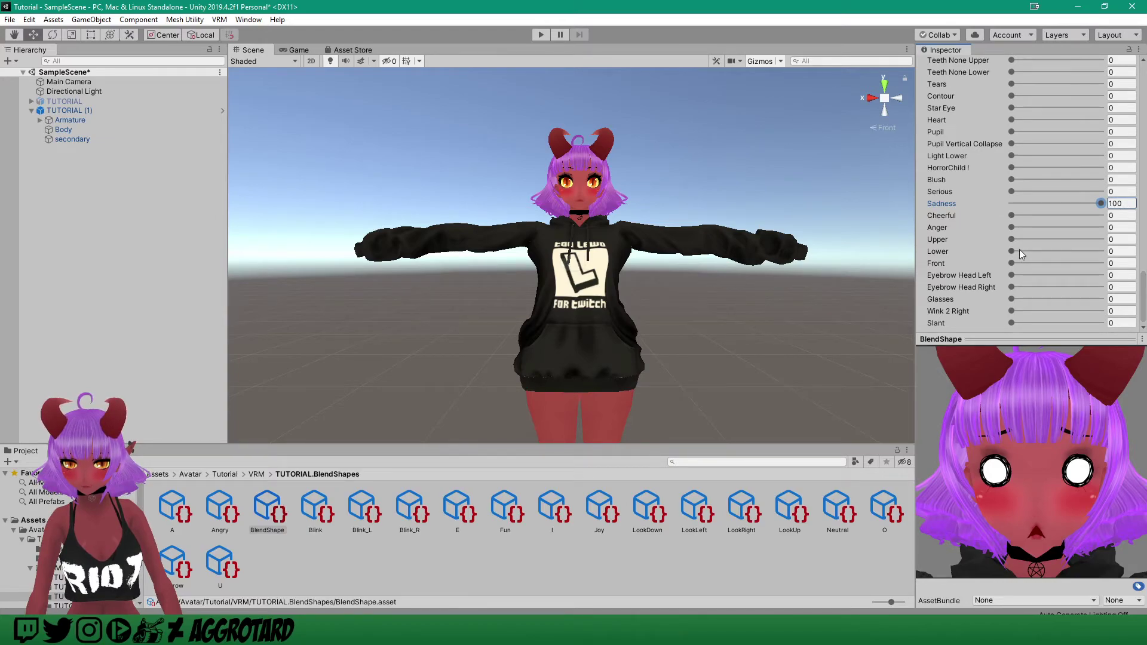
pyautogui.moveTo(1012, 250); pyautogui.dragTo(983, 256)
pyautogui.scroll(3, 983, 255)
pyautogui.scroll(-3, 983, 256)
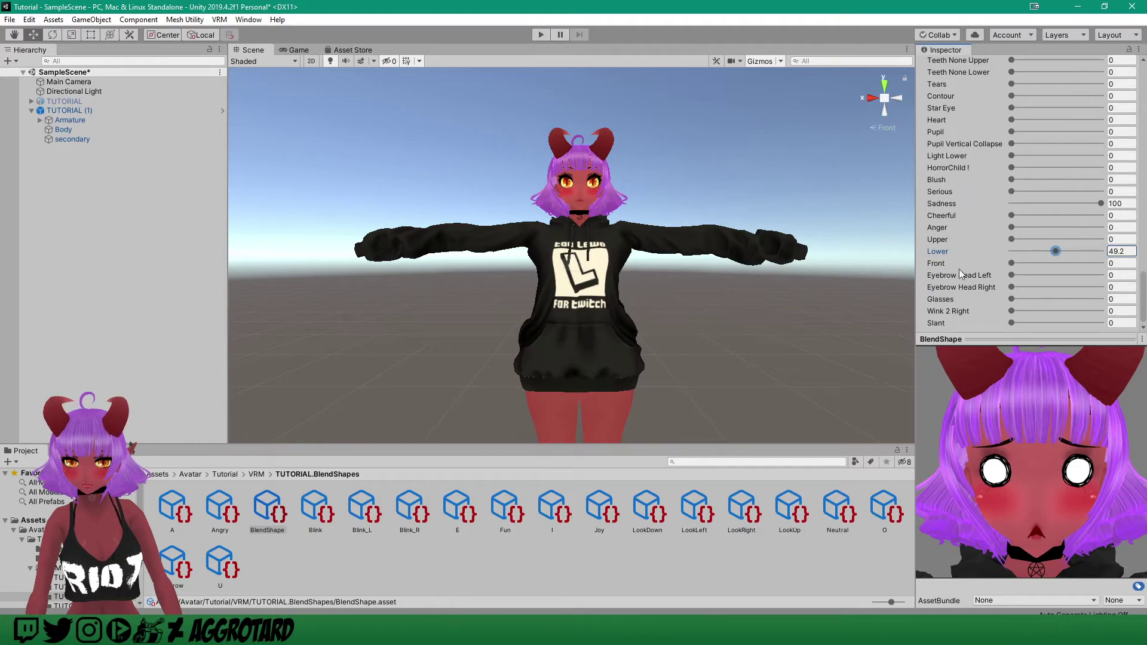
pyautogui.scroll(3, 966, 302)
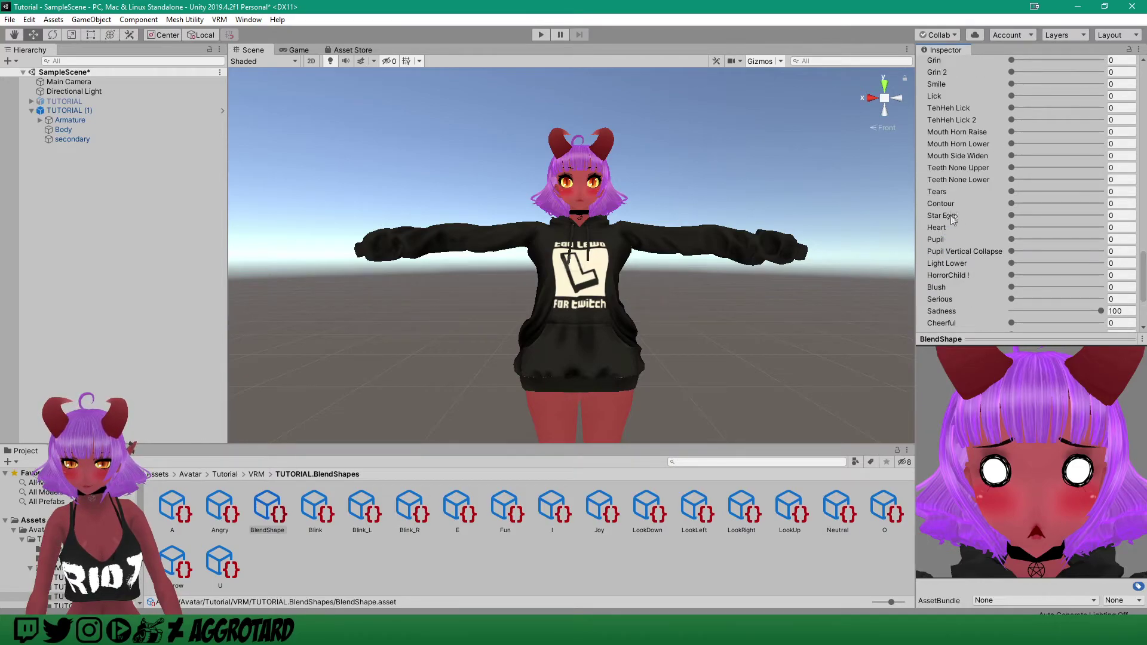
pyautogui.moveTo(1011, 191); pyautogui.dragTo(1146, 204)
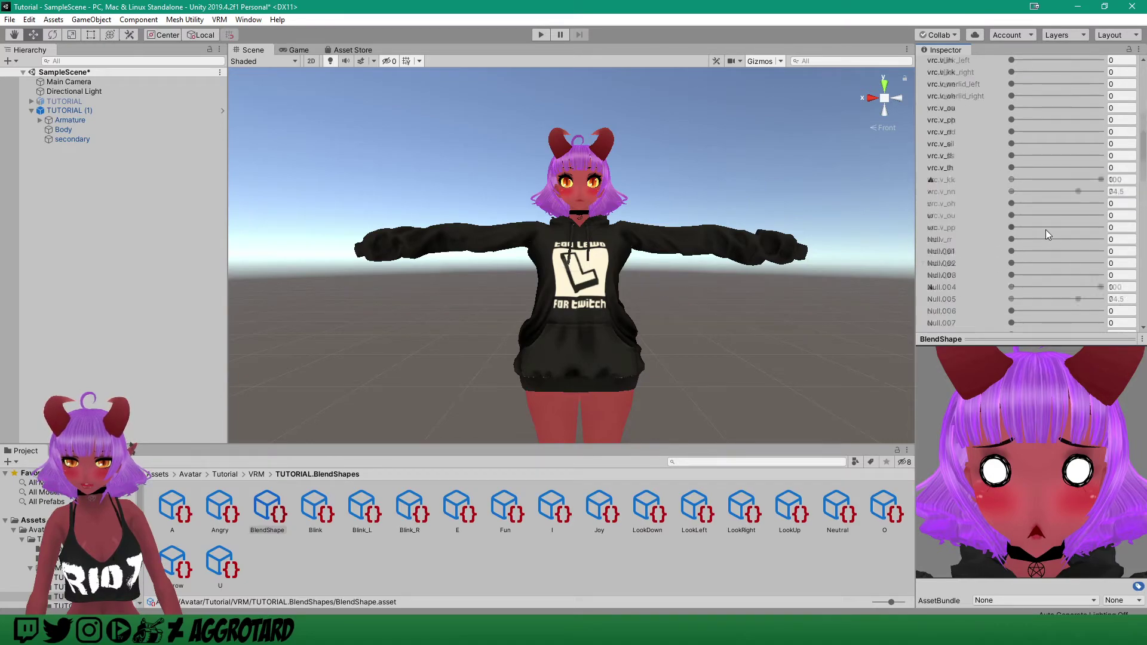
# - Switch to the Fun clip and set its Body mesh's TehHeh Lick 2 blend shape to 100
pyautogui.scroll(5, 1046, 230)
pyautogui.click(1069, 160)
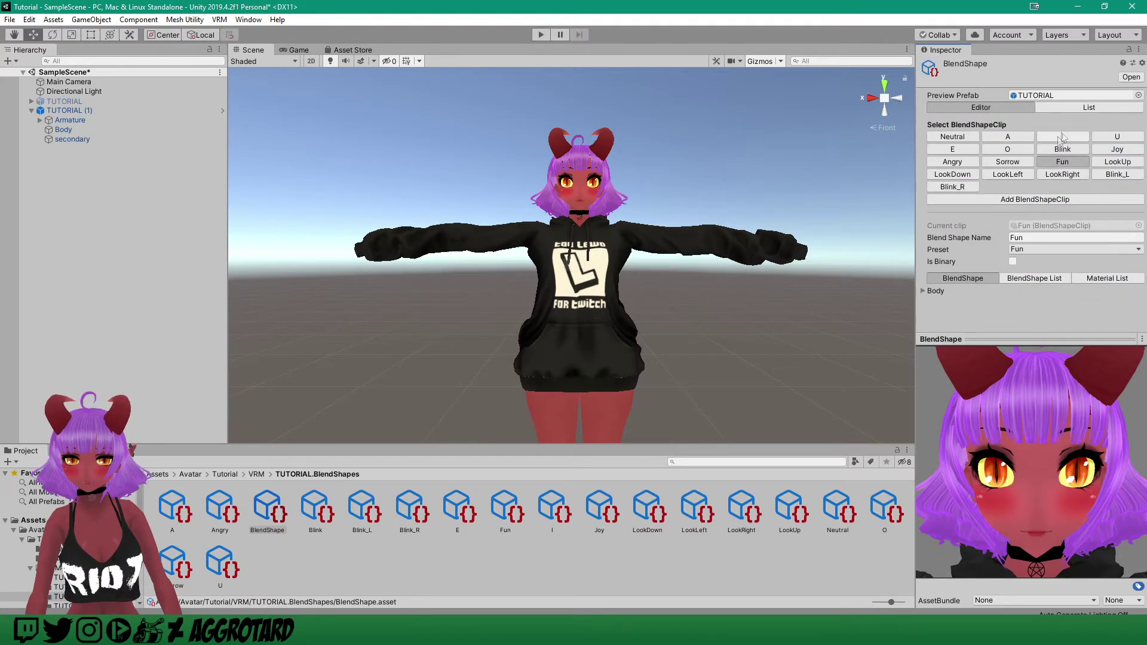
pyautogui.click(924, 292)
pyautogui.scroll(-10, 1000, 298)
pyautogui.scroll(-3, 992, 285)
pyautogui.scroll(-6, 994, 276)
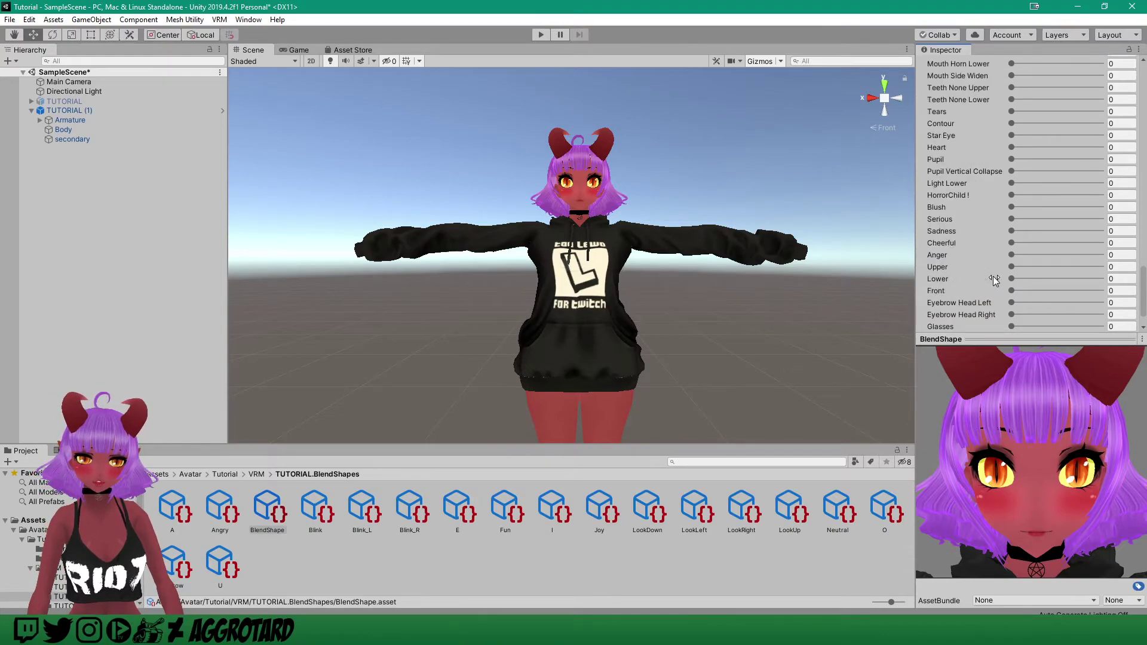
pyautogui.scroll(6, 1014, 264)
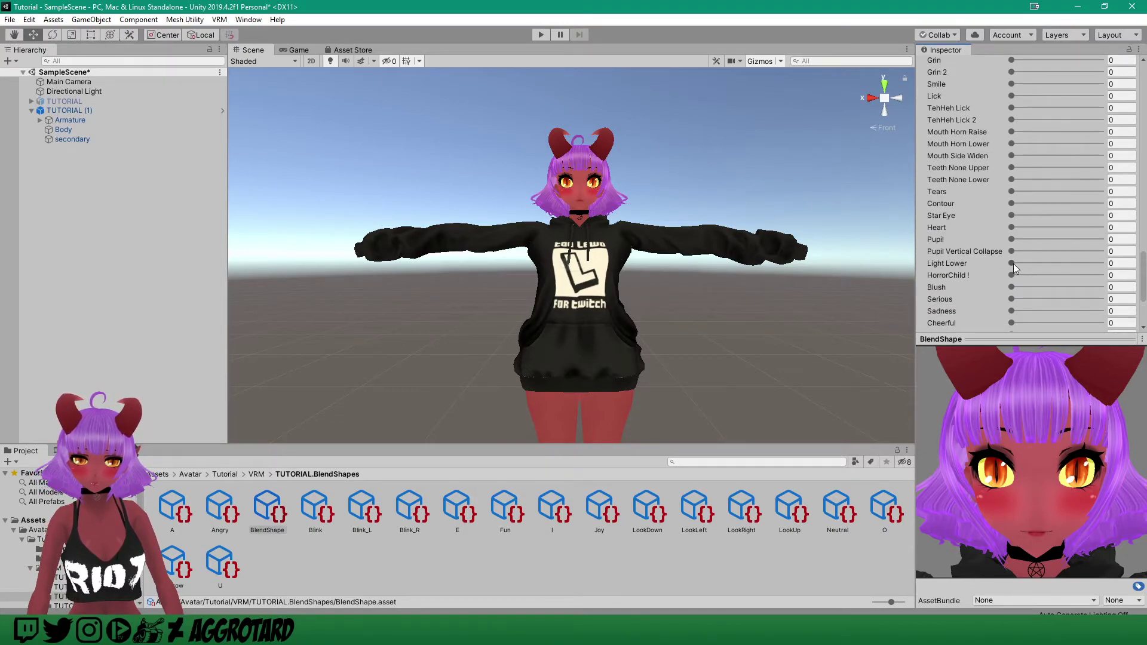
pyautogui.moveTo(1010, 226); pyautogui.dragTo(1139, 228)
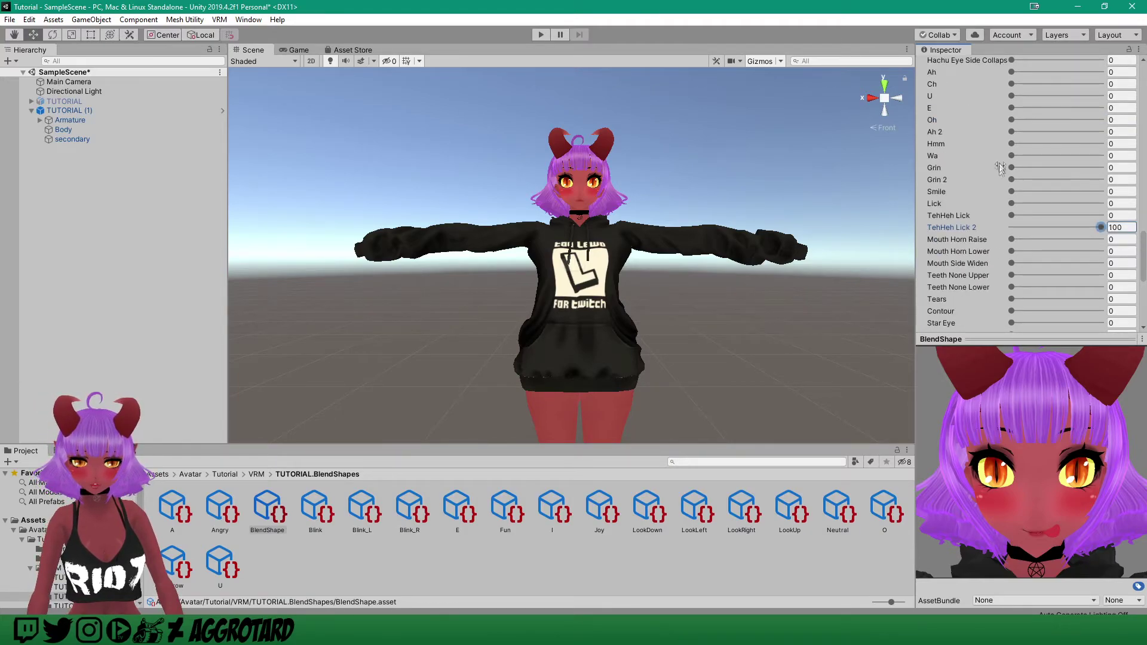
# - Add a wink to the Fun clip with Wink 2 Right at 100, and try out its Anger blend shape
pyautogui.scroll(-6, 1040, 251)
pyautogui.moveTo(1013, 311); pyautogui.dragTo(1145, 319)
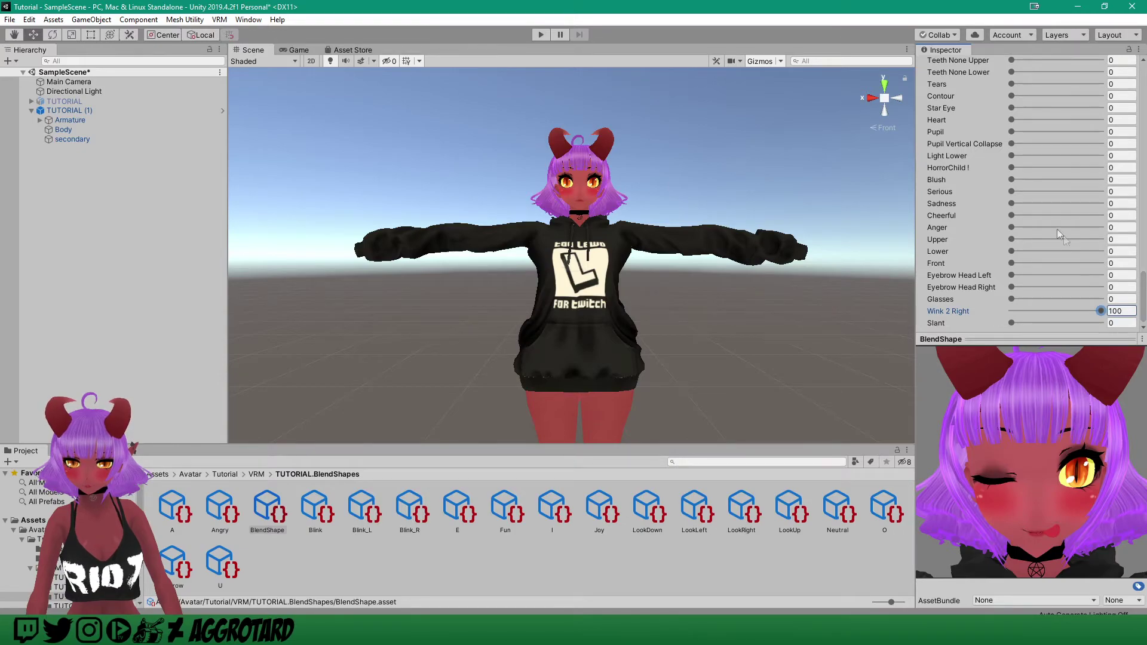
pyautogui.scroll(5, 1040, 203)
pyautogui.scroll(-5, 1040, 203)
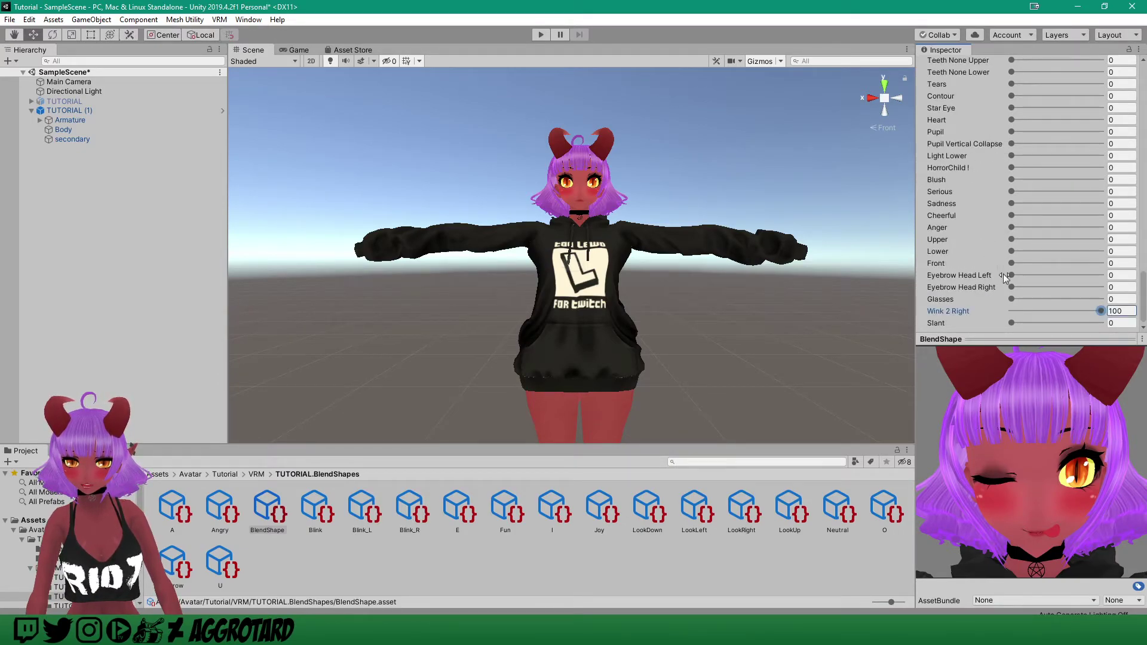
pyautogui.moveTo(1012, 227); pyautogui.dragTo(1080, 233)
pyautogui.moveTo(1085, 430)
pyautogui.mouseDown()
pyautogui.moveTo(1049, 420)
pyautogui.moveTo(1046, 403)
pyautogui.moveTo(1073, 424)
pyautogui.mouseUp()
pyautogui.scroll(10, 1042, 270)
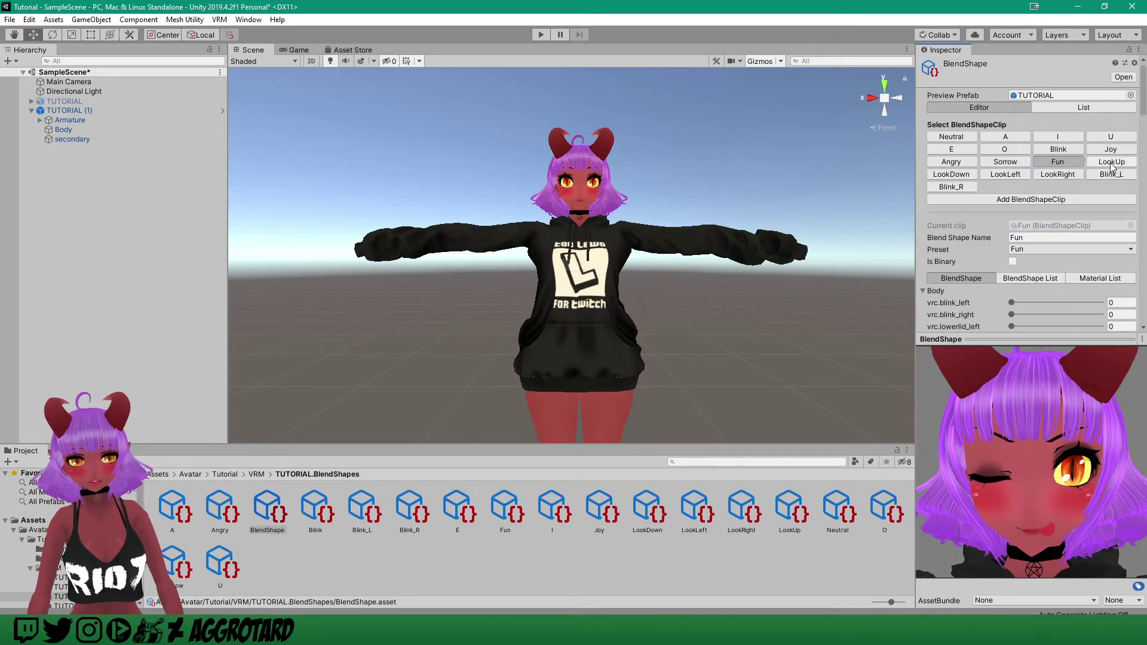
# - Look through the LookUp, LookDown, LookLeft and LookRight clips and examine the Body blend shapes available for LookRight
pyautogui.click(1111, 163)
pyautogui.click(969, 173)
pyautogui.click(1011, 173)
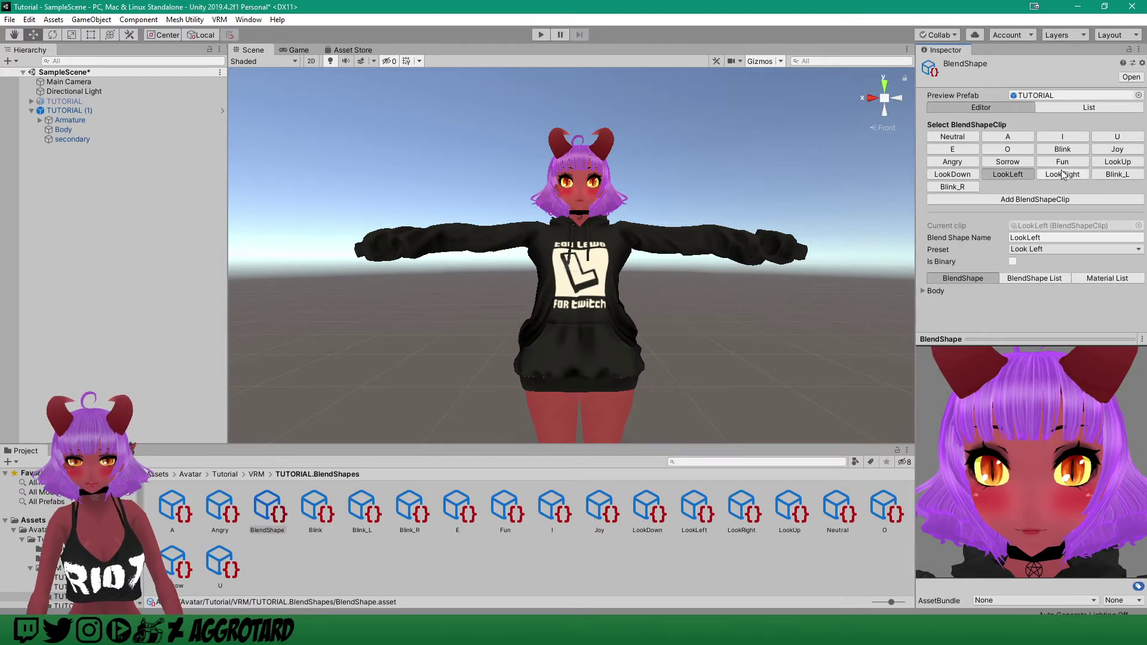
pyautogui.click(1060, 173)
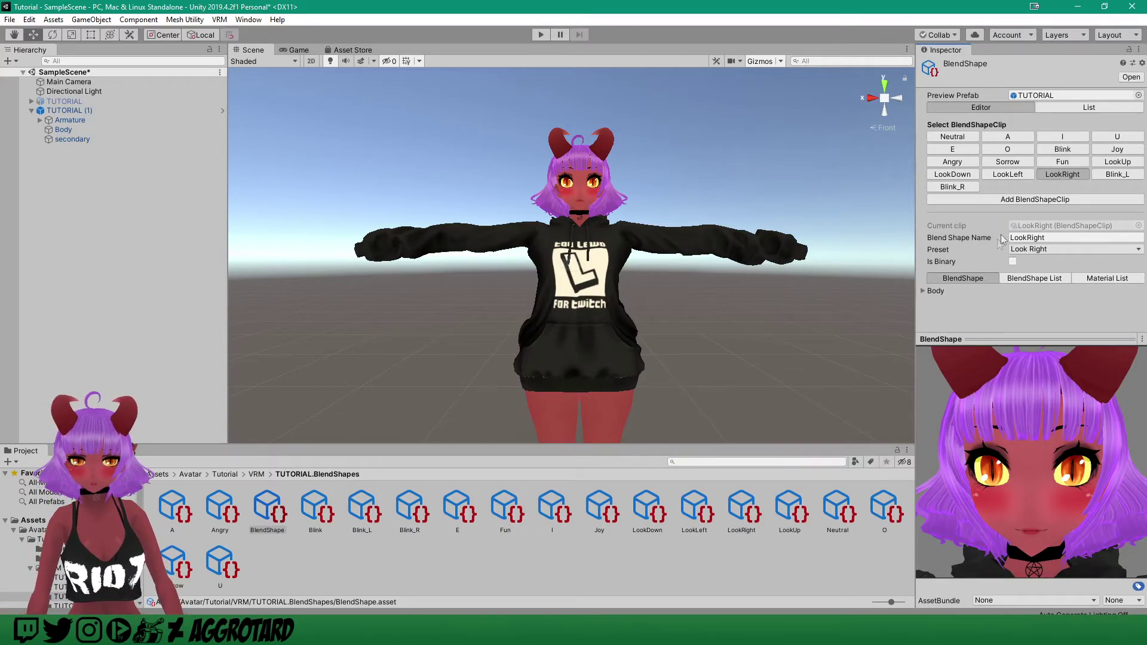
pyautogui.click(921, 291)
pyautogui.scroll(-3, 967, 299)
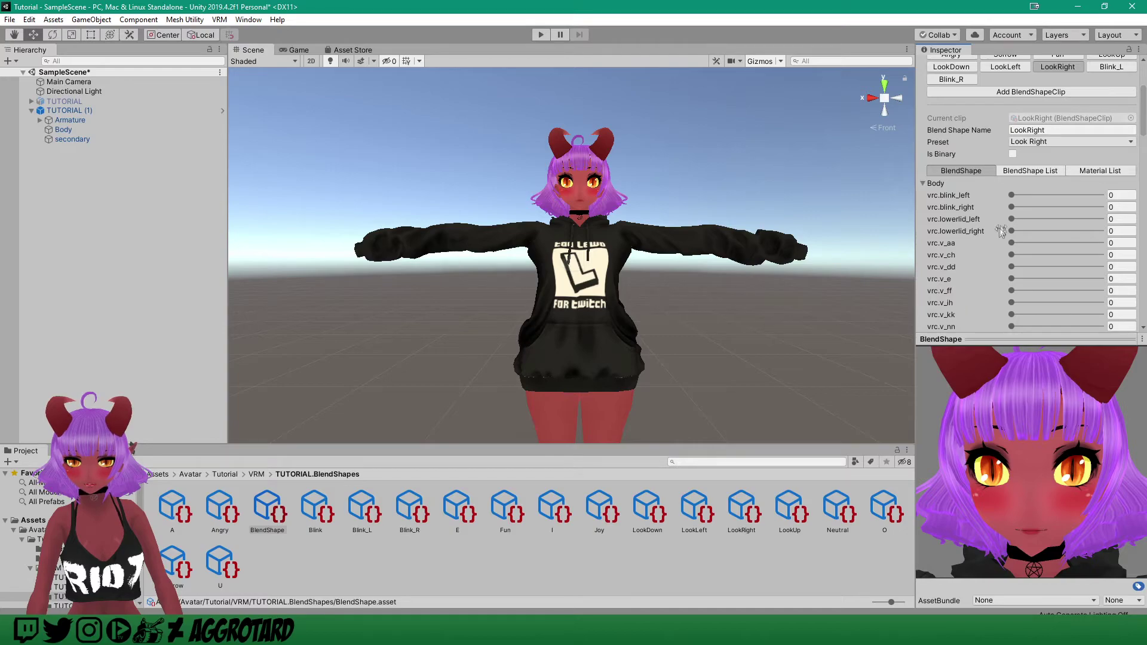
pyautogui.moveTo(1012, 195)
pyautogui.mouseDown()
pyautogui.moveTo(1043, 196)
pyautogui.moveTo(1011, 197)
pyautogui.mouseUp()
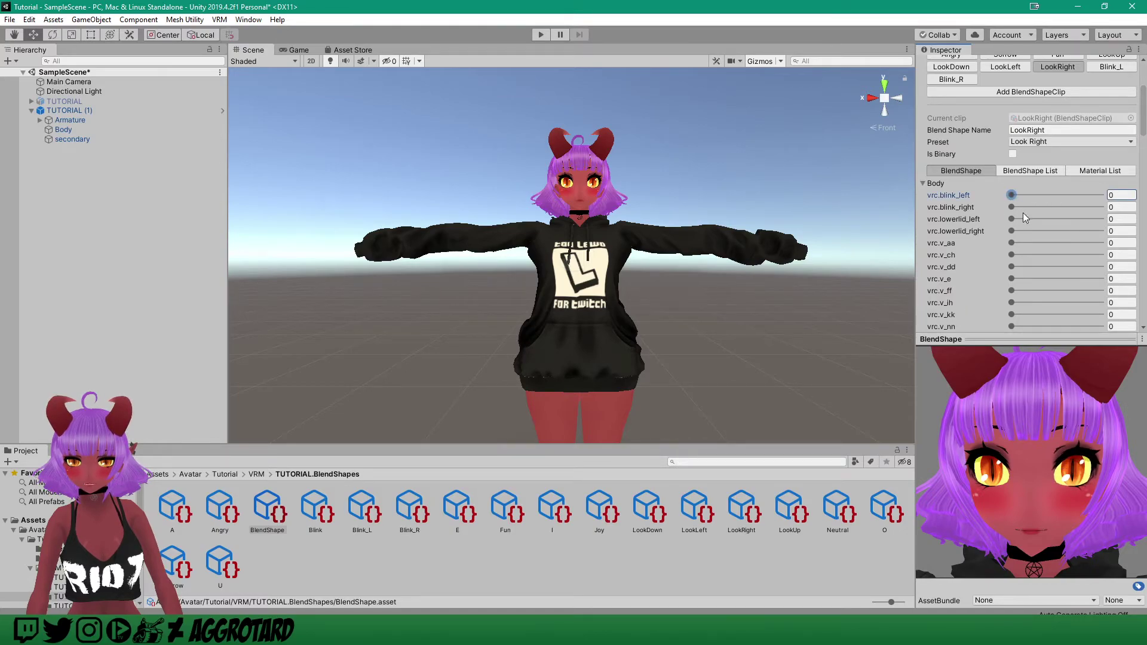
pyautogui.scroll(-10, 1028, 260)
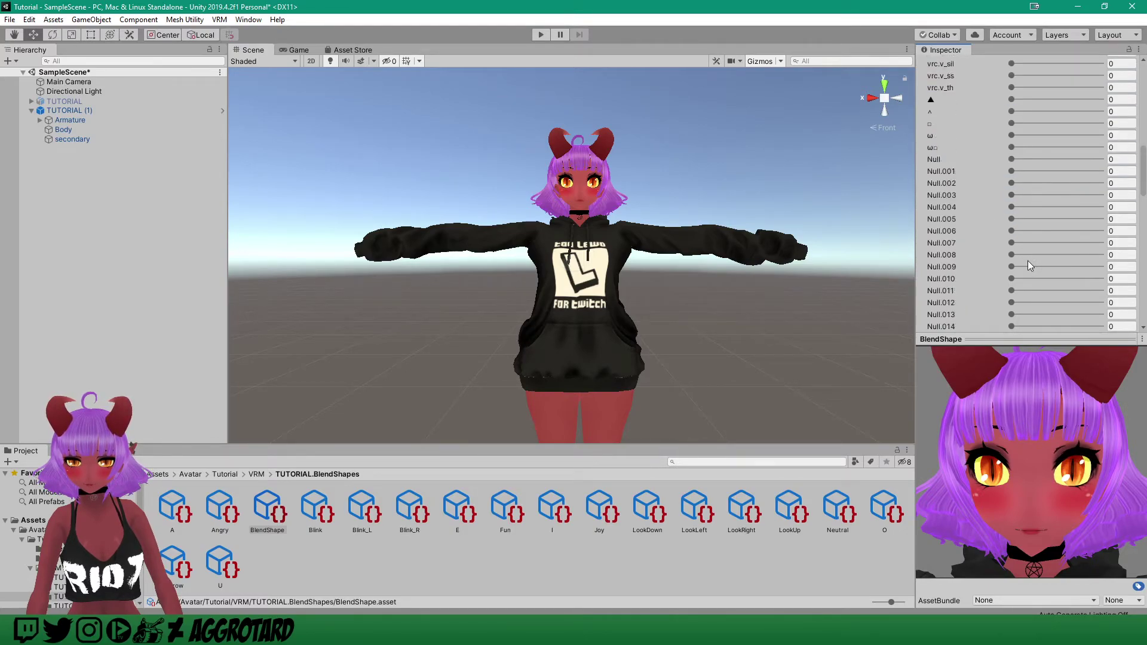
pyautogui.scroll(15, 1028, 261)
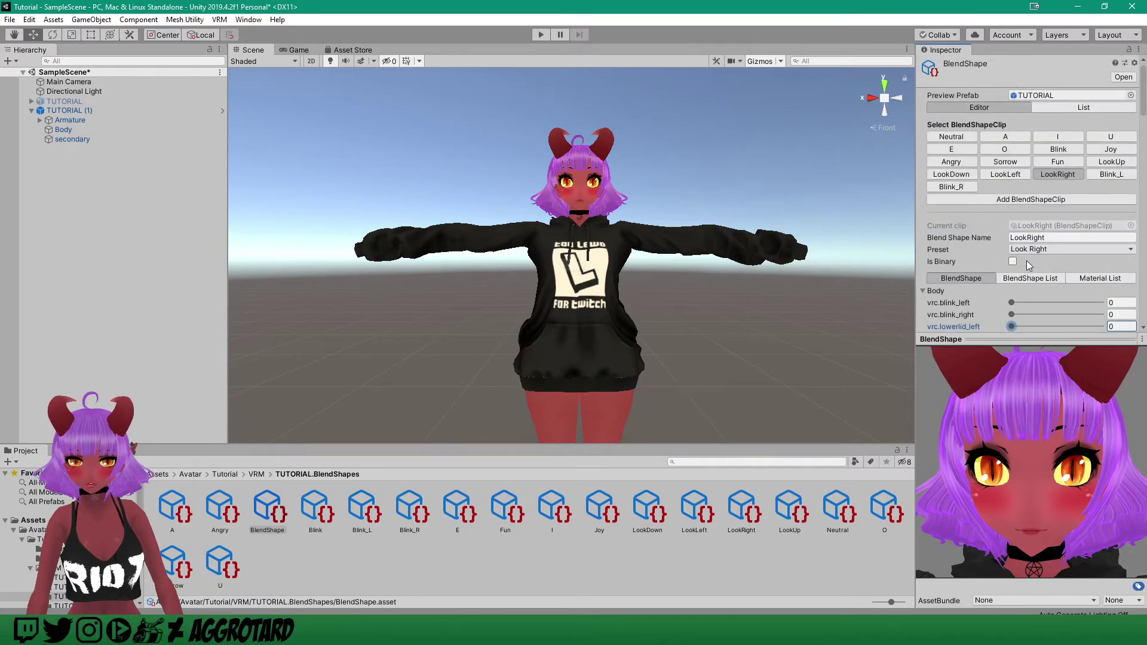
# - Switch to the Blink_L clip and raise its Body mesh's Wink blend shape to the maximum to close the left eye
pyautogui.click(1111, 175)
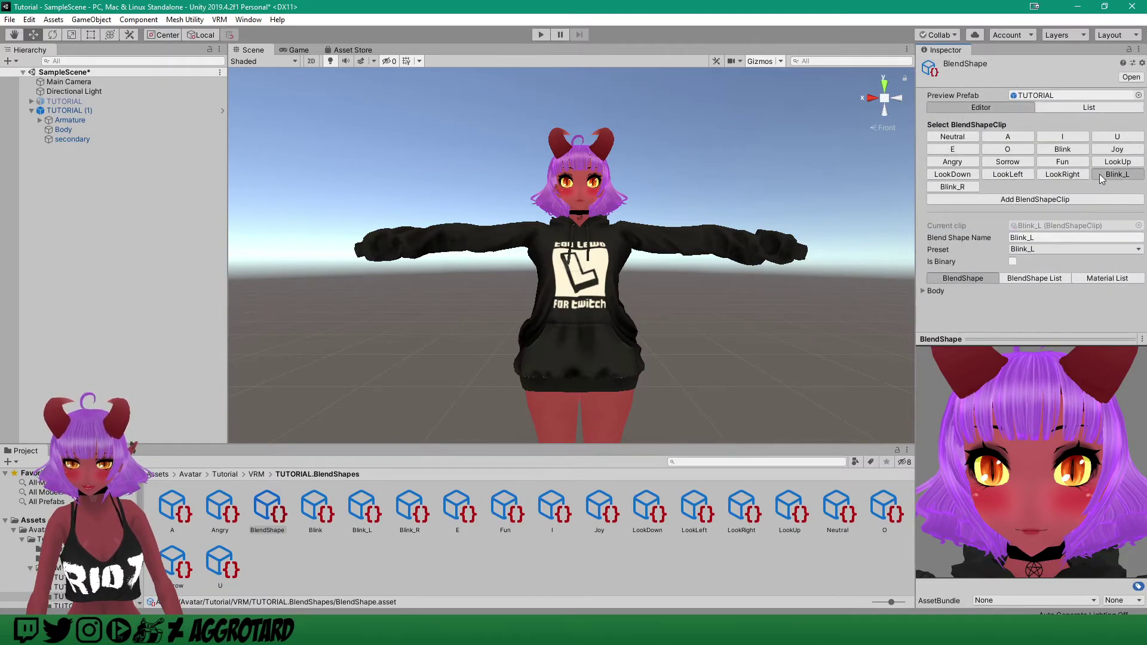
pyautogui.click(924, 292)
pyautogui.scroll(-10, 999, 306)
pyautogui.scroll(8, 1000, 306)
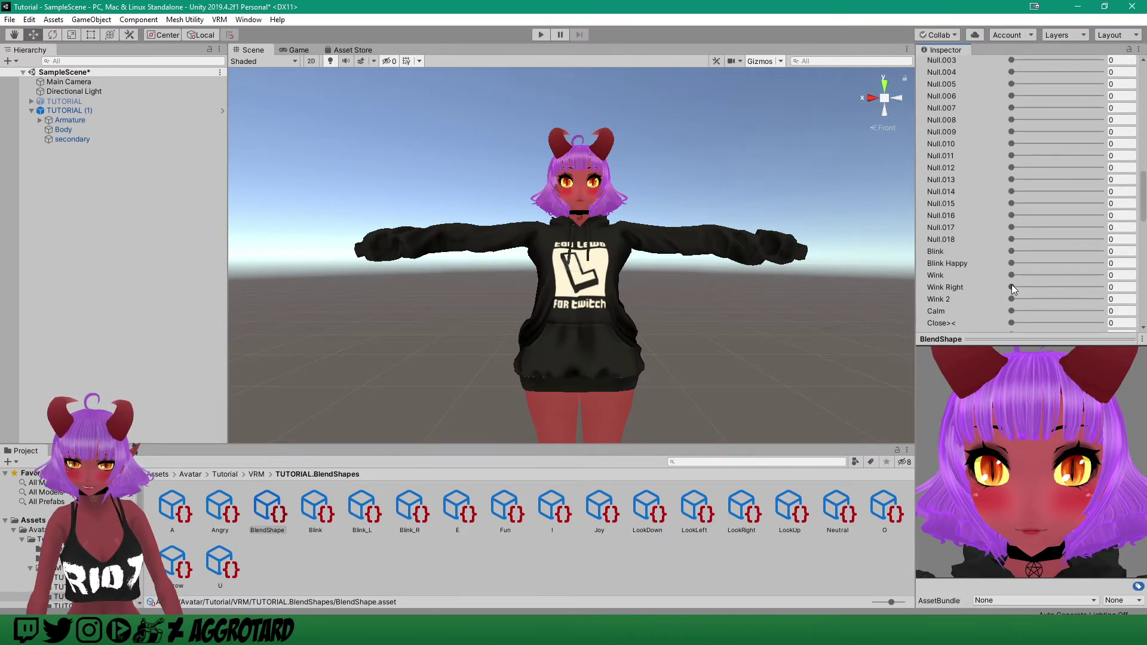
pyautogui.moveTo(1012, 276); pyautogui.dragTo(1106, 299)
pyautogui.scroll(15, 1066, 278)
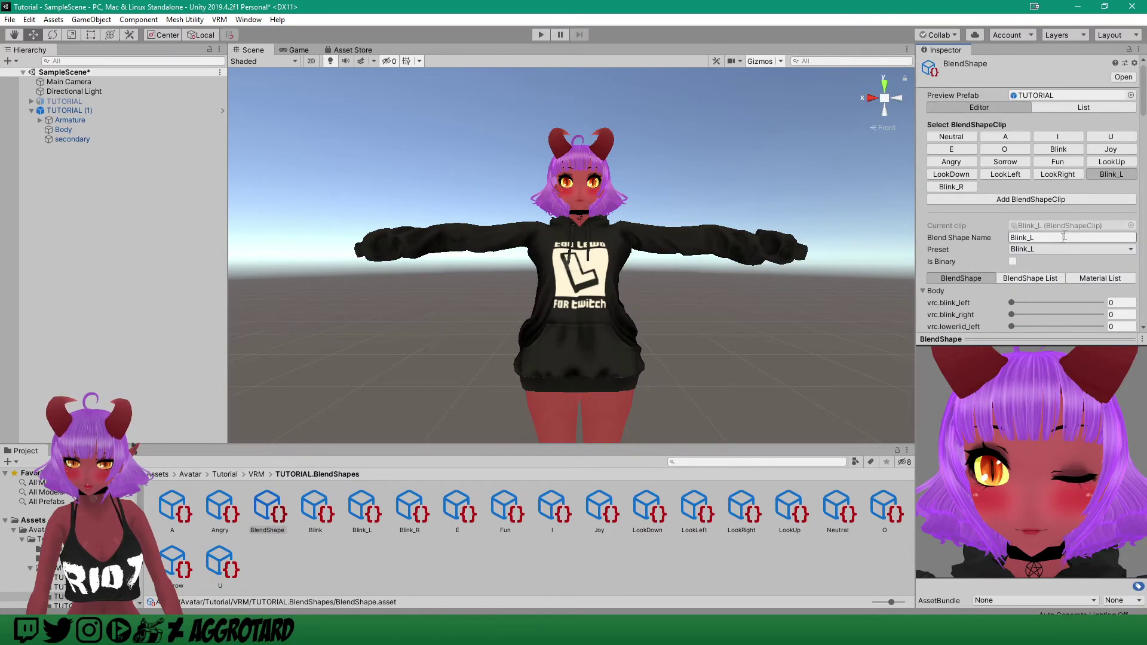
# - Switch to the Blink_R clip and raise a right-eye wink blend shape of its Body mesh to the maximum
pyautogui.click(974, 188)
pyautogui.click(924, 291)
pyautogui.scroll(-10, 1044, 310)
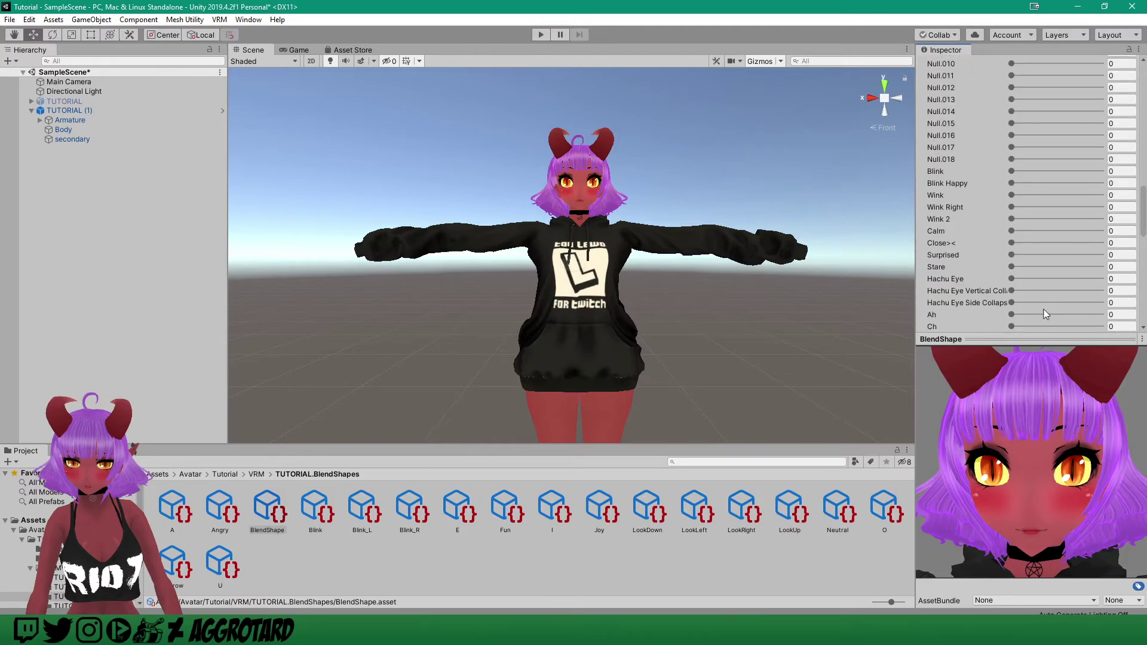
pyautogui.moveTo(1011, 311); pyautogui.dragTo(1106, 311)
pyautogui.scroll(15, 1028, 251)
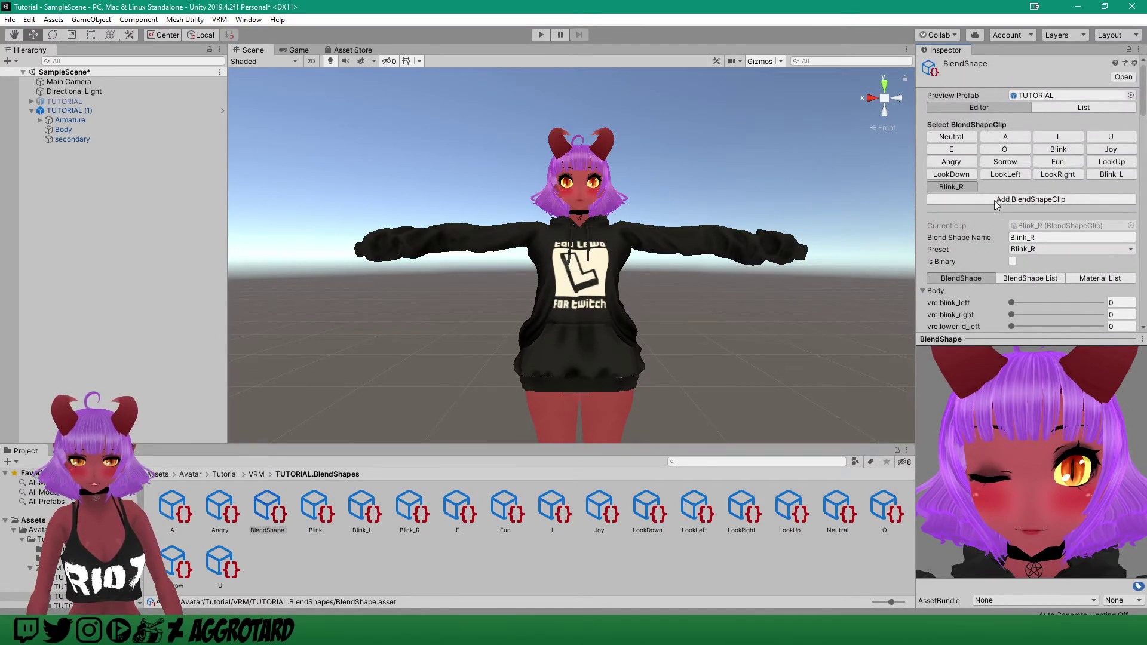
# - Add a new blend shape clip saved as Lewd in the TUTORIAL.BlendShapes folder
pyautogui.click(1030, 200)
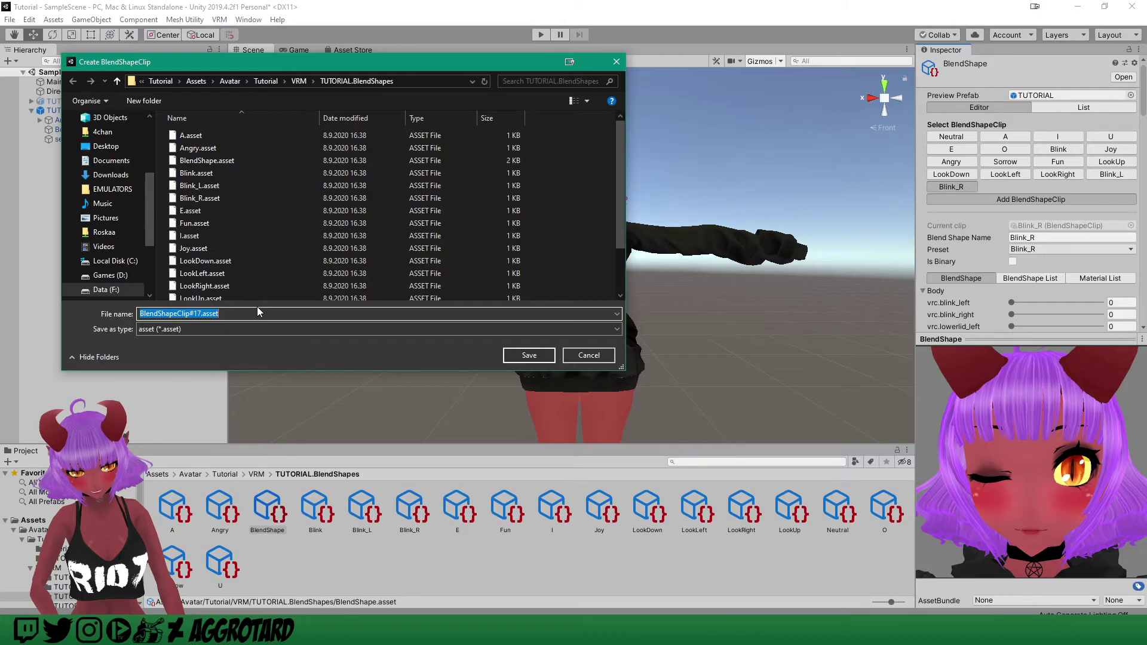
pyautogui.write('Lewd')
pyautogui.press('Return')
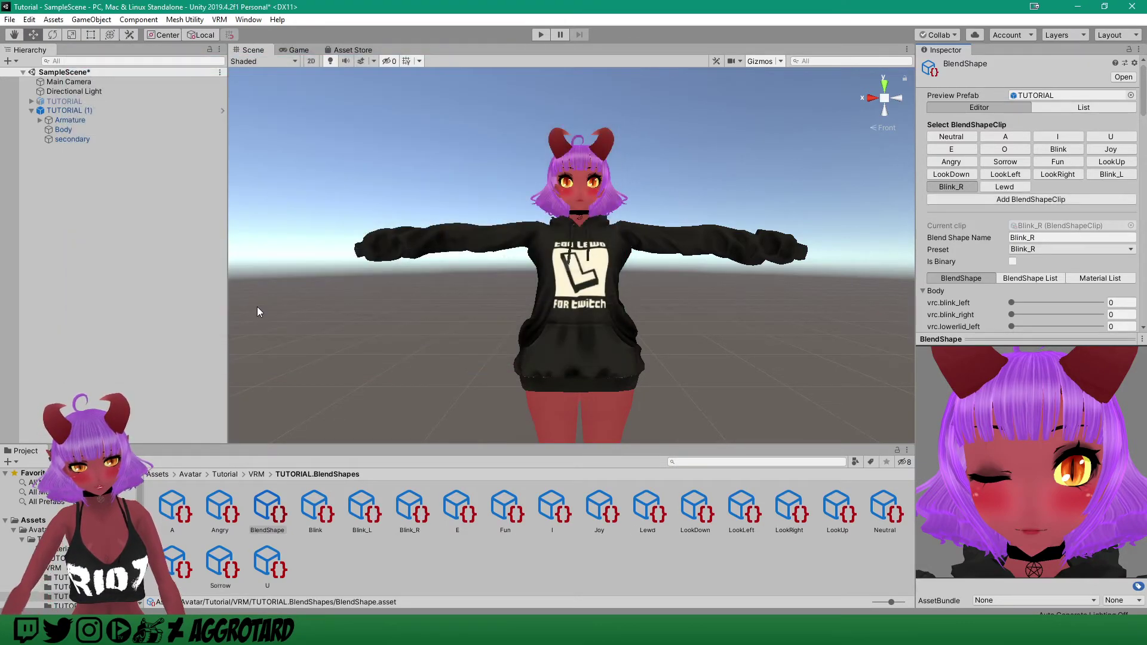
# - Switch to the Lewd clip and set its Body mesh's Lick blend shape to 100
pyautogui.click(1006, 187)
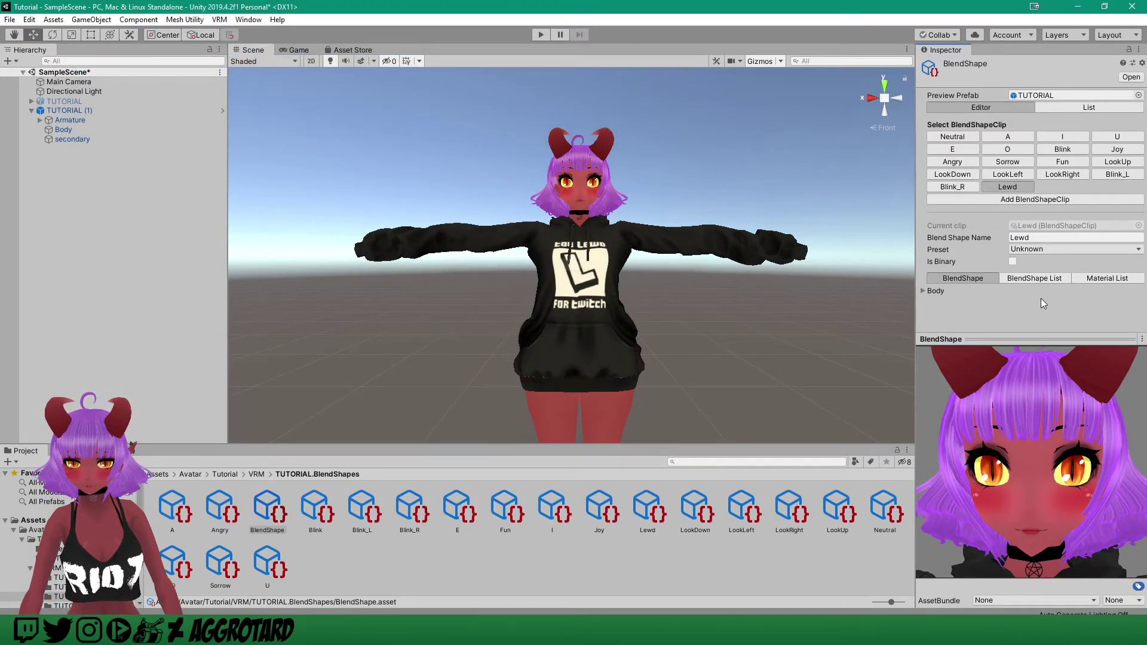
pyautogui.click(928, 292)
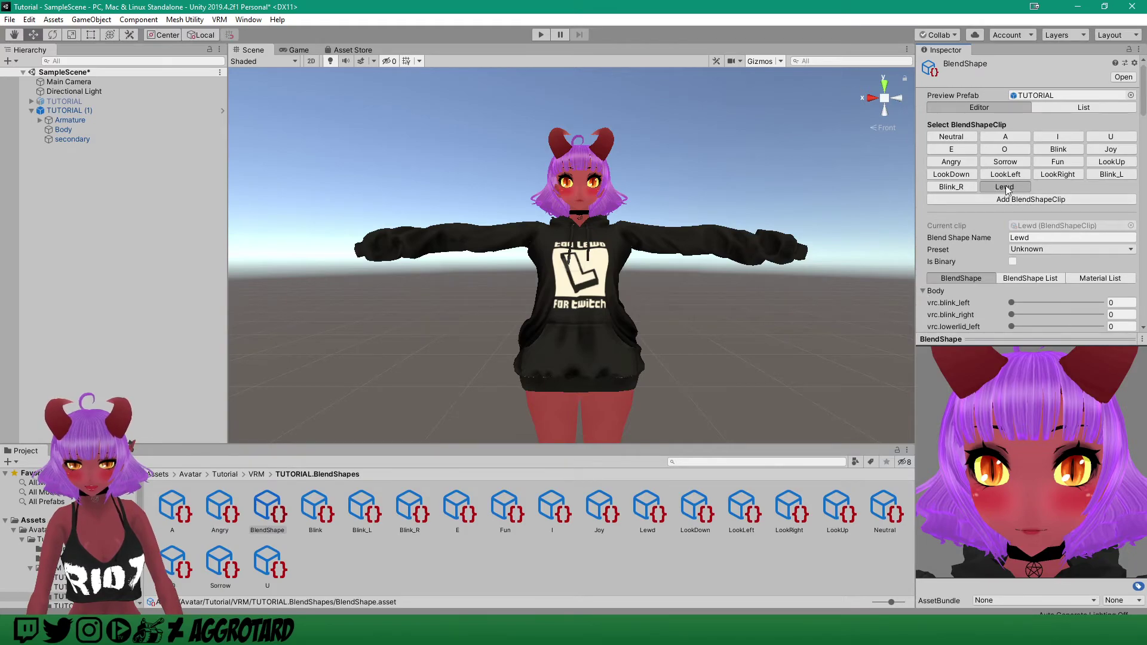
pyautogui.scroll(-15, 1049, 284)
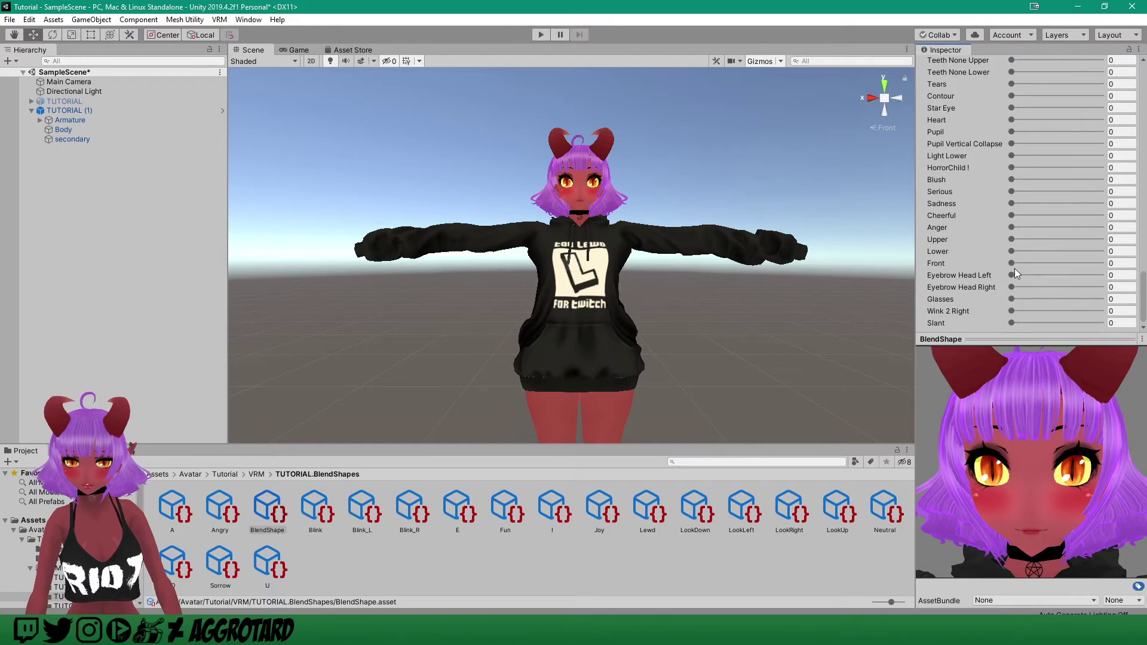
pyautogui.scroll(5, 1015, 274)
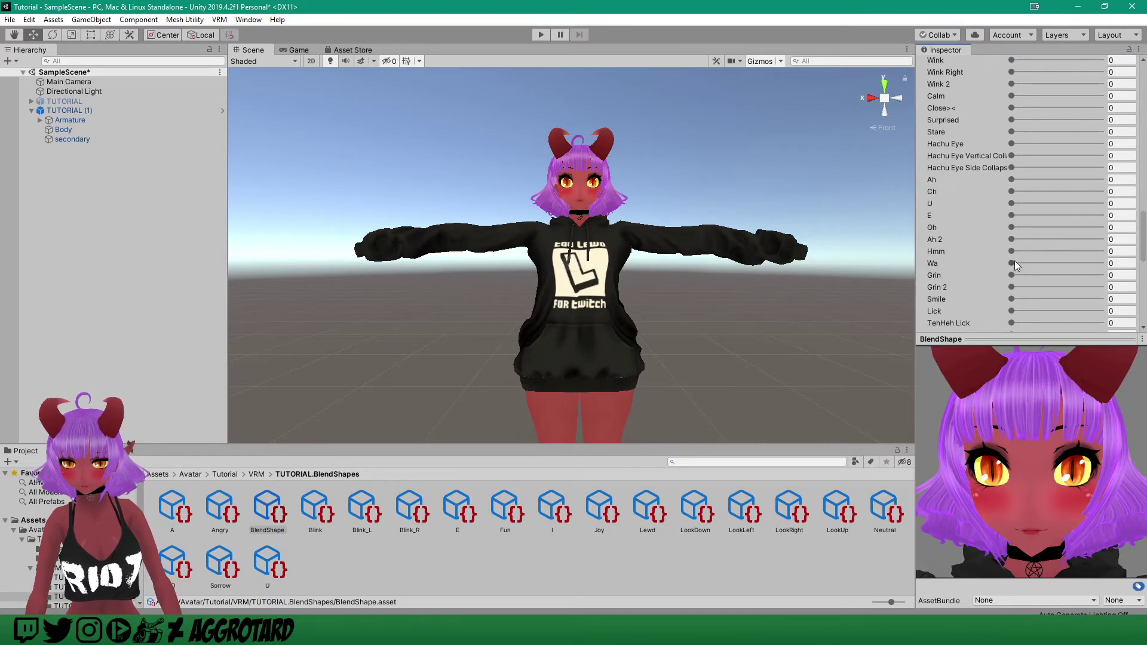
pyautogui.scroll(-3, 1015, 269)
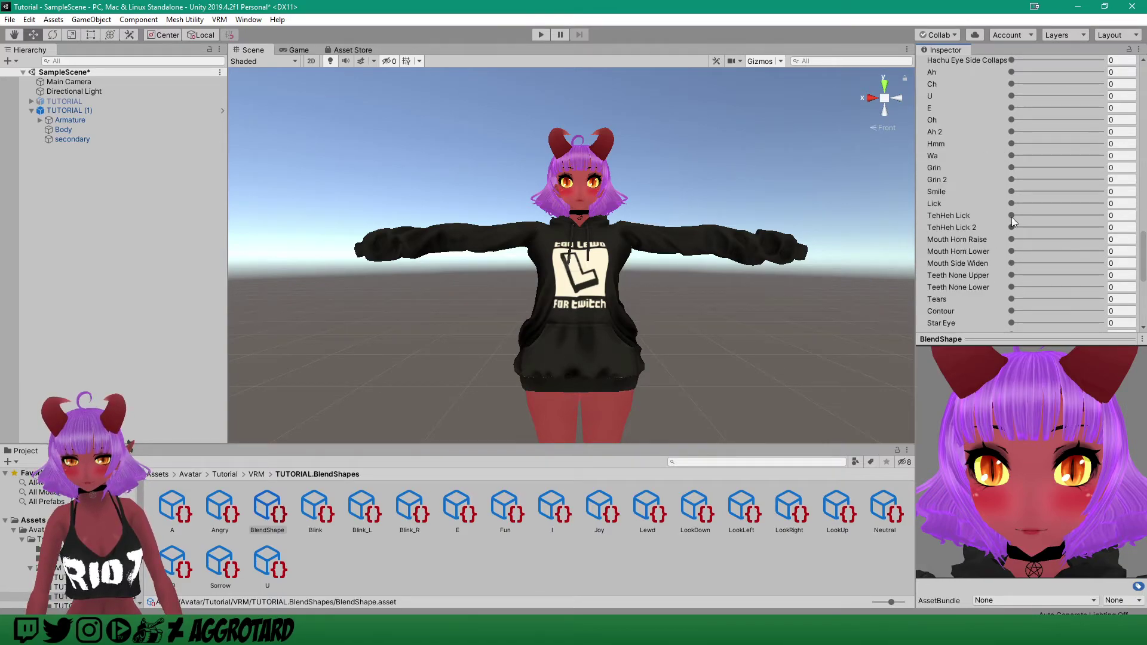
pyautogui.moveTo(1012, 203); pyautogui.dragTo(1134, 209)
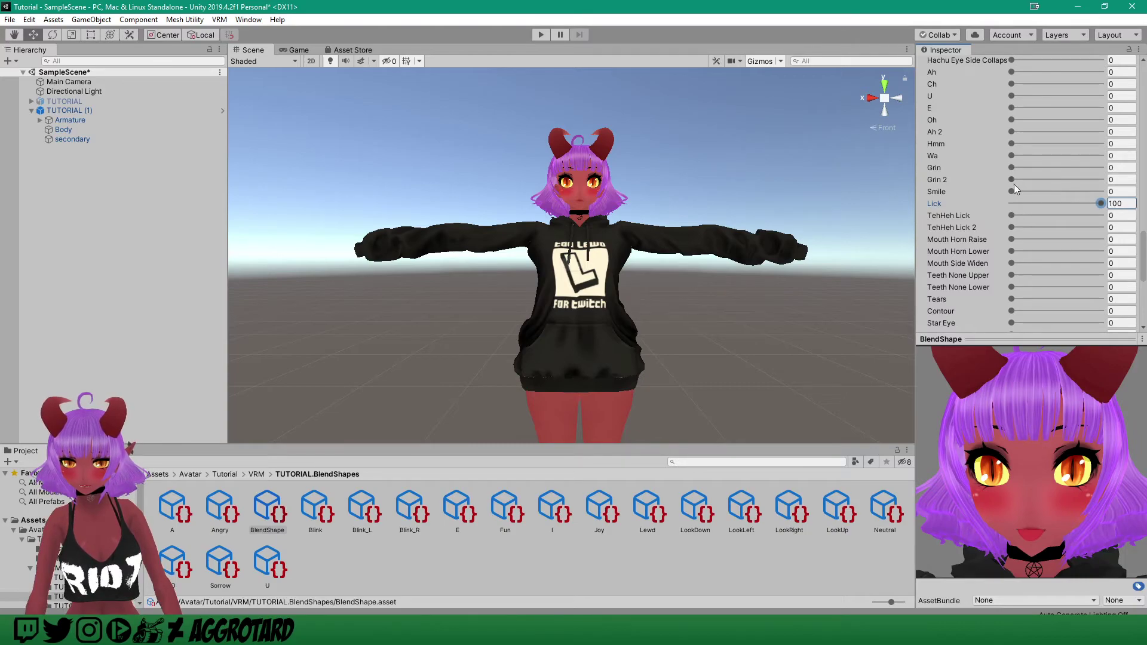
# - Set the Lewd clip's Wa and Mouth Horn Raise blend shapes to 100 and check the face from another angle
pyautogui.moveTo(1011, 131)
pyautogui.mouseDown()
pyautogui.moveTo(1126, 144)
pyautogui.moveTo(1007, 138)
pyautogui.mouseUp()
pyautogui.moveTo(1013, 72)
pyautogui.mouseDown()
pyautogui.moveTo(1119, 83)
pyautogui.moveTo(1009, 80)
pyautogui.mouseUp()
pyautogui.moveTo(1013, 156); pyautogui.dragTo(1146, 171)
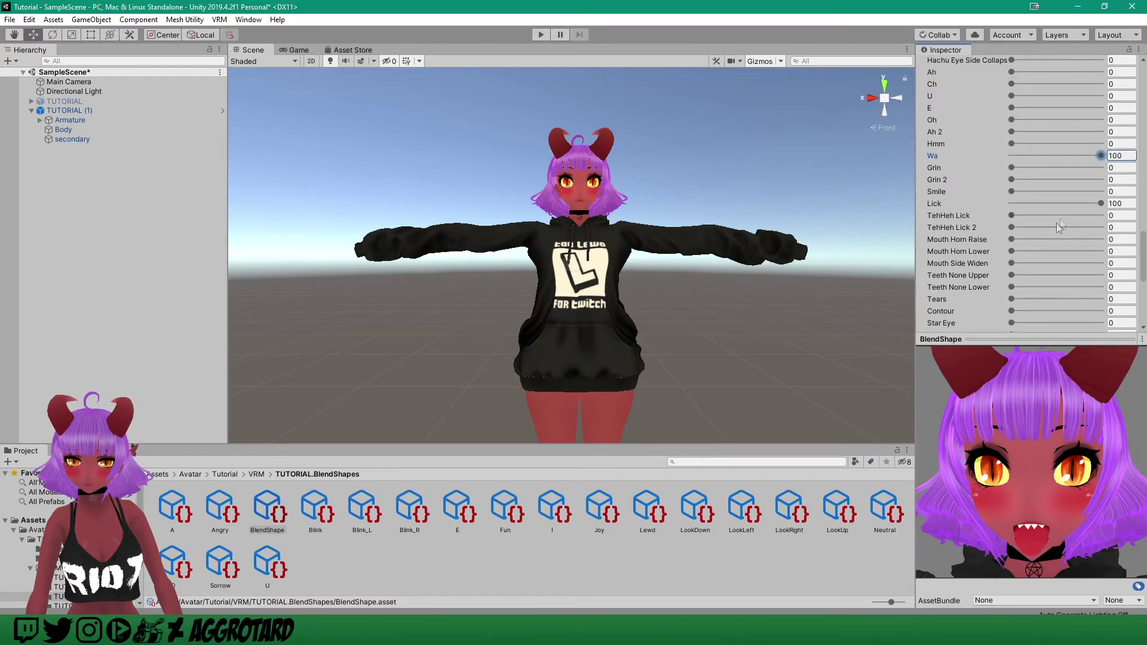
pyautogui.moveTo(1012, 240); pyautogui.dragTo(1106, 242)
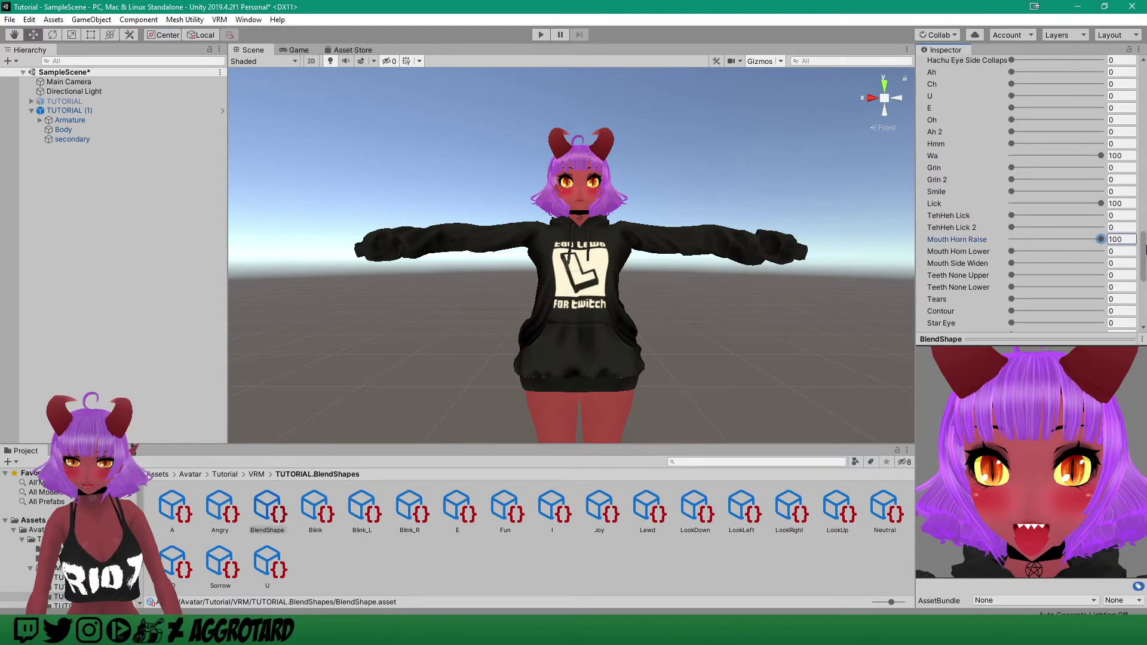
pyautogui.moveTo(1041, 463)
pyautogui.mouseDown()
pyautogui.moveTo(985, 424)
pyautogui.moveTo(1045, 451)
pyautogui.mouseUp()
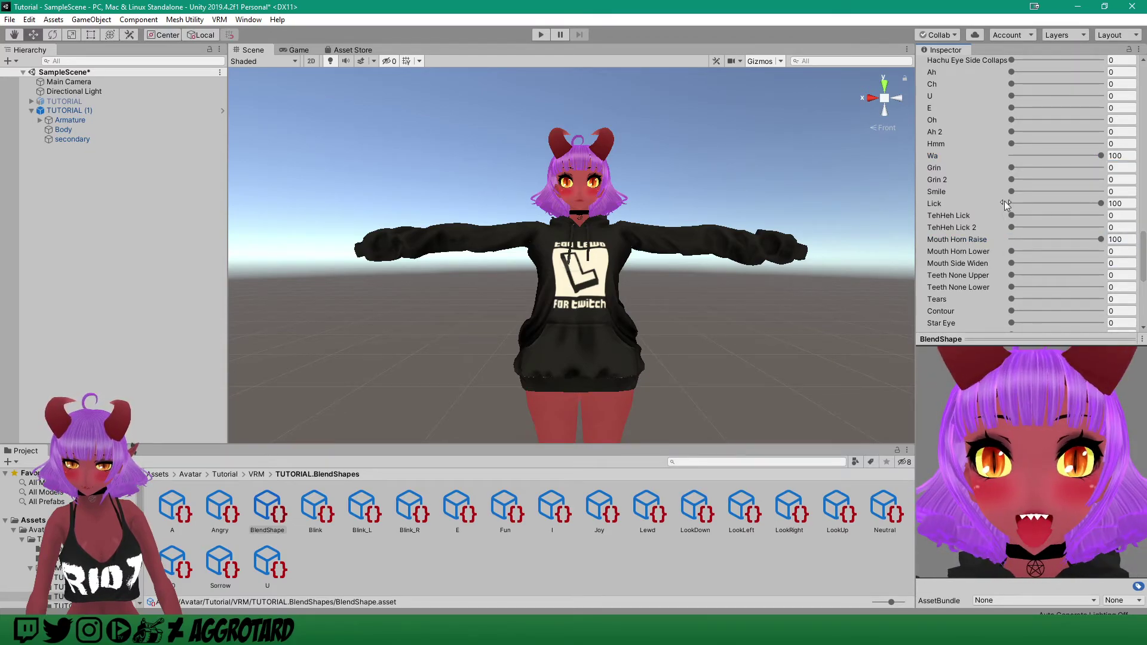
# - Try different mixes of the Ah 2 and Wa mouth shapes alongside Lick in the Lewd clip
pyautogui.moveTo(1011, 133)
pyautogui.mouseDown()
pyautogui.moveTo(1068, 134)
pyautogui.moveTo(1032, 137)
pyautogui.mouseUp()
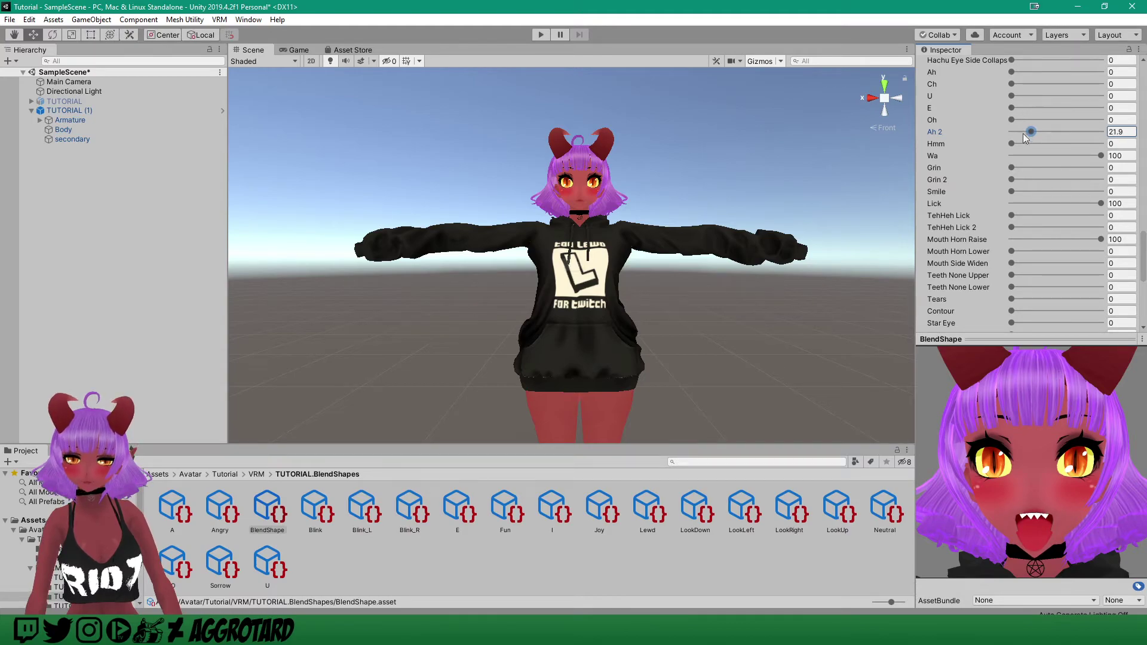
pyautogui.click(1100, 156)
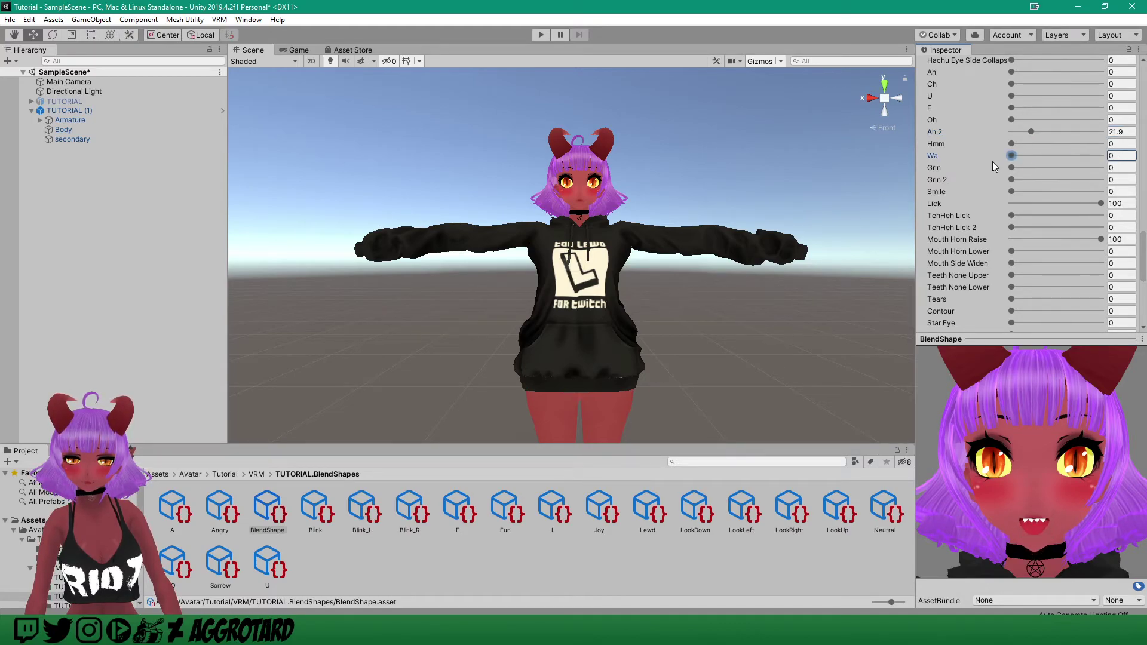
pyautogui.moveTo(1033, 132); pyautogui.dragTo(1011, 131)
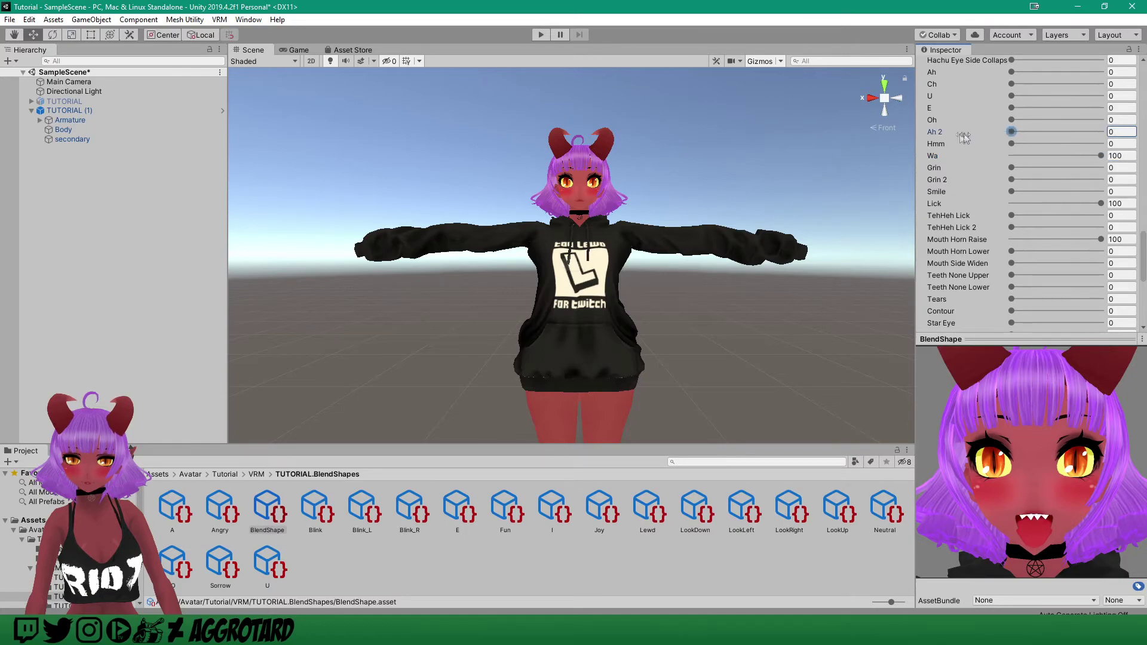
pyautogui.moveTo(1100, 204)
pyautogui.mouseDown()
pyautogui.moveTo(1025, 204)
pyautogui.moveTo(1104, 203)
pyautogui.mouseUp()
pyautogui.moveTo(1102, 156); pyautogui.dragTo(969, 155)
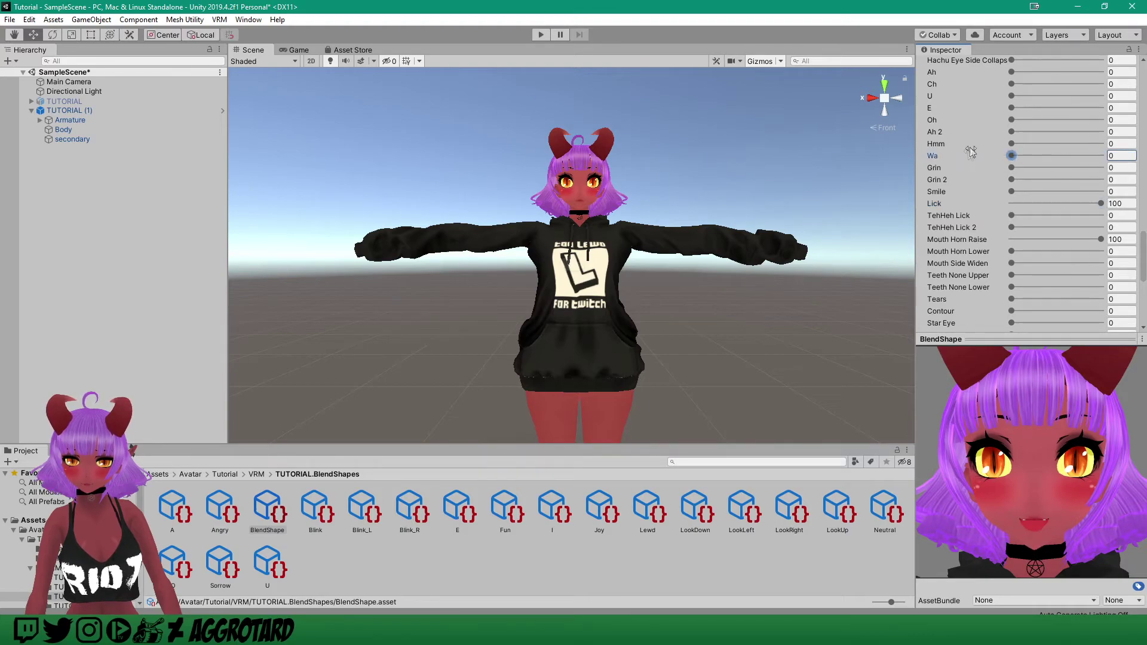
# - Set the Lewd clip's Ah 2 blend shape to 100 and Wa to about 36 to open the mouth
pyautogui.moveTo(1011, 72); pyautogui.dragTo(1145, 147)
pyautogui.moveTo(1022, 495); pyautogui.dragTo(1059, 499)
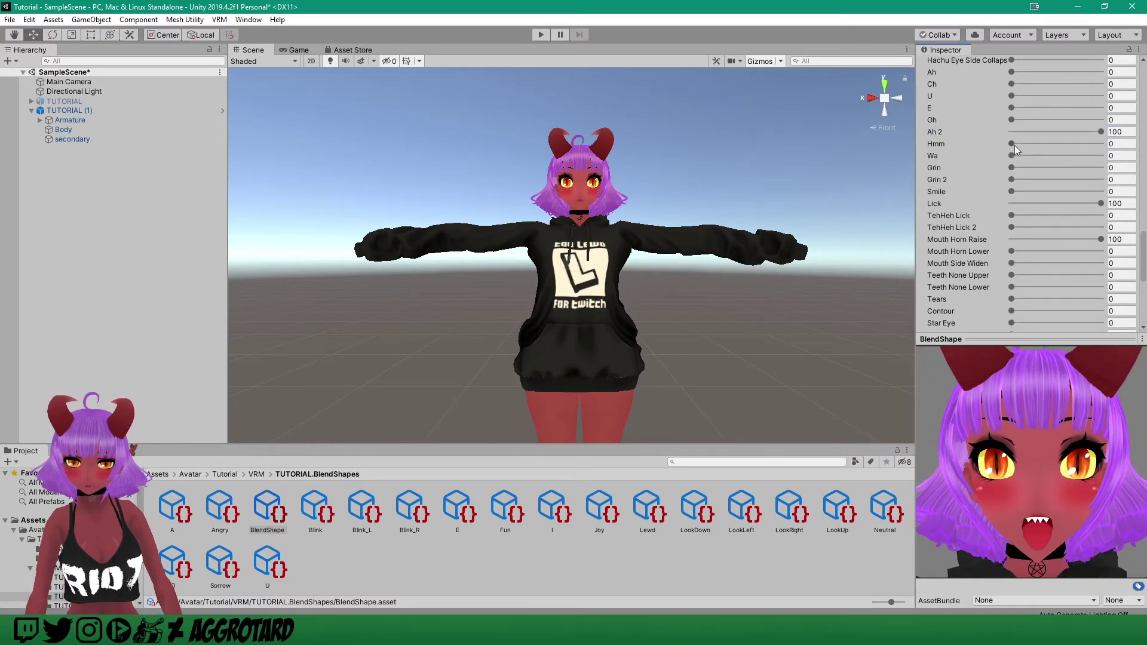
pyautogui.moveTo(1013, 154); pyautogui.dragTo(1044, 156)
# - Partly close the Lewd clip's eyes with Blink Happy at about 42 and Wink 2 Right at about 35
pyautogui.scroll(6, 1026, 260)
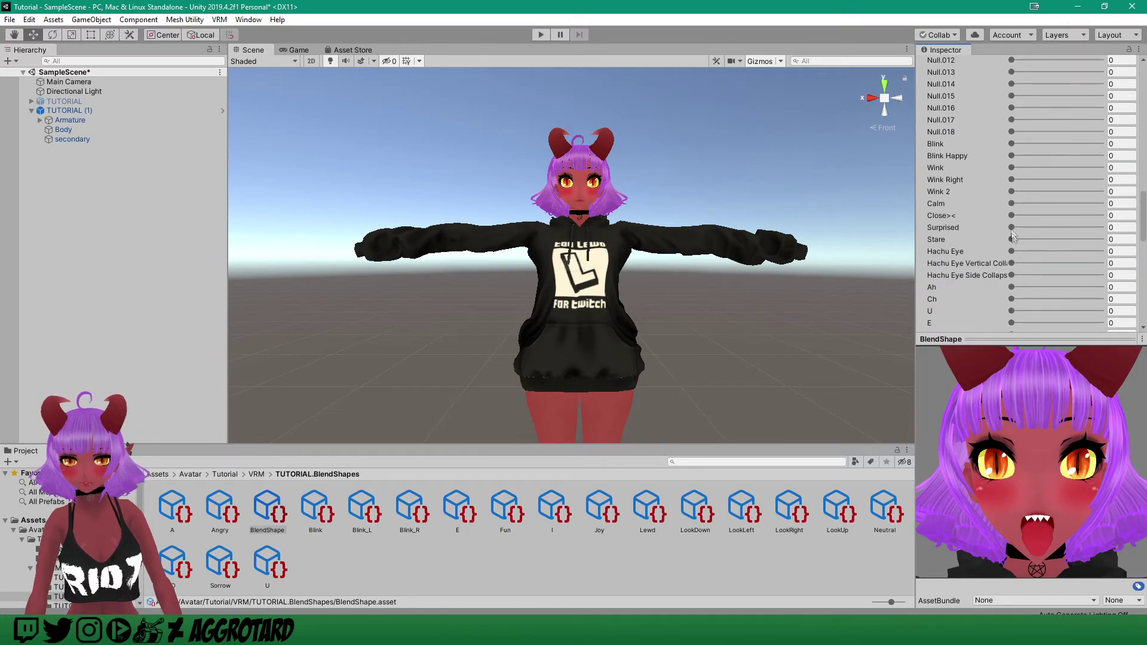
pyautogui.moveTo(1011, 155); pyautogui.dragTo(1050, 157)
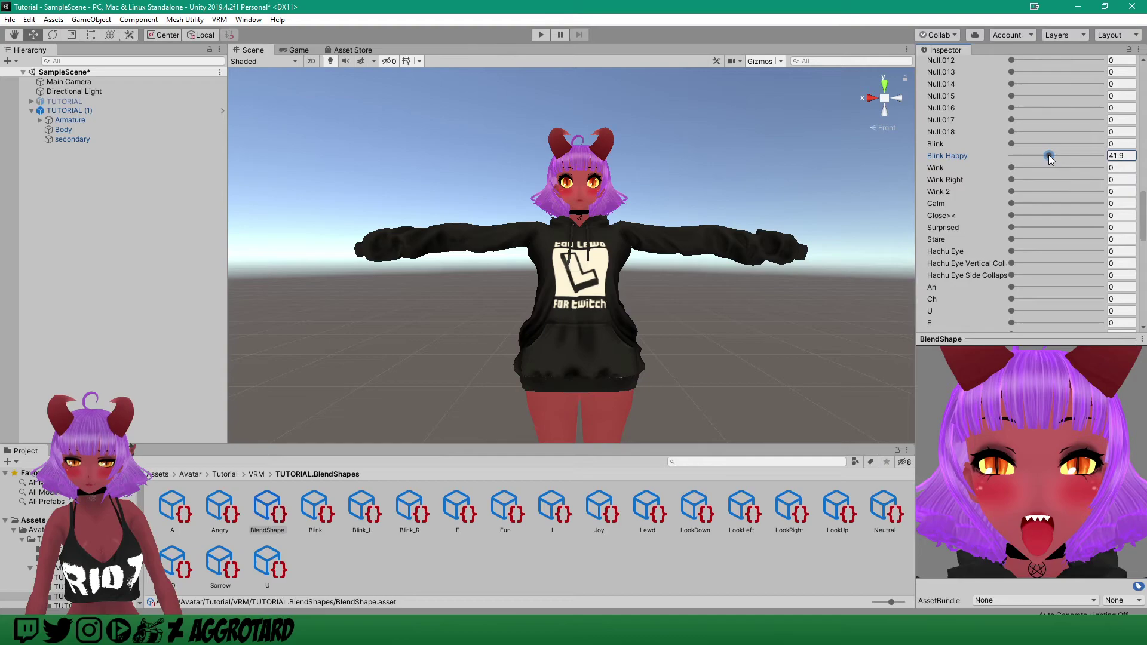
pyautogui.scroll(-12, 1031, 210)
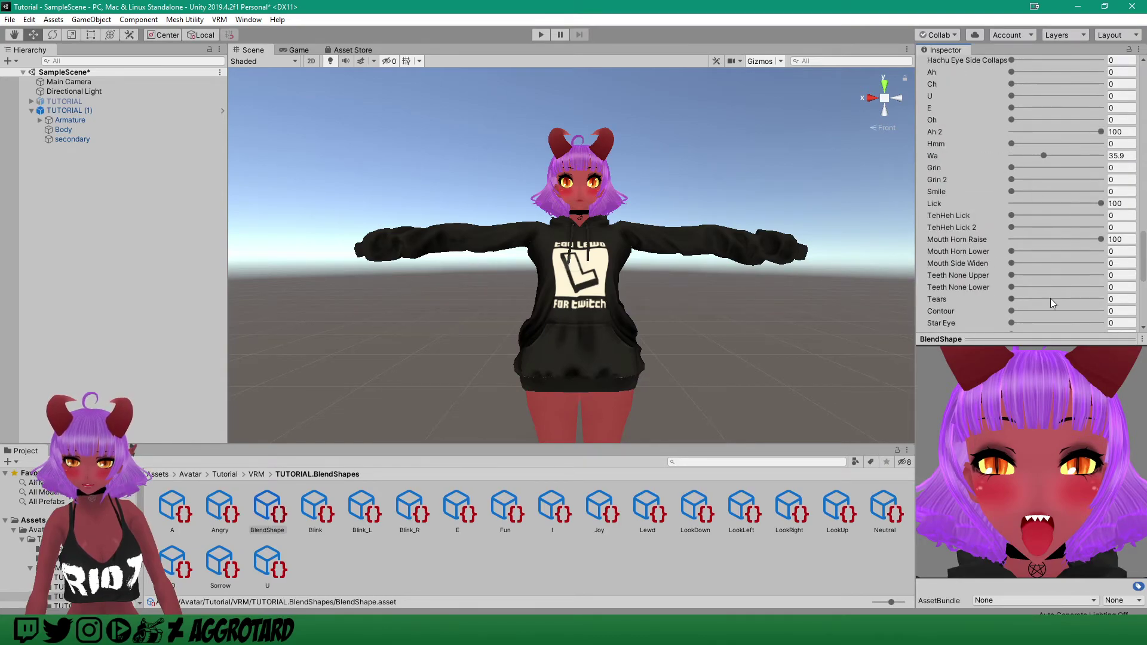
pyautogui.moveTo(1029, 311); pyautogui.dragTo(1044, 314)
pyautogui.moveTo(1026, 469)
pyautogui.mouseDown()
pyautogui.moveTo(1023, 483)
pyautogui.moveTo(1016, 465)
pyautogui.moveTo(1032, 466)
pyautogui.mouseUp()
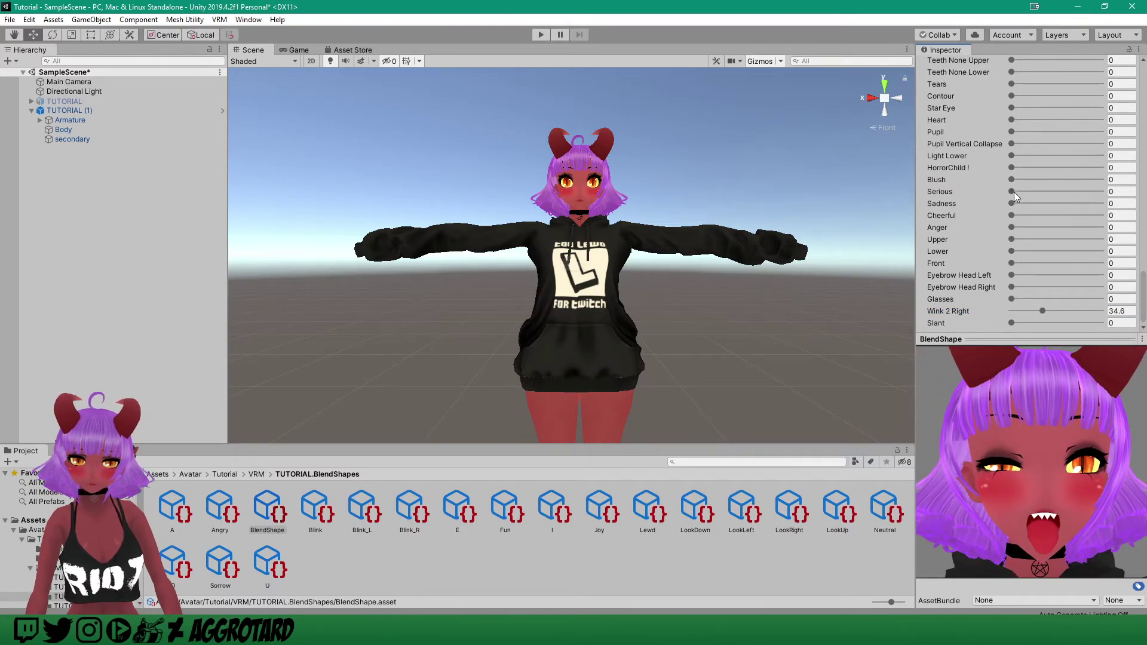
# - Shape the Lewd clip's eyebrows with Sadness at 100 and Lower at about 54, checking the face in the preview
pyautogui.moveTo(1012, 202); pyautogui.dragTo(1112, 203)
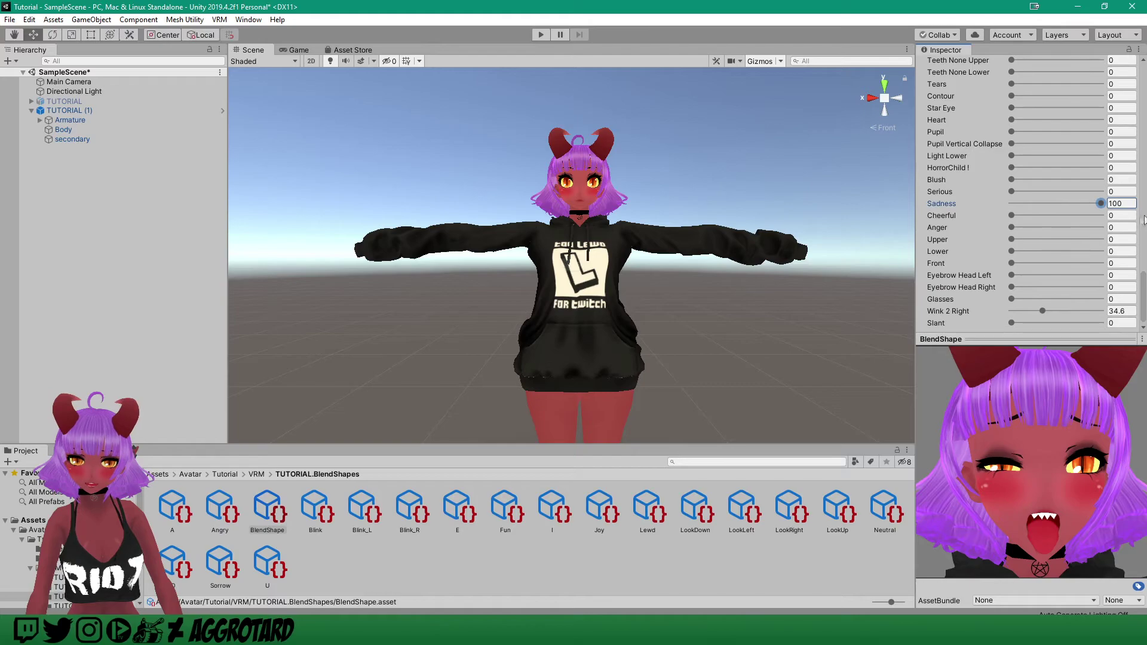
pyautogui.moveTo(1013, 251); pyautogui.dragTo(1061, 258)
pyautogui.moveTo(1067, 475); pyautogui.dragTo(1038, 496)
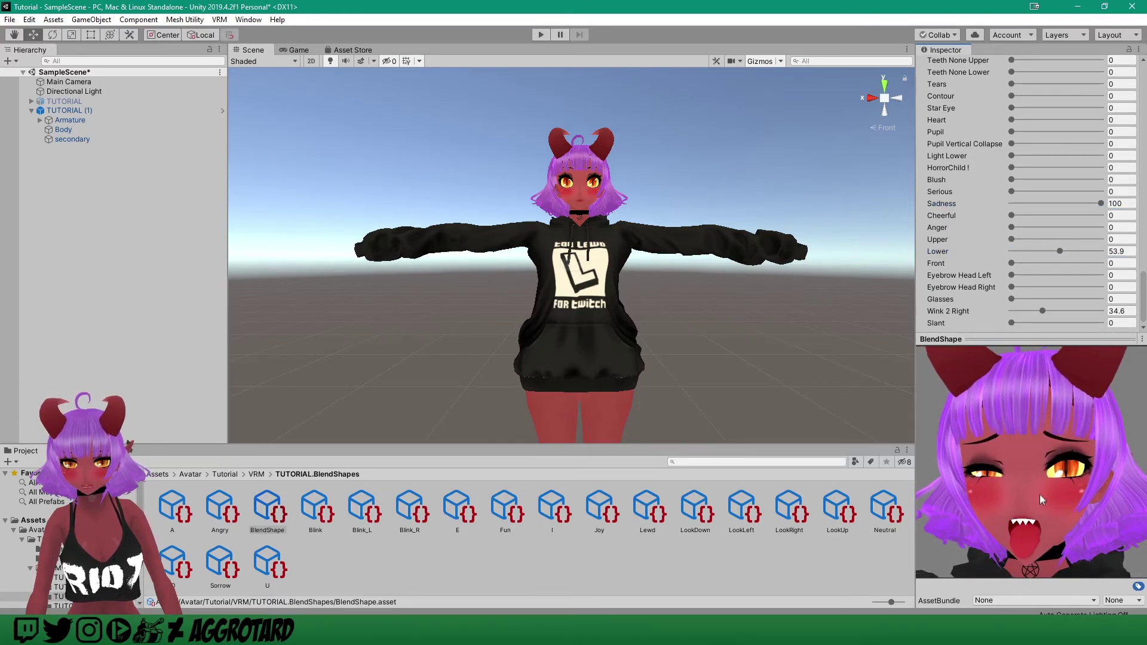
# - Add a new blend shape clip saved as Closed in the TUTORIAL.BlendShapes folder
pyautogui.scroll(10, 981, 236)
pyautogui.scroll(8, 986, 225)
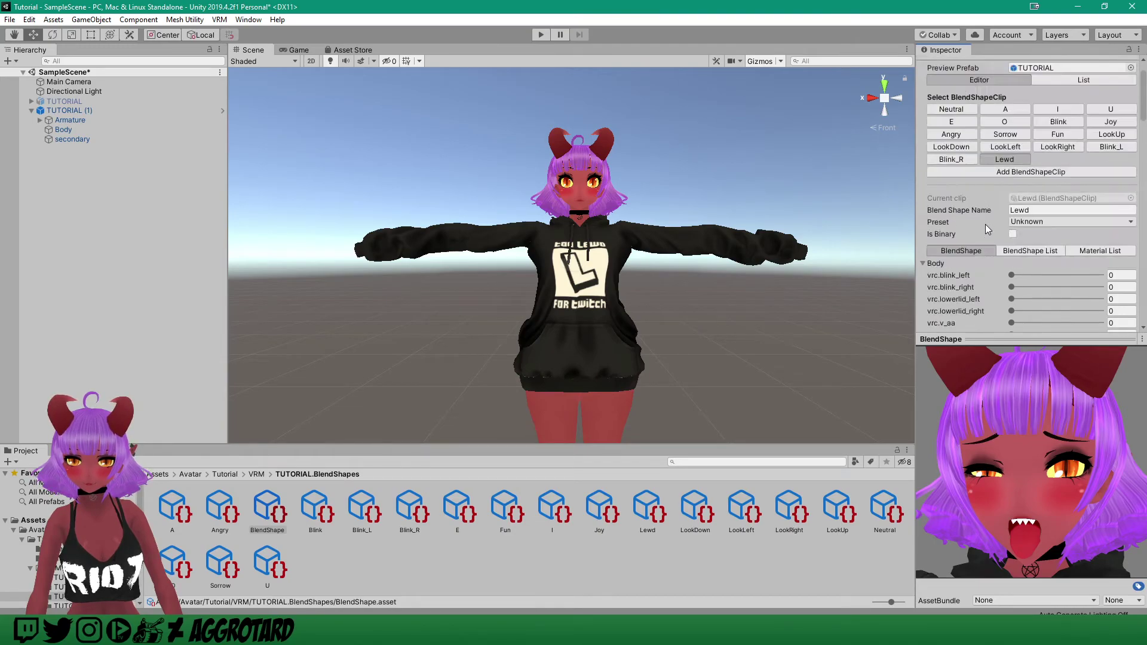
pyautogui.click(1031, 200)
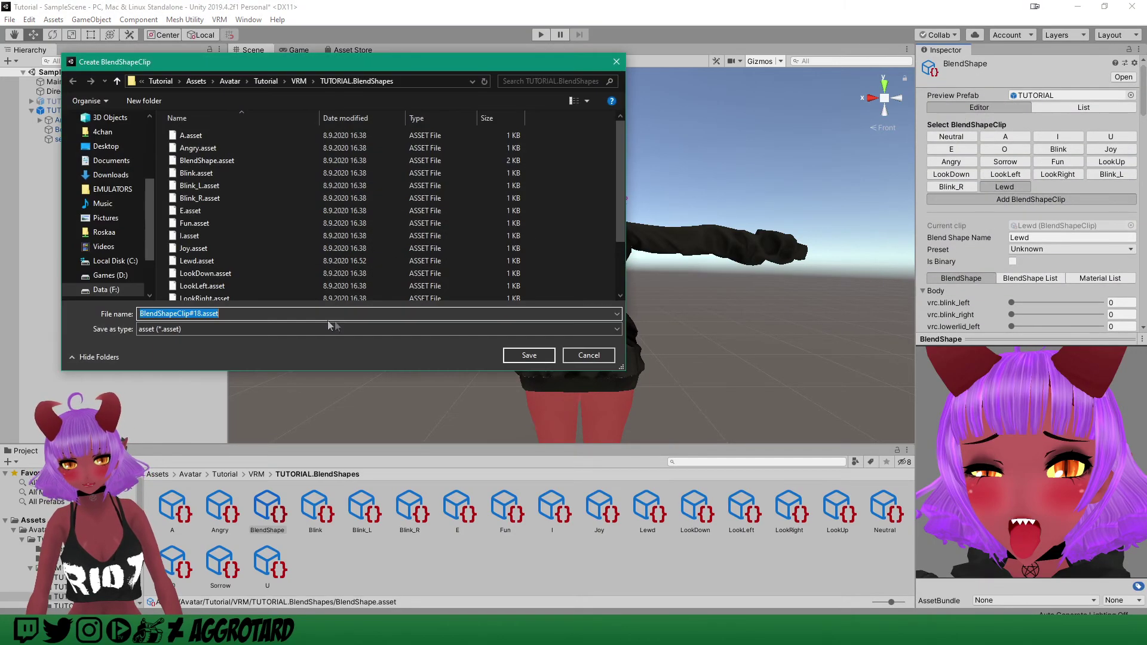
pyautogui.write('Closed')
pyautogui.press('Return')
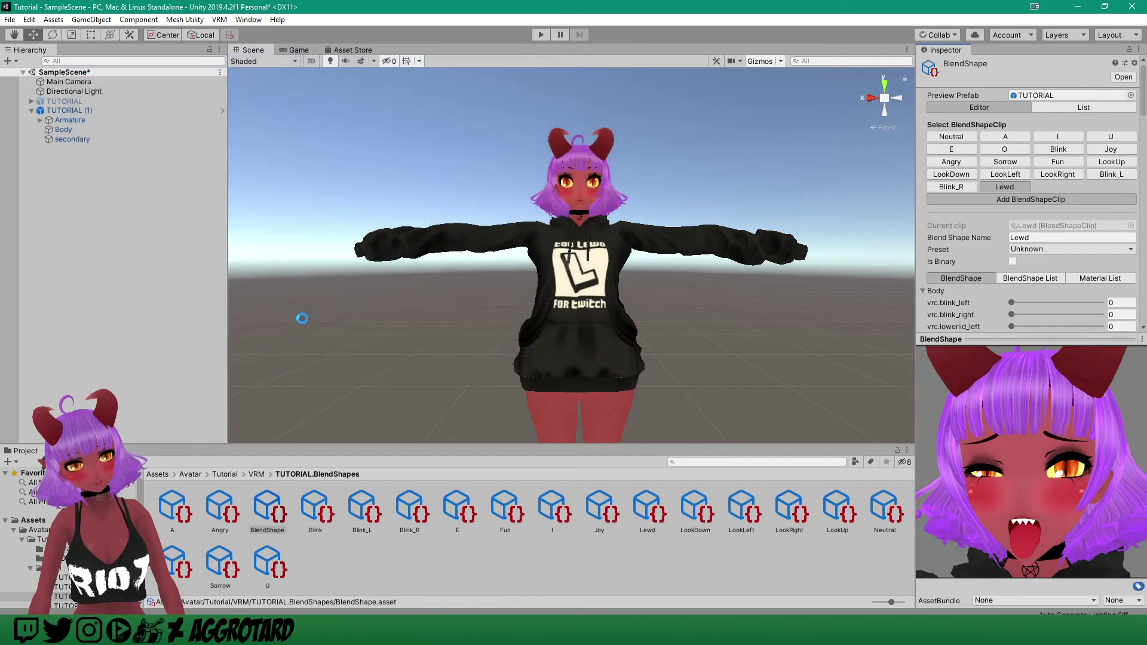
# - Set the Closed clip's Close>< blend shape on the Body mesh to 100
pyautogui.click(923, 291)
pyautogui.scroll(-10, 1069, 293)
pyautogui.scroll(-6, 1068, 293)
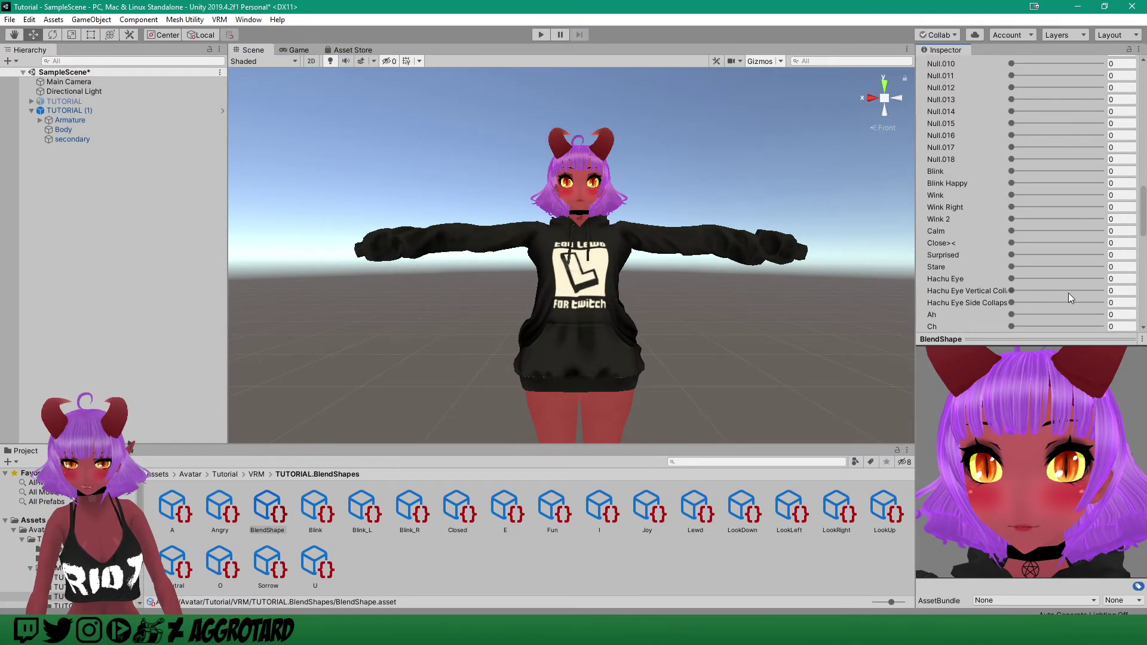
pyautogui.moveTo(1012, 137); pyautogui.dragTo(1146, 148)
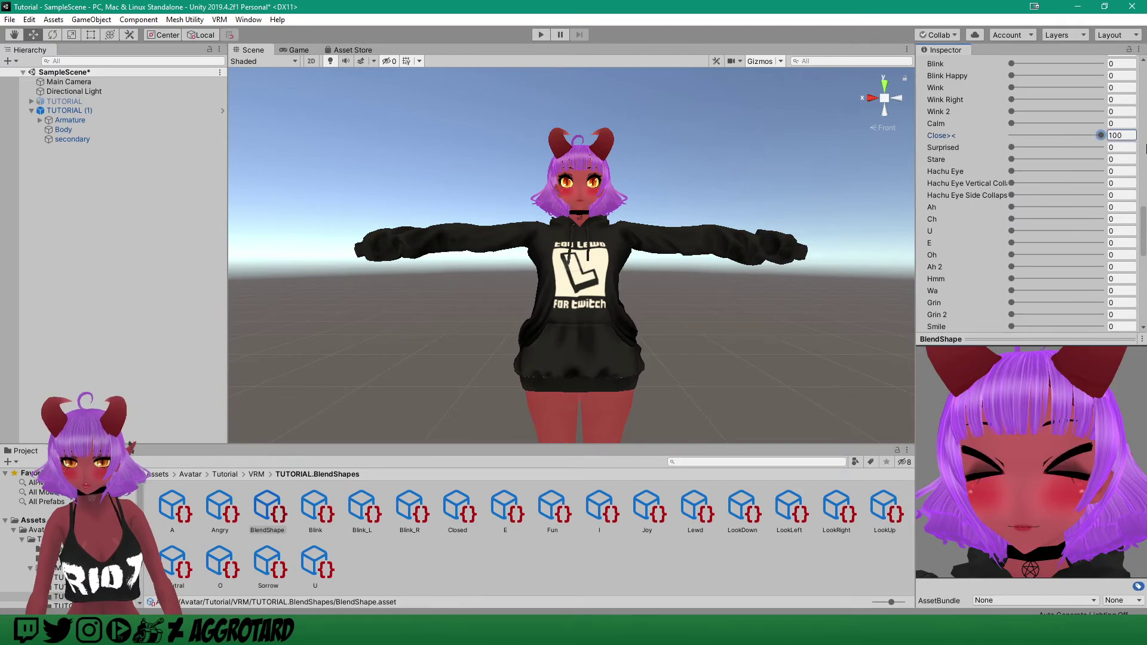
# - Set the Closed clip's ^ mouth blend shape to 100 and test the ▲ shape
pyautogui.scroll(8, 997, 263)
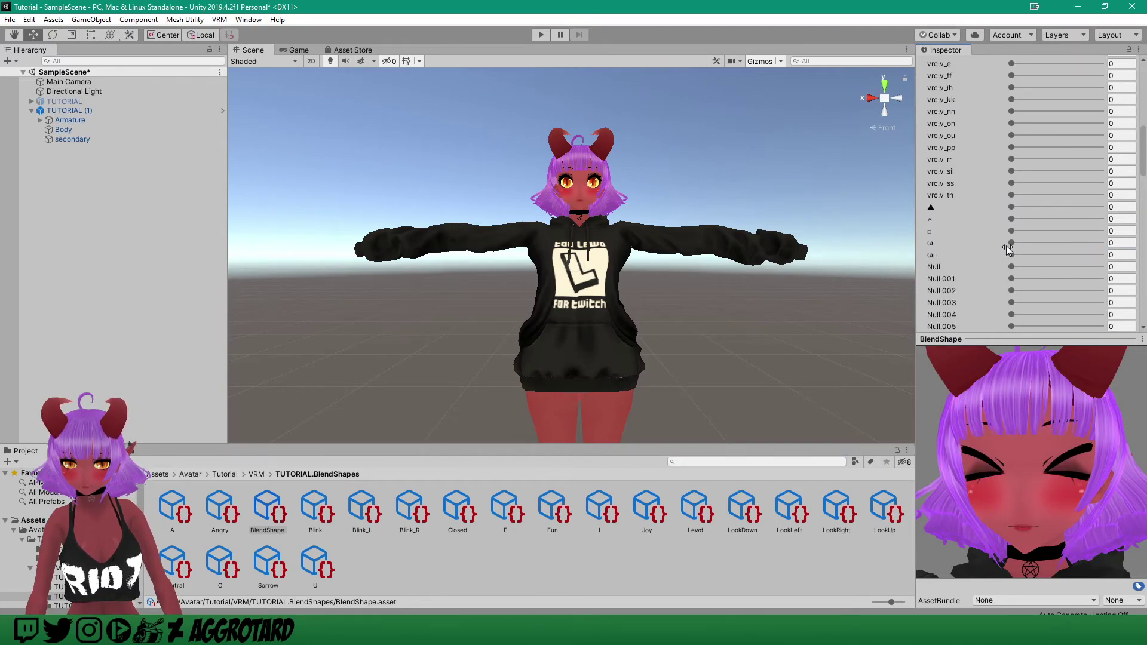
pyautogui.moveTo(1012, 219); pyautogui.dragTo(1101, 219)
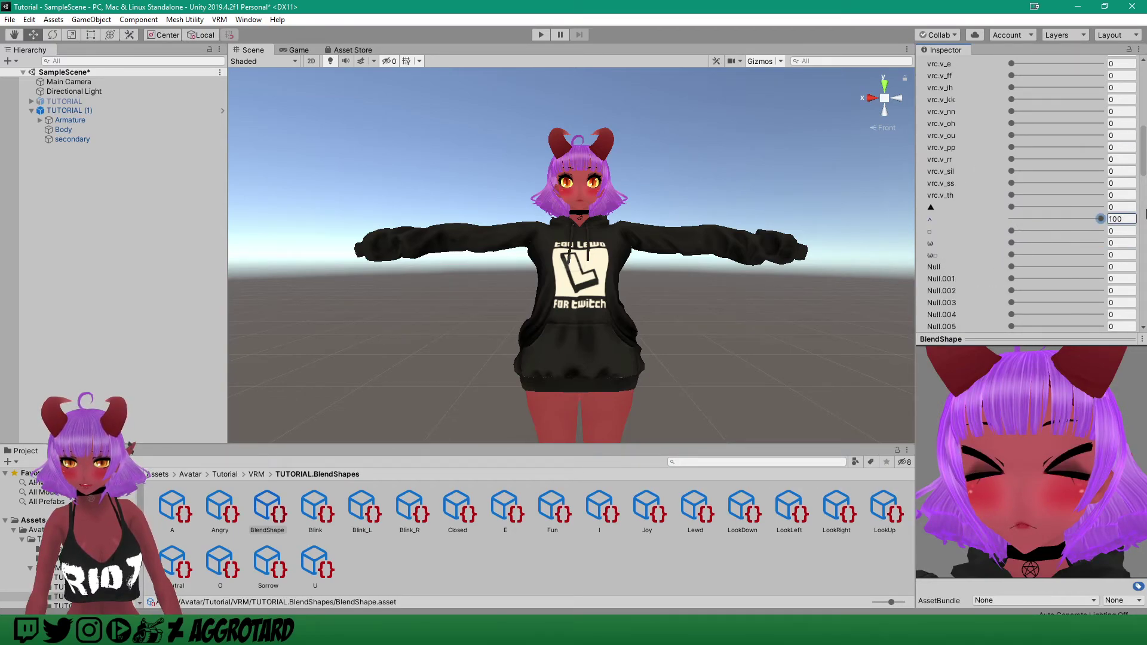
pyautogui.click(1009, 207)
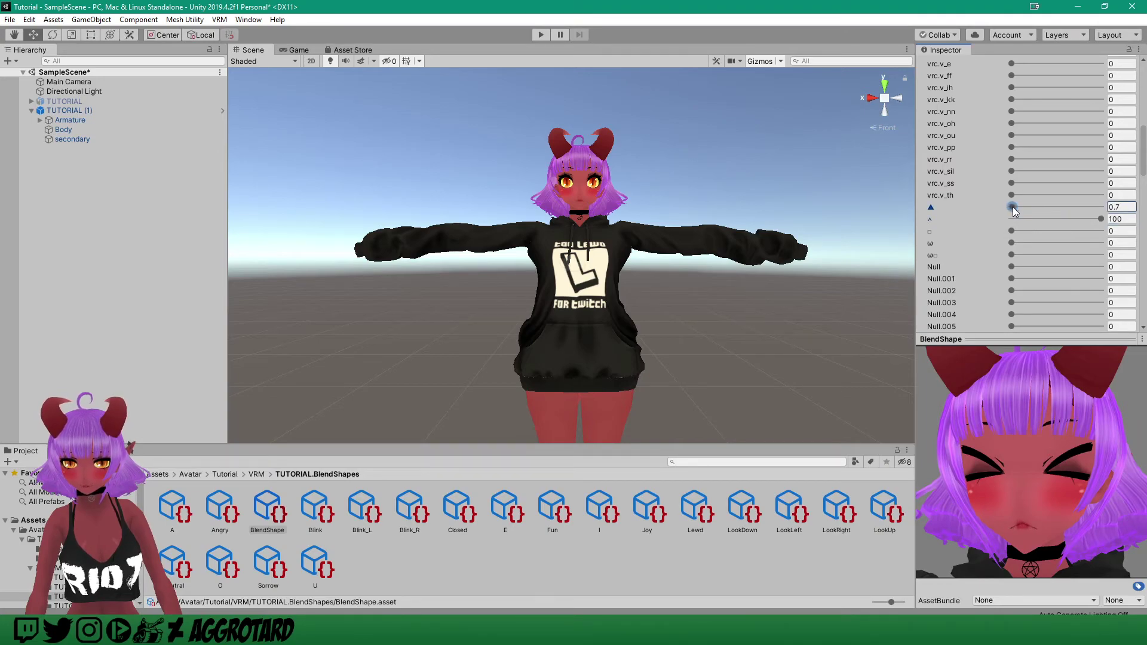
# - Try the Lower and Serious eyebrow blend shapes on the Closed clip
pyautogui.scroll(-3, 1057, 398)
pyautogui.scroll(-5, 957, 239)
pyautogui.moveTo(1013, 250); pyautogui.dragTo(980, 248)
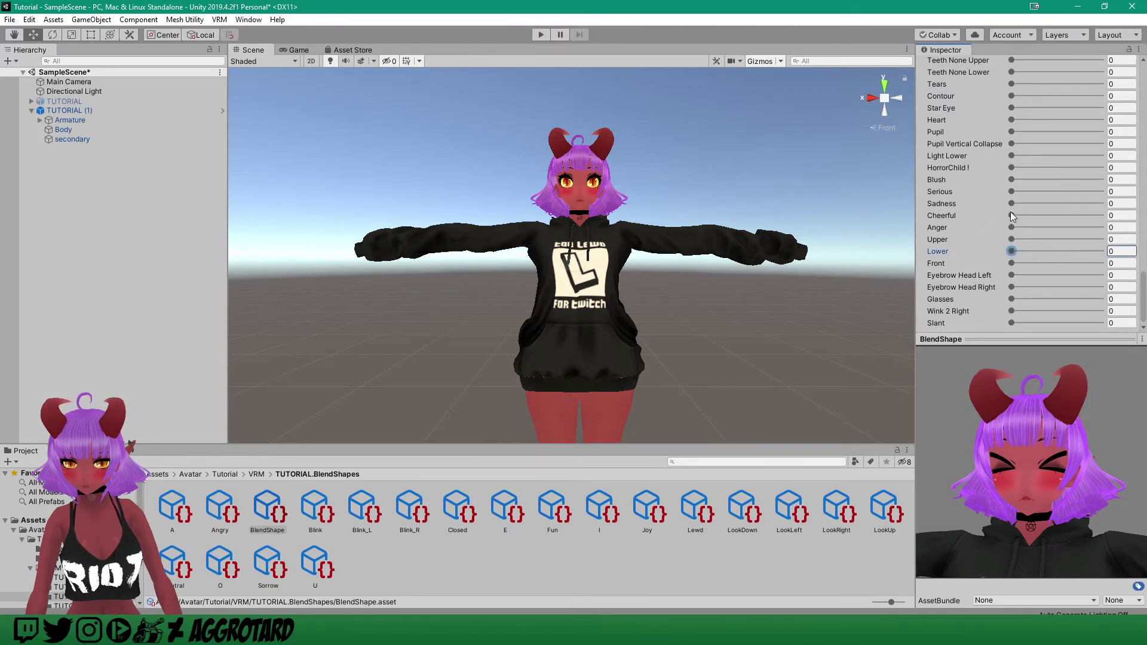
pyautogui.moveTo(1011, 191); pyautogui.dragTo(920, 203)
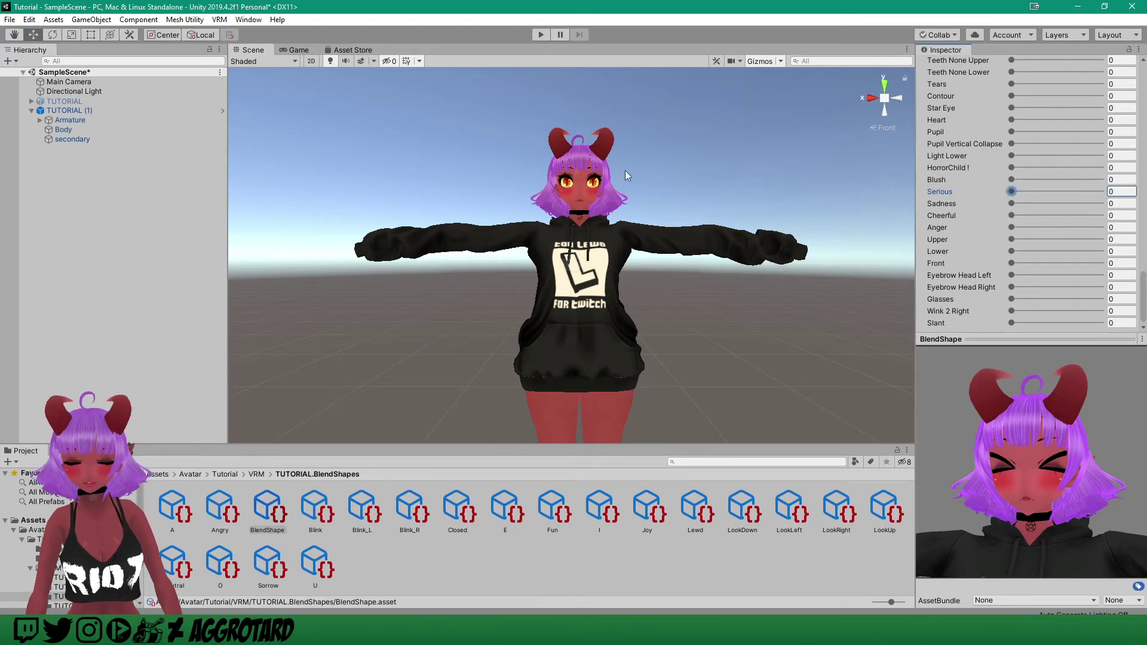
pyautogui.scroll(1, 909, 270)
pyautogui.scroll(-1, 778, 262)
pyautogui.scroll(10, 982, 222)
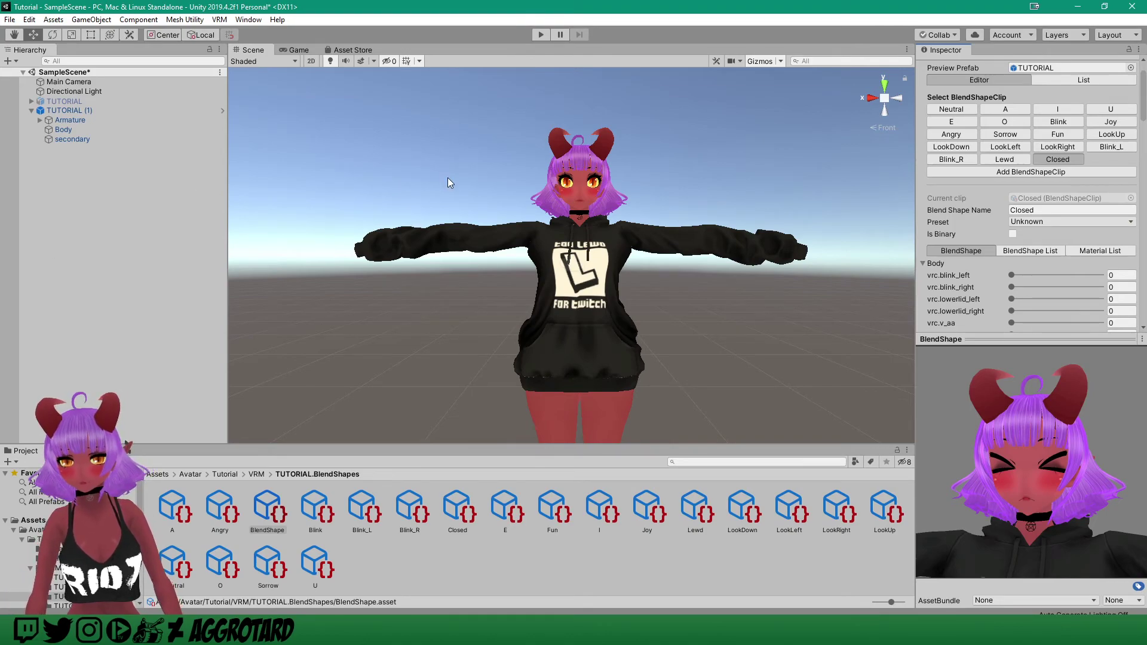
pyautogui.scroll(1, 1041, 192)
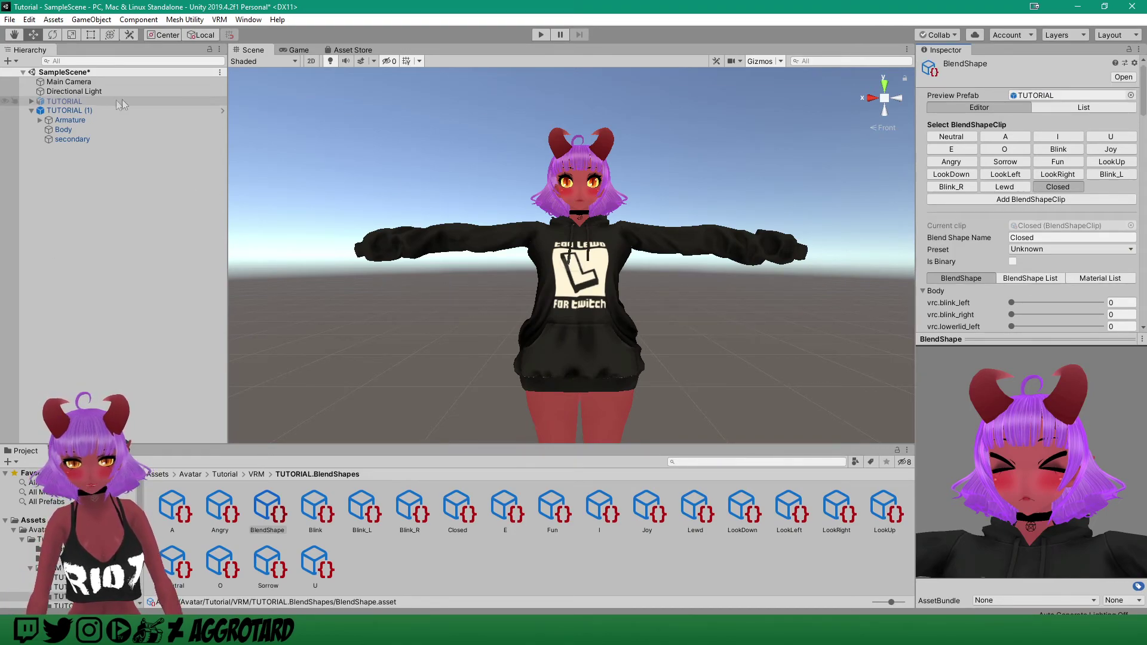
# - Select the TUTORIAL (1) avatar, shrink its preview area and look through its VRM components down to VRM Look At Bone Applyer
pyautogui.click(75, 111)
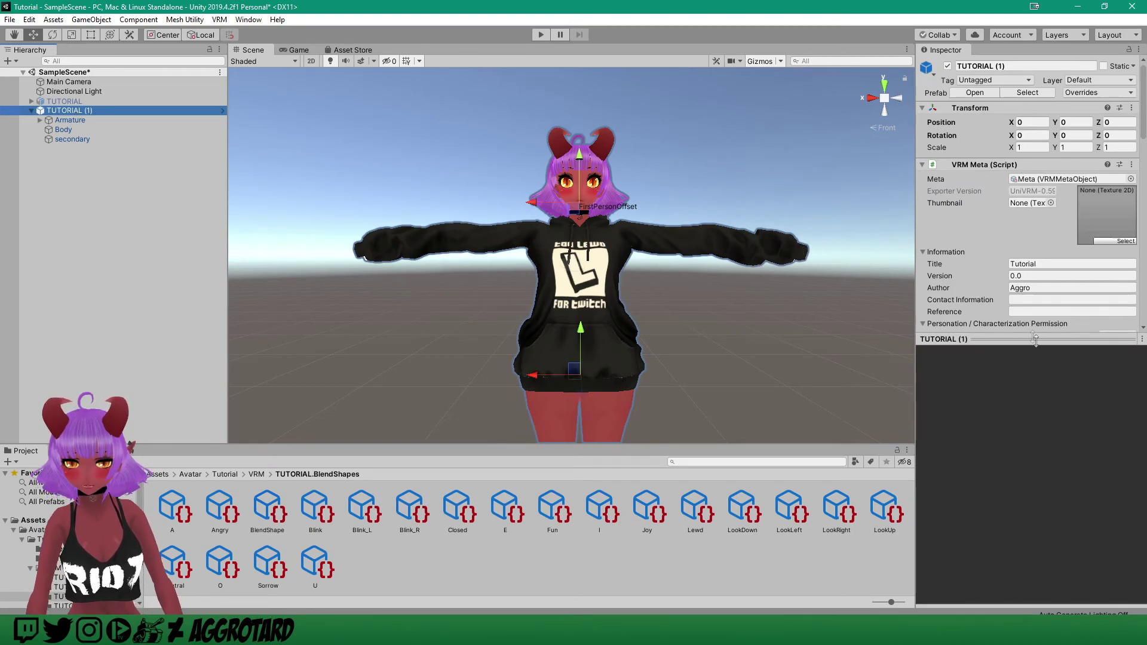
pyautogui.moveTo(1041, 339); pyautogui.dragTo(1028, 592)
pyautogui.scroll(-10, 988, 401)
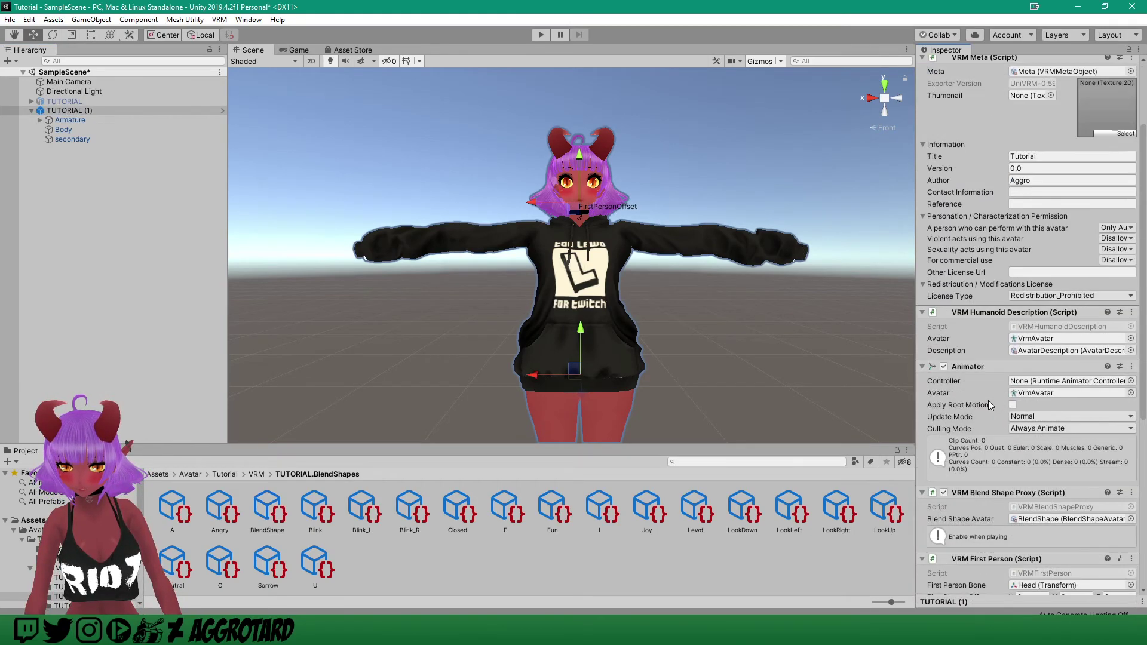
pyautogui.scroll(-3, 989, 400)
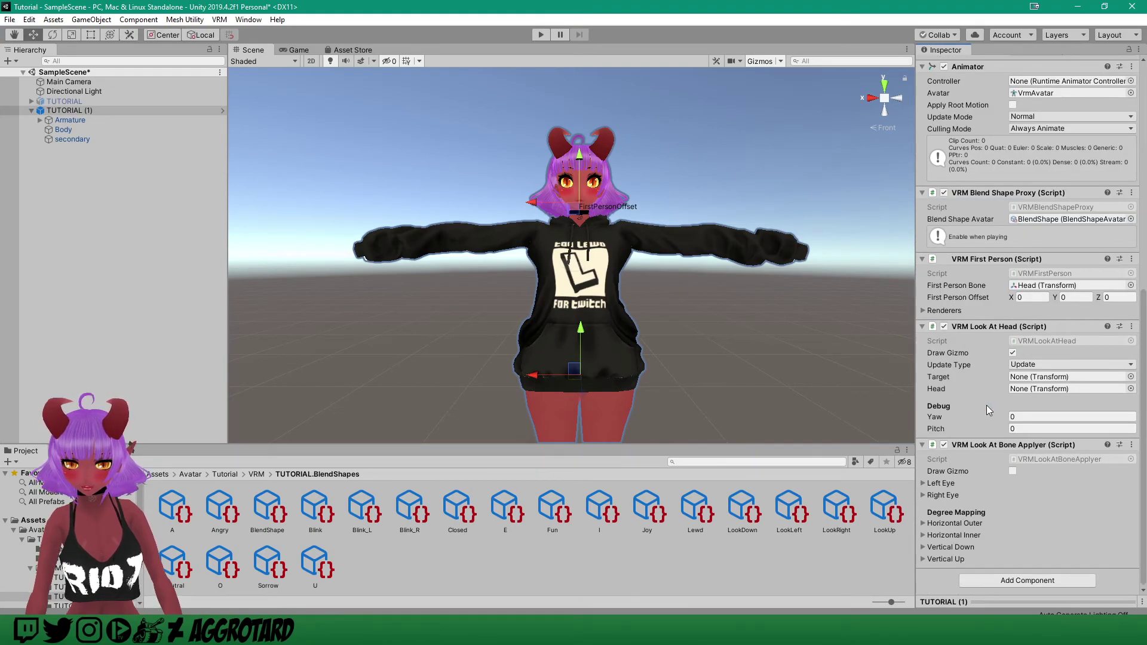
# - Add the Blinker component to the TUTORIAL (1) avatar and inspect its Inter Val setting
pyautogui.click(1009, 581)
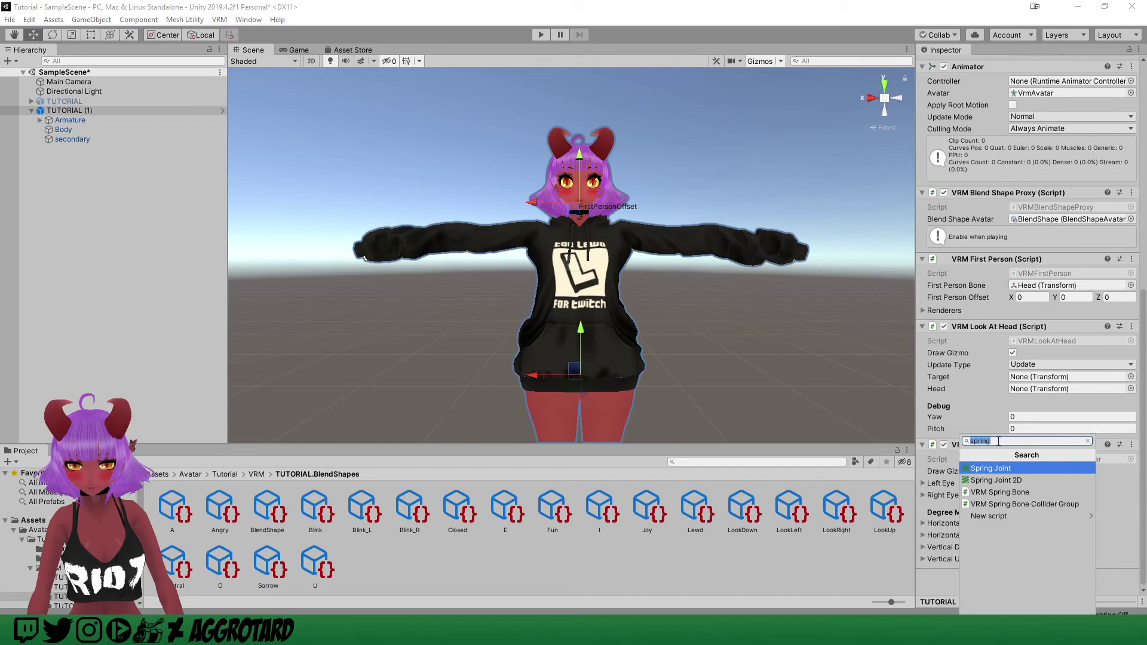
pyautogui.click(1119, 517)
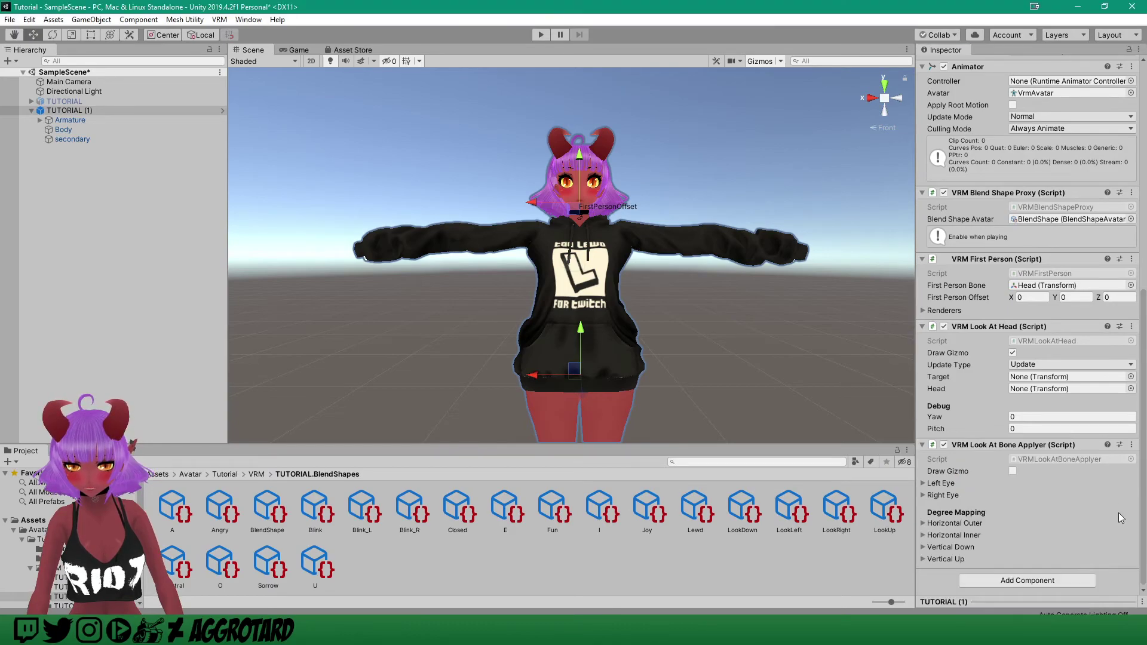
pyautogui.click(71, 110)
pyautogui.click(1016, 582)
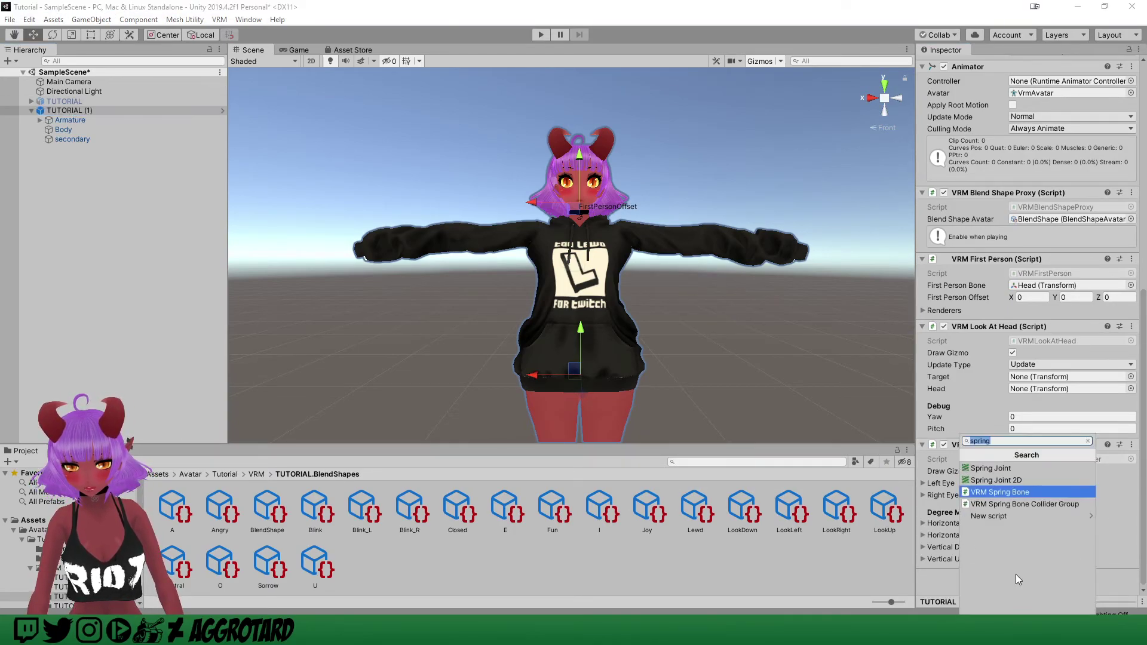
pyautogui.write('blink')
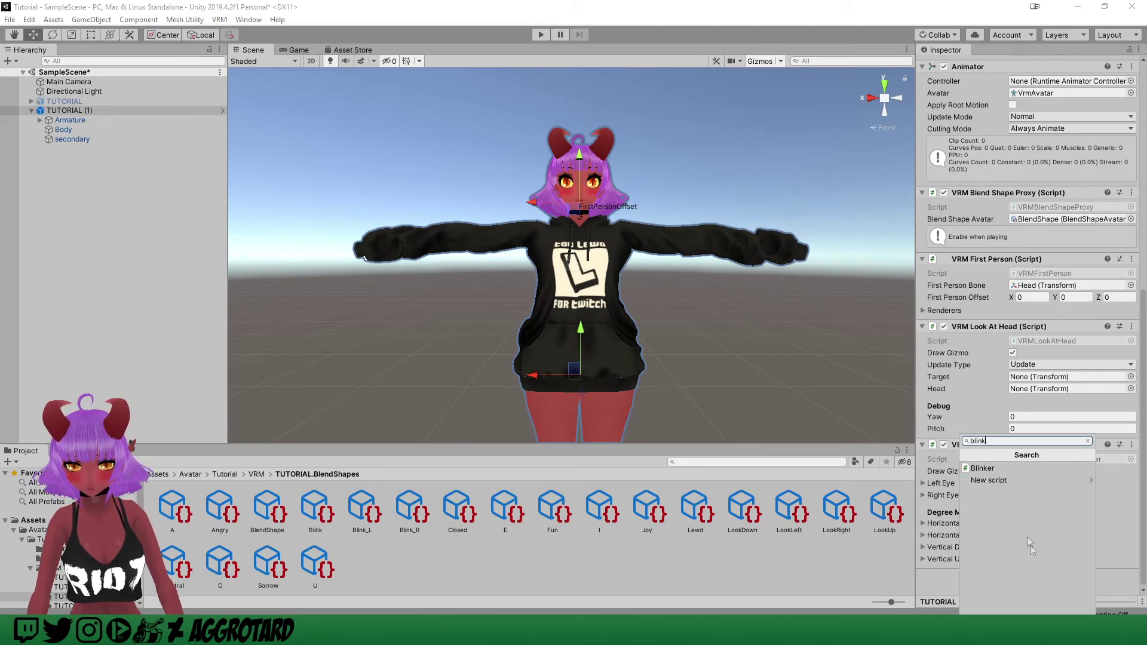
pyautogui.click(990, 468)
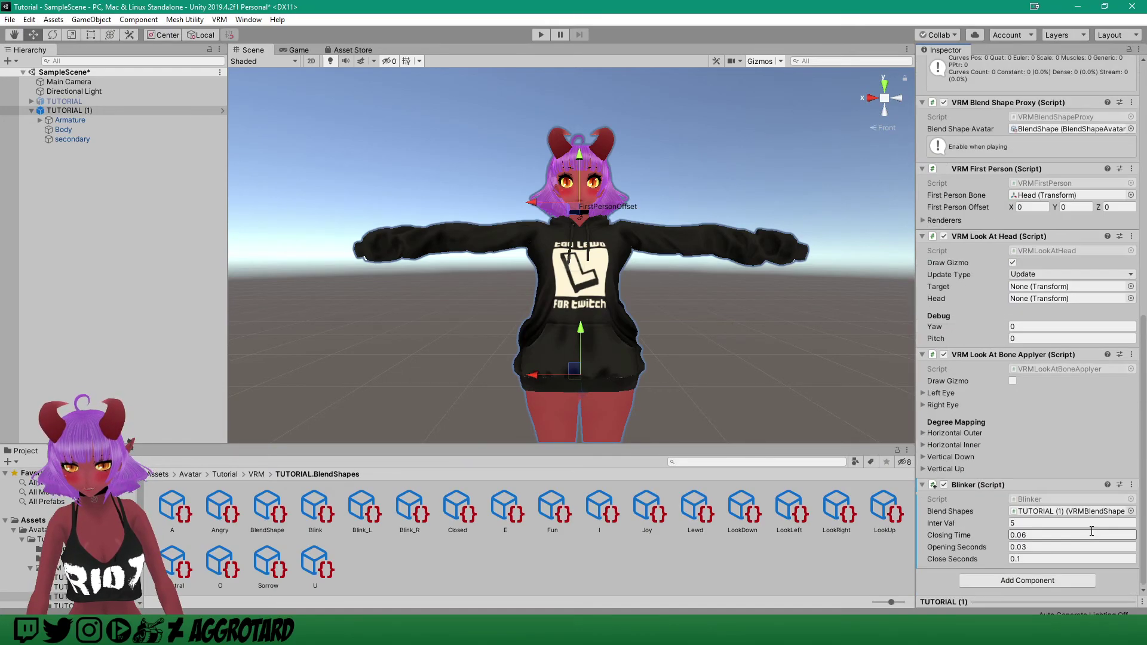
pyautogui.click(1050, 523)
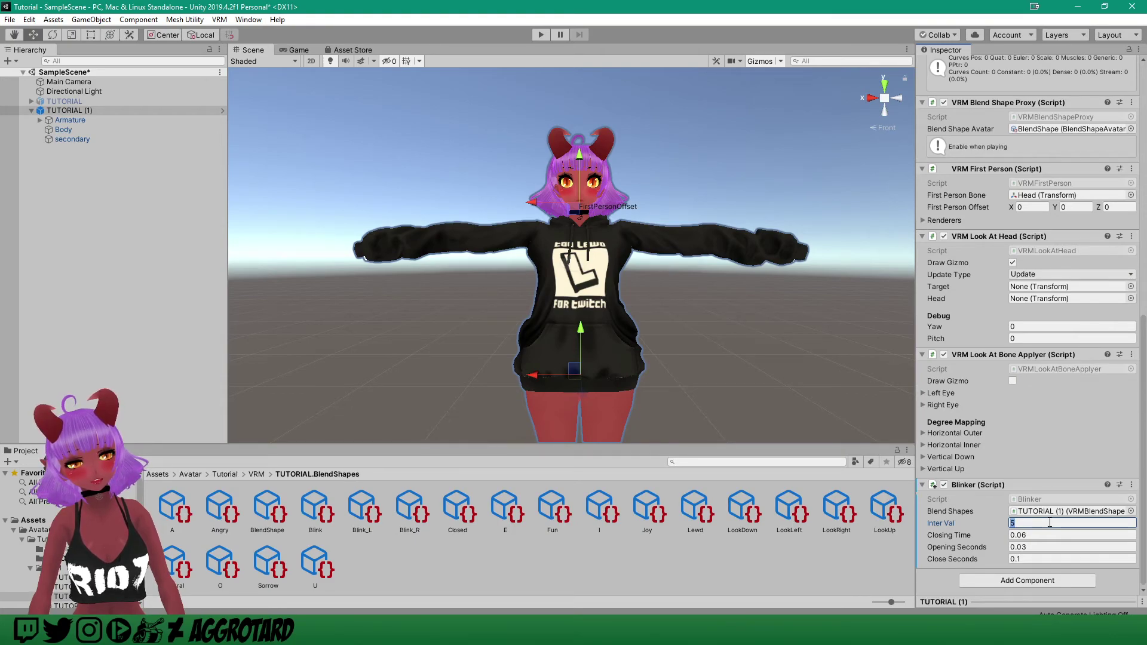
pyautogui.click(1075, 432)
# - Run the scene in play mode, watch the avatar's face up close for blinking, and stop playback
pyautogui.click(541, 35)
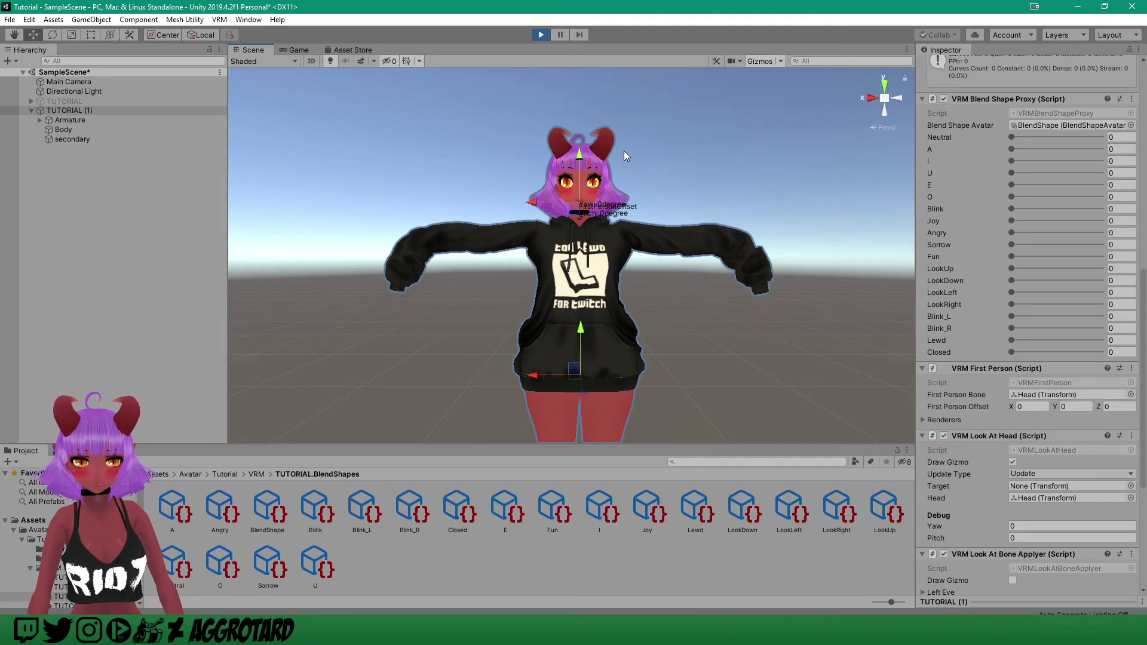
pyautogui.scroll(5, 623, 153)
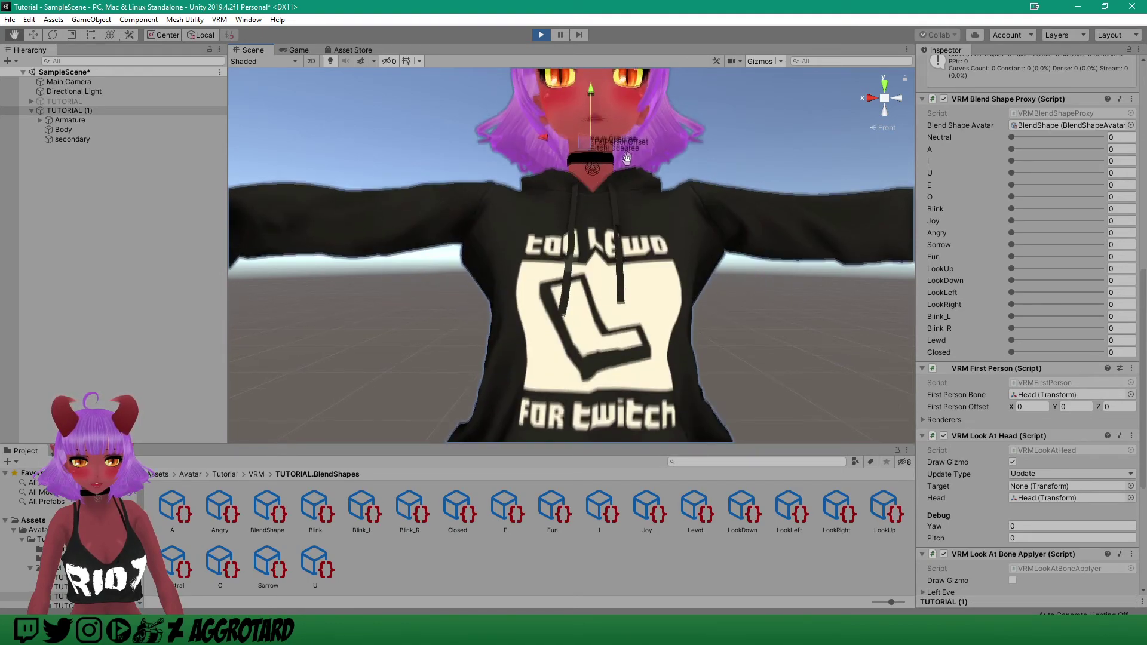
pyautogui.moveTo(627, 154); pyautogui.dragTo(611, 290, button='middle')
pyautogui.scroll(5, 625, 216)
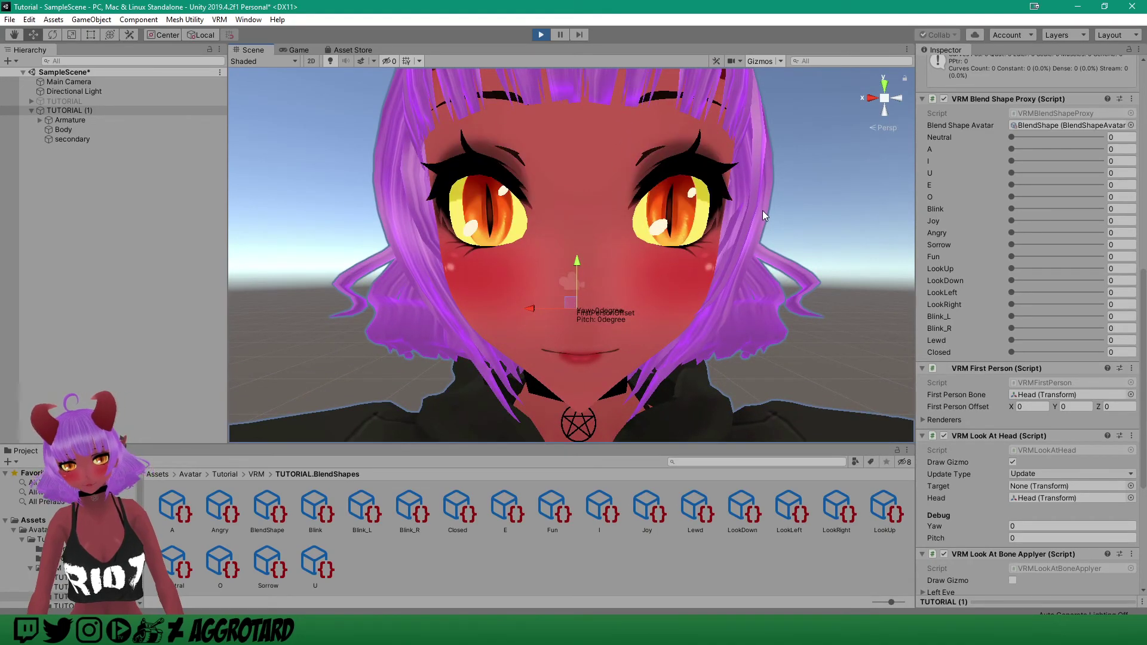
pyautogui.scroll(-6, 1074, 554)
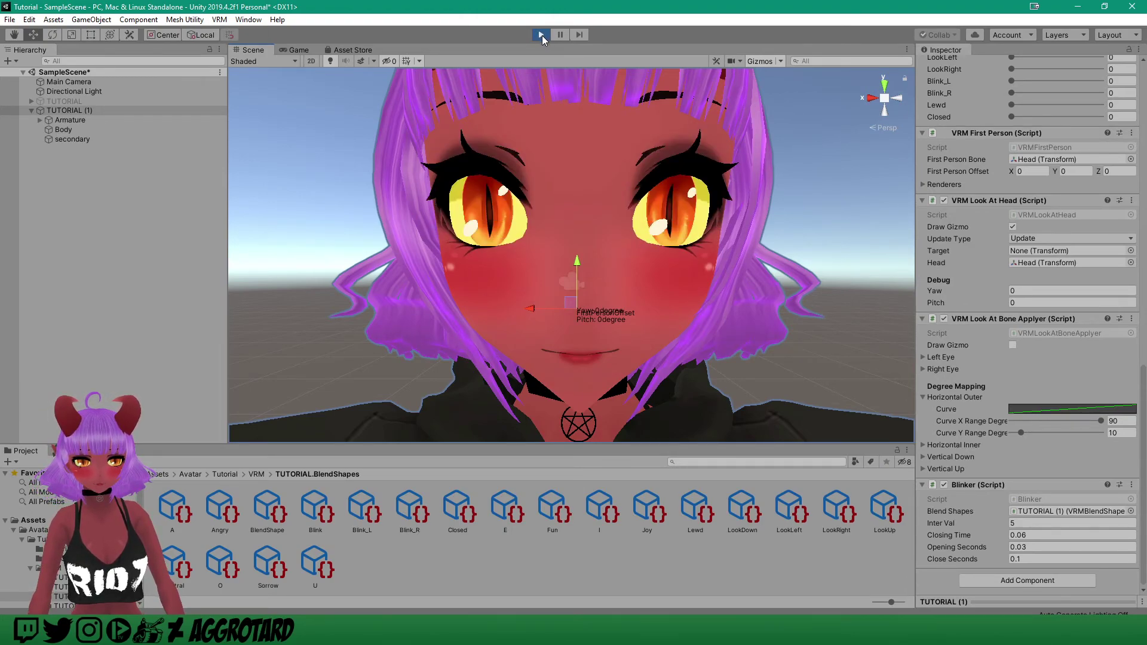
pyautogui.click(542, 34)
pyautogui.scroll(-5, 611, 210)
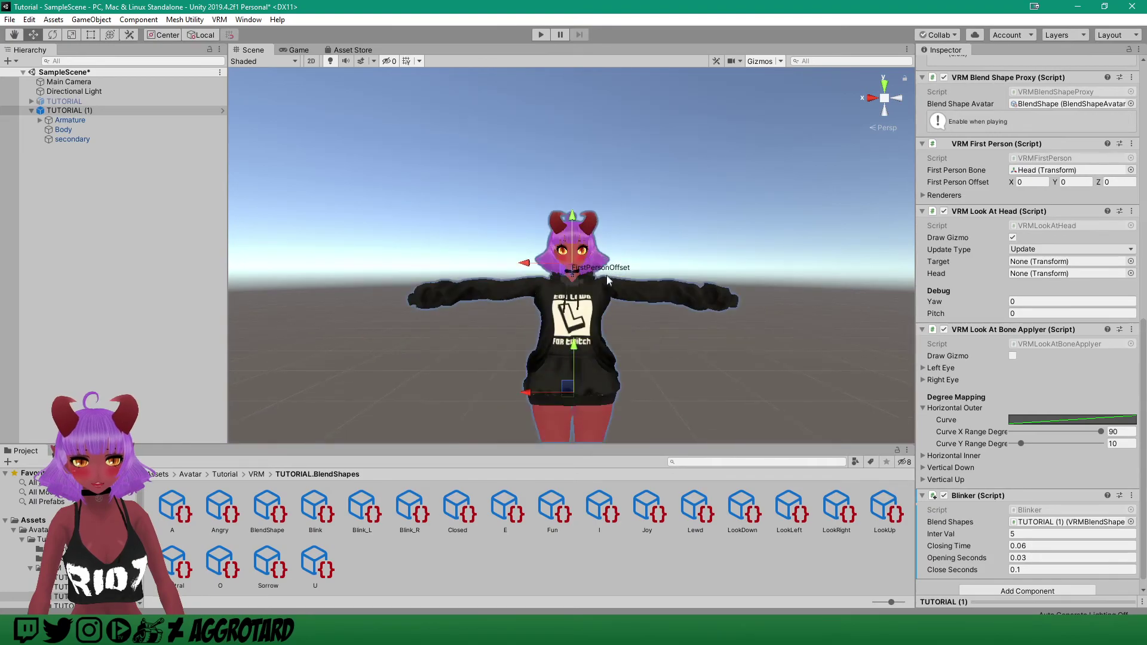
# - Set the VRM Look At Head target on TUTORIAL (1) to the Main Camera
pyautogui.click(83, 119)
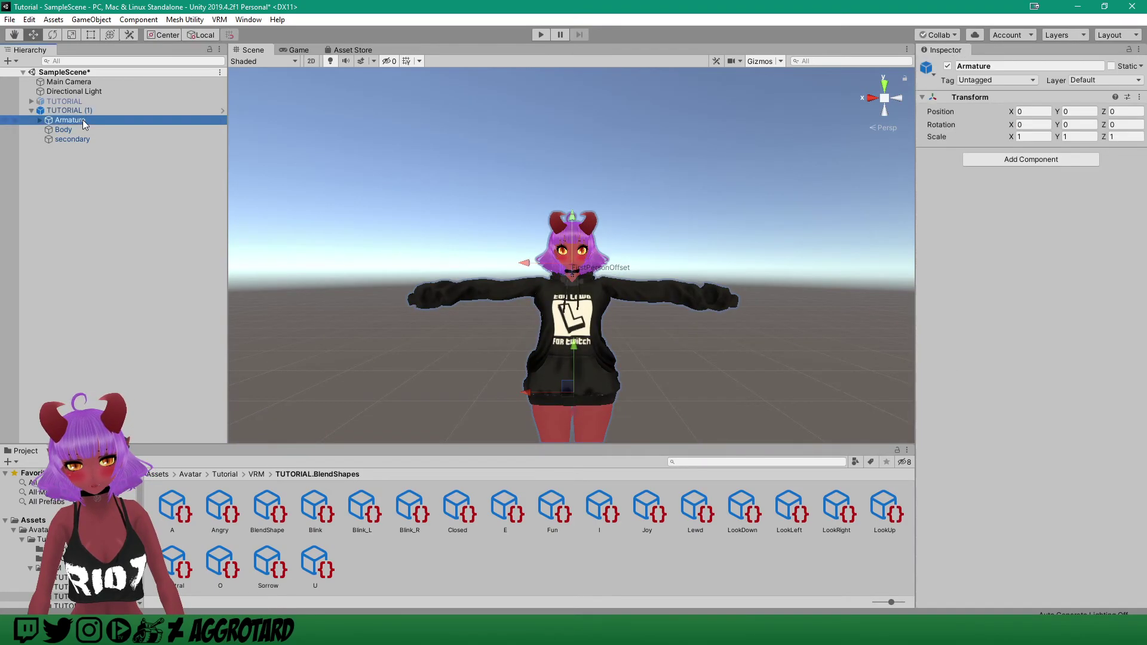
pyautogui.click(79, 113)
pyautogui.scroll(-10, 1040, 445)
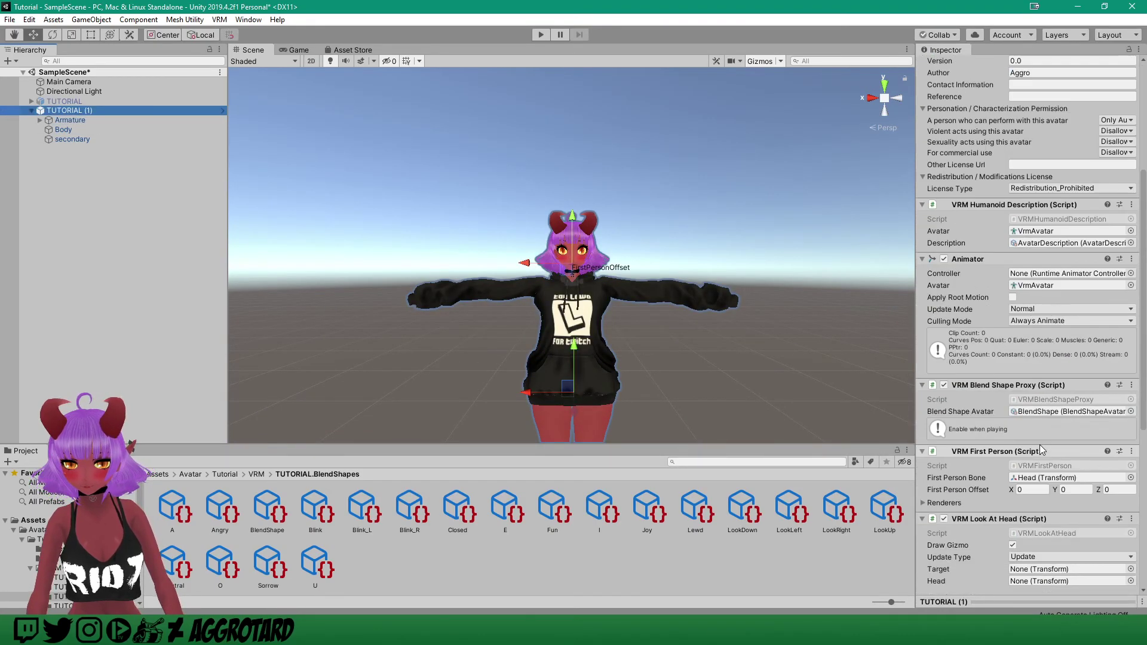
pyautogui.scroll(-5, 1040, 445)
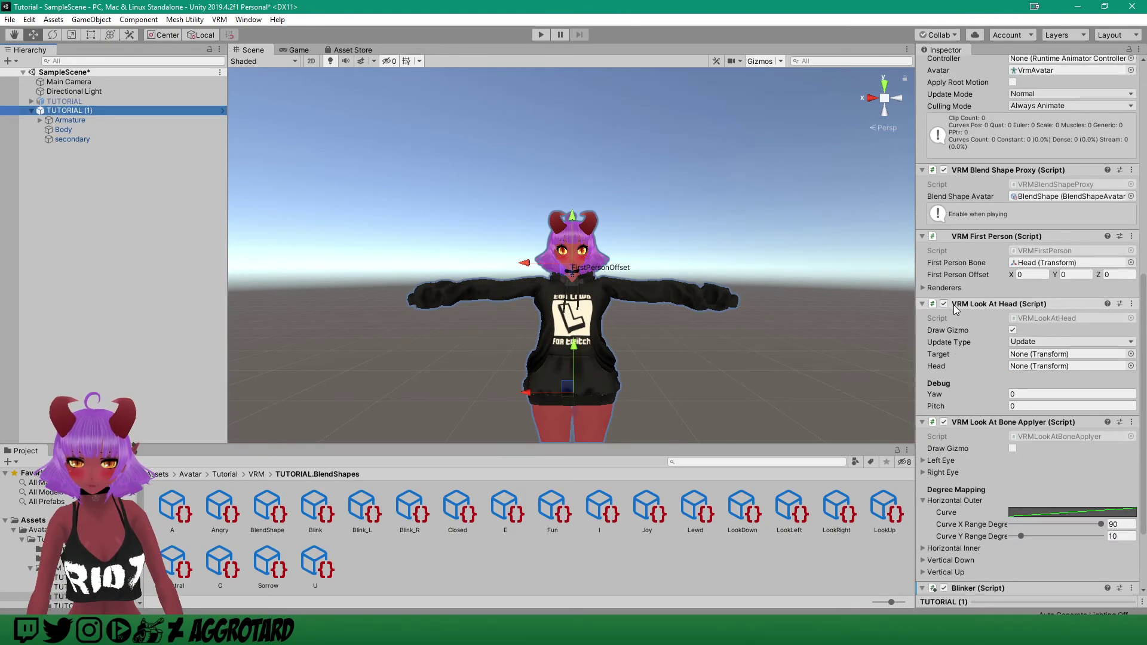
pyautogui.click(1131, 354)
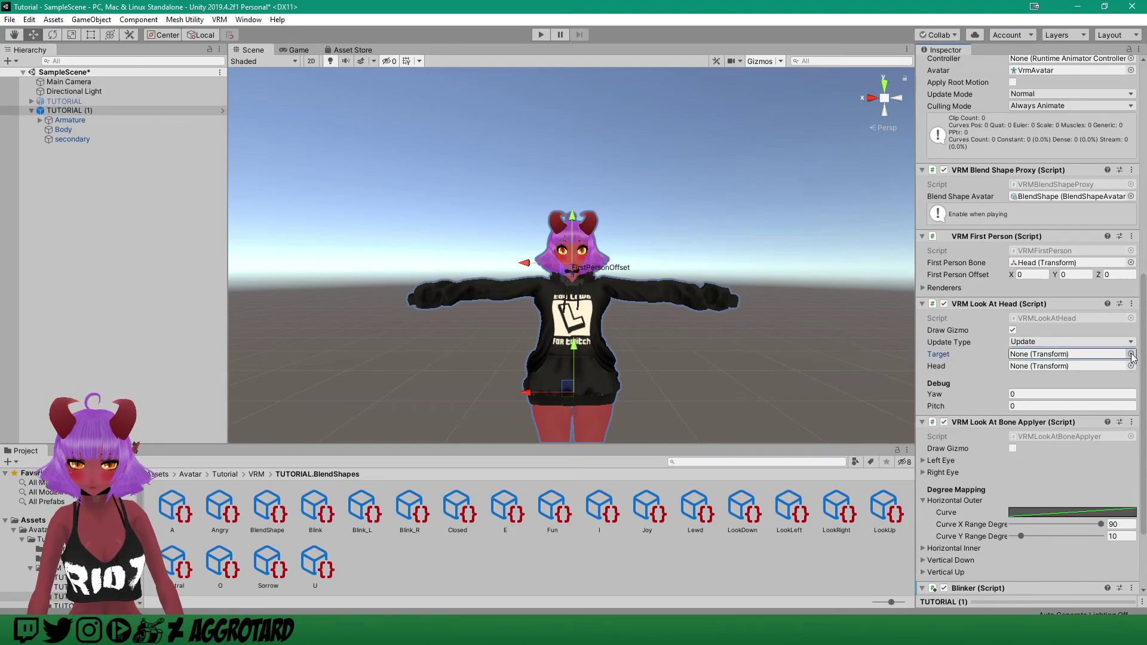
pyautogui.click(1131, 354)
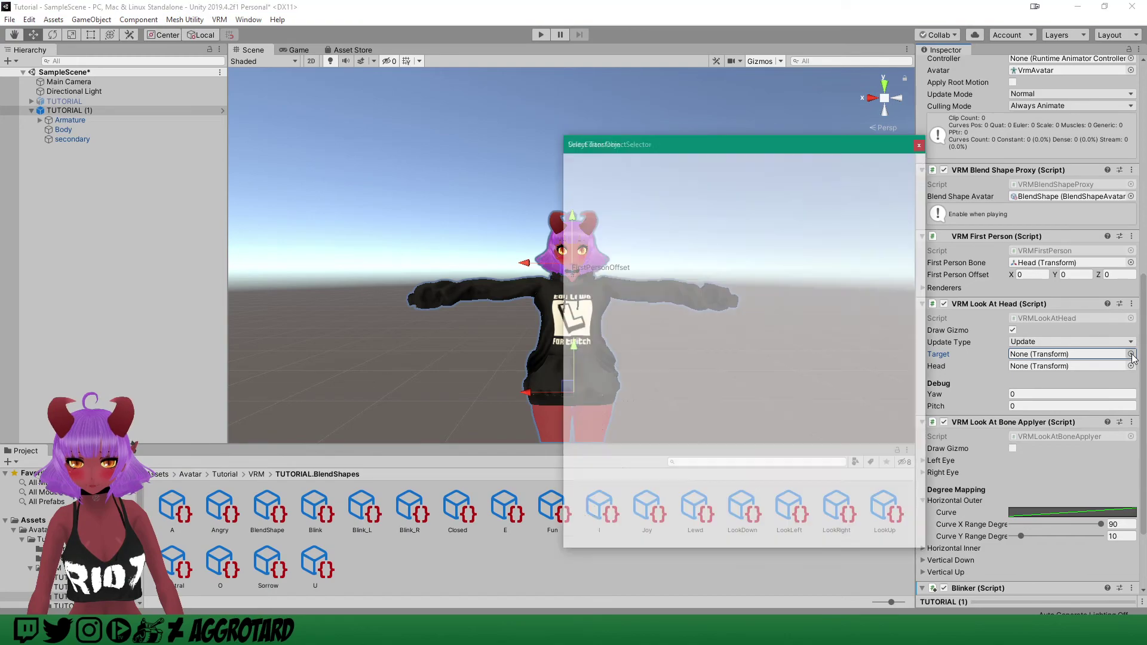
pyautogui.write('main')
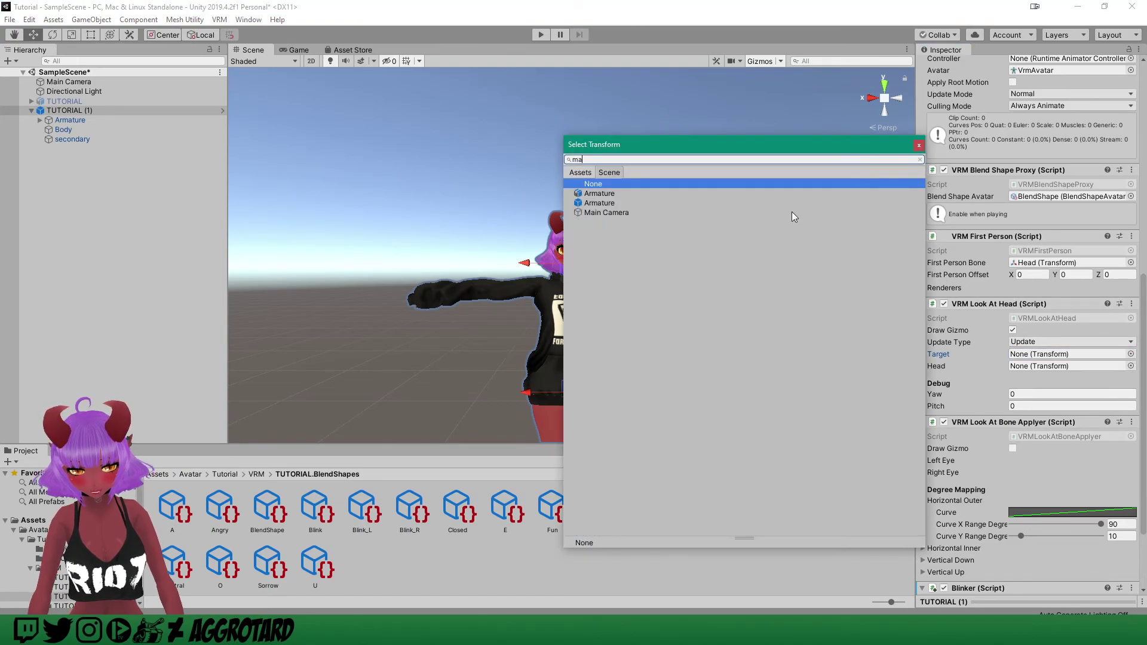
pyautogui.click(620, 193)
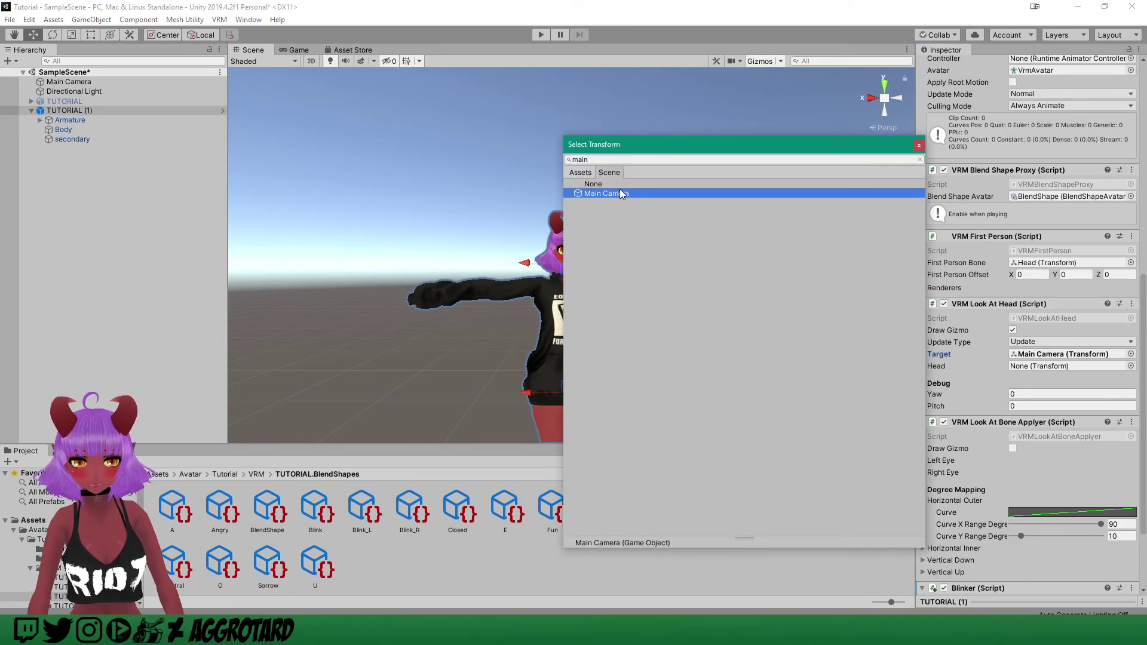
pyautogui.click(620, 191)
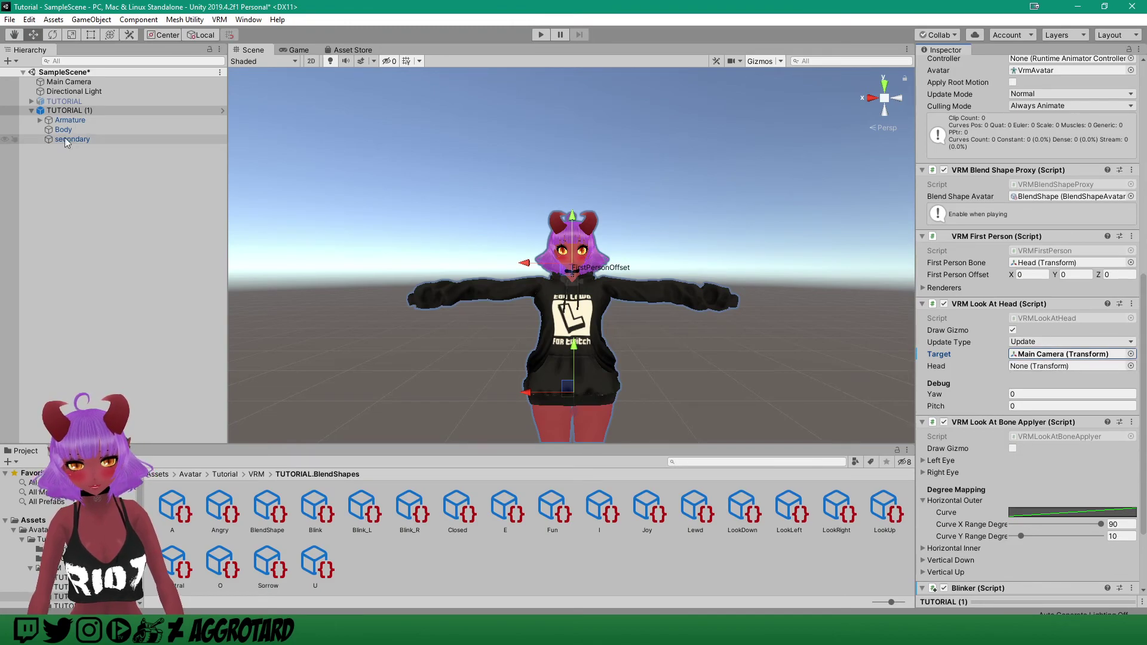
# - Assign the Head bone from the TUTORIAL (1) armature as the VRM Look At Head component's head
pyautogui.click(1131, 365)
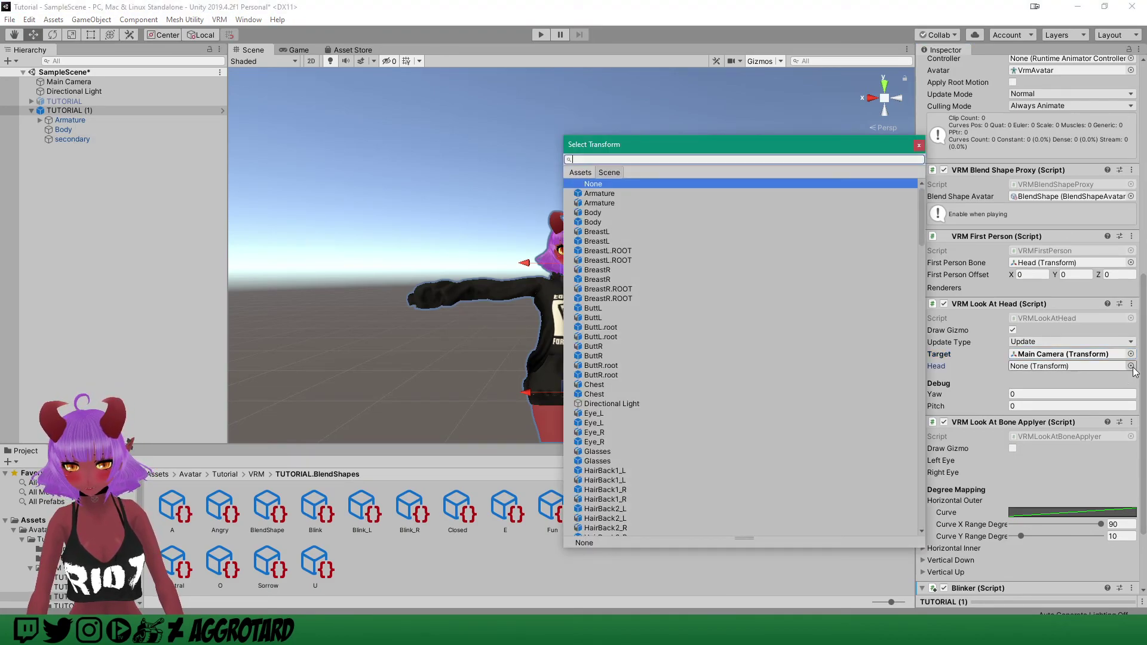
pyautogui.click(919, 145)
pyautogui.click(40, 121)
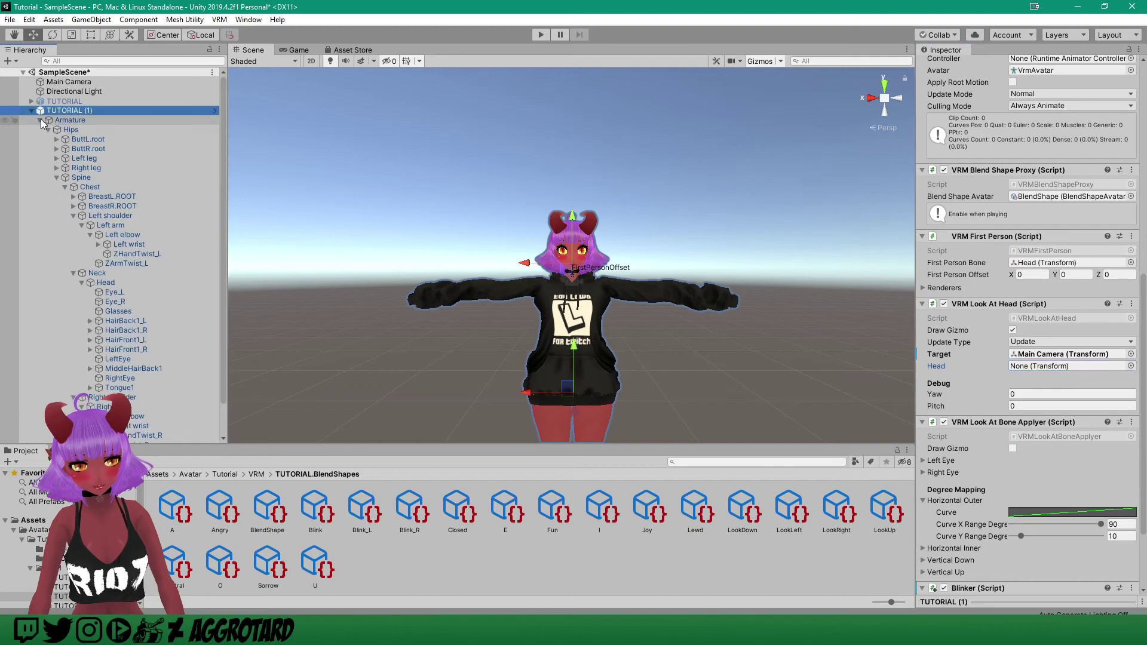
pyautogui.moveTo(95, 283); pyautogui.dragTo(1055, 367)
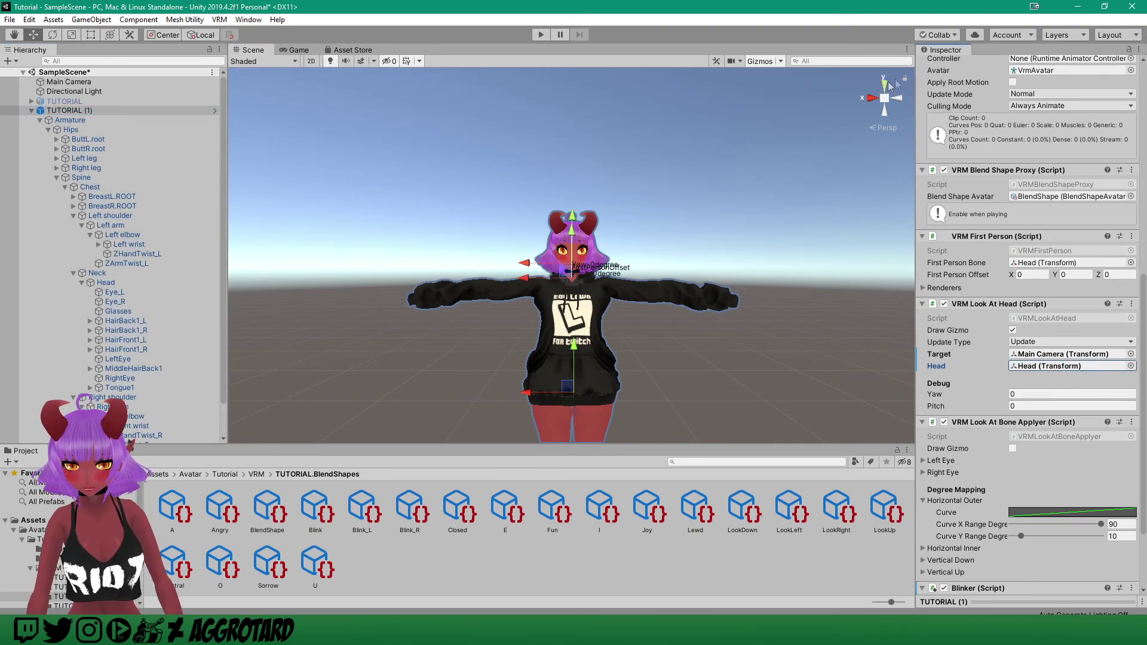
# - Examine the look-at line between the avatar's head and the Main Camera from the side and the front
pyautogui.click(873, 98)
pyautogui.scroll(-8, 747, 214)
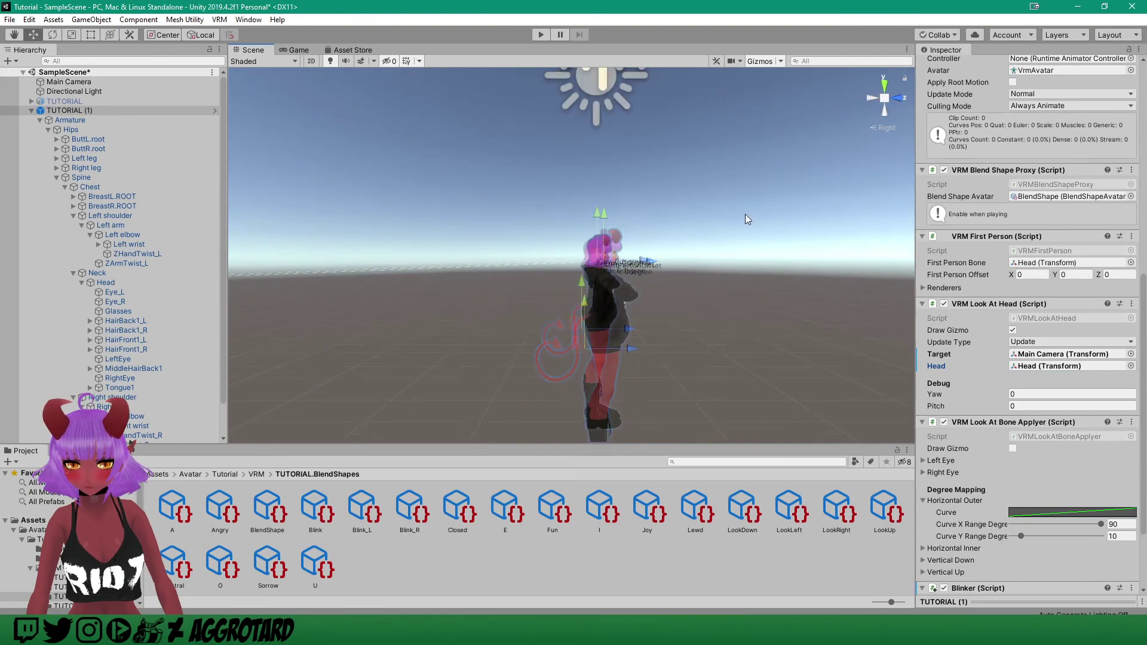
pyautogui.moveTo(353, 256); pyautogui.dragTo(465, 273, button='middle')
pyautogui.scroll(8, 650, 257)
pyautogui.moveTo(669, 266); pyautogui.dragTo(592, 275, button='middle')
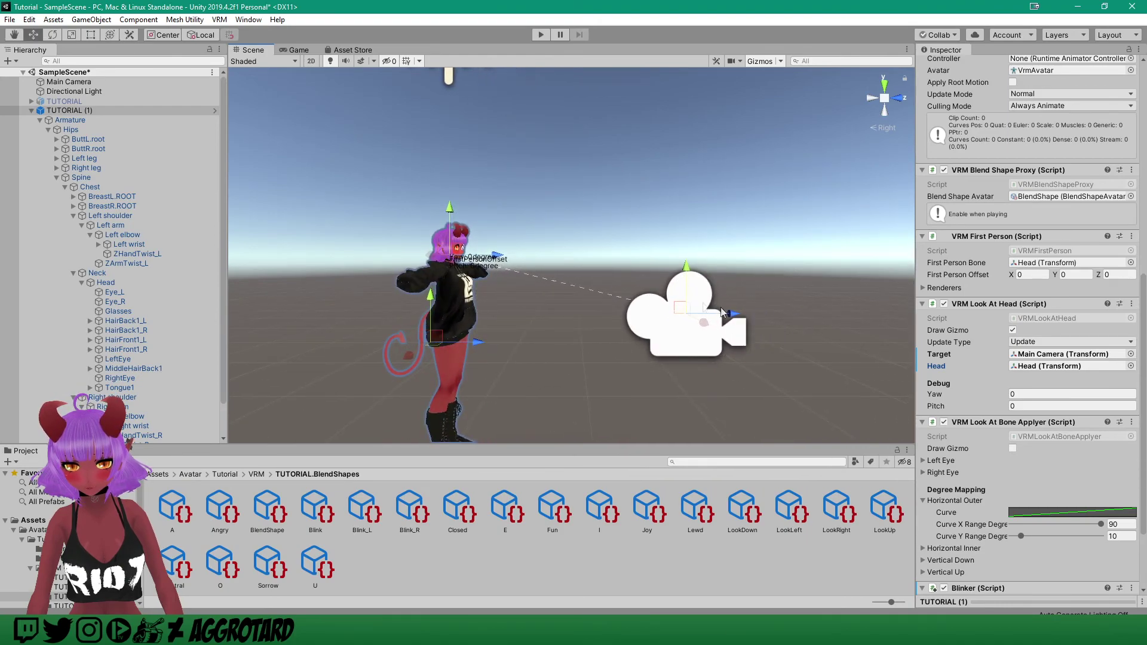
pyautogui.moveTo(690, 274); pyautogui.dragTo(590, 202, button='middle')
pyautogui.moveTo(590, 197); pyautogui.dragTo(590, 203)
pyautogui.moveTo(778, 253); pyautogui.dragTo(641, 257)
pyautogui.click(897, 99)
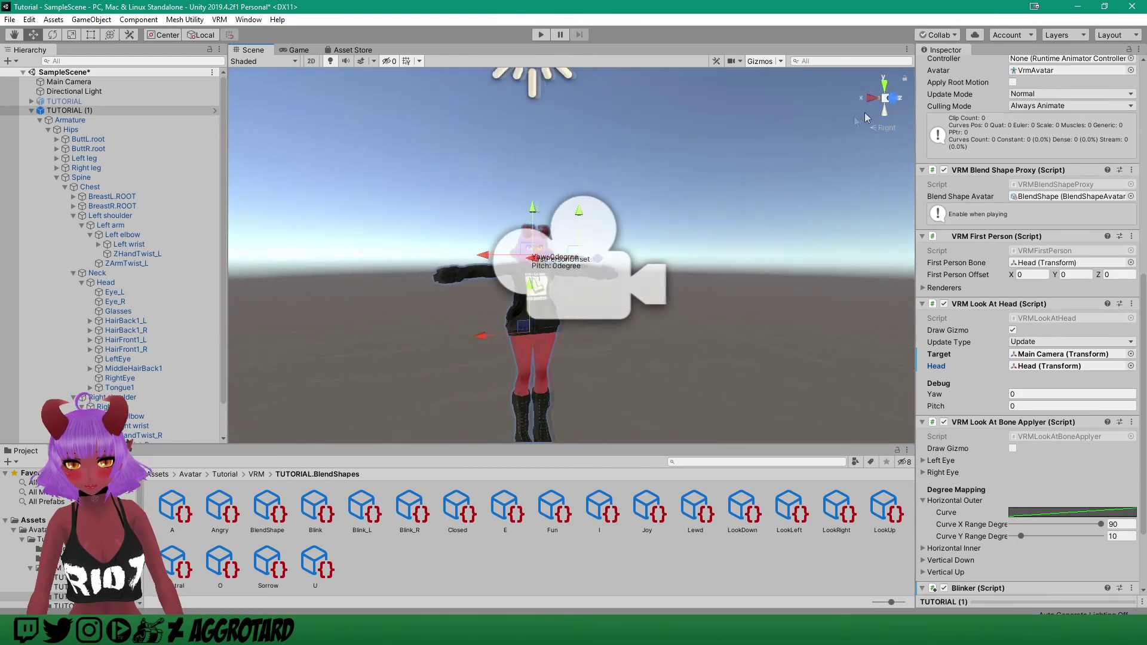
pyautogui.scroll(5, 627, 206)
pyautogui.moveTo(626, 206); pyautogui.dragTo(626, 211, button='middle')
# - Select TUTORIAL (1), collapse its bone hierarchy and frame the whole avatar in the scene
pyautogui.click(71, 120)
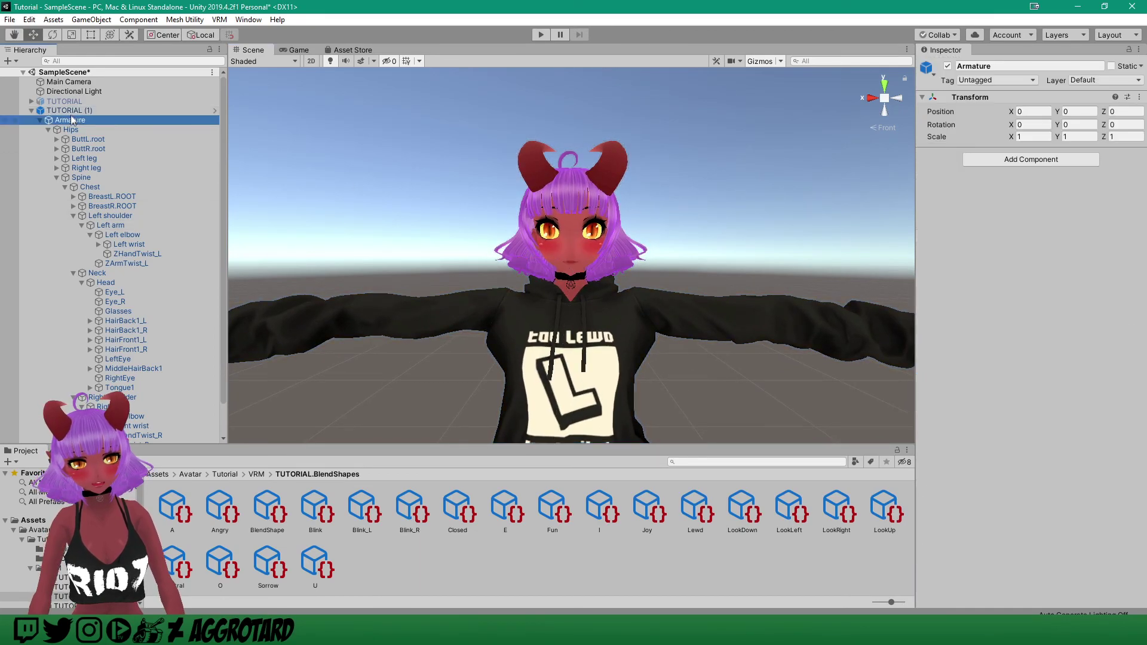
pyautogui.click(70, 111)
pyautogui.click(31, 110)
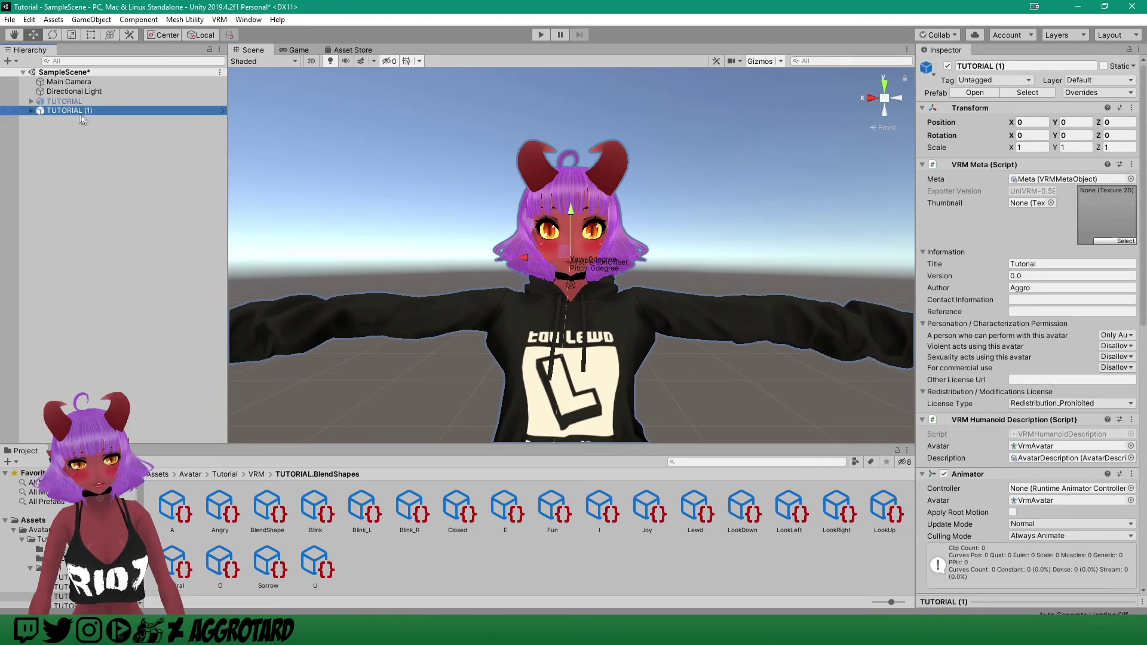
pyautogui.doubleClick(73, 111)
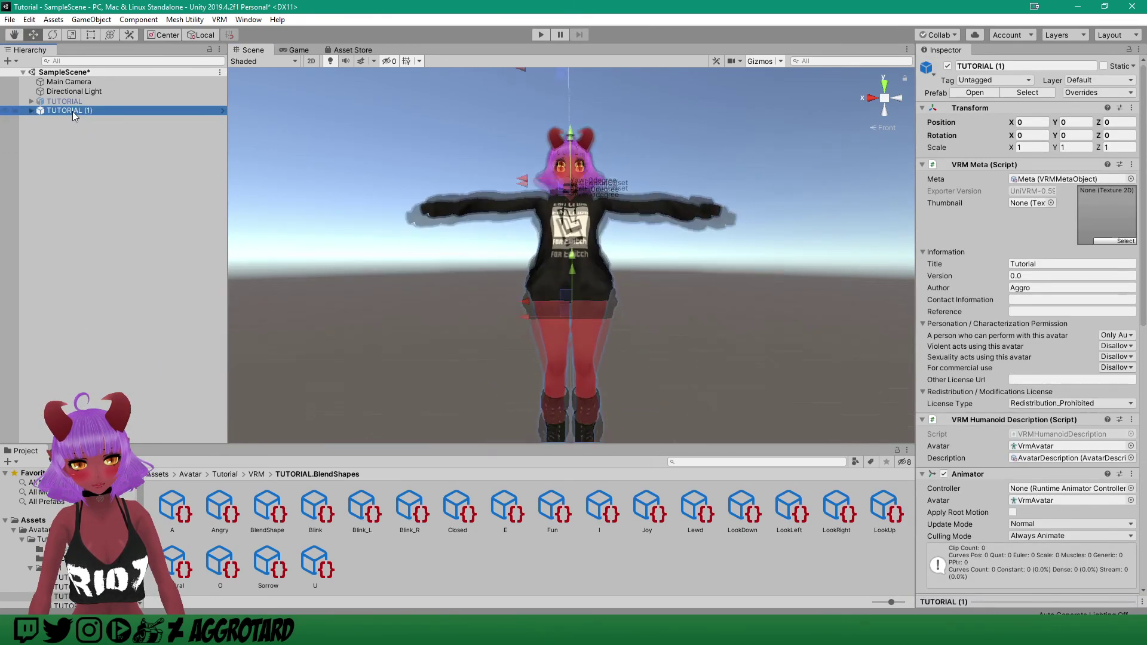
# - Open UniVRM's humanoid exporter for TUTORIAL (1) and bring up its export settings
pyautogui.click(220, 19)
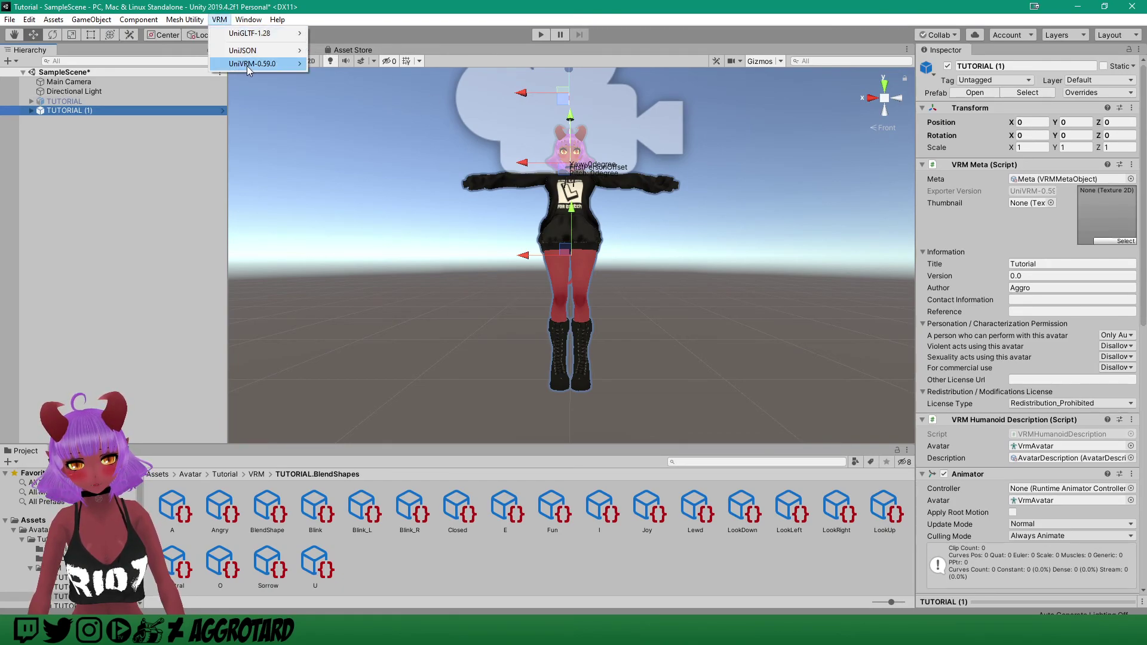
pyautogui.moveTo(248, 70)
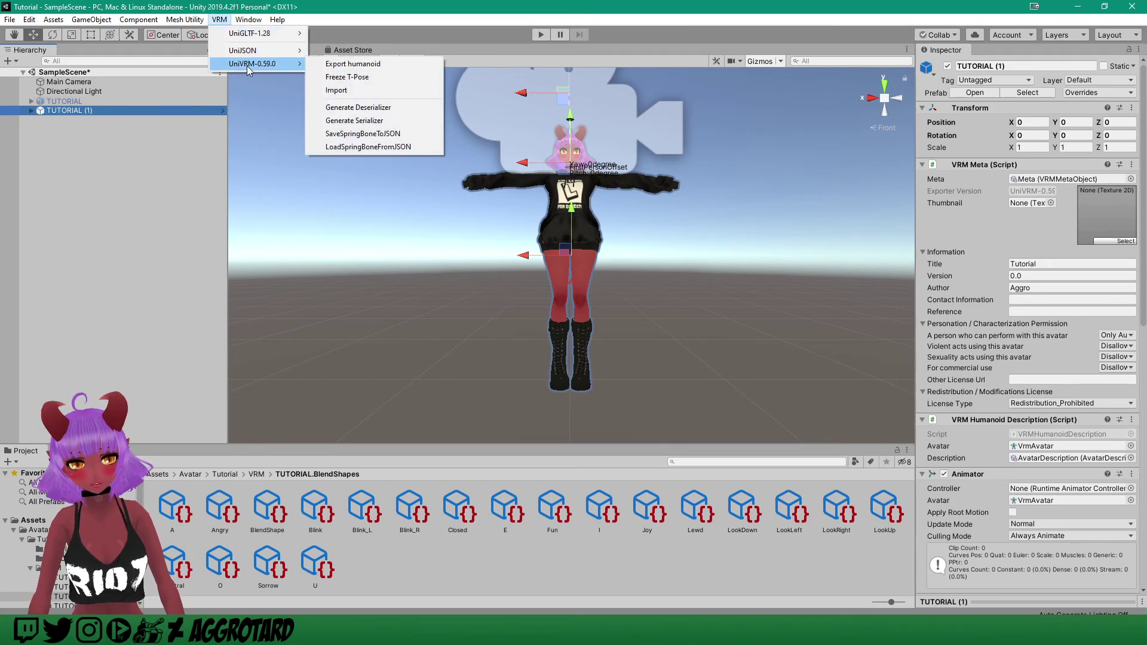
pyautogui.click(359, 64)
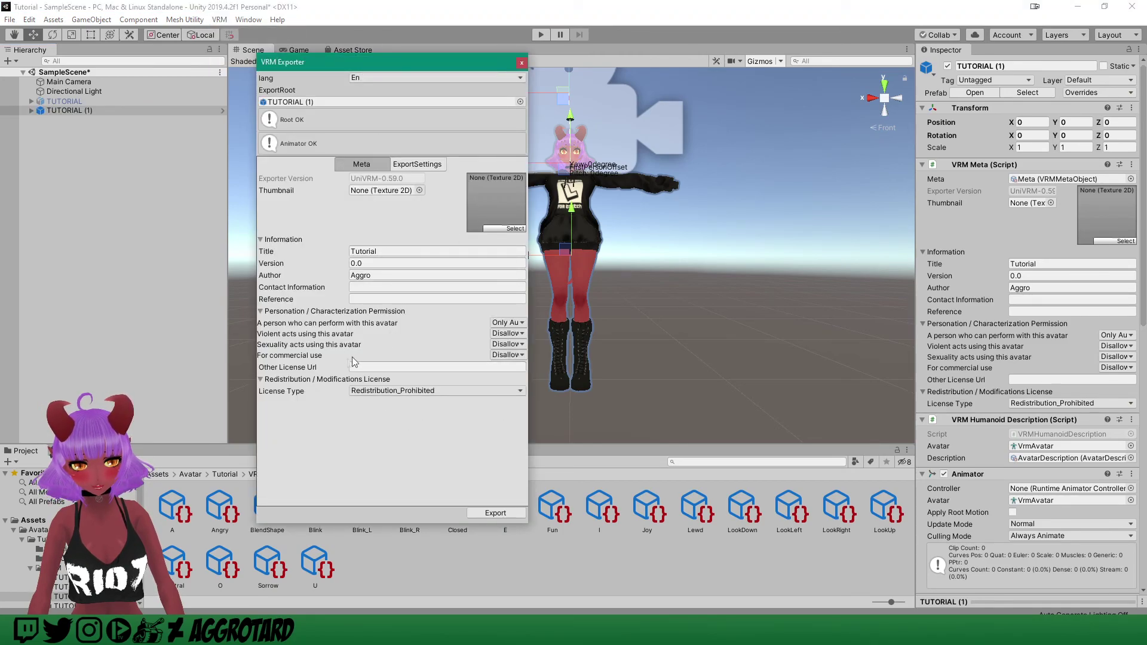
pyautogui.click(418, 164)
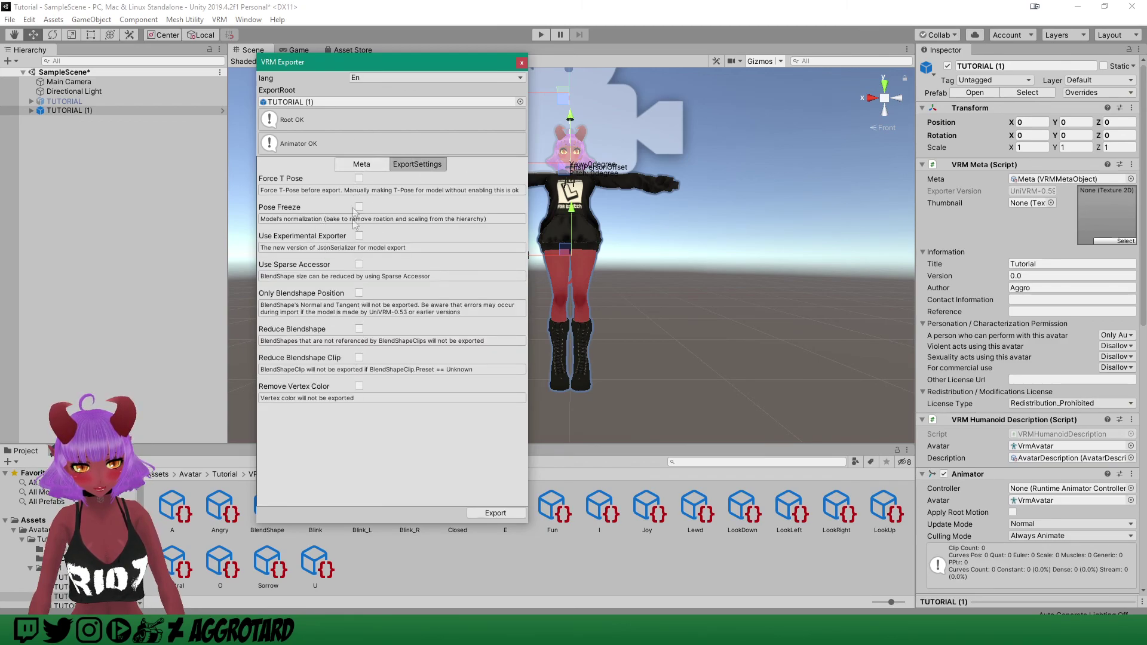
# - Start the VRM export and choose the Desktop folder Luppet_ver1.9.2/Luppet_Data/StreamingAssets as the destination
pyautogui.click(496, 513)
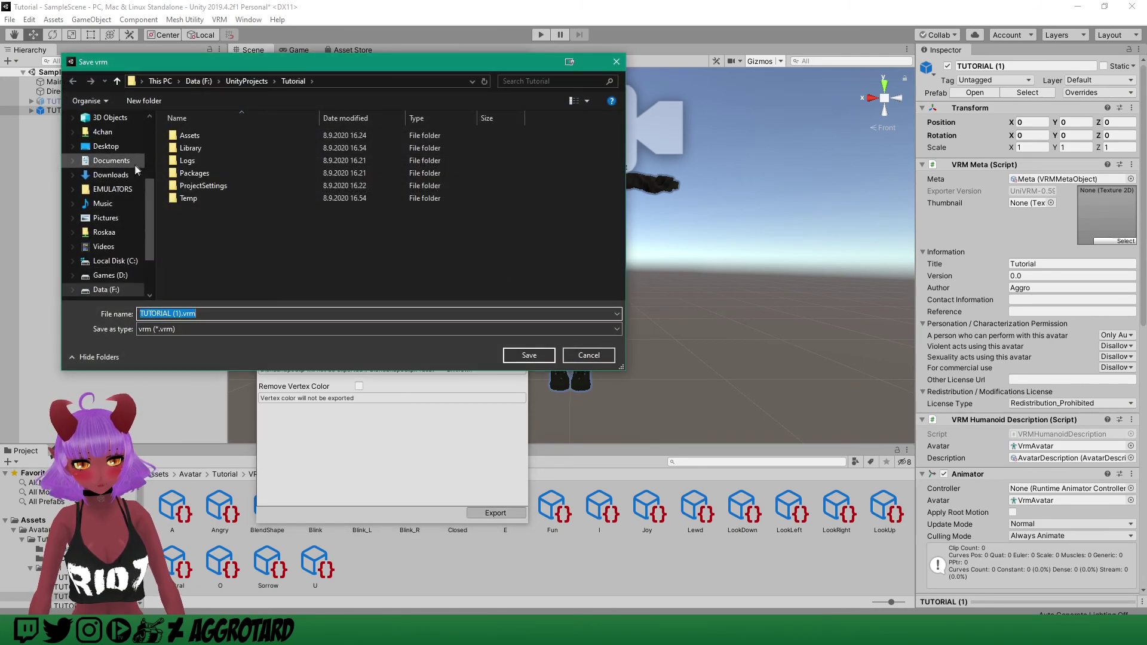
pyautogui.click(106, 146)
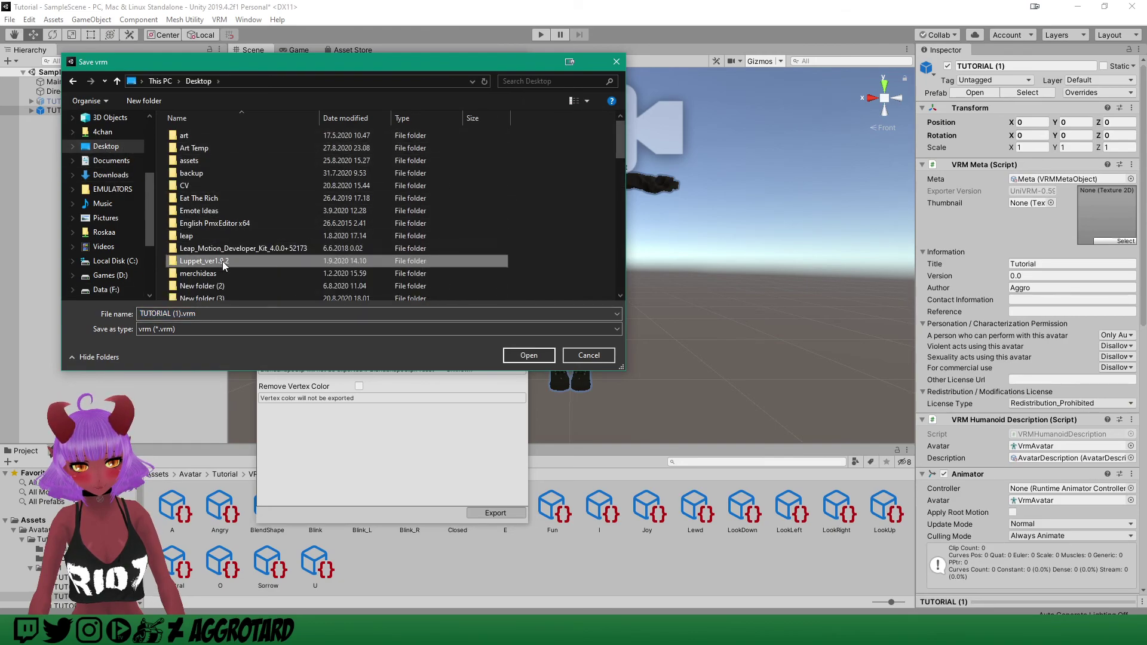
pyautogui.doubleClick(222, 260)
pyautogui.doubleClick(199, 135)
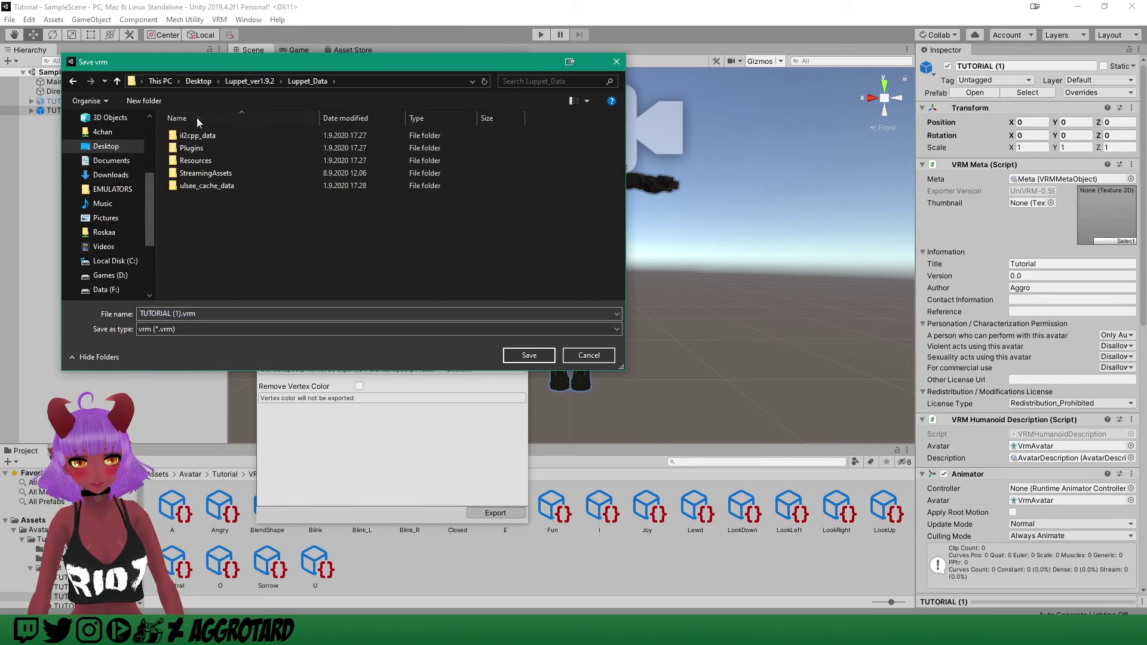
pyautogui.doubleClick(225, 173)
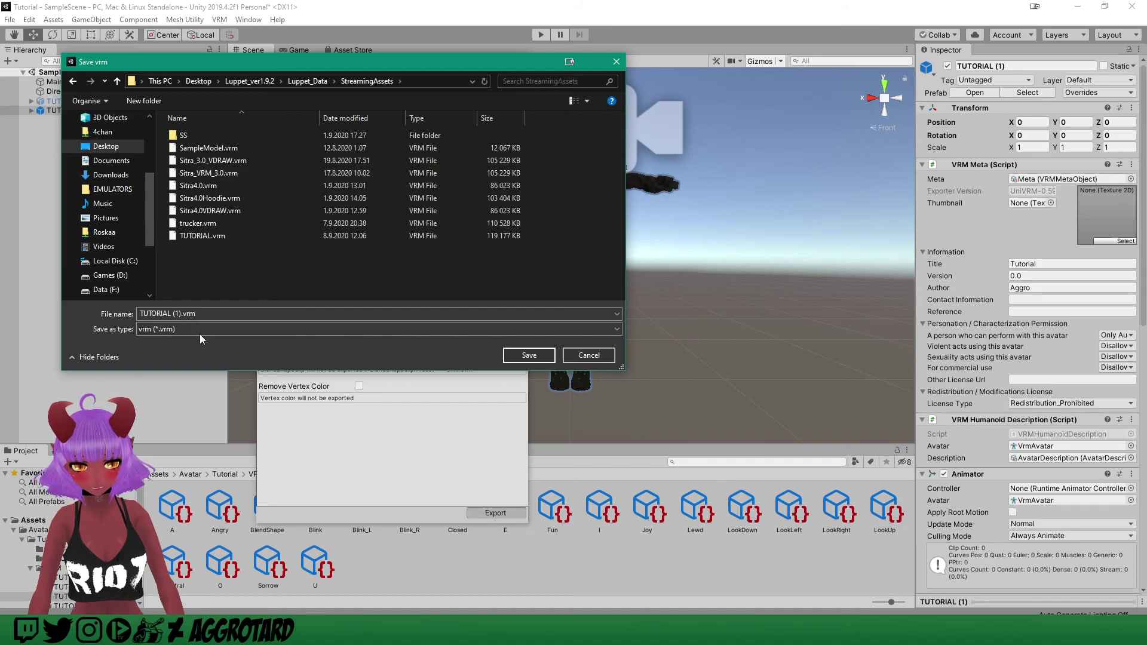
# - Name the exported VRM file TUTORIAL 2 and save it
pyautogui.click(214, 315)
pyautogui.click(214, 316)
pyautogui.moveTo(214, 316); pyautogui.dragTo(174, 316)
pyautogui.press('BackSpace')
pyautogui.write('2')
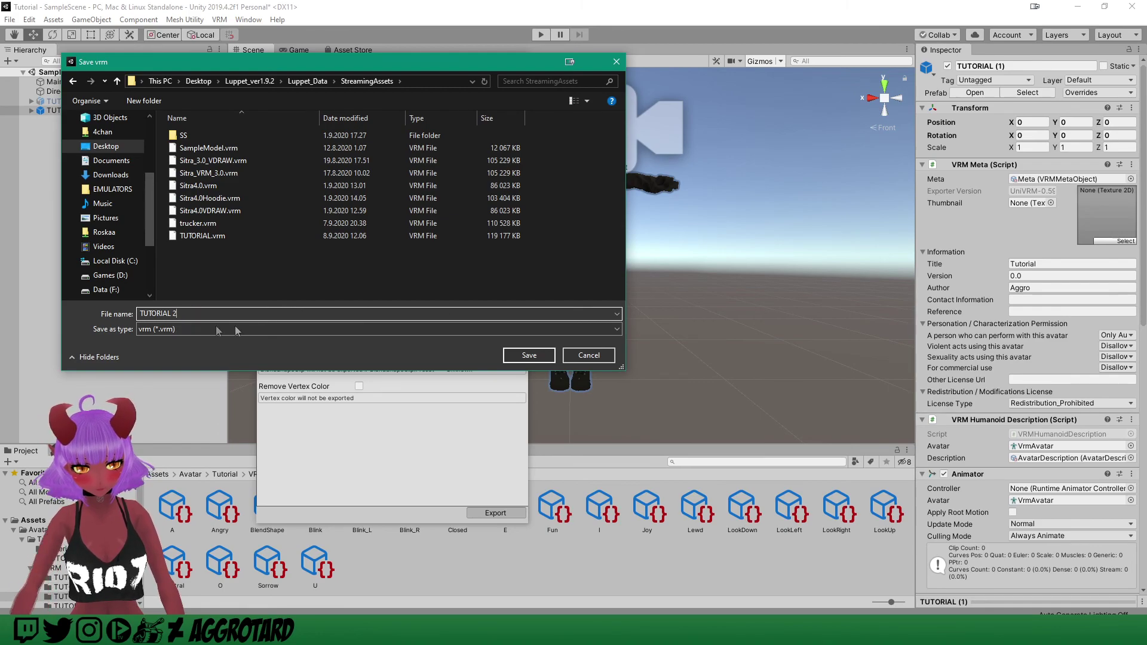
pyautogui.click(529, 355)
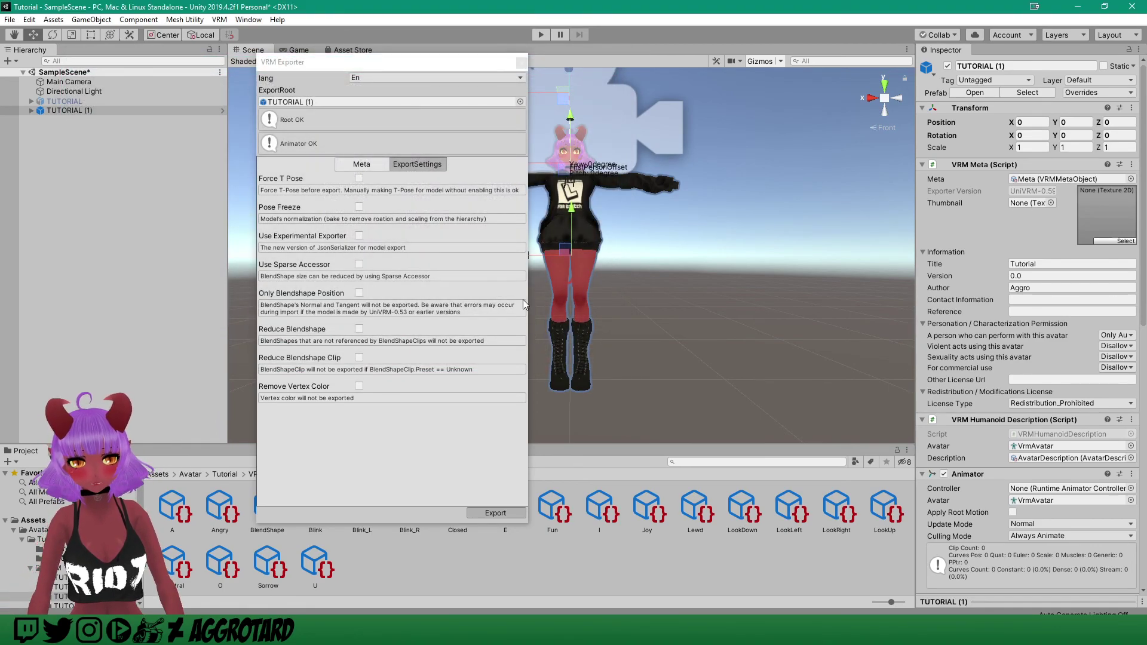